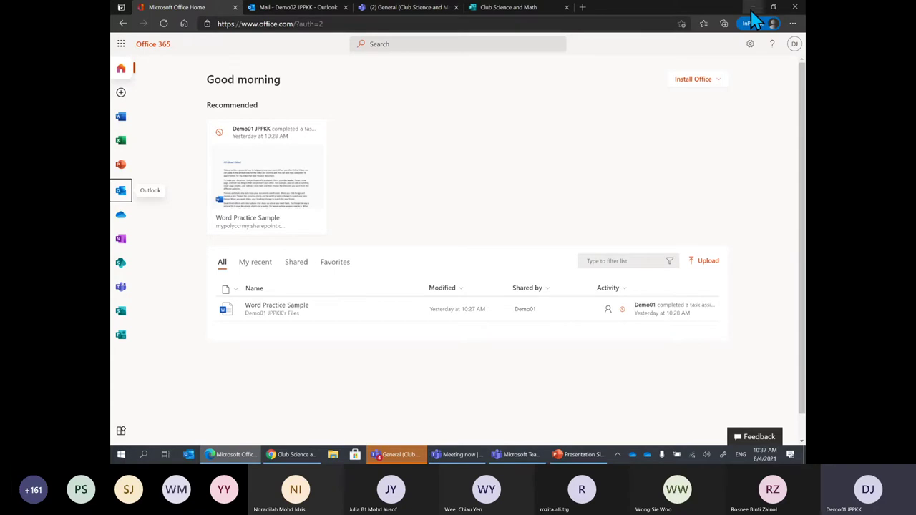
Step: Put the open browser windows away and check the participants of the running Teams meeting
click(425, 8)
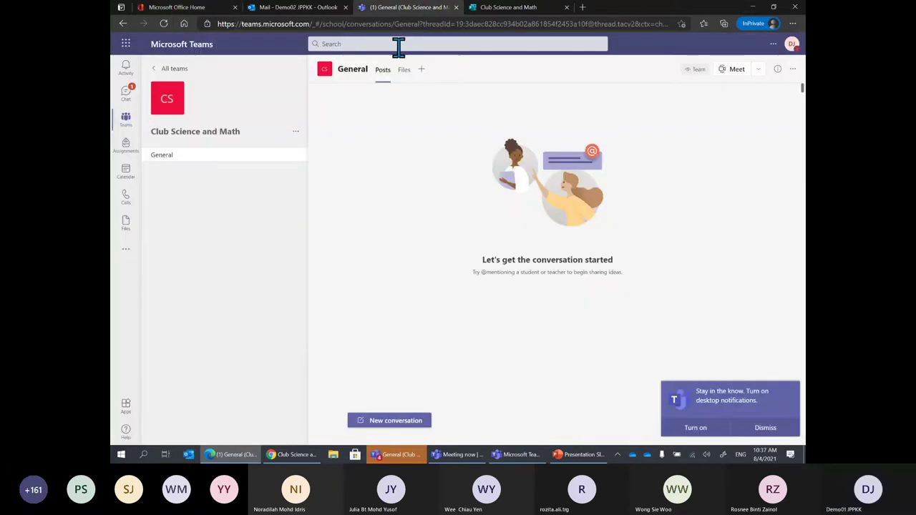
click(752, 6)
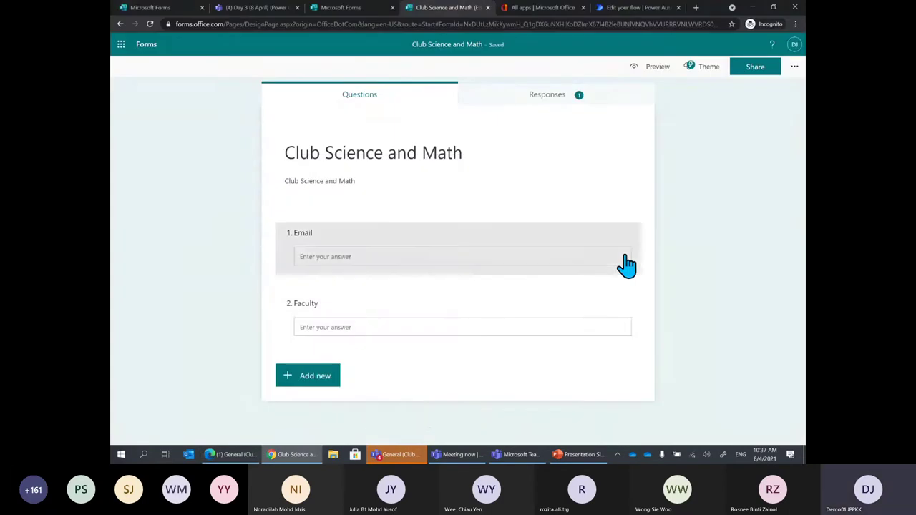
click(752, 8)
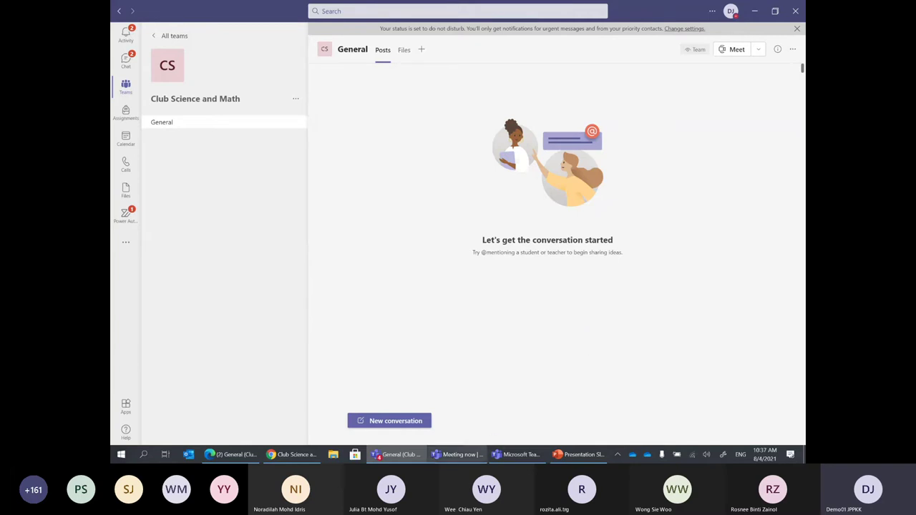
mouse_move(490, 462)
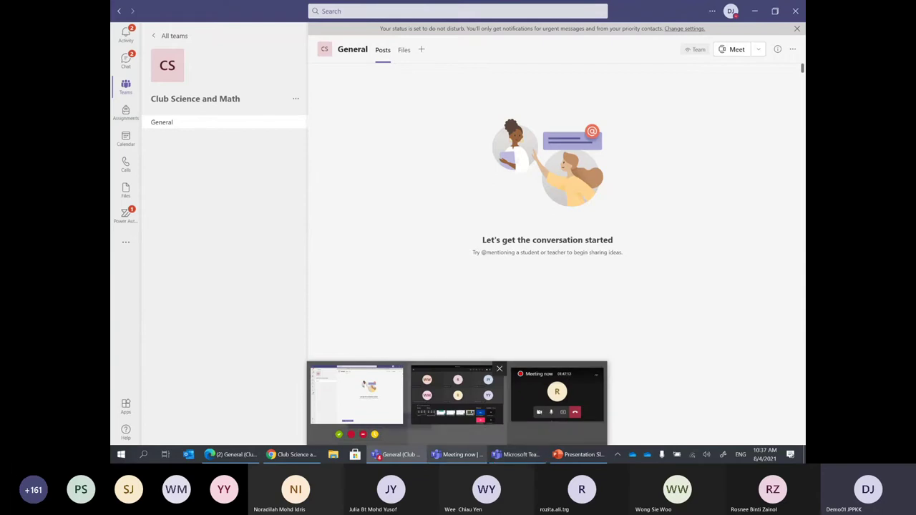
click(471, 401)
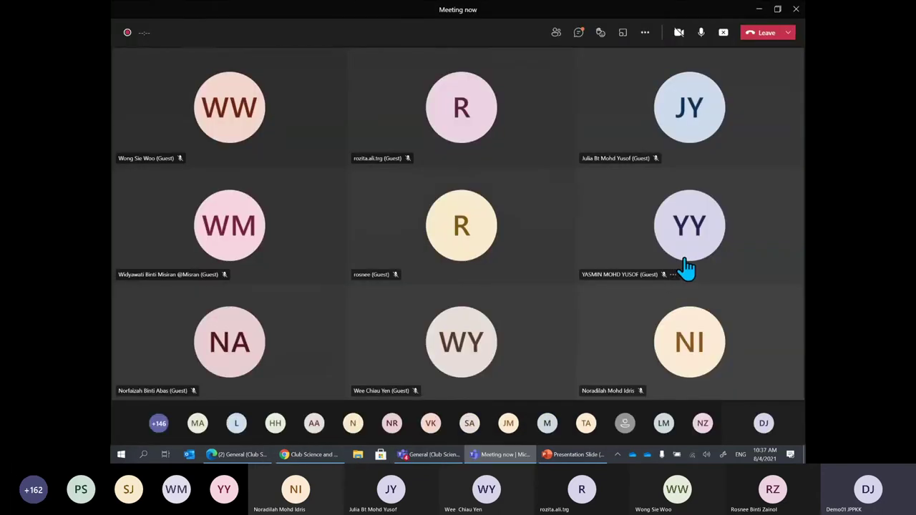
mouse_move(687, 268)
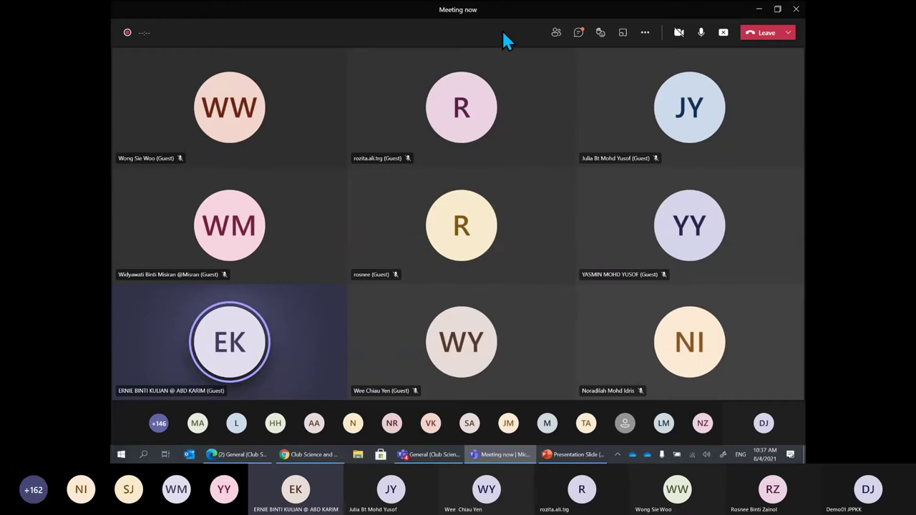
click(759, 10)
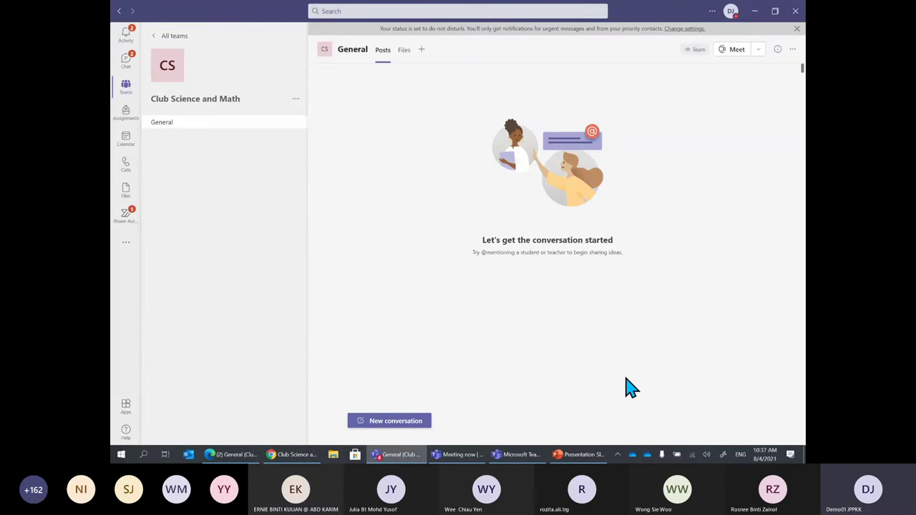
Step: Switch to the Club Science and Math form in Chrome and limit responding to specific people in the organization
mouse_move(312, 451)
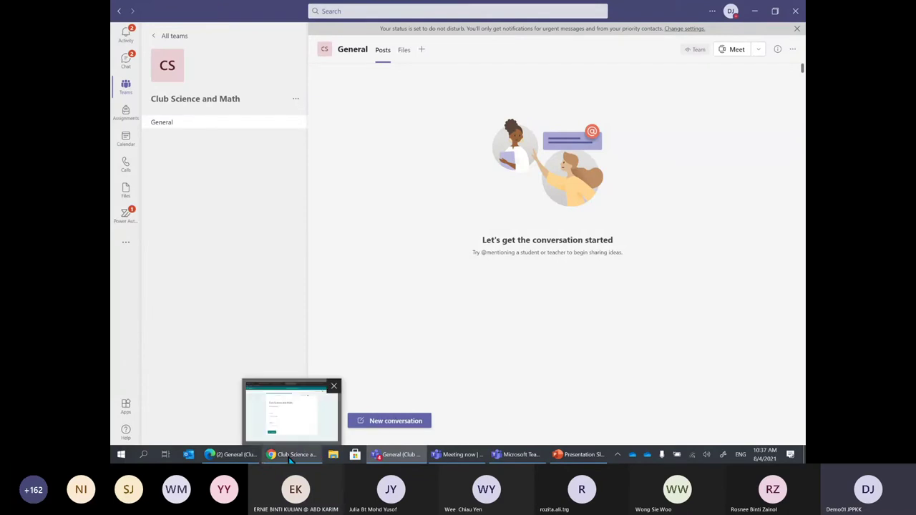
click(290, 458)
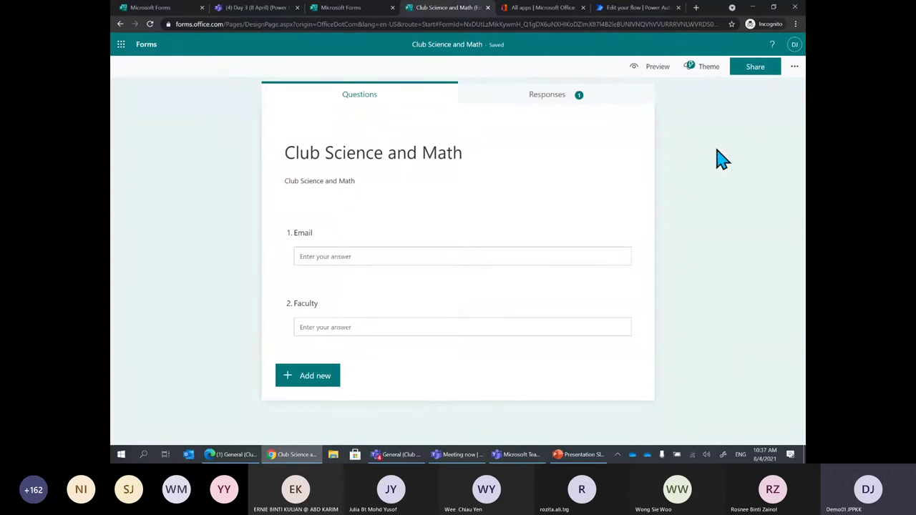
click(754, 68)
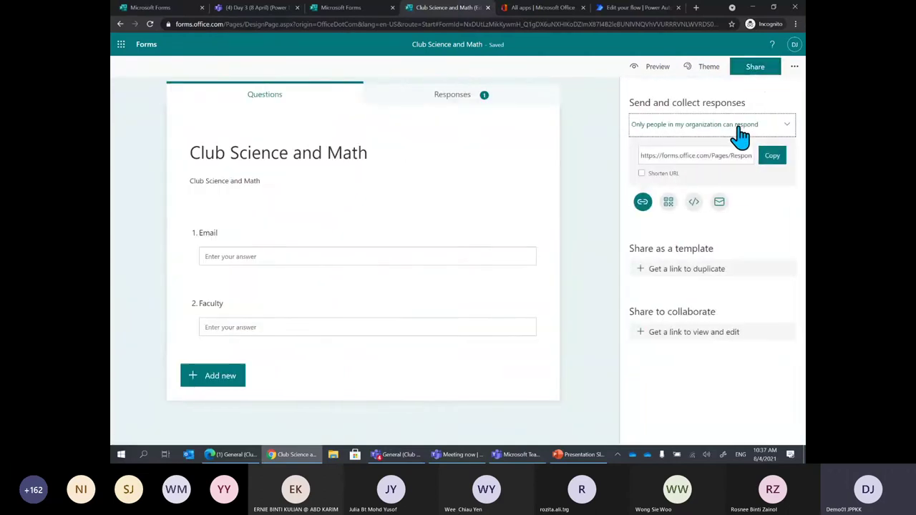
click(740, 132)
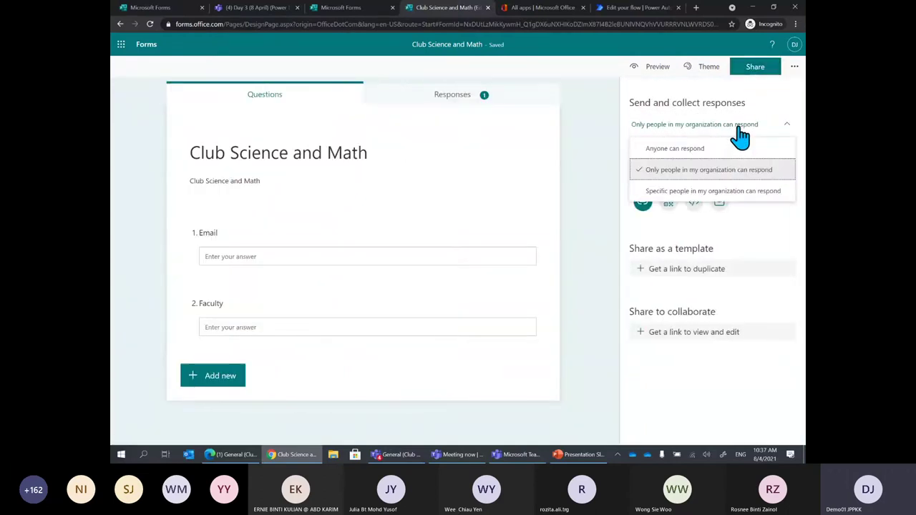
click(712, 190)
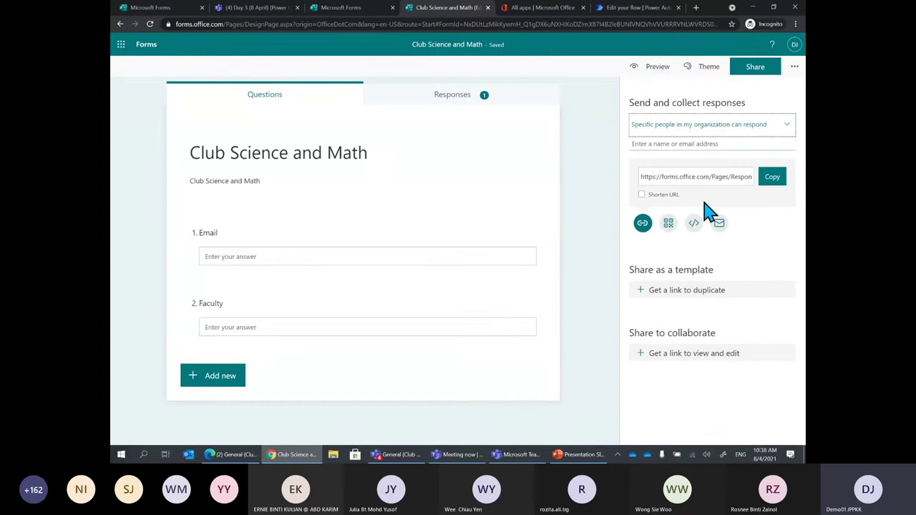
click(677, 144)
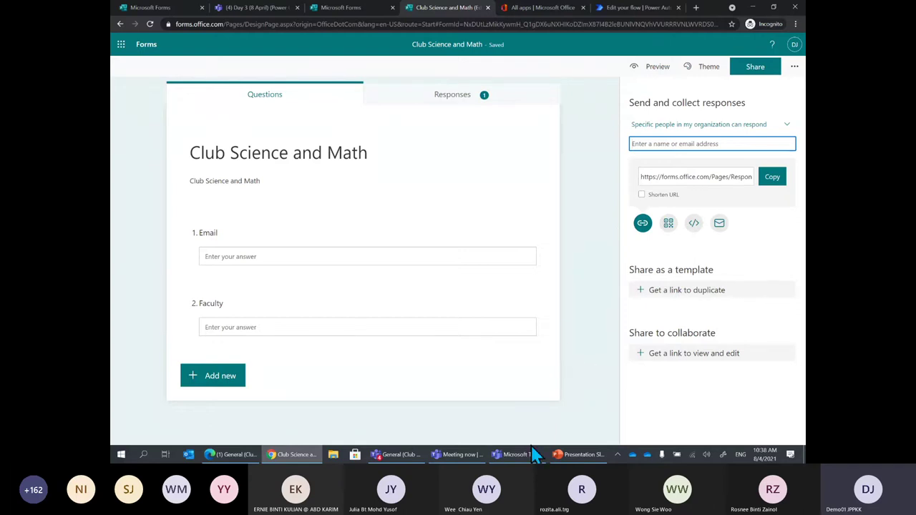
Step: Check the Teams meeting window again, return to the form and close its sharing options
mouse_move(521, 455)
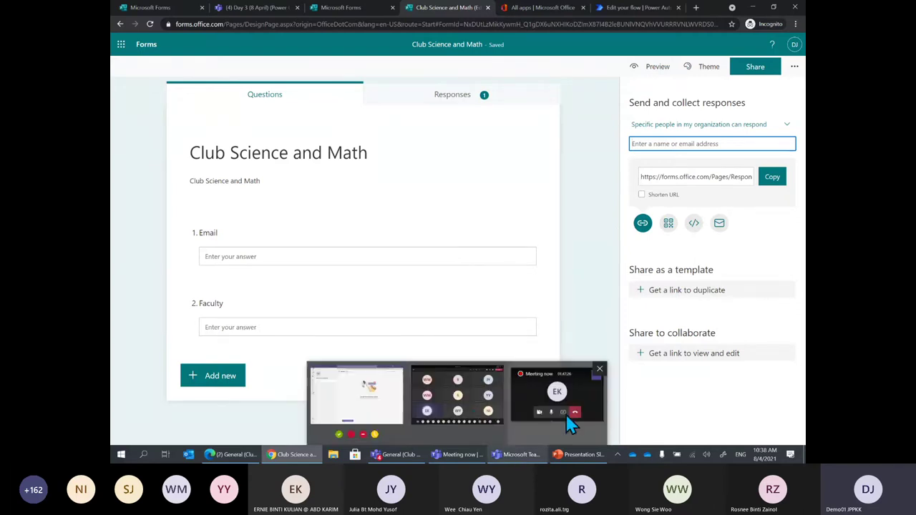
click(469, 407)
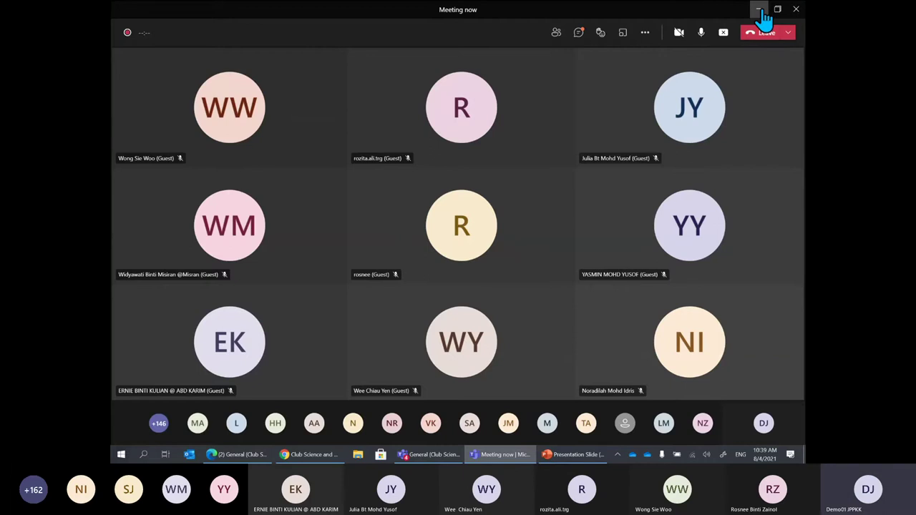
click(760, 10)
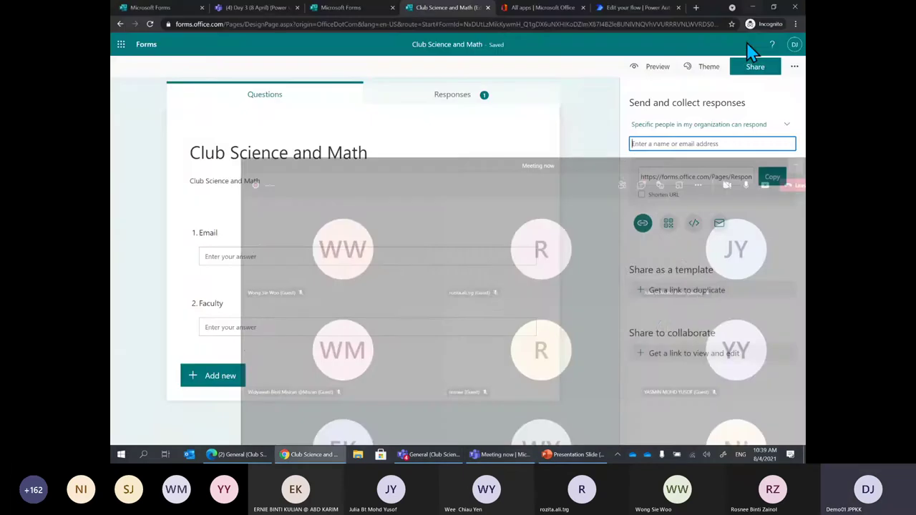
click(790, 380)
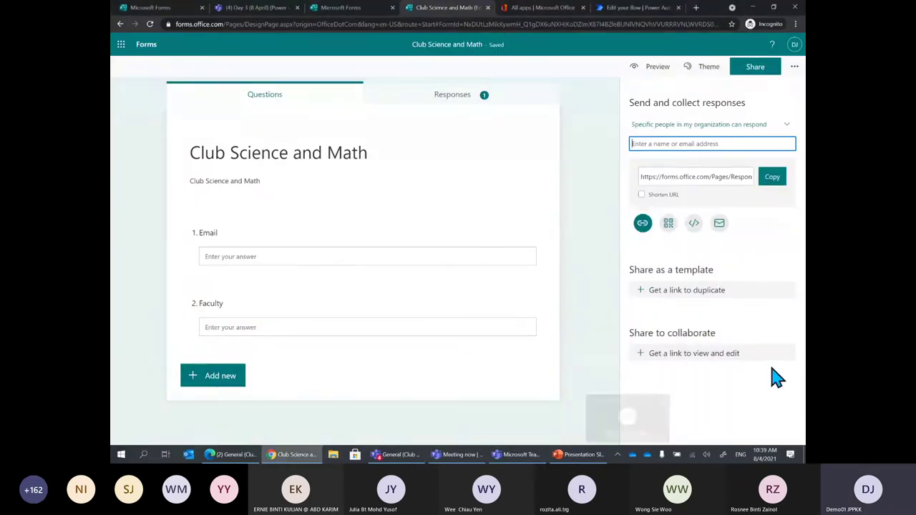
click(588, 238)
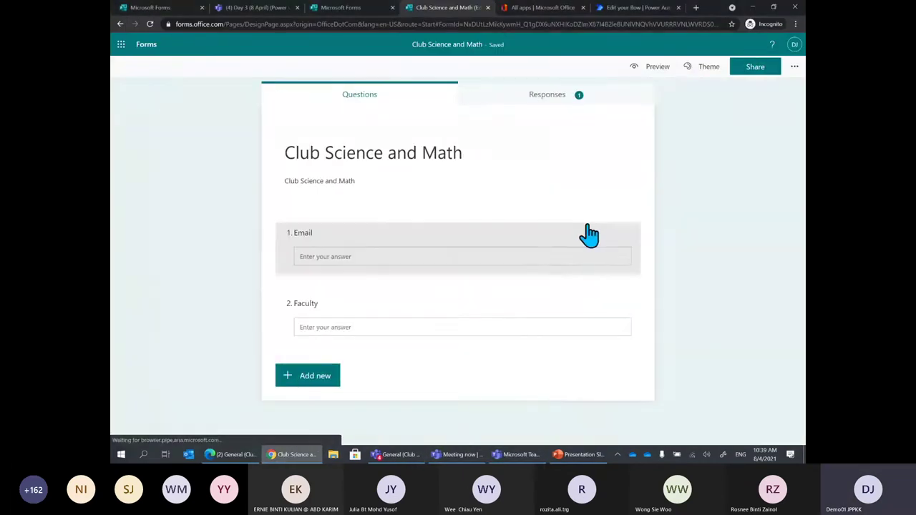
Step: Review the form's sharing options, including the entry for naming the specific people who can respond
click(755, 67)
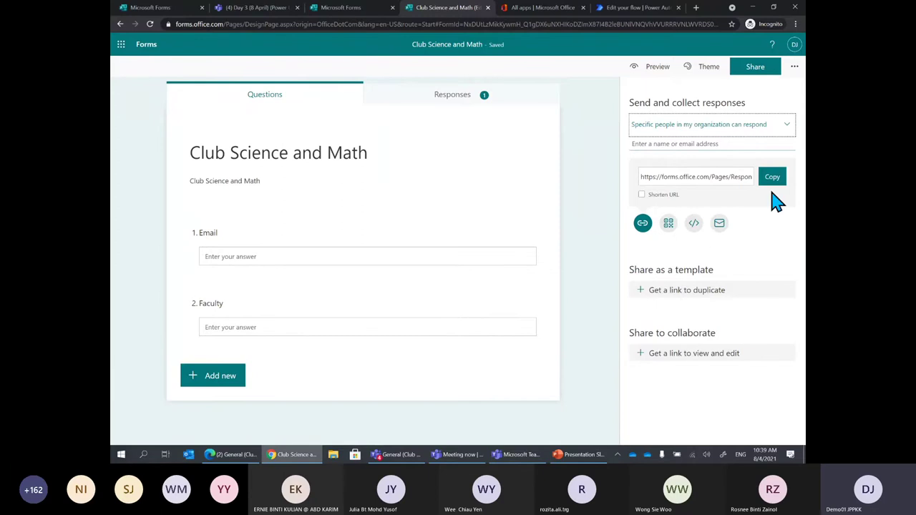
click(598, 214)
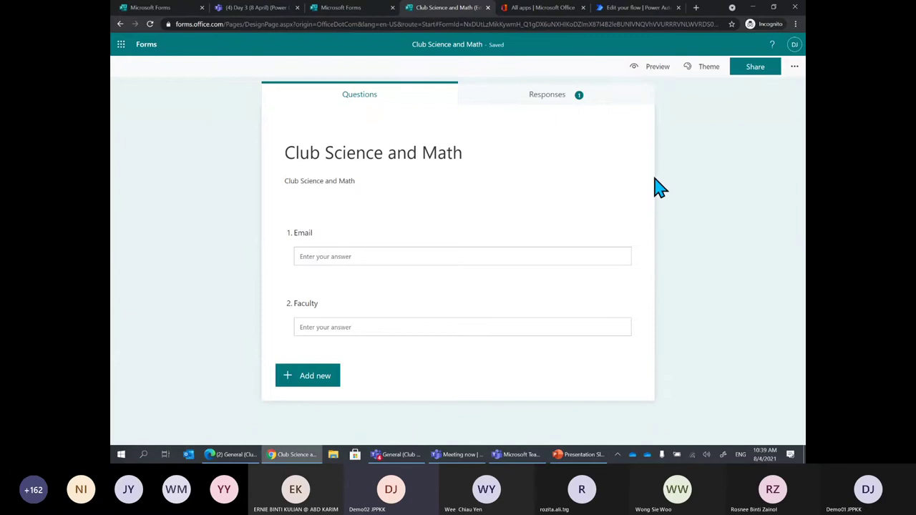
click(756, 70)
click(715, 145)
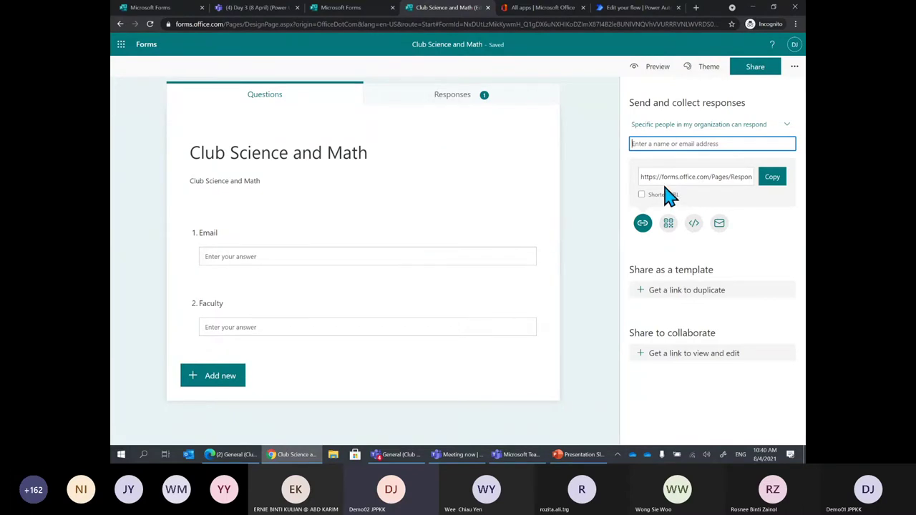
Step: Try the email notification of each response in the form's settings and switch it off again
click(791, 66)
click(739, 90)
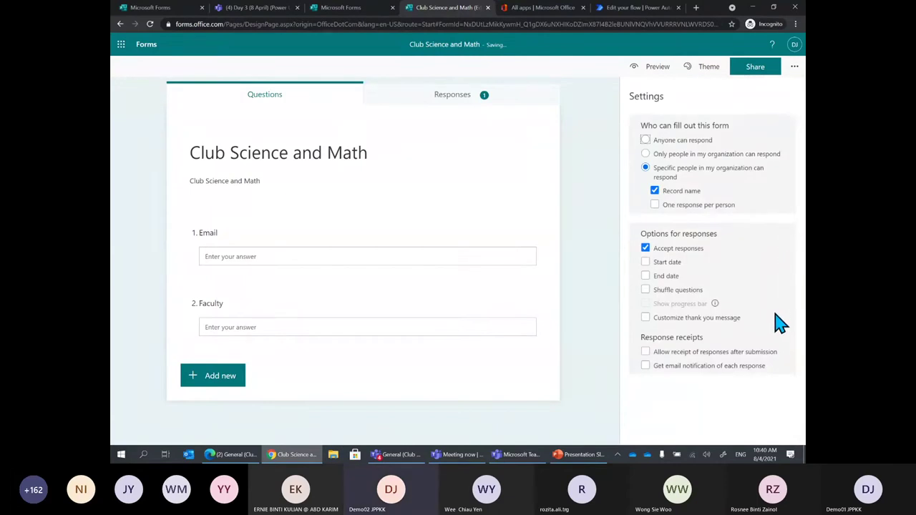
click(645, 365)
click(645, 365)
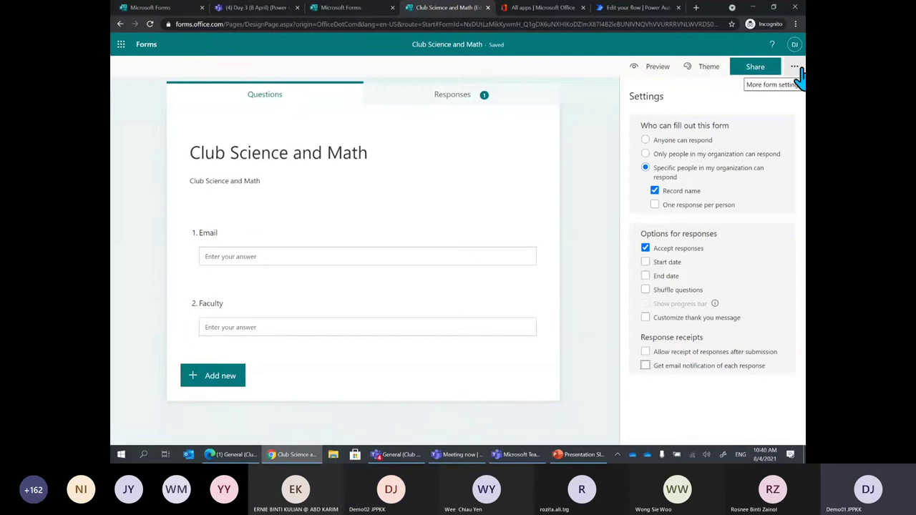
click(594, 286)
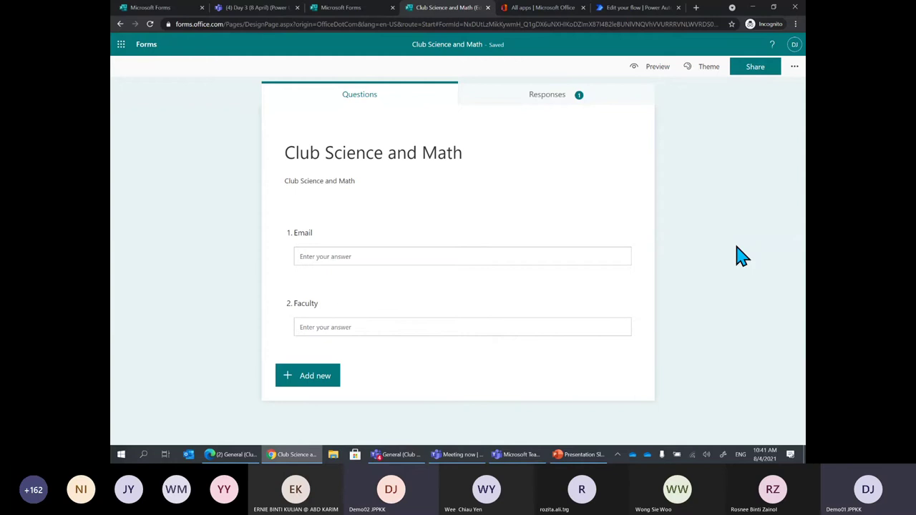
Step: Try to stop the form from accepting responses, look at the message to recipients, and restore accepting responses
click(795, 71)
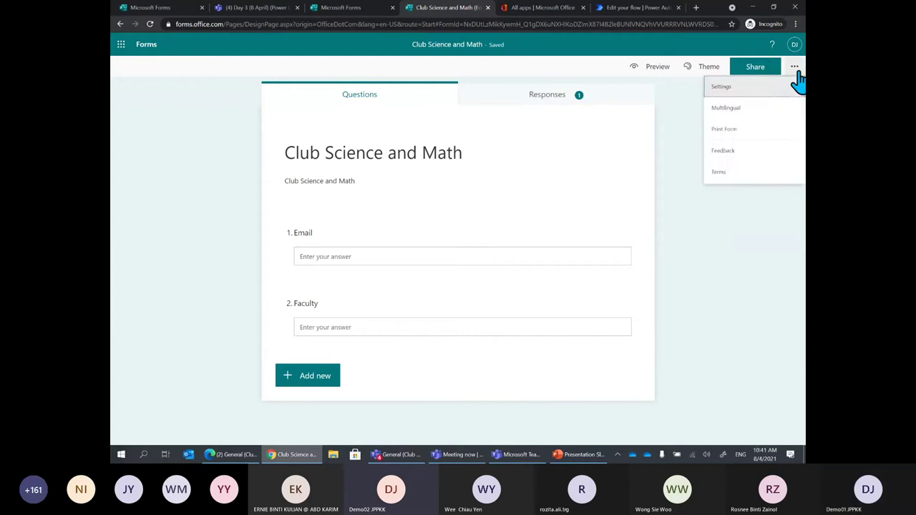
click(760, 88)
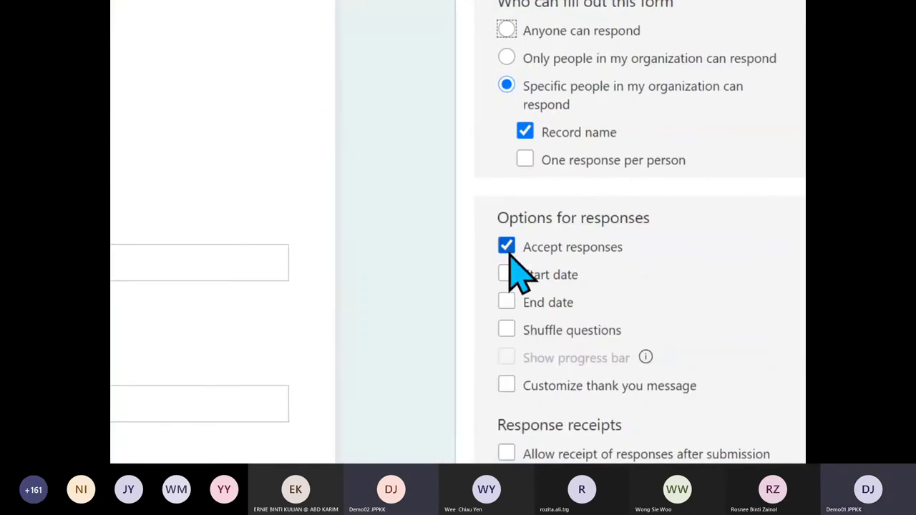
click(506, 246)
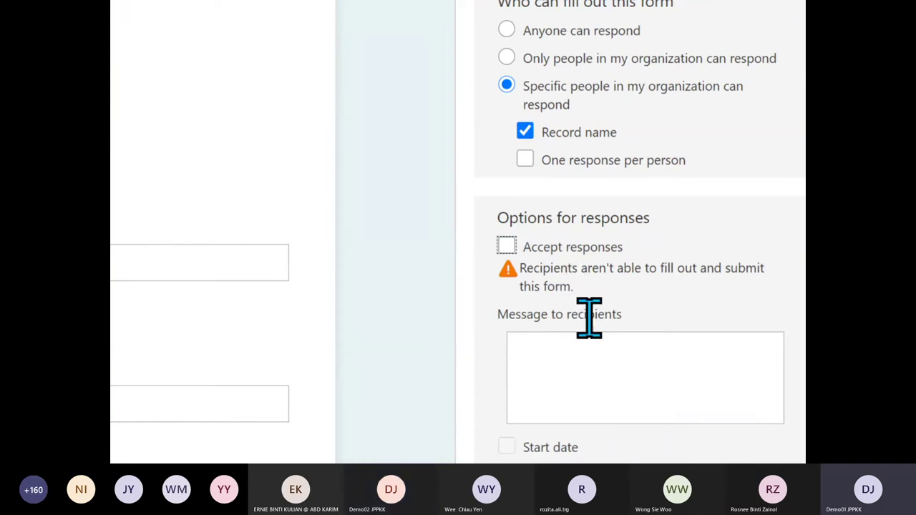
click(596, 372)
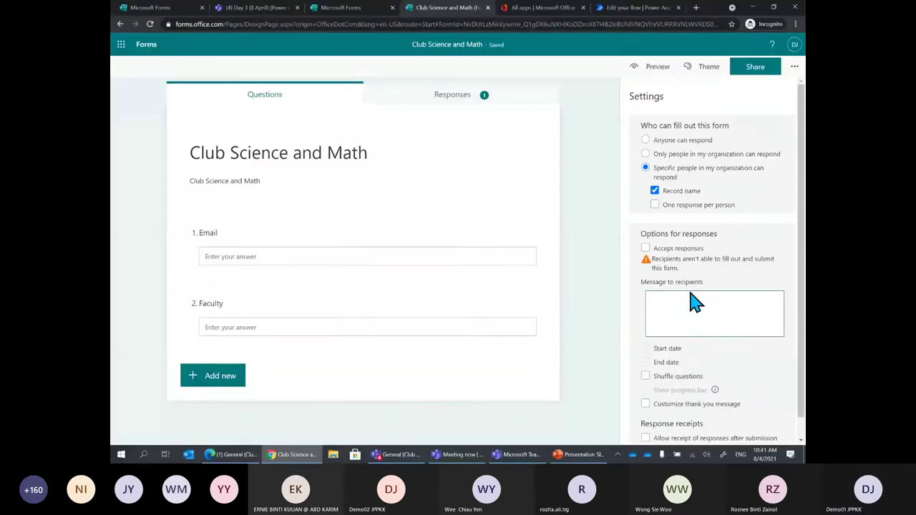
click(646, 249)
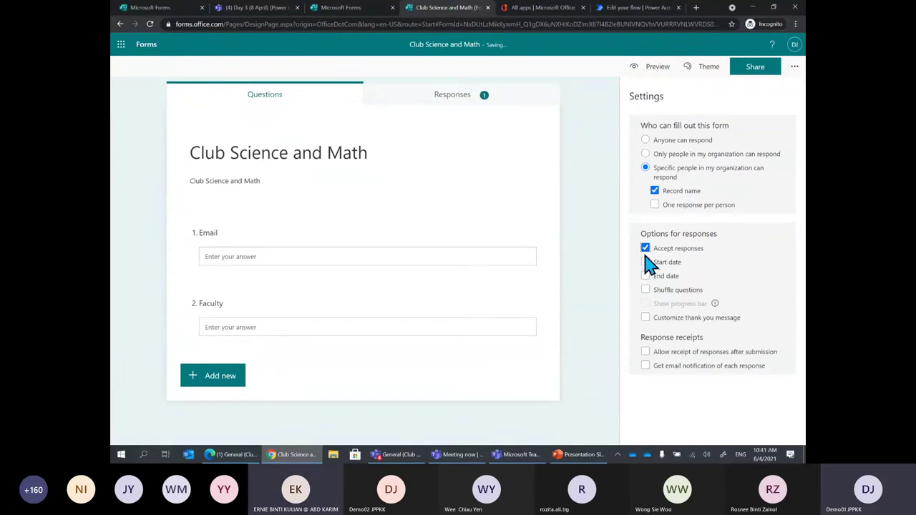
click(605, 256)
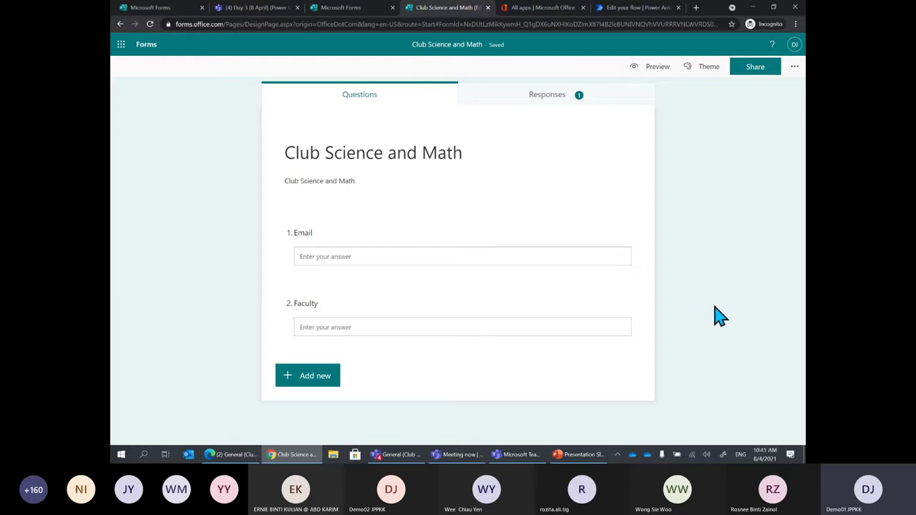
Step: View the Power Automate Event Registration demo slide in PowerPoint and return to the form
click(581, 454)
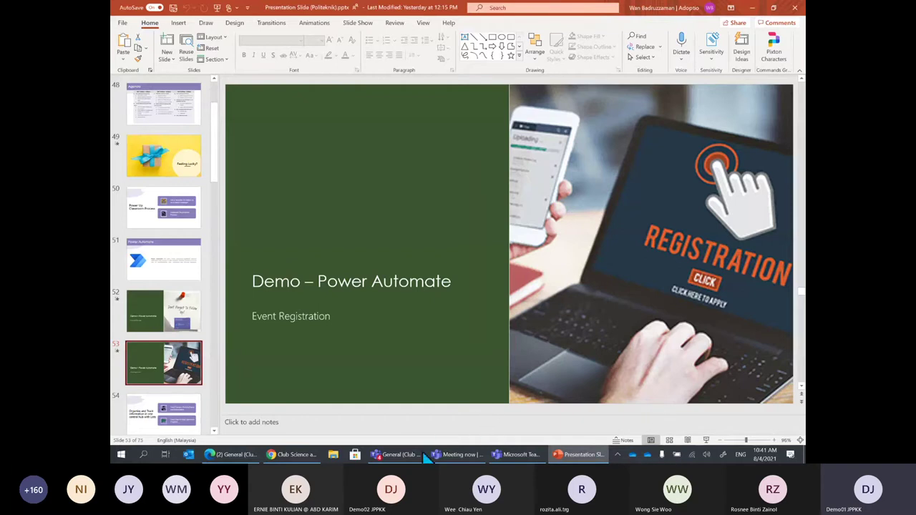
click(752, 9)
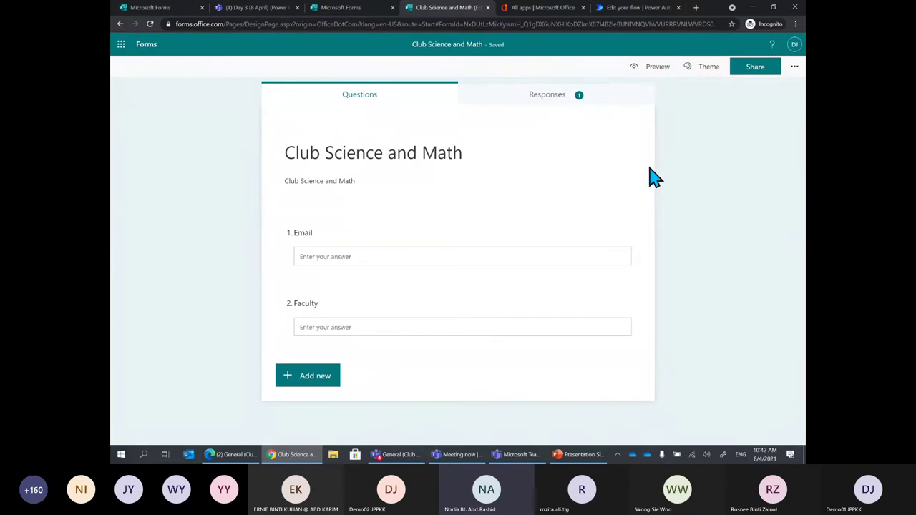
Step: Add a new text question below the Faculty question in the Club Science and Math form
click(491, 247)
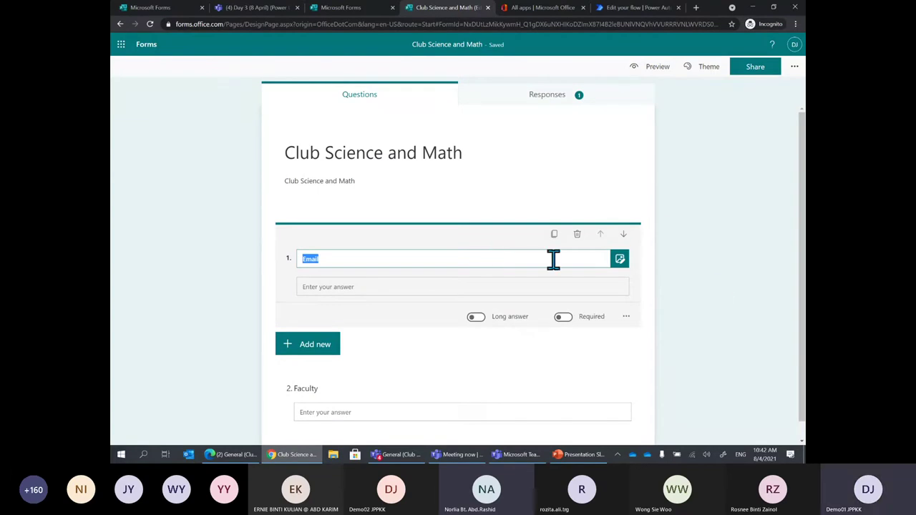
click(715, 278)
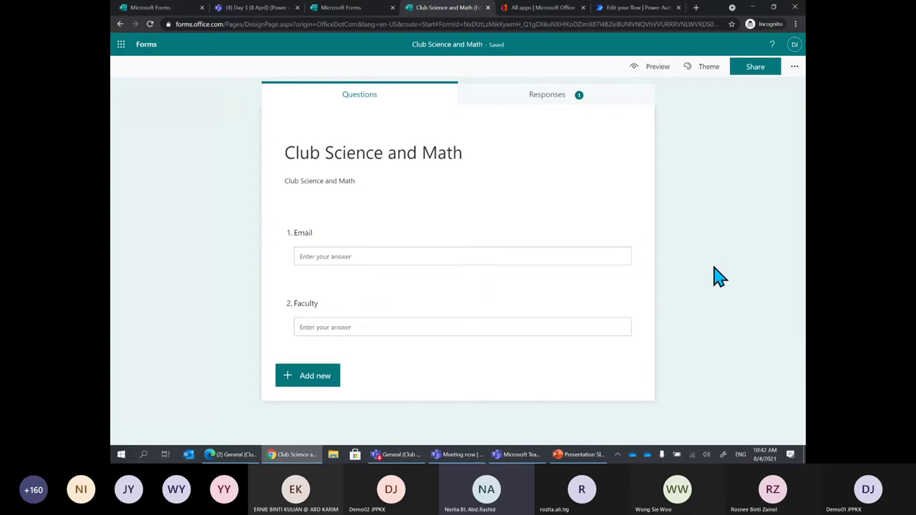
click(356, 376)
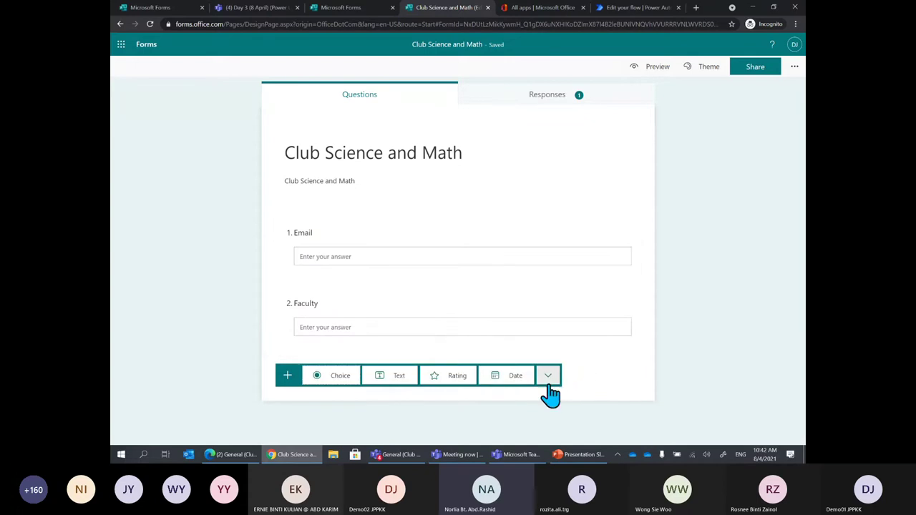
click(396, 390)
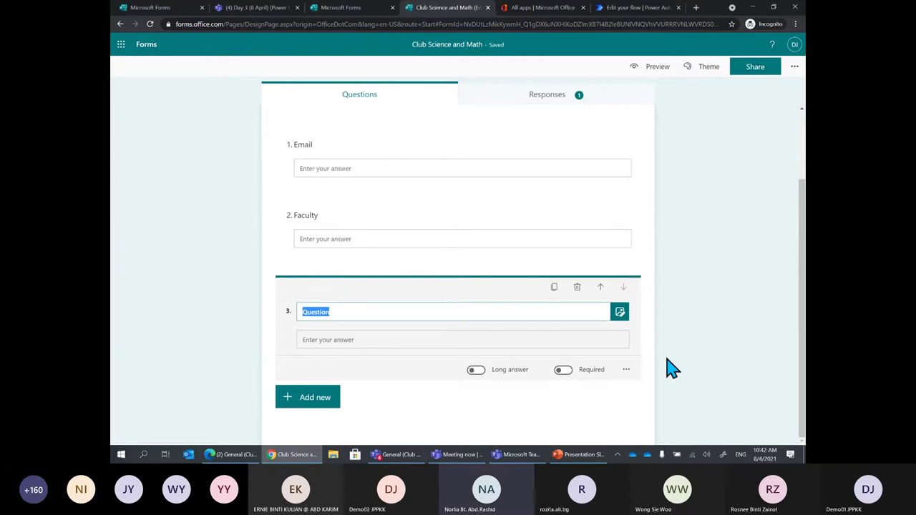
click(726, 367)
Step: Look at the additional settings offered for the new third question and leave them unchanged
click(587, 382)
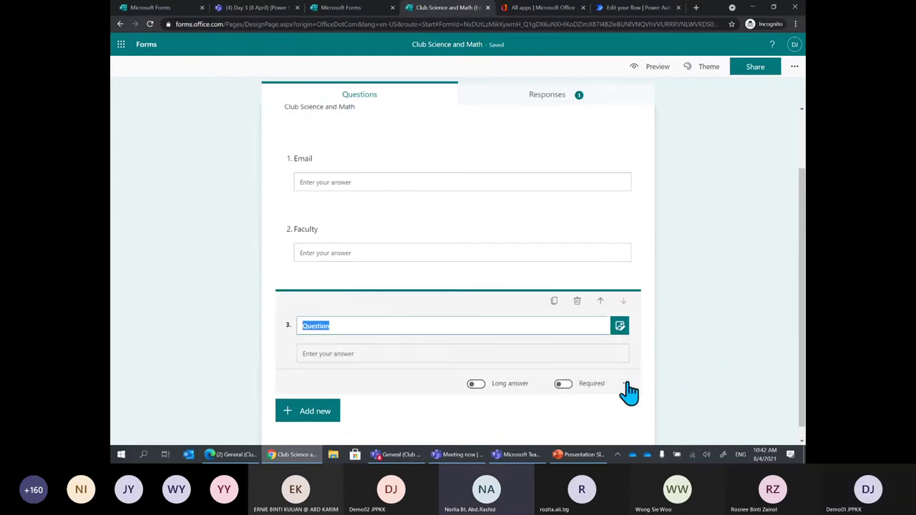
click(625, 383)
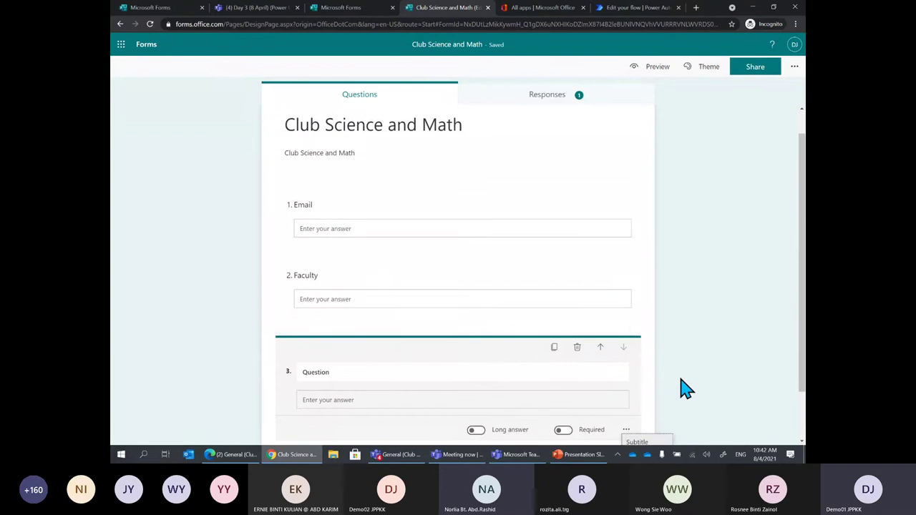
click(713, 360)
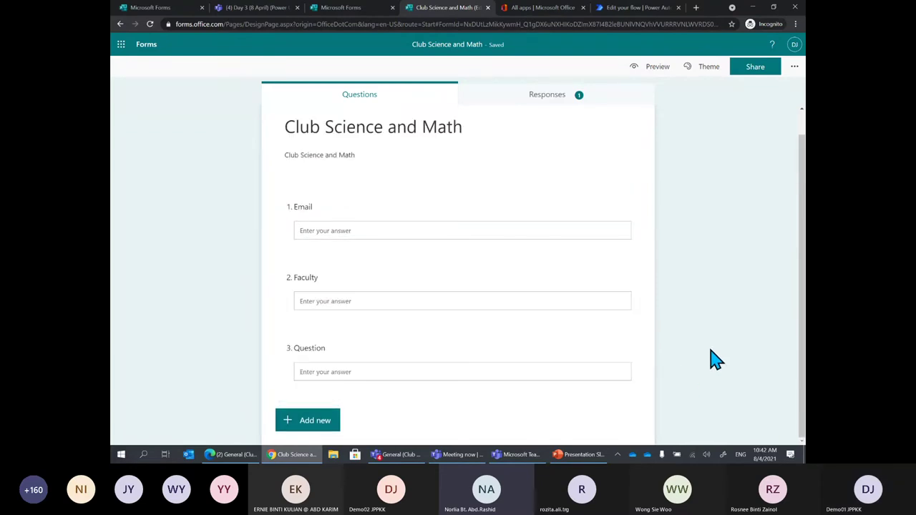
Step: Change the form's response permission to Anyone can respond and return to the questions
click(751, 70)
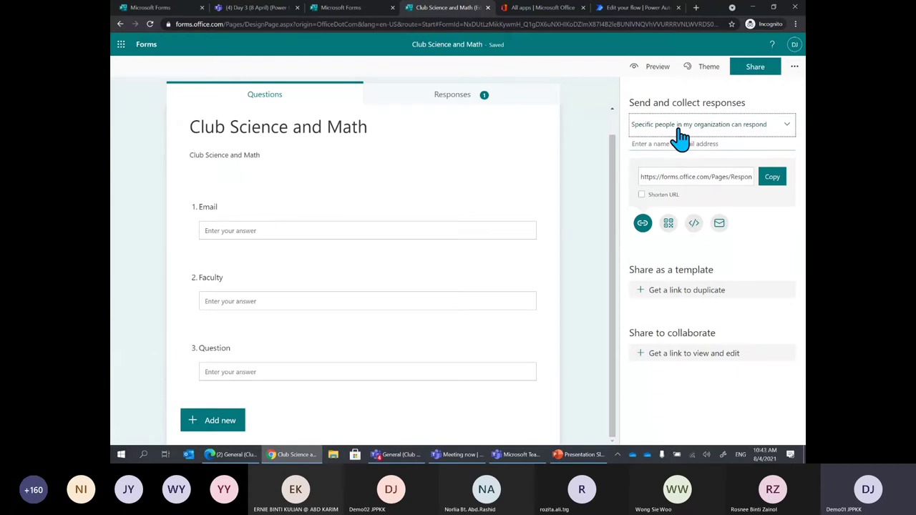
click(722, 125)
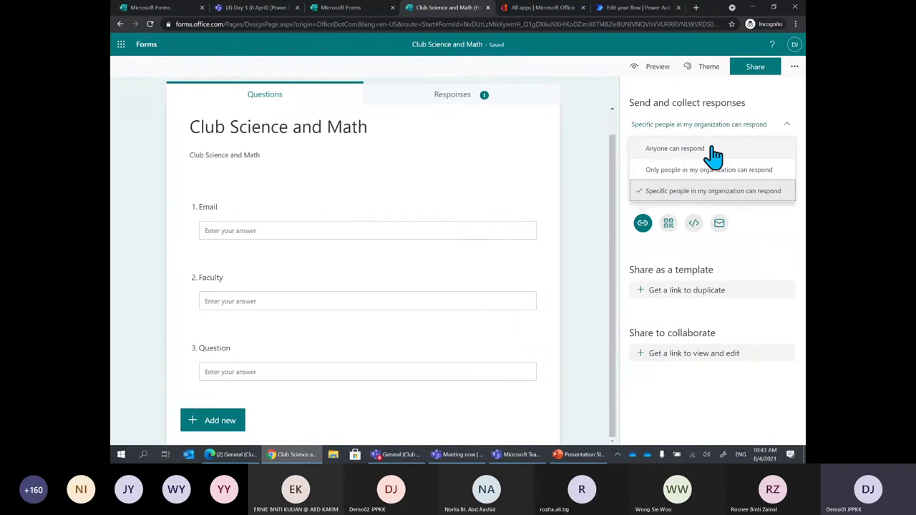
click(713, 149)
click(570, 198)
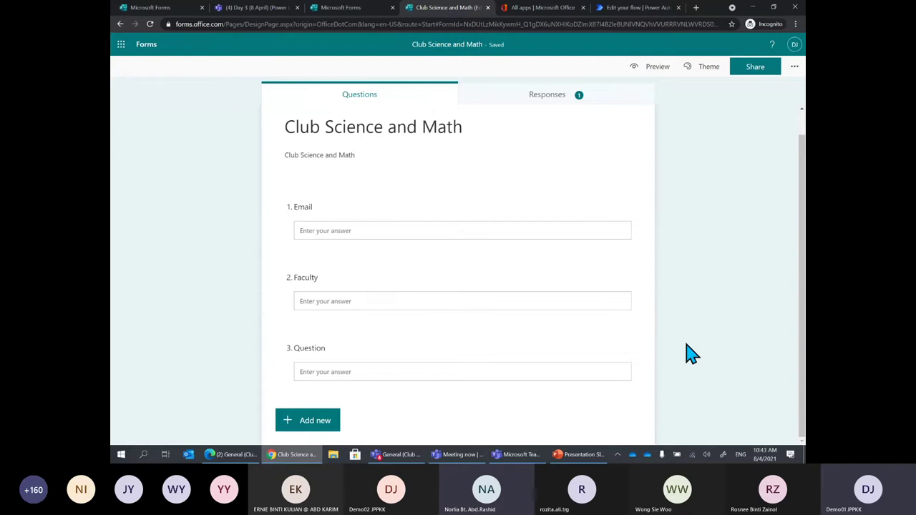
Step: Check which additional settings the third question offers when anyone can respond
click(465, 377)
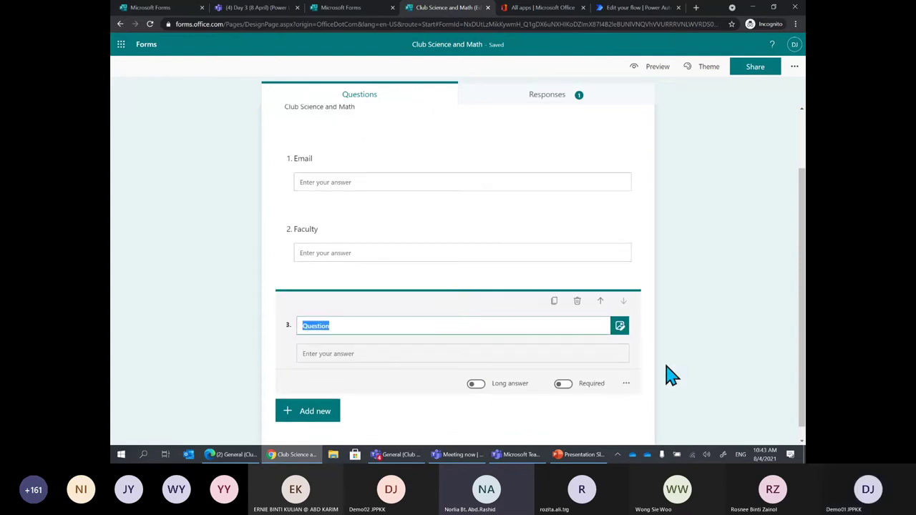
click(626, 384)
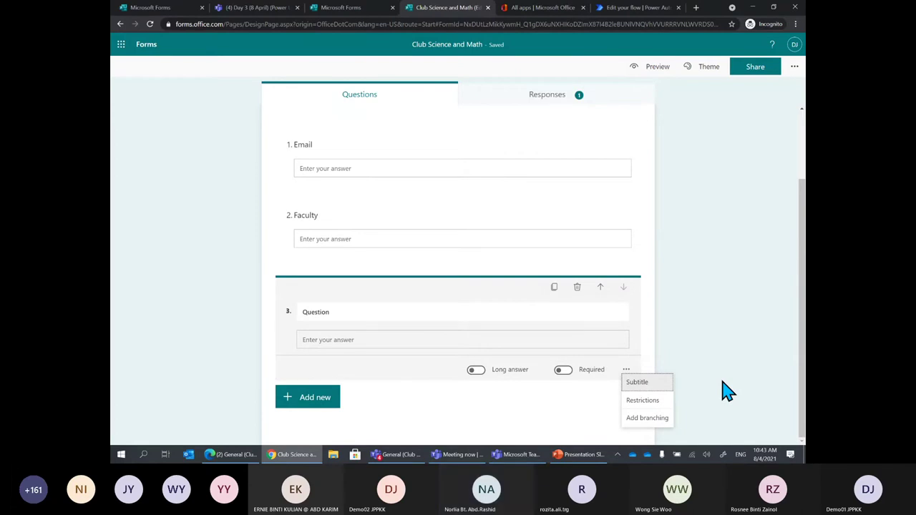
click(725, 389)
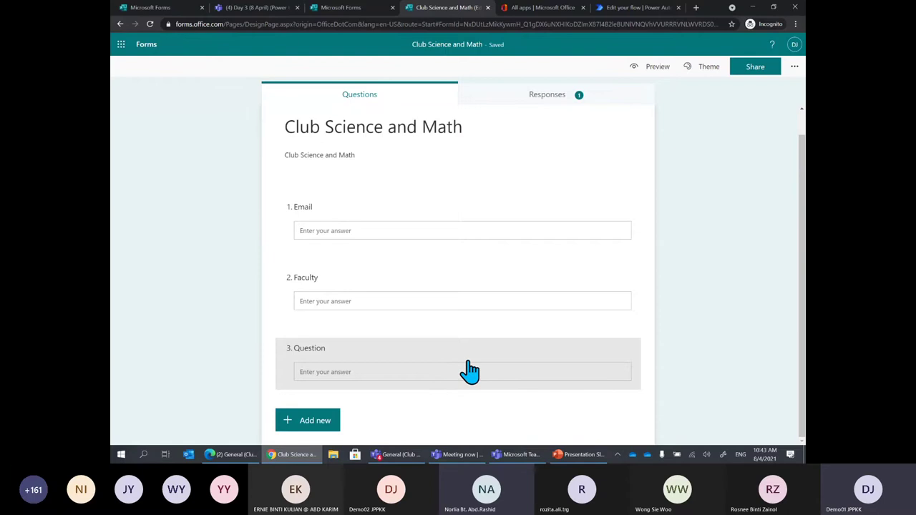
Step: Check the form's response permission choices again, keeping Anyone can respond
click(759, 68)
click(715, 123)
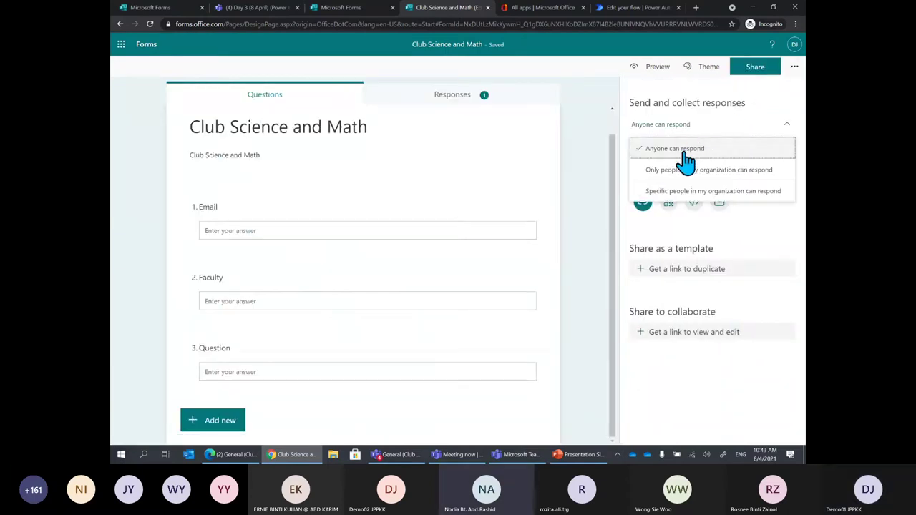
click(685, 147)
click(585, 235)
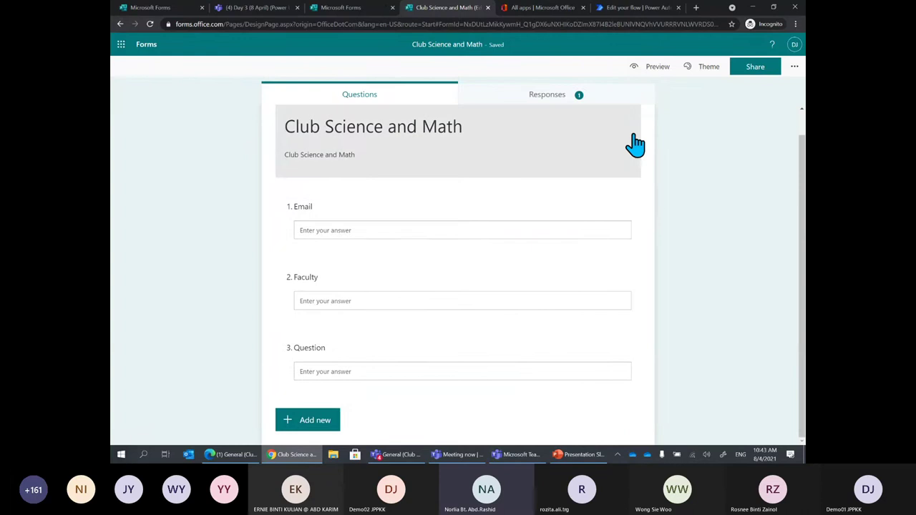
Step: Recheck the third question's additional settings and look over the whole form
click(501, 368)
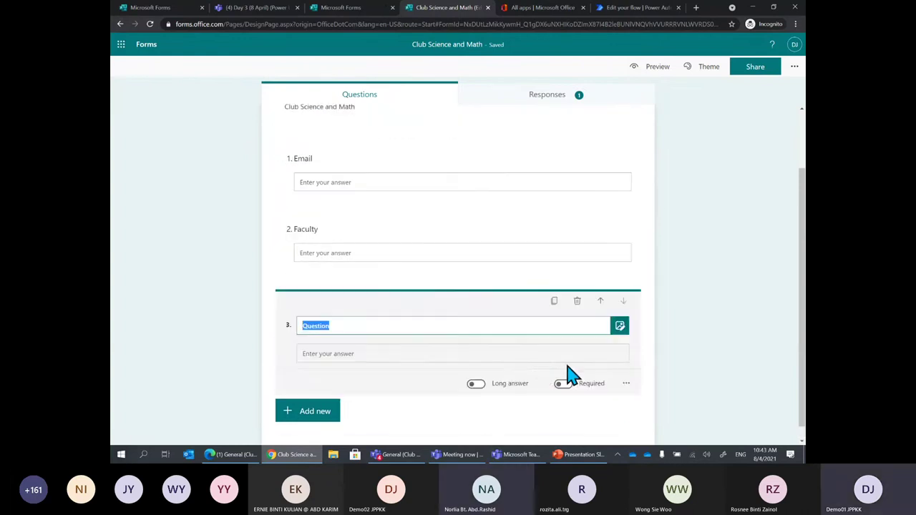
click(626, 383)
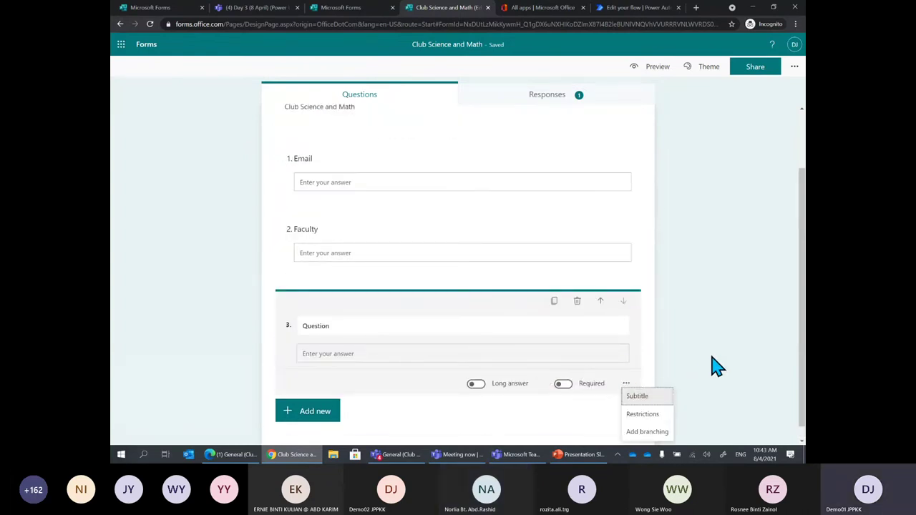
click(708, 360)
scroll(803, 286, up, 1)
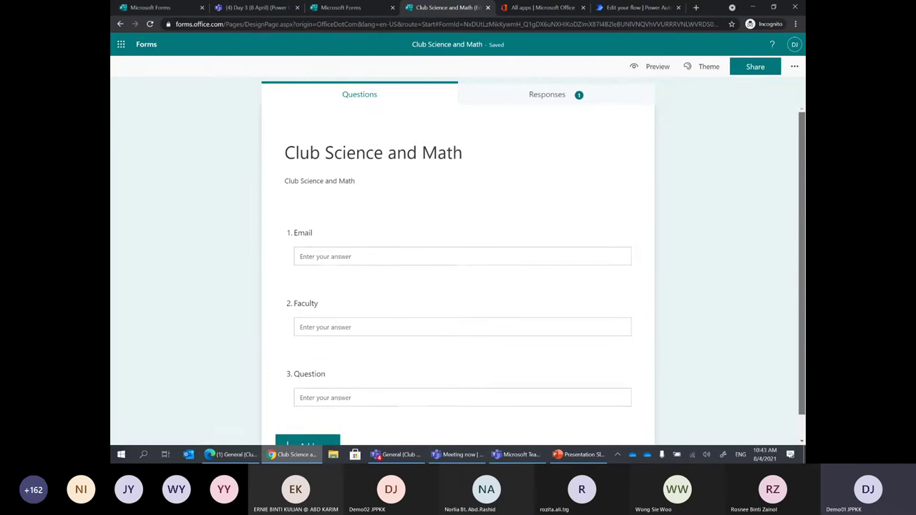
scroll(802, 286, down, 1)
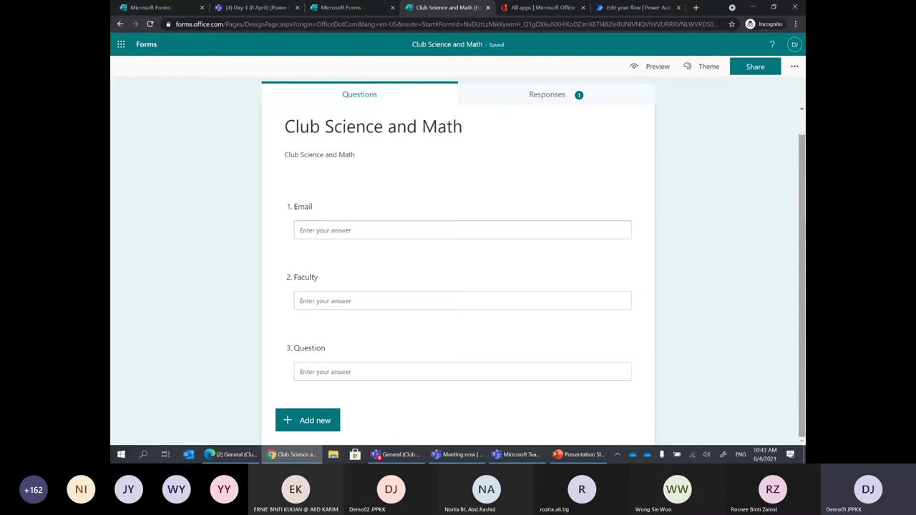
scroll(778, 185, up, 1)
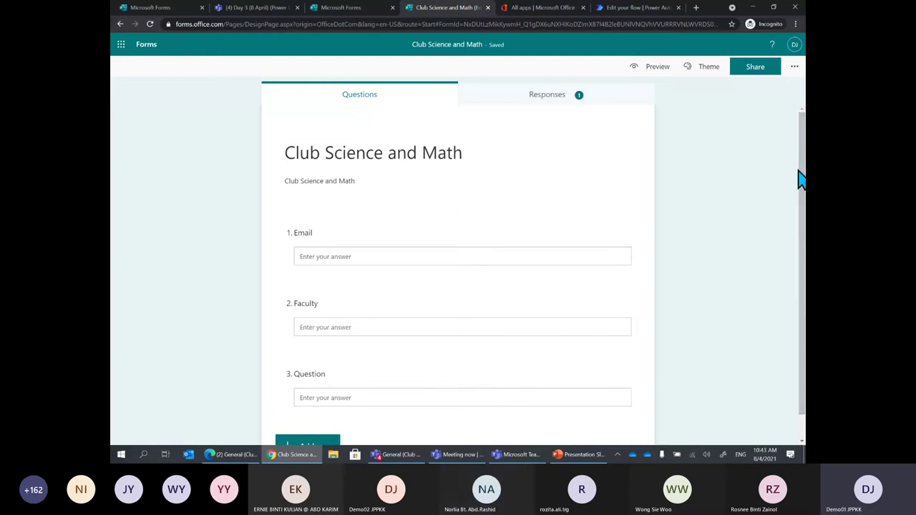
scroll(804, 219, down, 1)
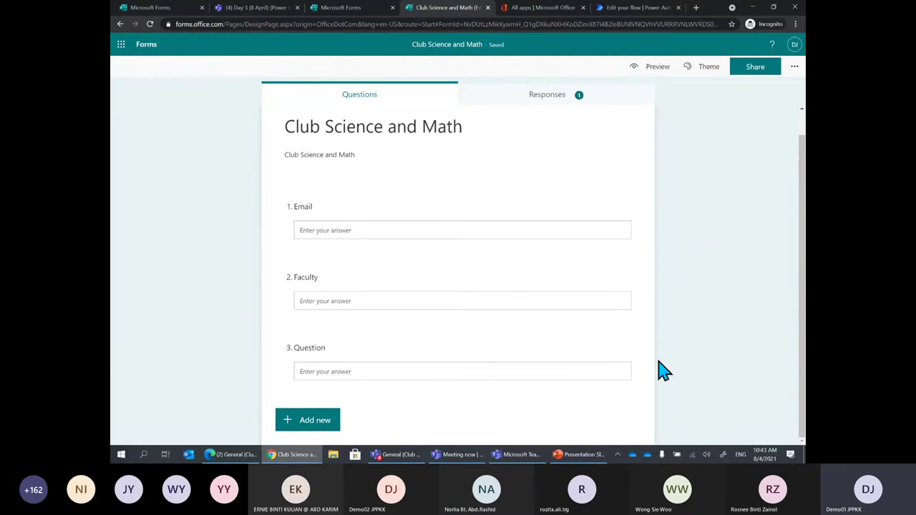
Step: Show the Power Automate Event Registration slide full screen in PowerPoint, end the show and return to the form in the browser
click(578, 456)
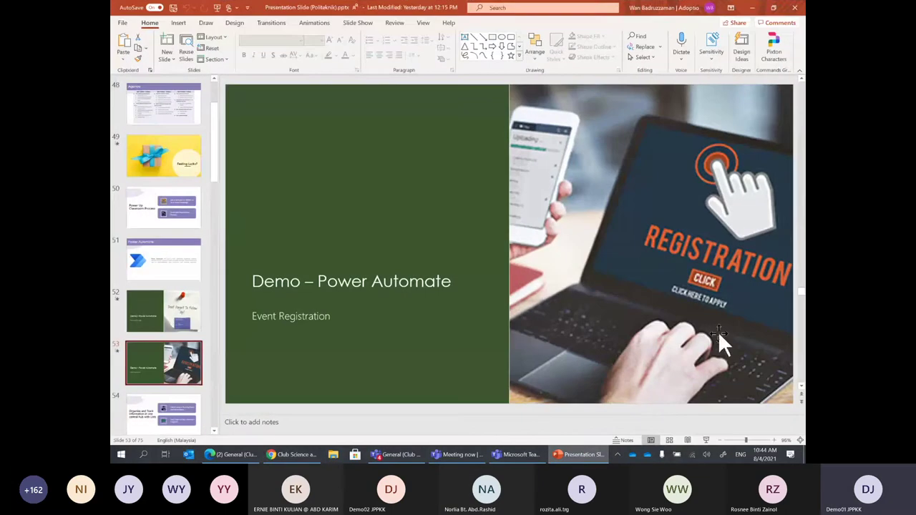
click(706, 440)
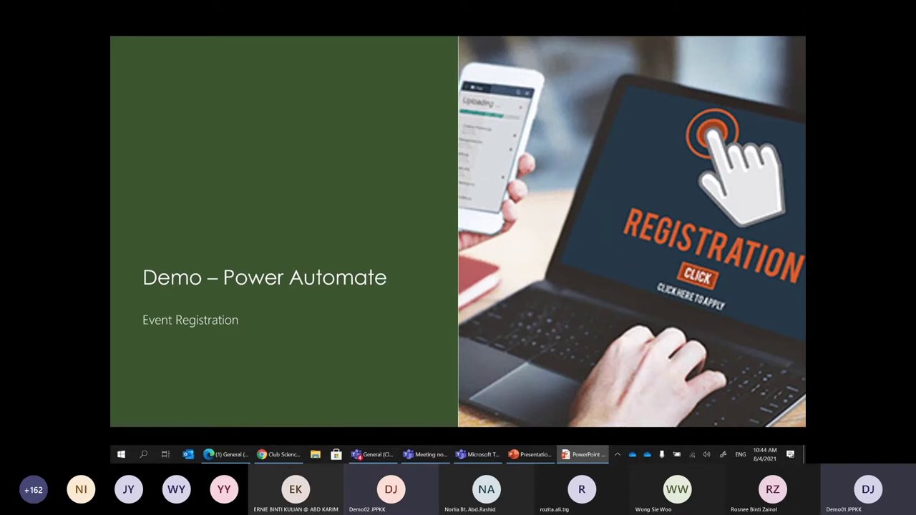
key(Escape)
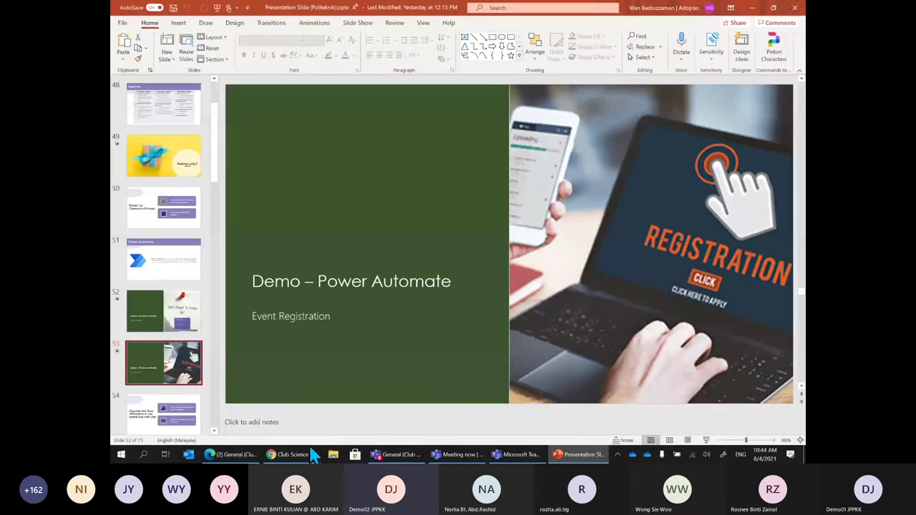
click(284, 454)
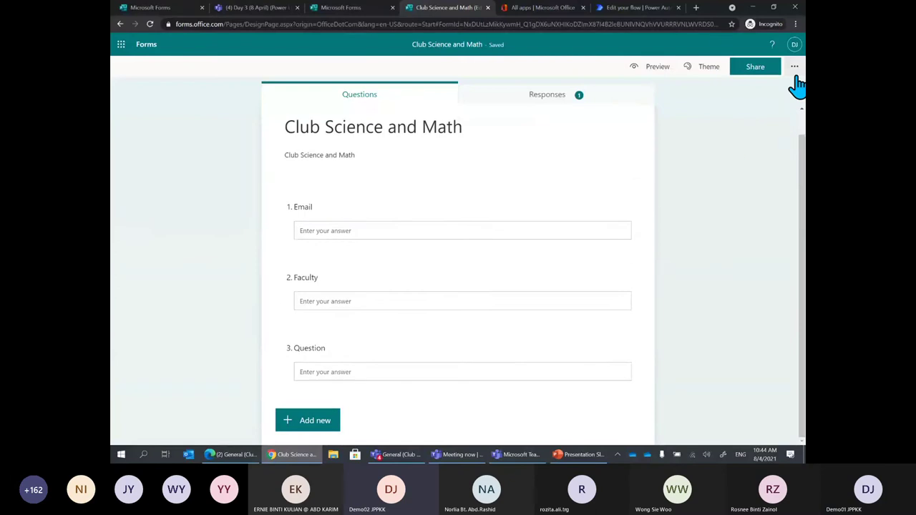
Step: Examine the recipient, subject and body of the Send an email (V2) action in the Power Automate flow Flow Club Science and Math
click(633, 7)
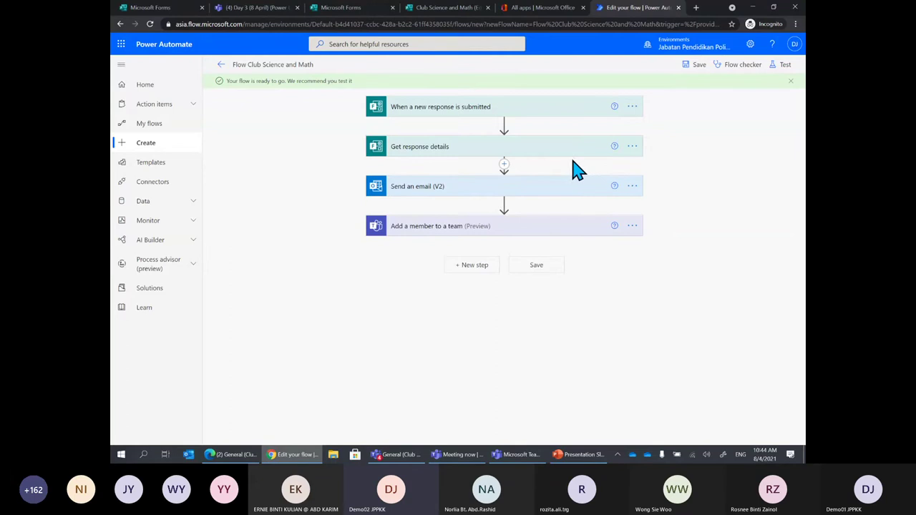
click(549, 196)
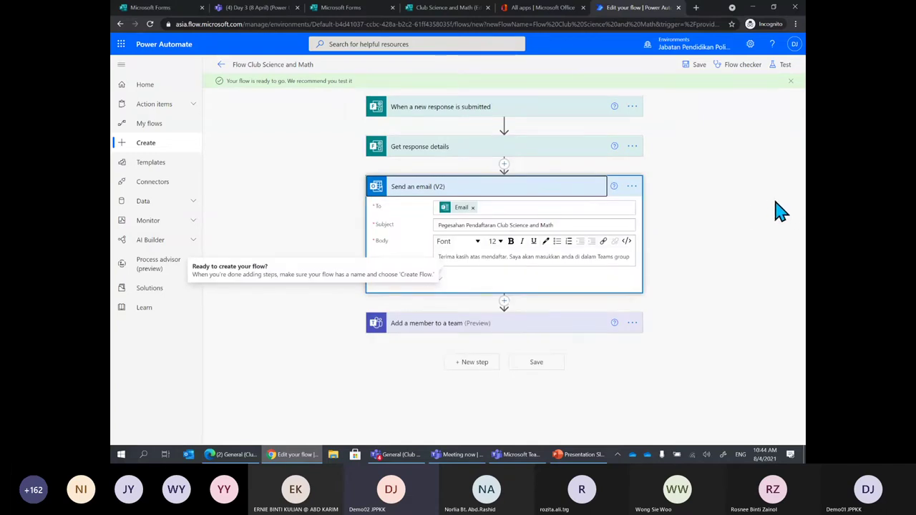
click(748, 230)
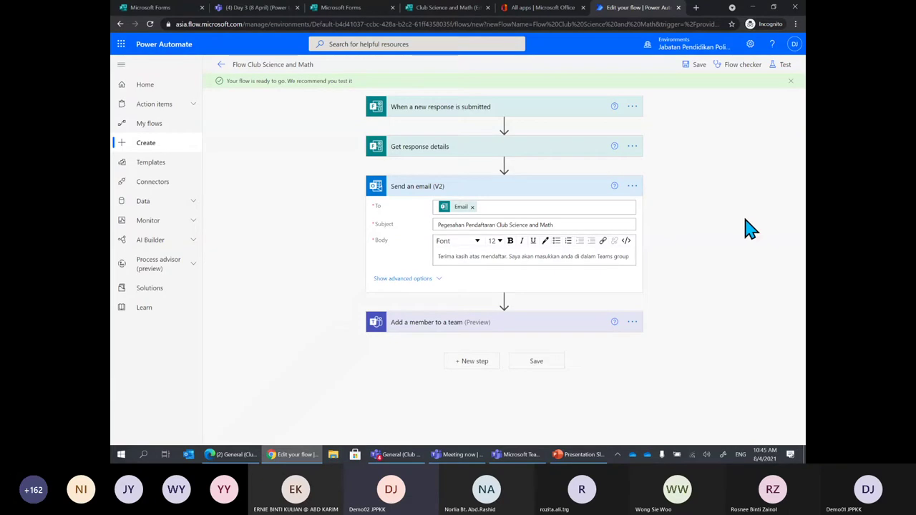
click(559, 195)
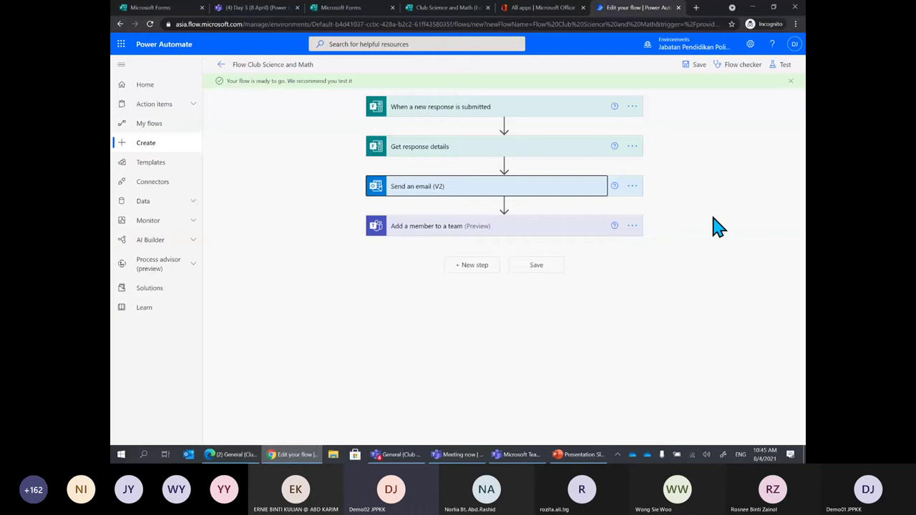
click(717, 227)
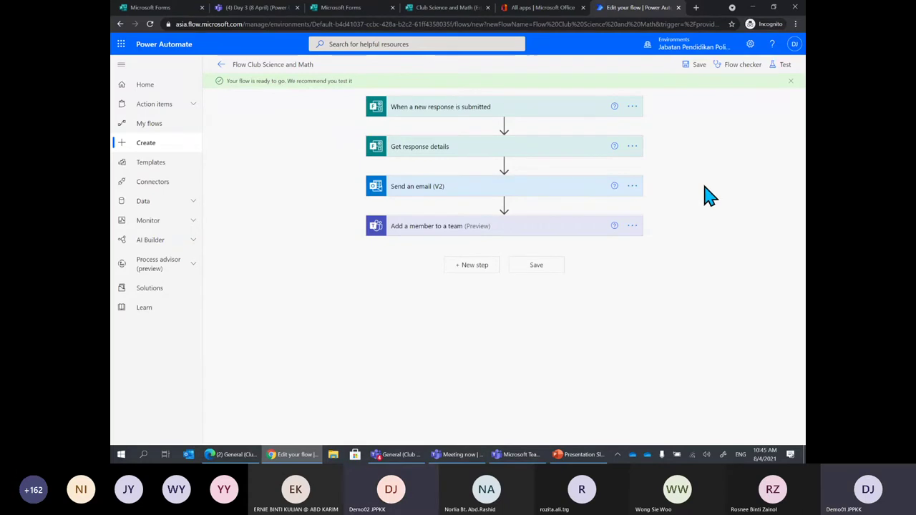
Step: Switch to PowerPoint, present from the Event Registration slide and advance to the slide about organizing and tracking information with Lists
click(752, 7)
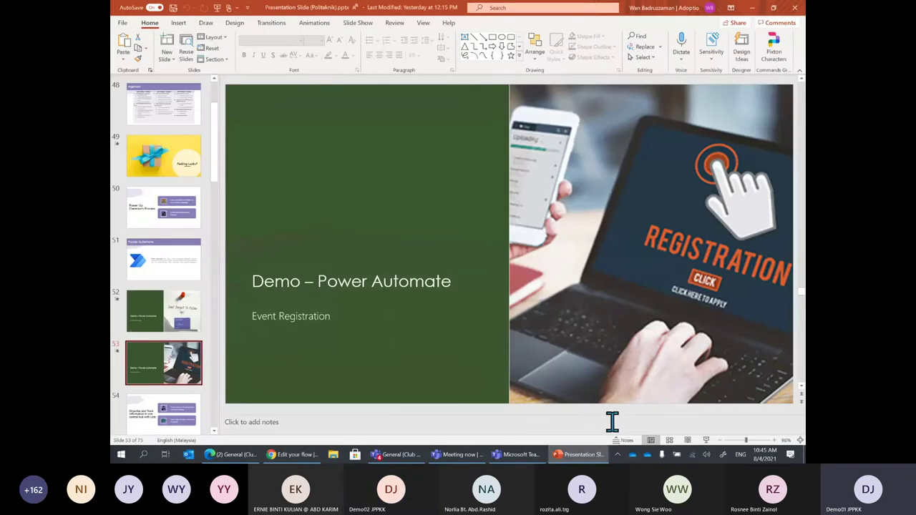
click(575, 457)
click(576, 457)
click(707, 439)
click(679, 354)
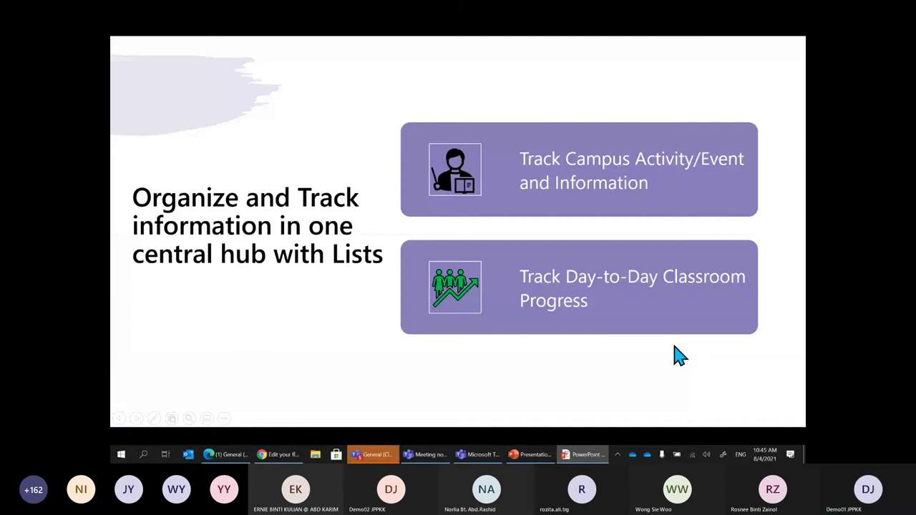
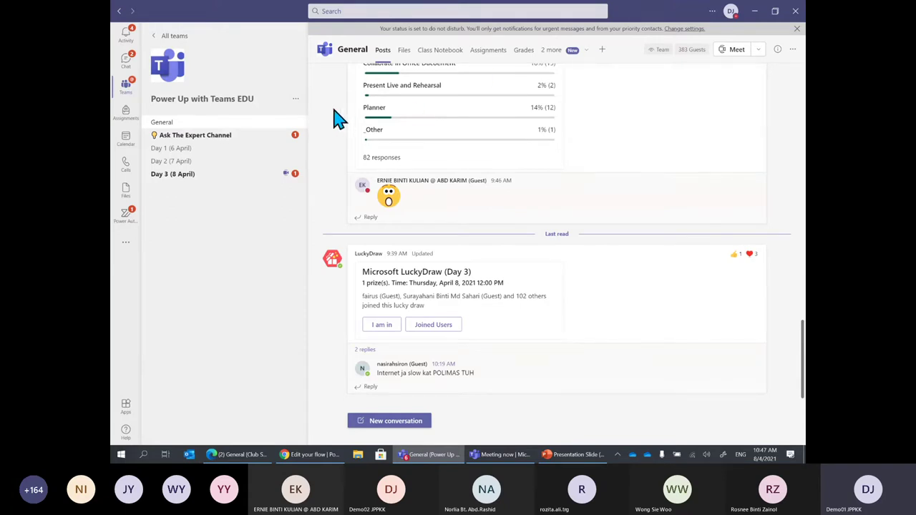
Step: Start adding a tab to the General channel and search the available apps for "list"
scroll(685, 205, up, 1)
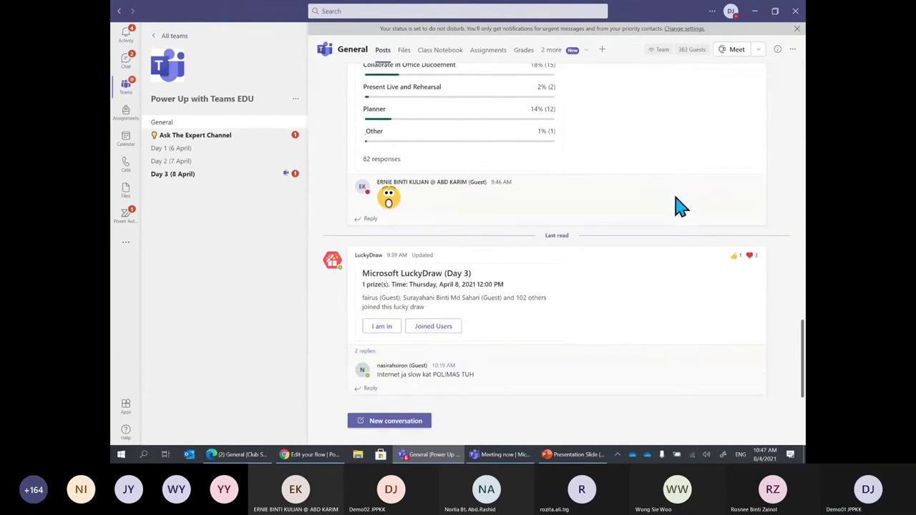
click(601, 51)
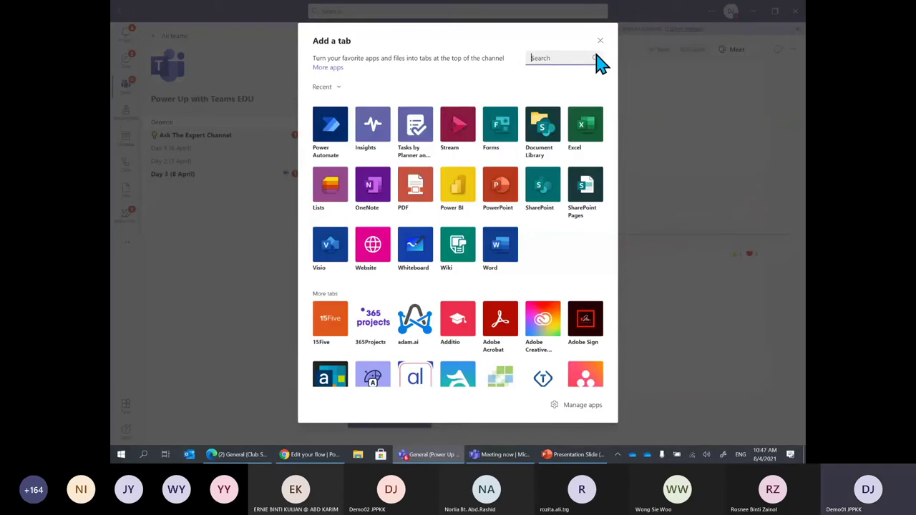
text(list)
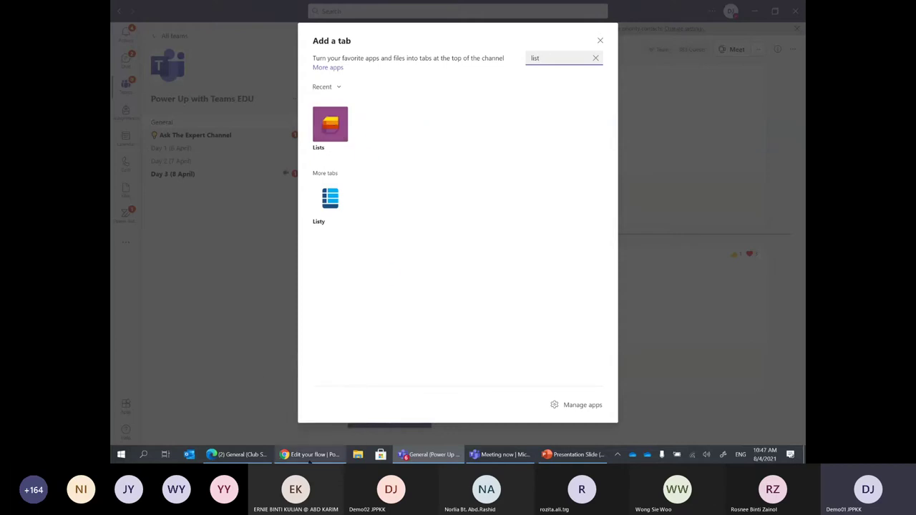
Step: Switch to the browser, open Lists from the Office 365 apps page, and return to Teams
click(309, 456)
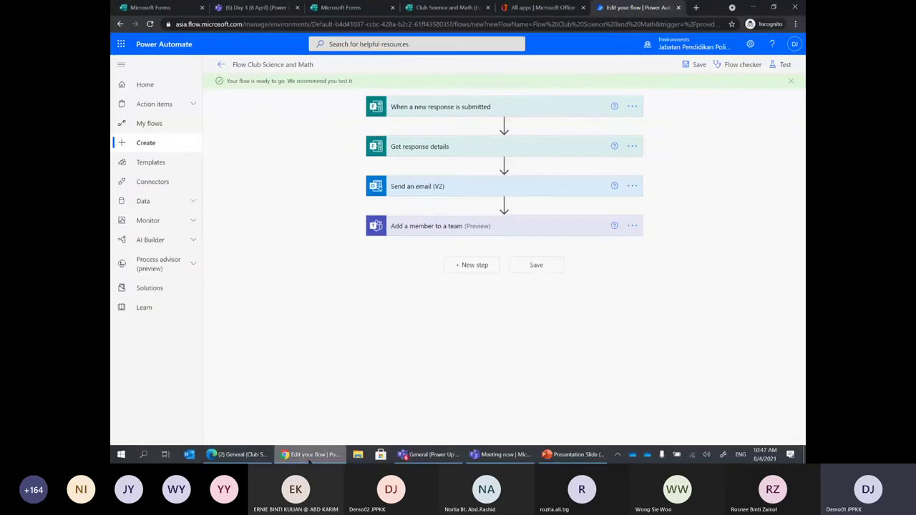
click(545, 8)
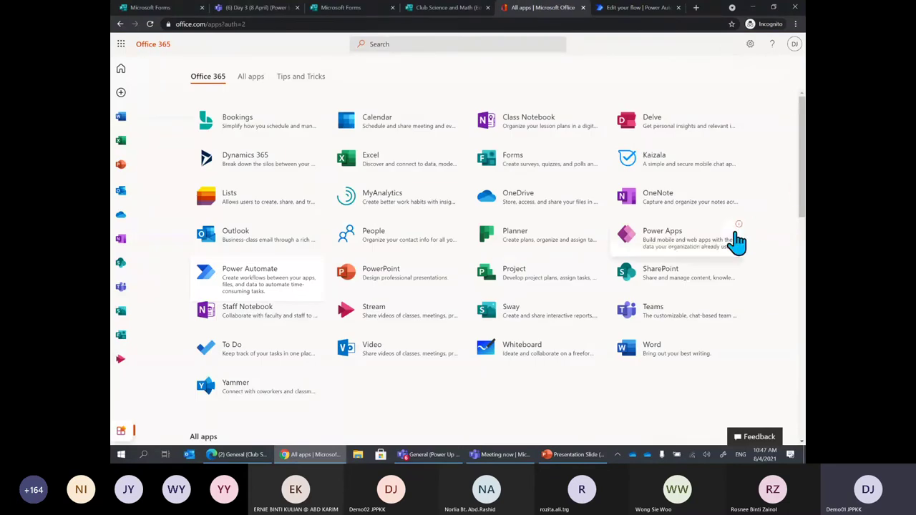
click(250, 206)
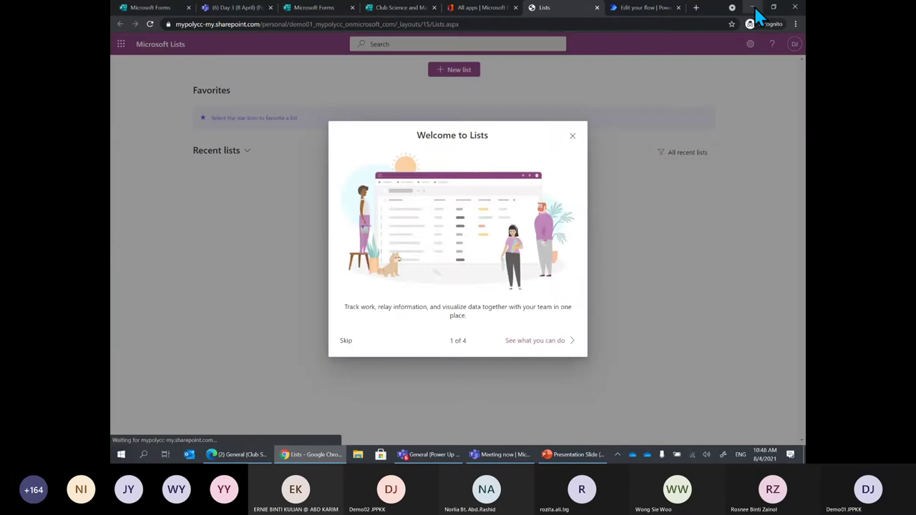
click(752, 7)
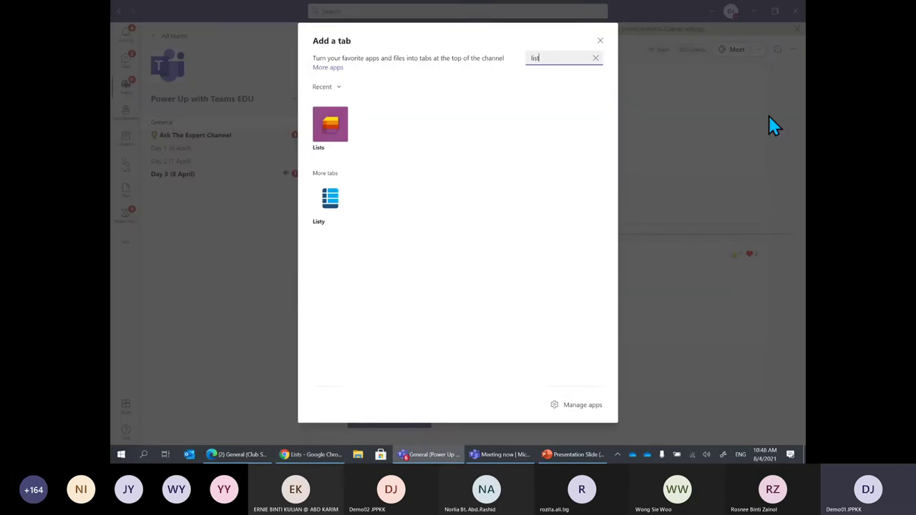
Step: Add the Lists app as a tab in the General channel of Power Up with Teams EDU
click(331, 130)
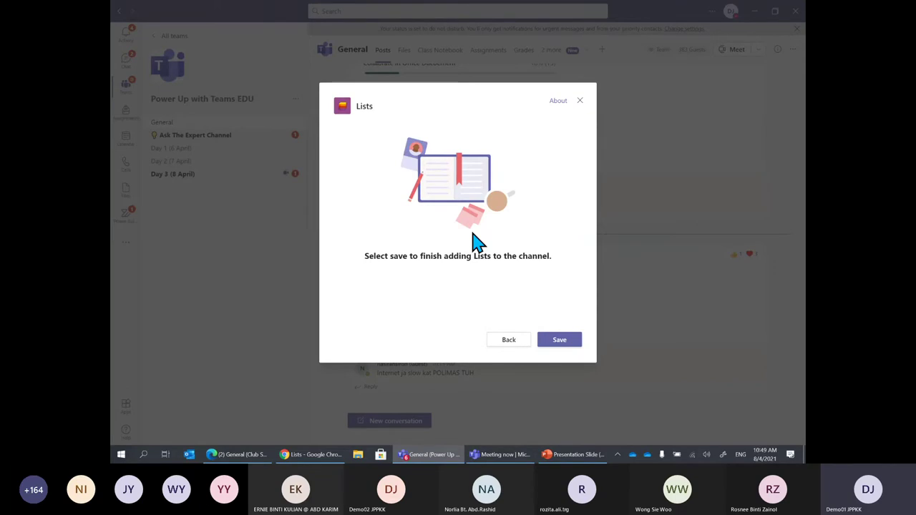
click(580, 102)
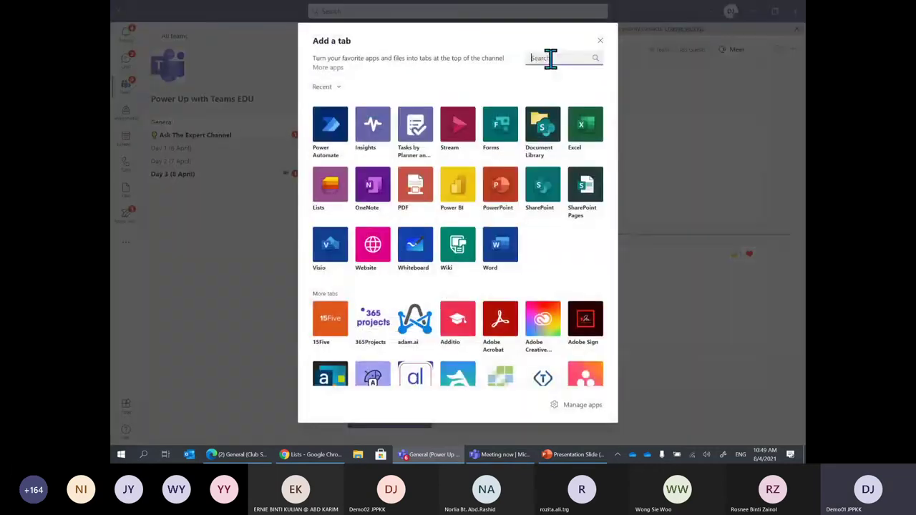
text(list)
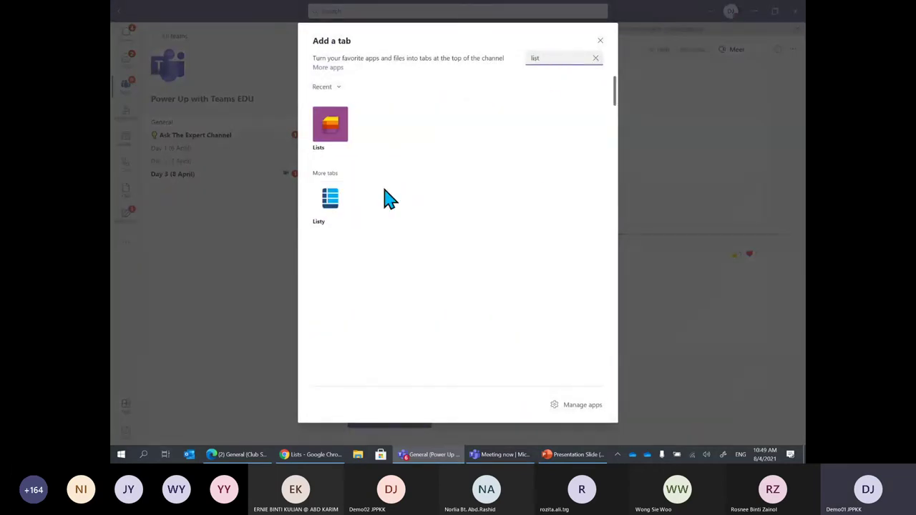
click(337, 127)
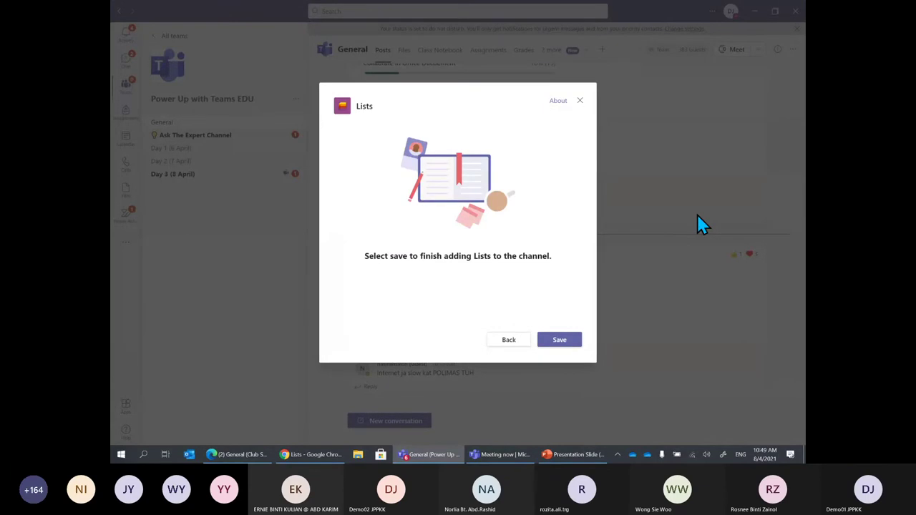
click(558, 342)
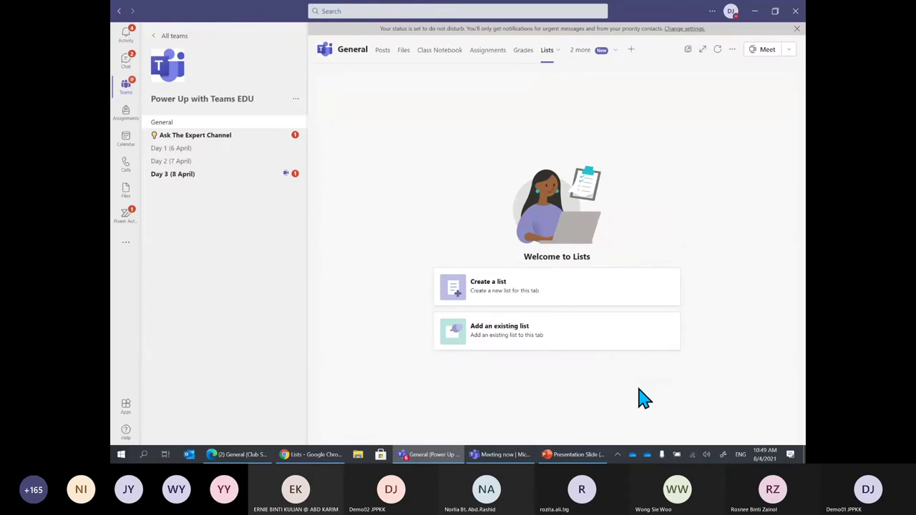
click(549, 66)
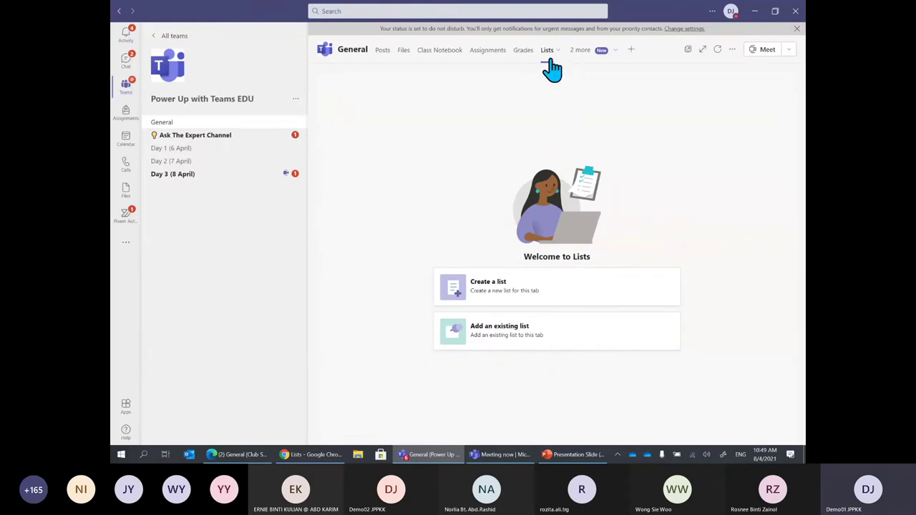
click(549, 60)
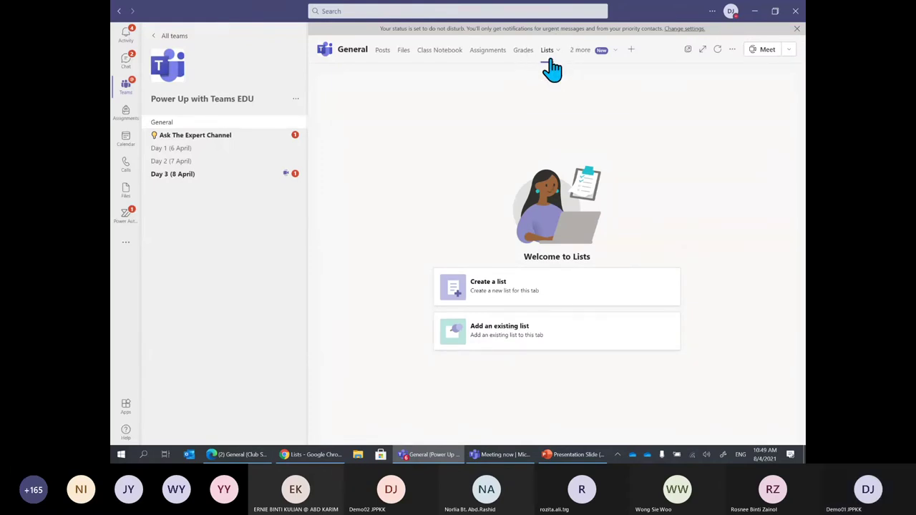
click(550, 60)
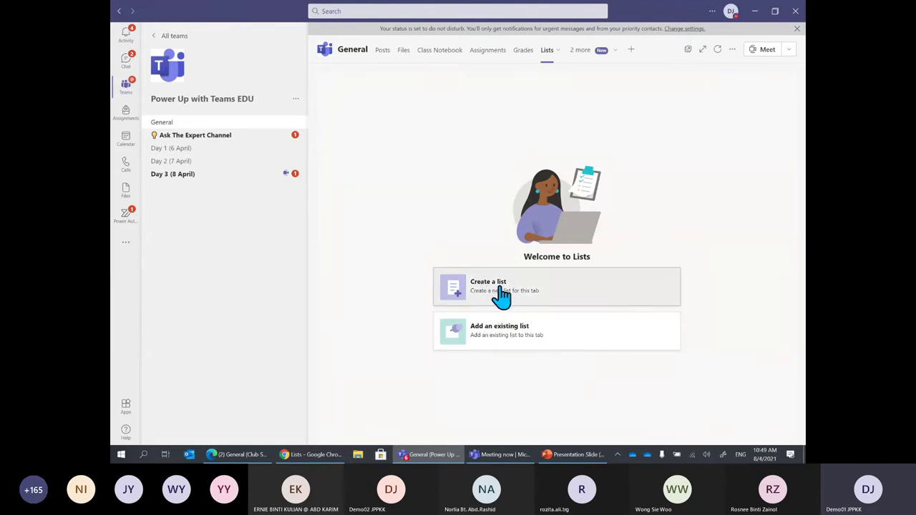
Step: Start creating a new list in the Lists tab and look through the available templates
click(457, 289)
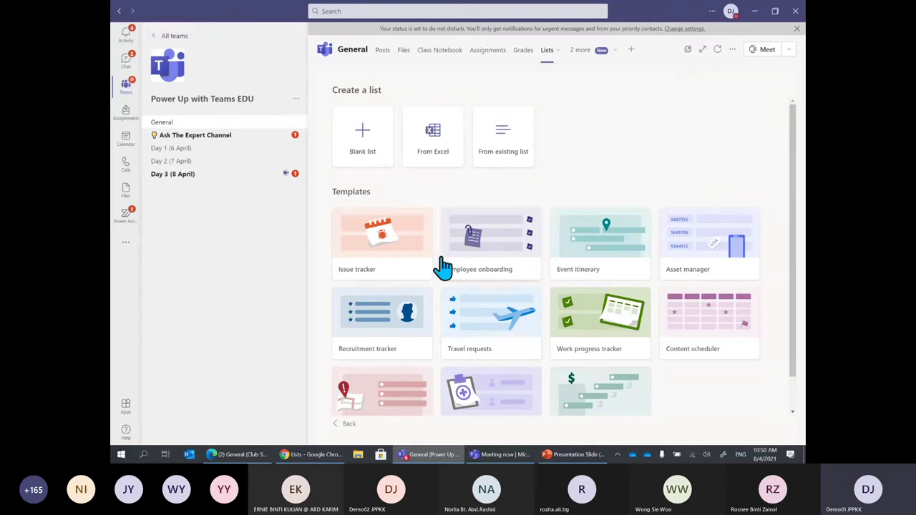
drag(797, 221, 798, 293)
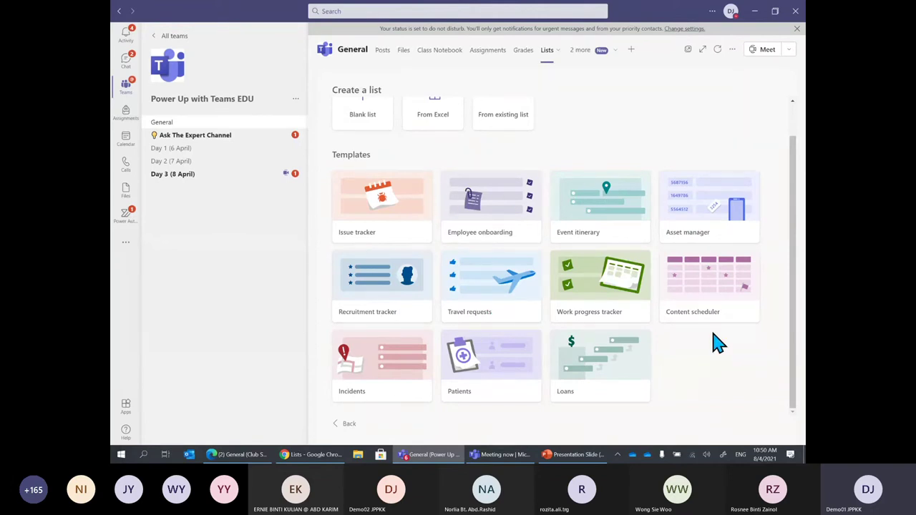
scroll(573, 322, up, 1)
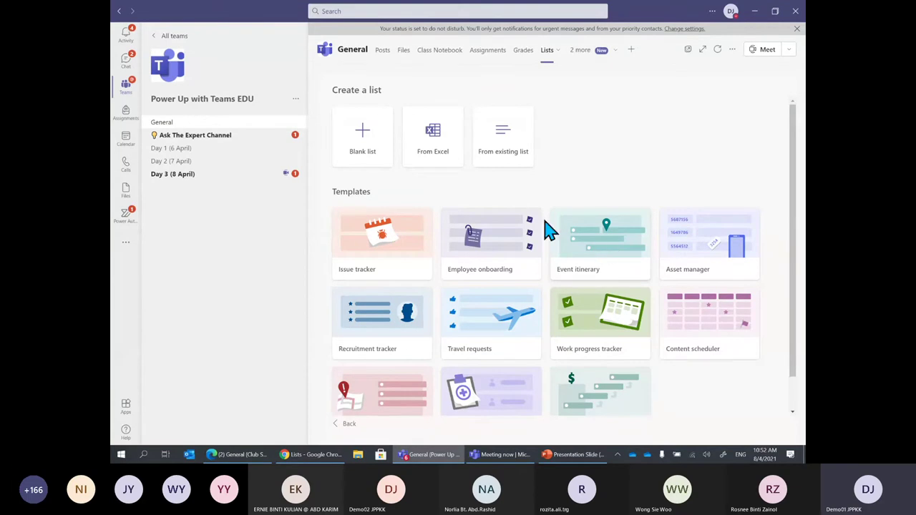
Step: Preview the Event itinerary template and examine its columns from Session name to Notes
click(603, 245)
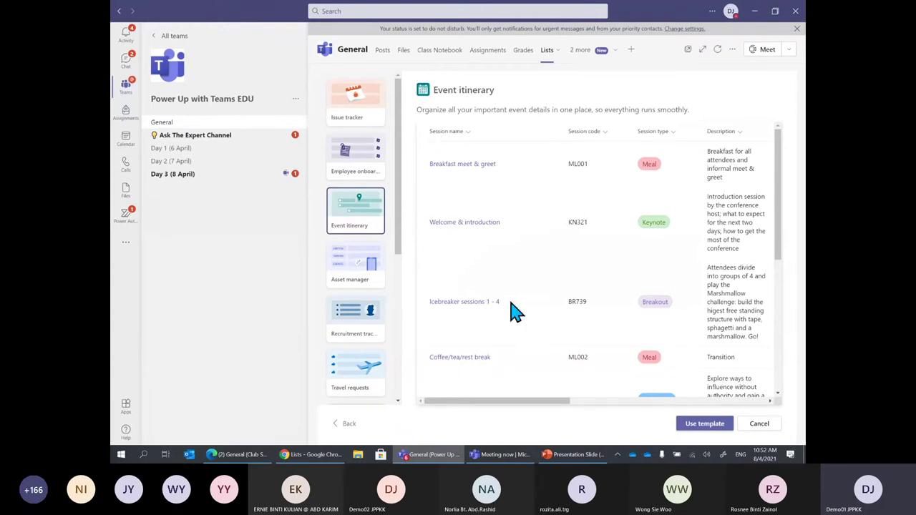
drag(548, 403, 593, 407)
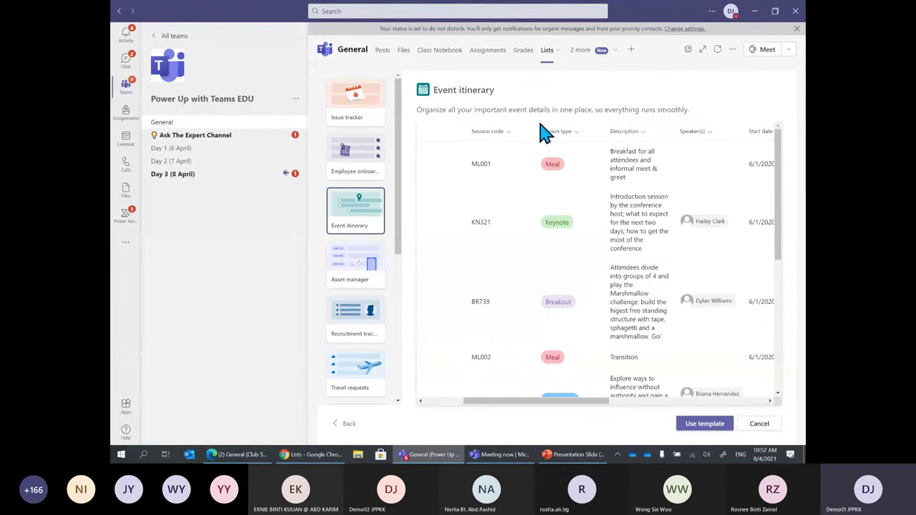
drag(581, 406, 623, 408)
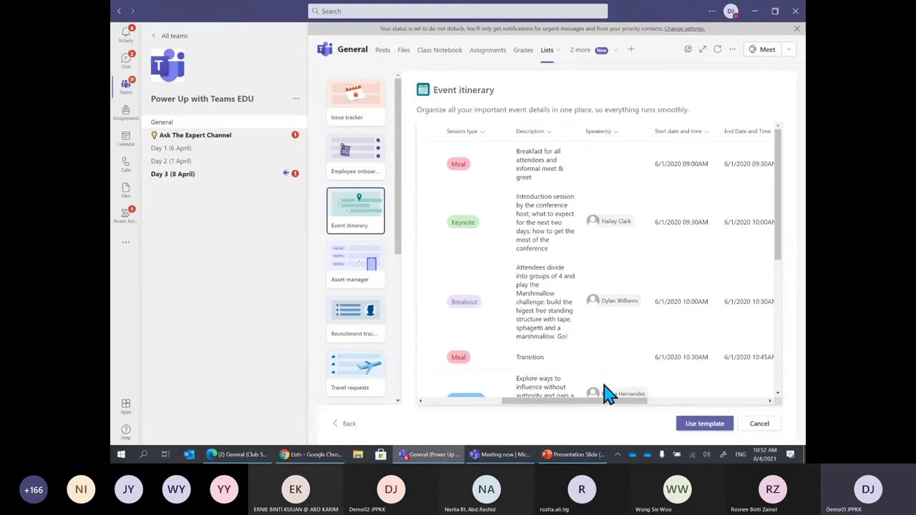
drag(603, 402, 640, 408)
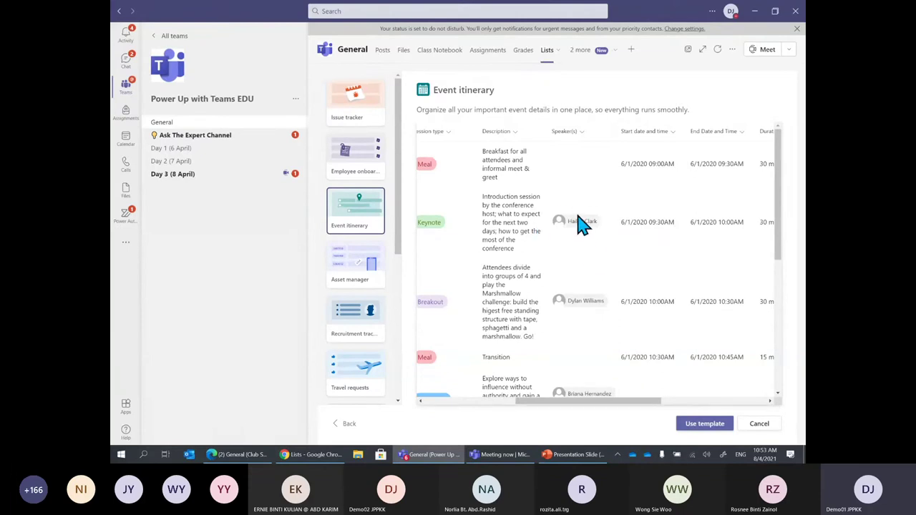
drag(615, 409, 680, 402)
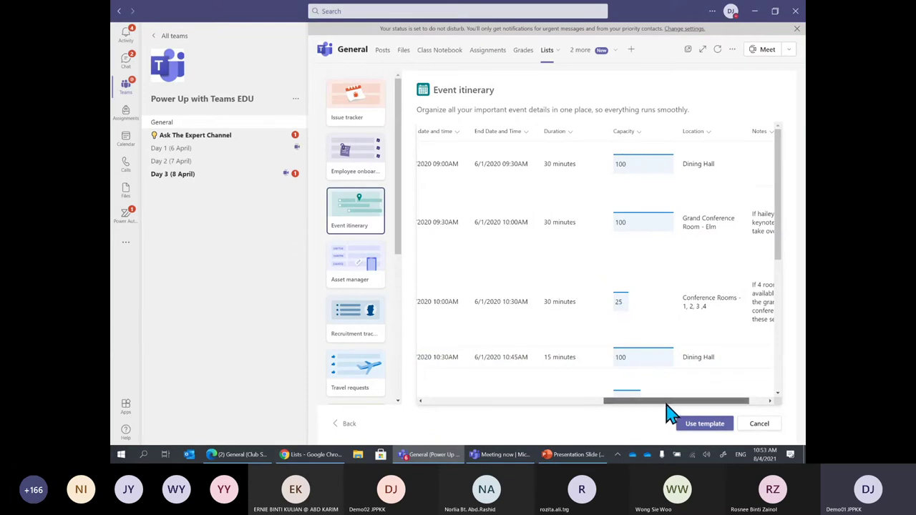
drag(662, 402, 689, 401)
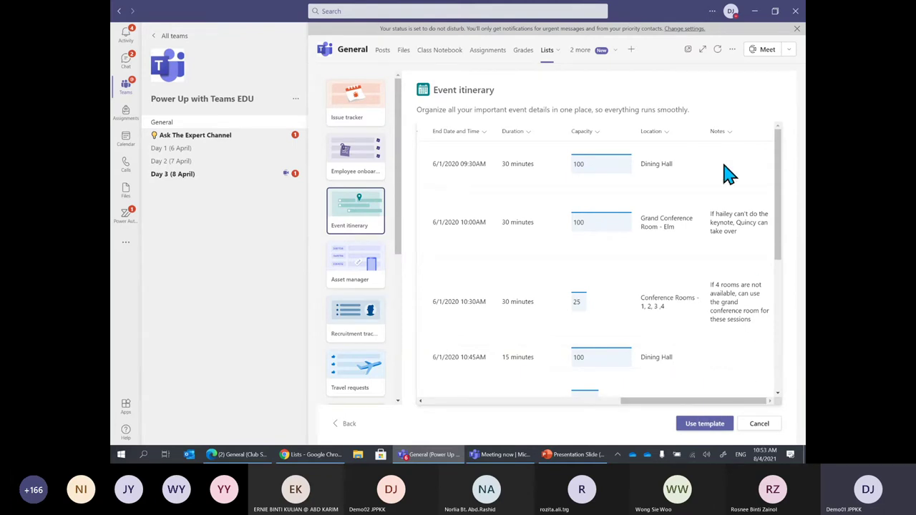
drag(648, 402, 461, 412)
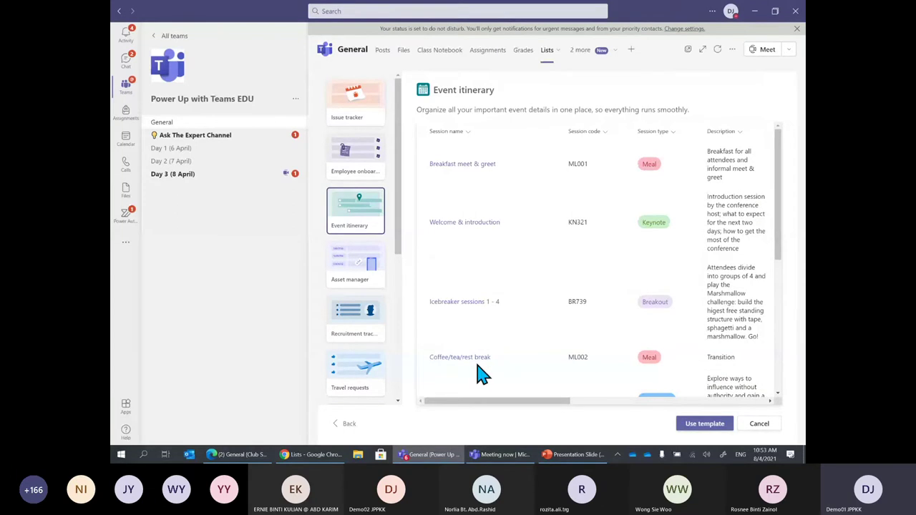
Step: Use the Event itinerary template and set both the list's name and its description to "Hari Guru"
click(694, 426)
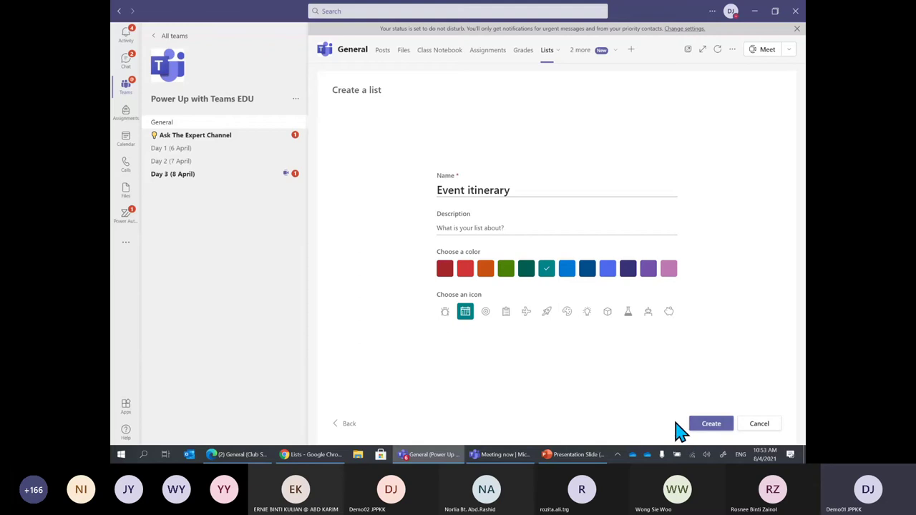
triple_click(529, 187)
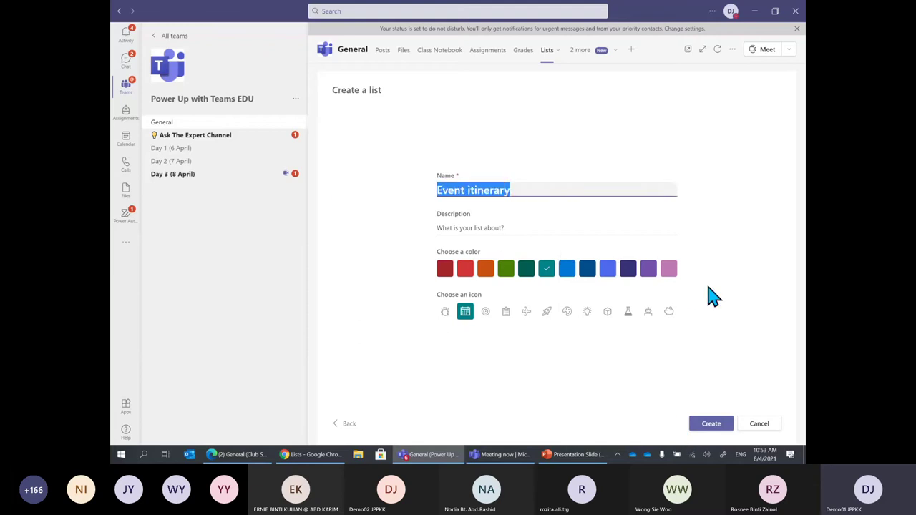
key(BackSpace)
text(Hari Guru)
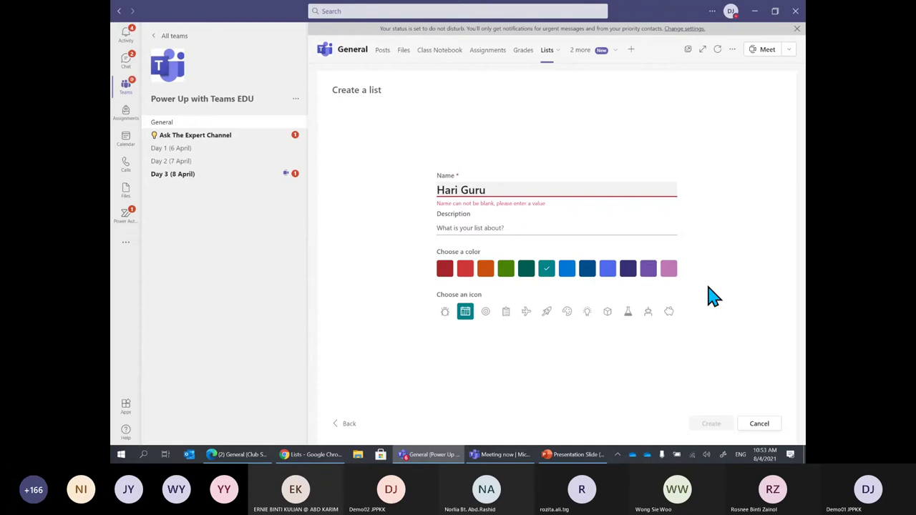
drag(503, 186, 401, 201)
key(ctrl+c)
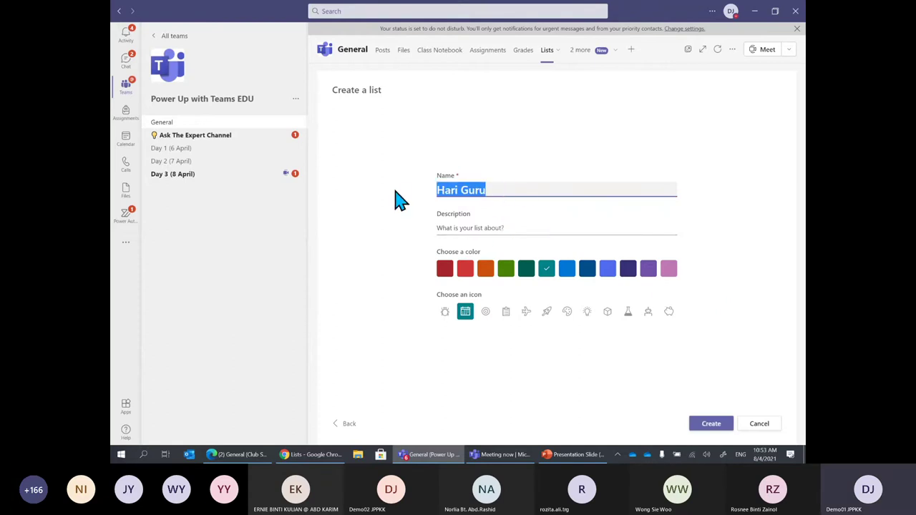
click(505, 223)
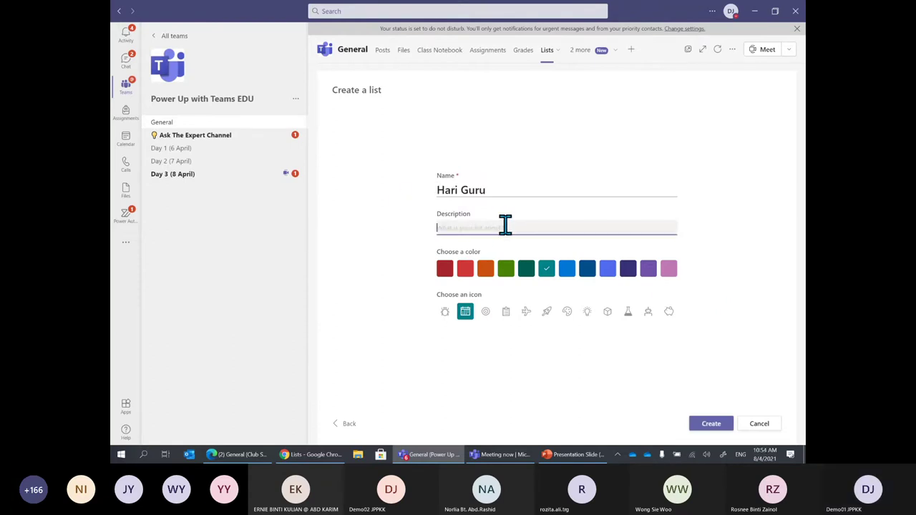
key(ctrl+v)
Step: Try several colours and icons for the Hari Guru list, settling on light green and the calendar icon
click(466, 274)
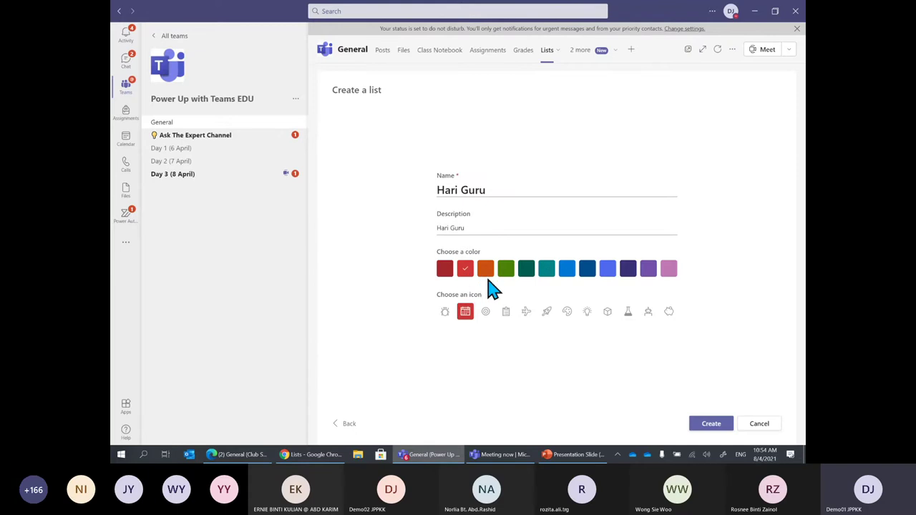
click(489, 280)
click(507, 280)
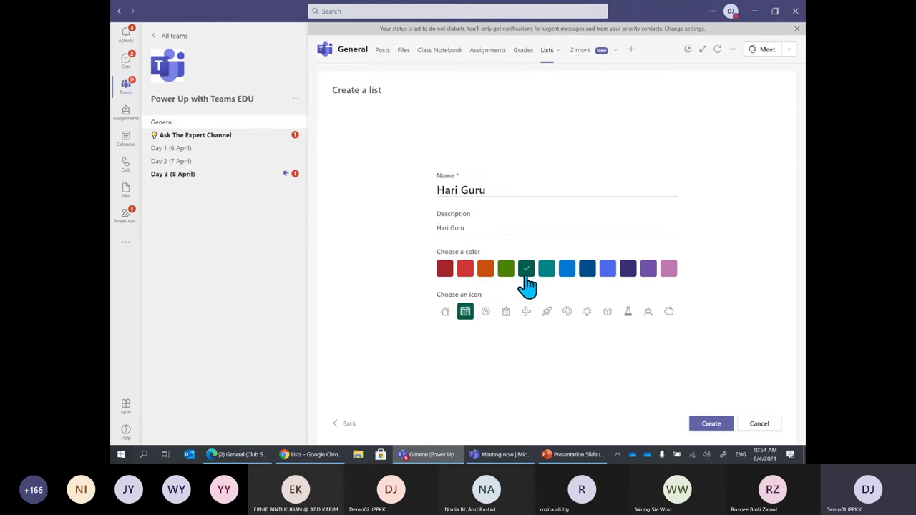
click(547, 279)
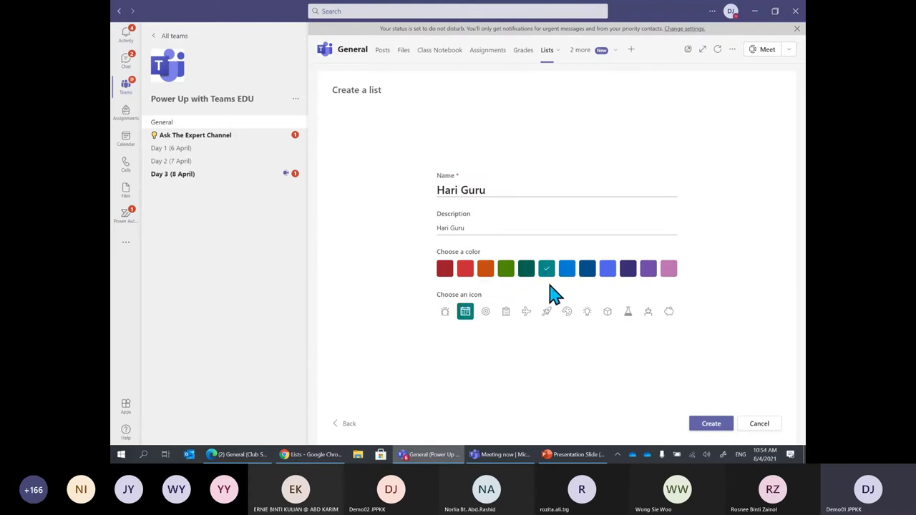
click(509, 274)
click(504, 319)
click(526, 318)
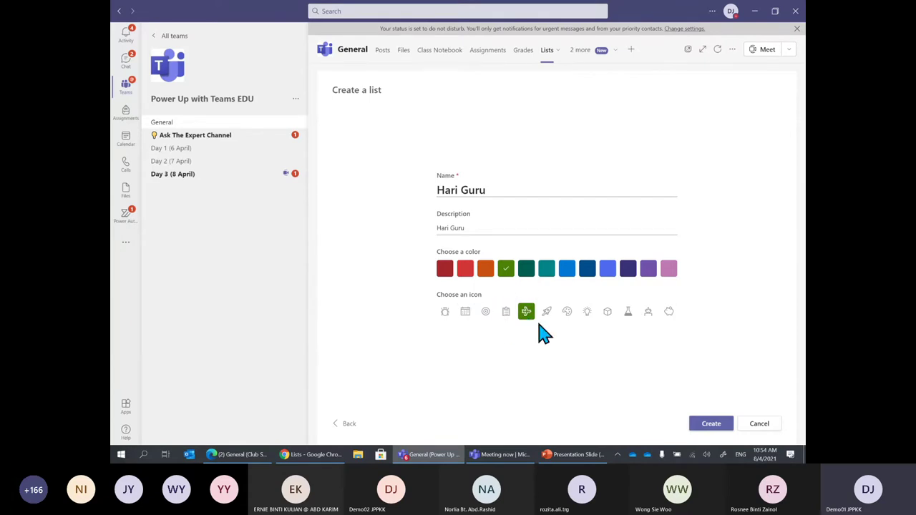
click(464, 315)
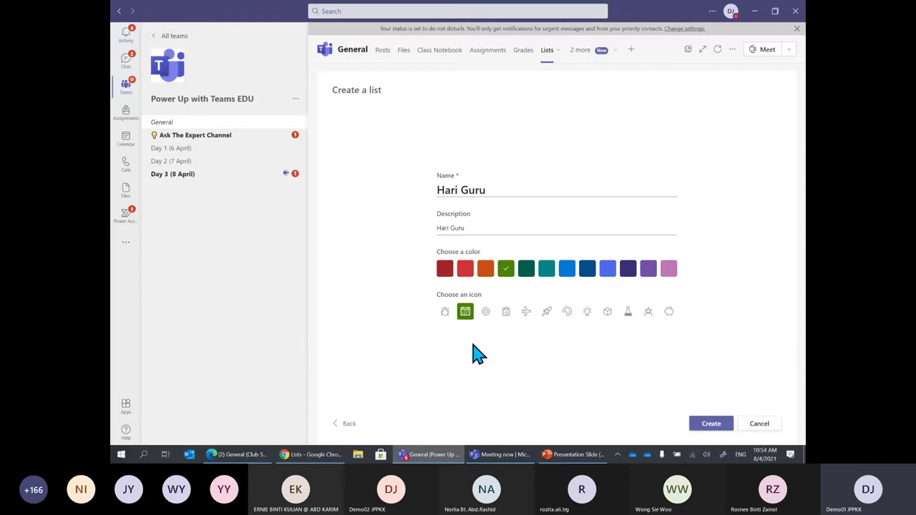
Step: Create the Hari Guru list from the Event itinerary template and look across its columns
click(708, 426)
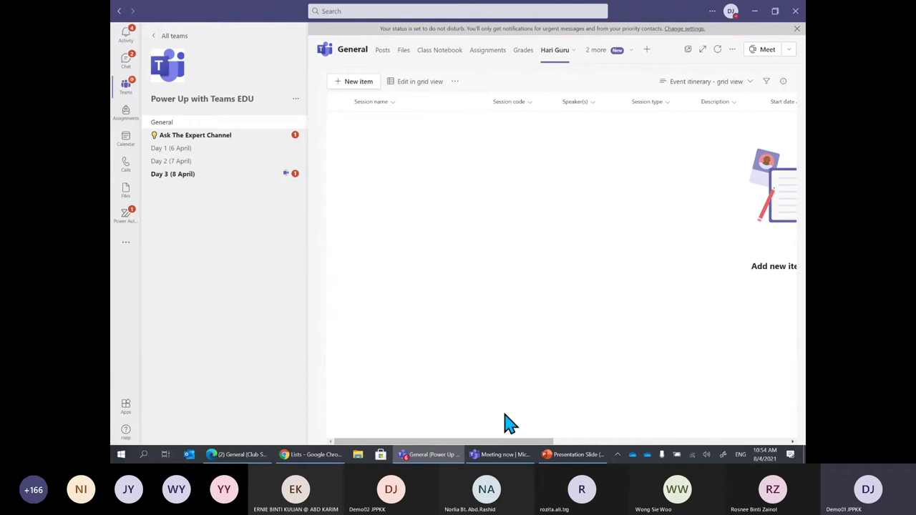
mouse_move(521, 442)
mouse_down()
mouse_move(662, 448)
mouse_move(516, 447)
mouse_up()
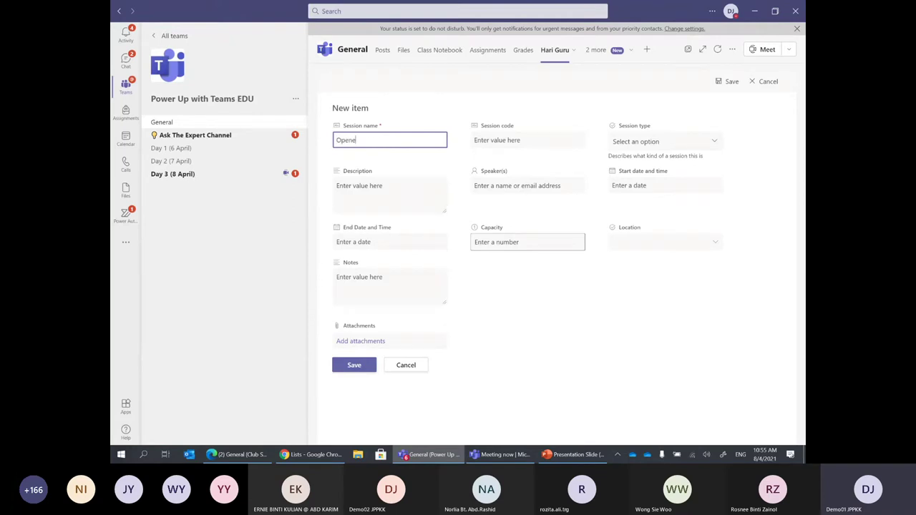
Step: Fill in a new list item with session name "Opening Speeach", session code 001 and session type Keynote
text(ng Speech)
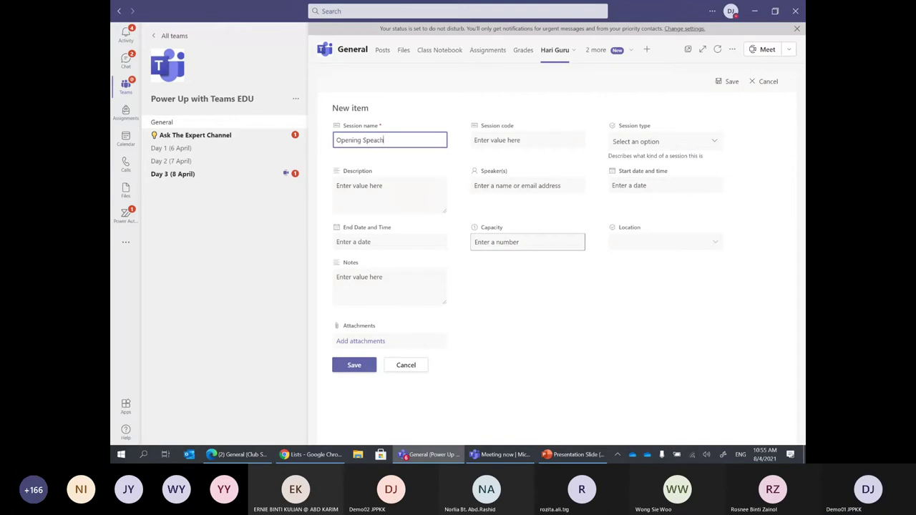
click(371, 139)
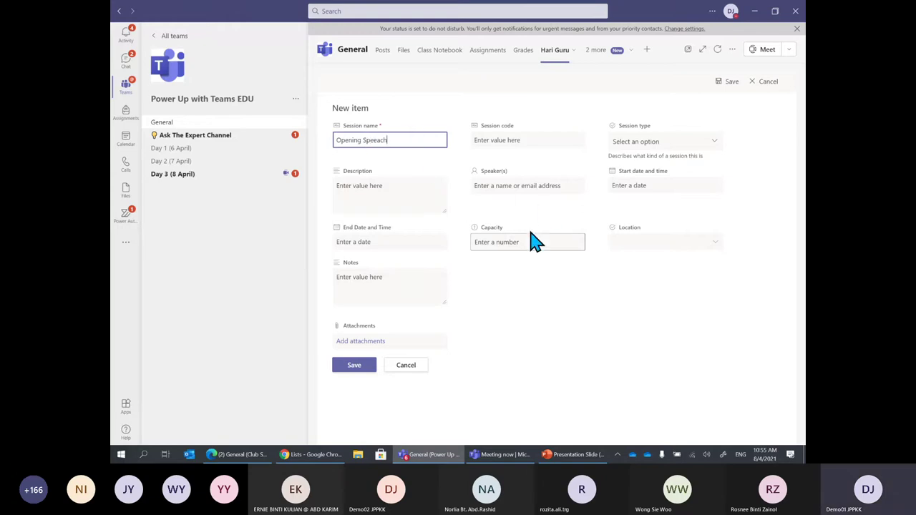
click(551, 123)
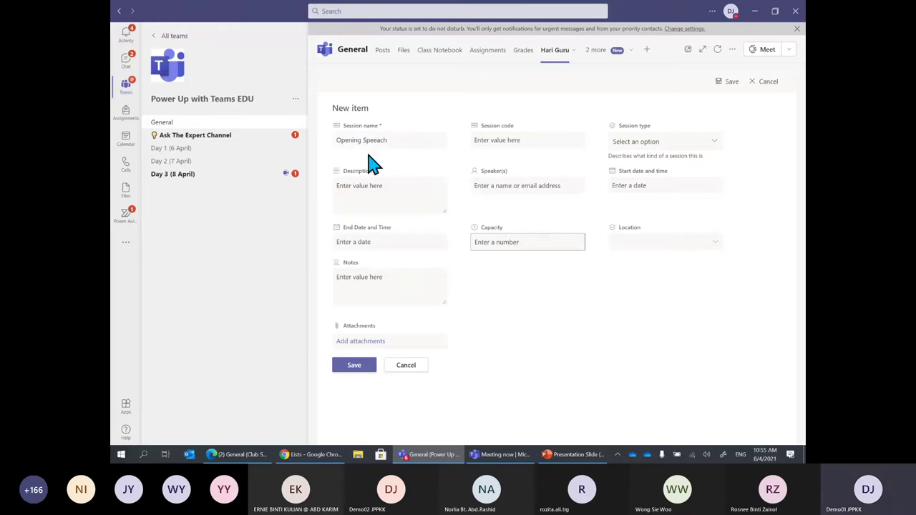
click(513, 140)
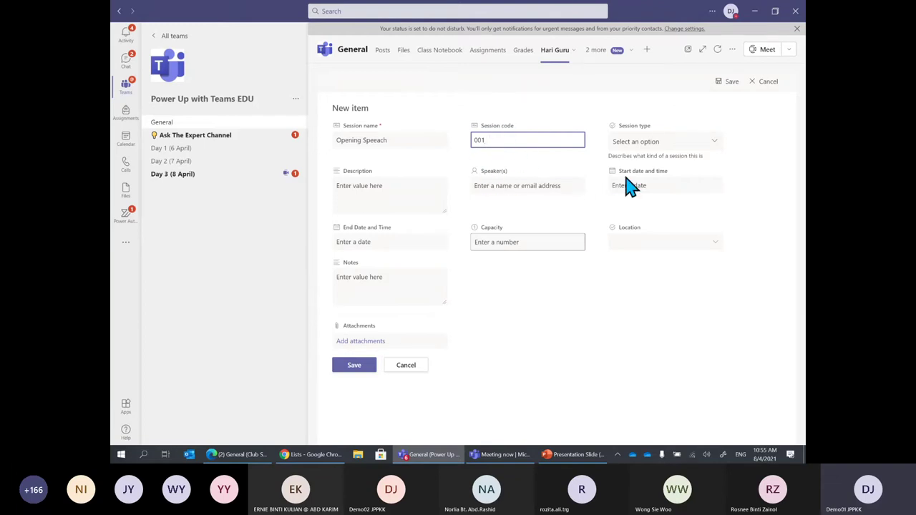
click(715, 147)
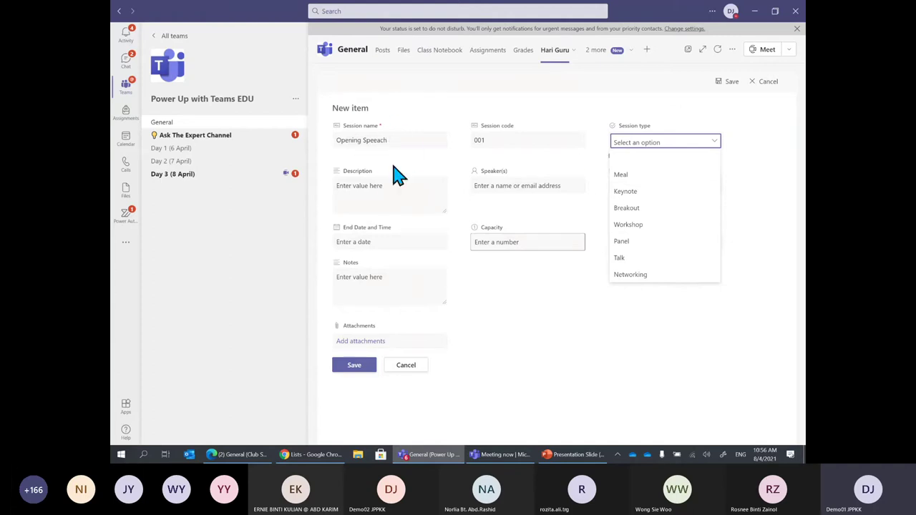
click(641, 193)
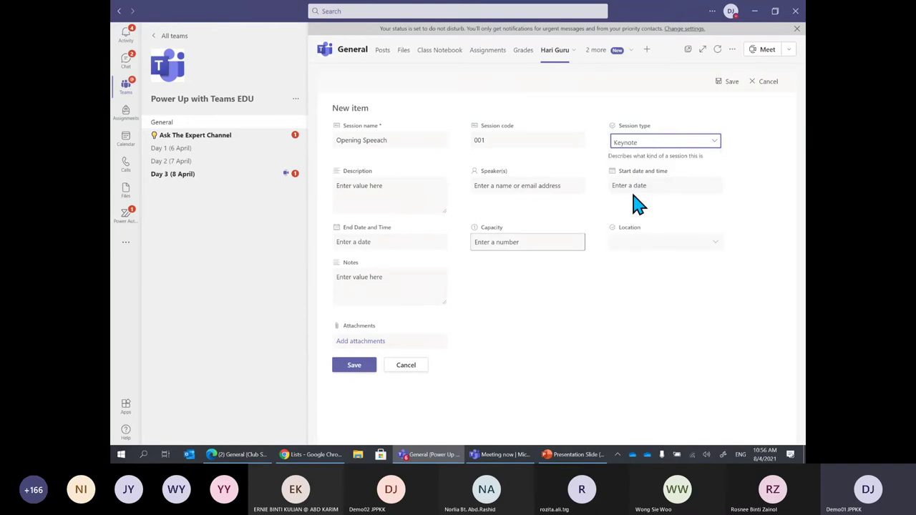
click(560, 107)
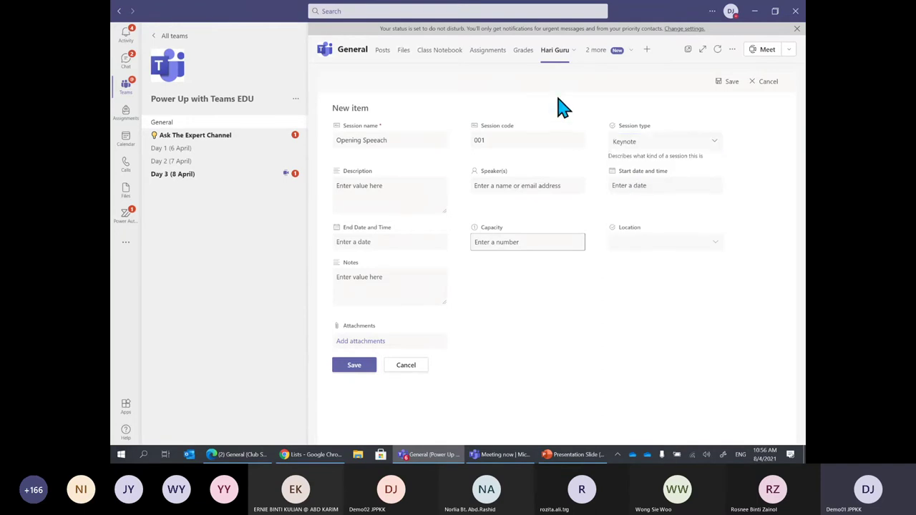
Step: Leave the description empty and add the demo account Demo02 JPPKK as the session's speaker
click(388, 200)
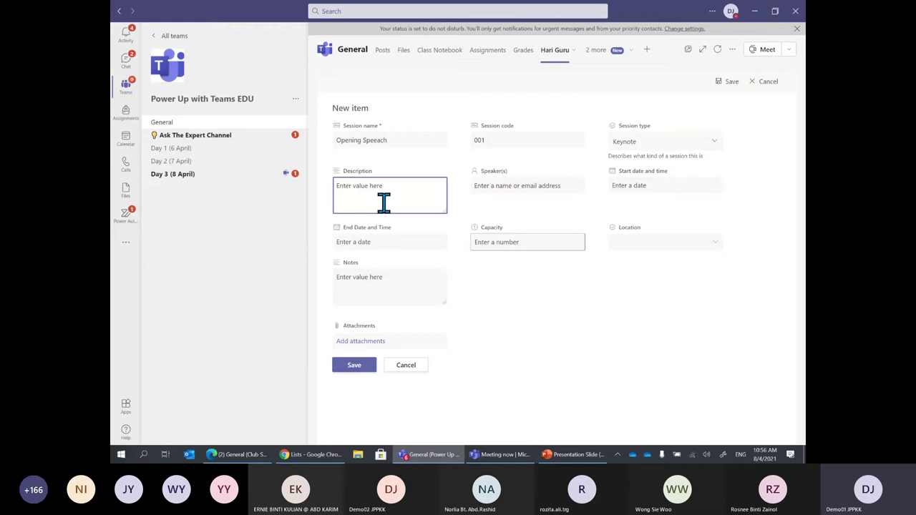
click(519, 186)
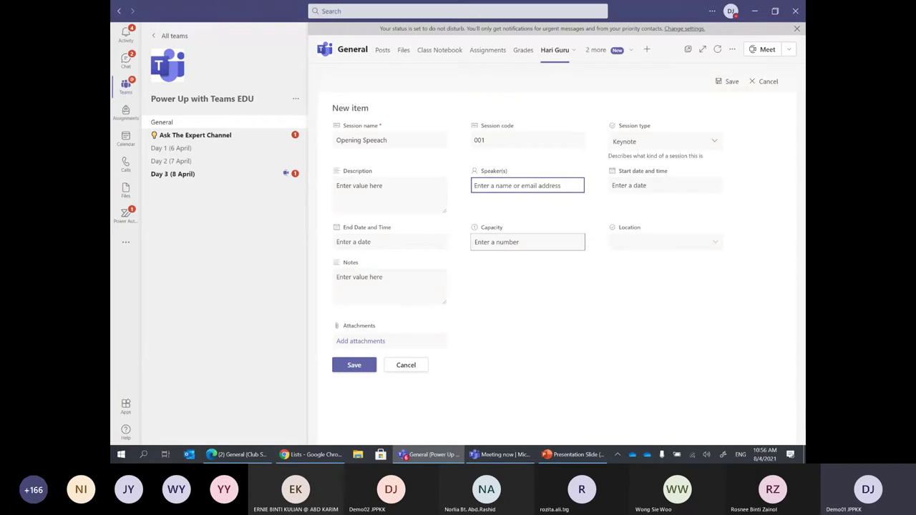
text(demo)
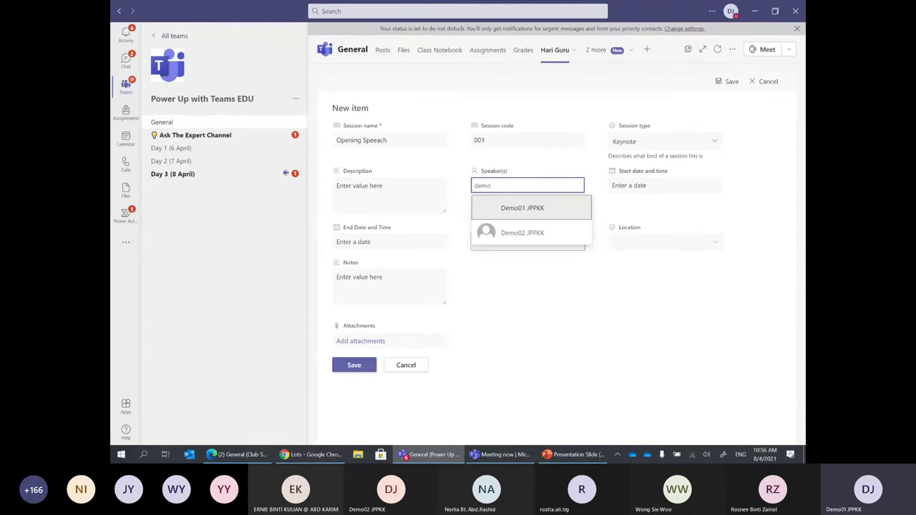
click(523, 234)
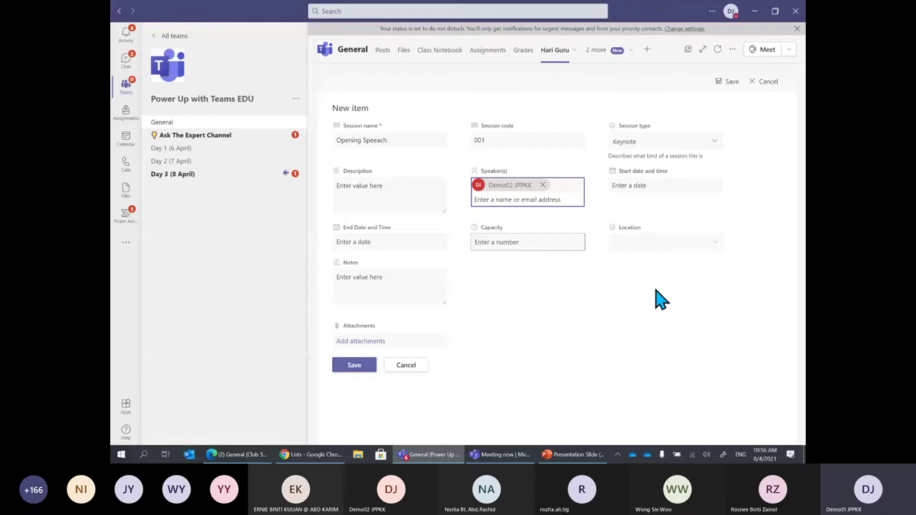
Step: Set both the start date and the end date of the session to 4/15/2021
click(695, 185)
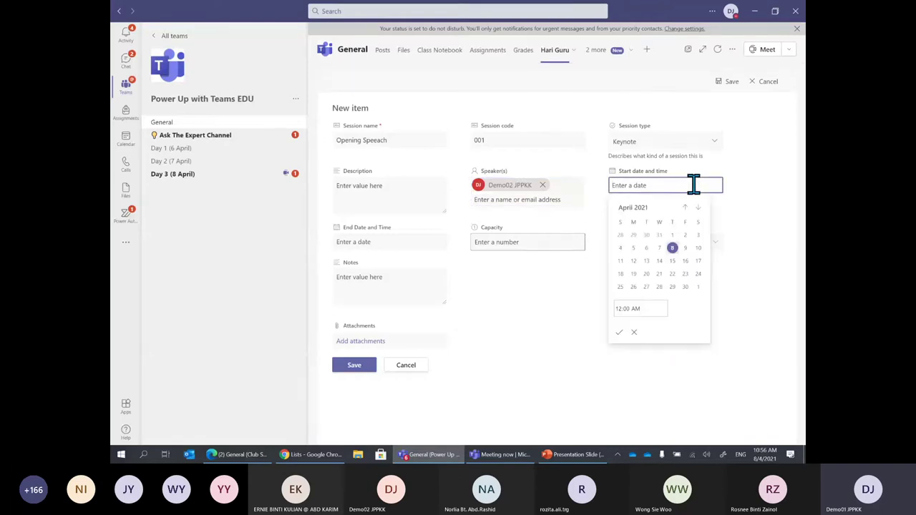
click(672, 261)
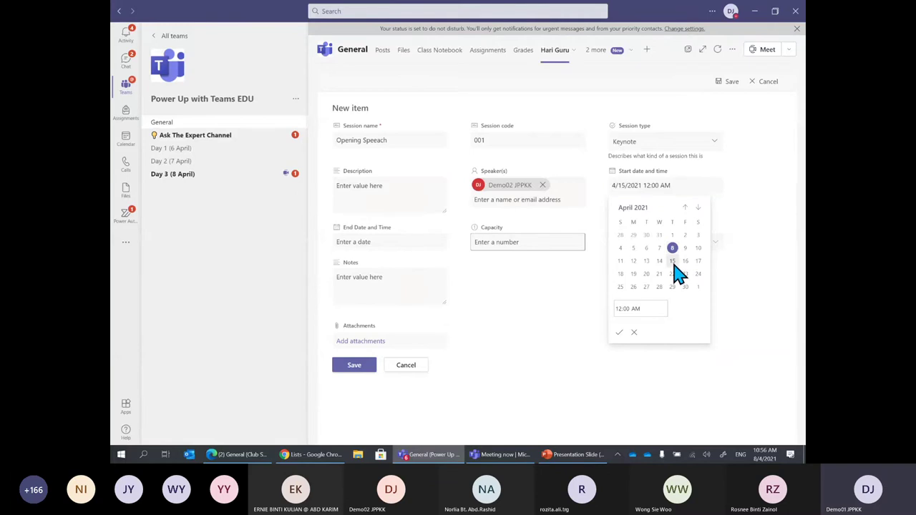
click(748, 247)
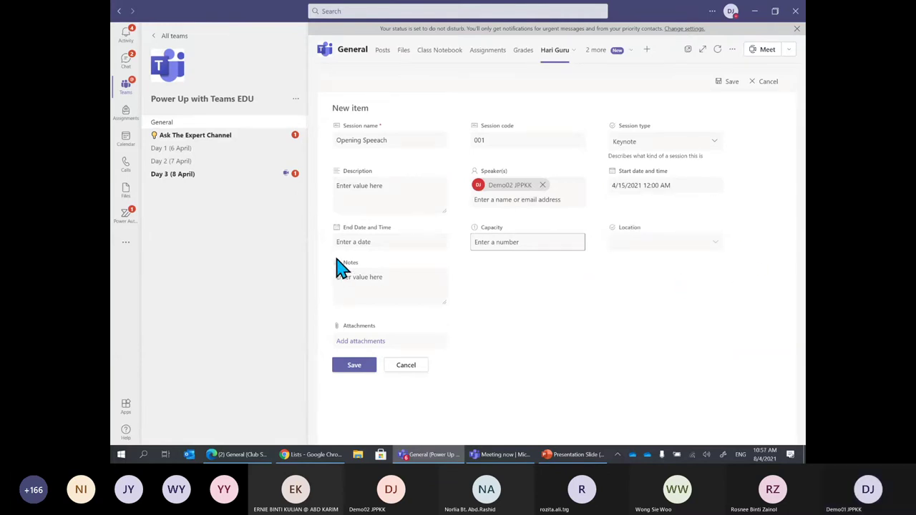
click(381, 242)
click(399, 319)
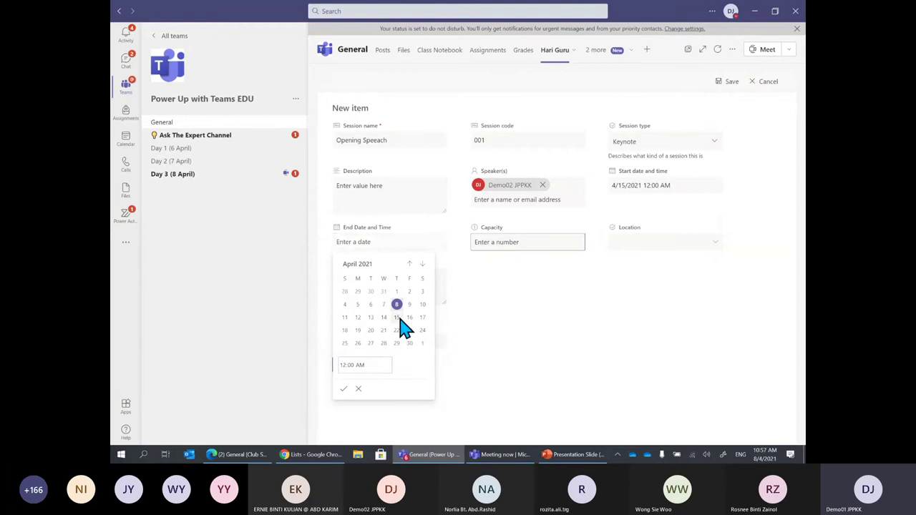
click(540, 339)
Step: Set the session's start time to 09:00 AM
click(678, 186)
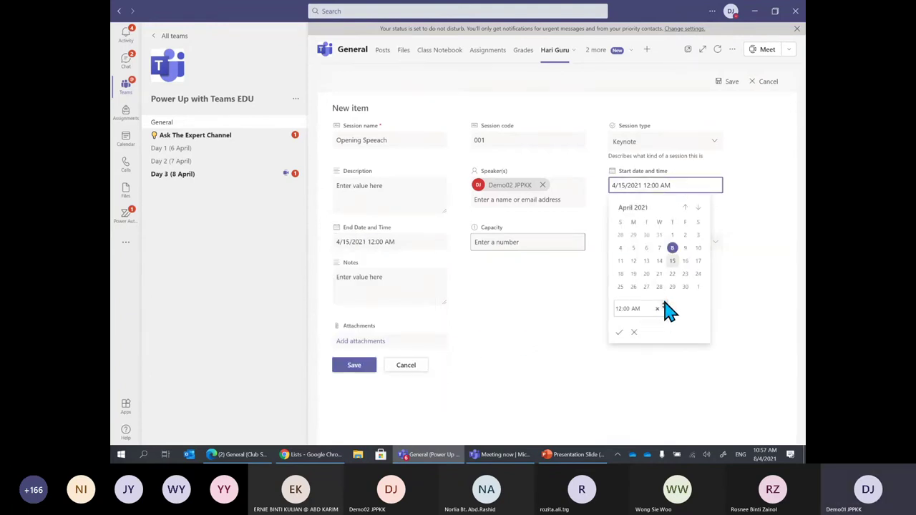
click(663, 305)
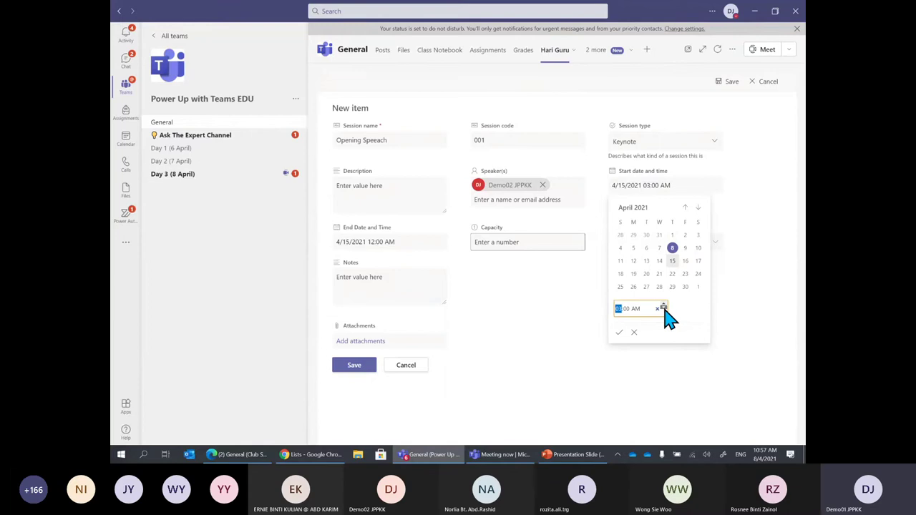
click(663, 310)
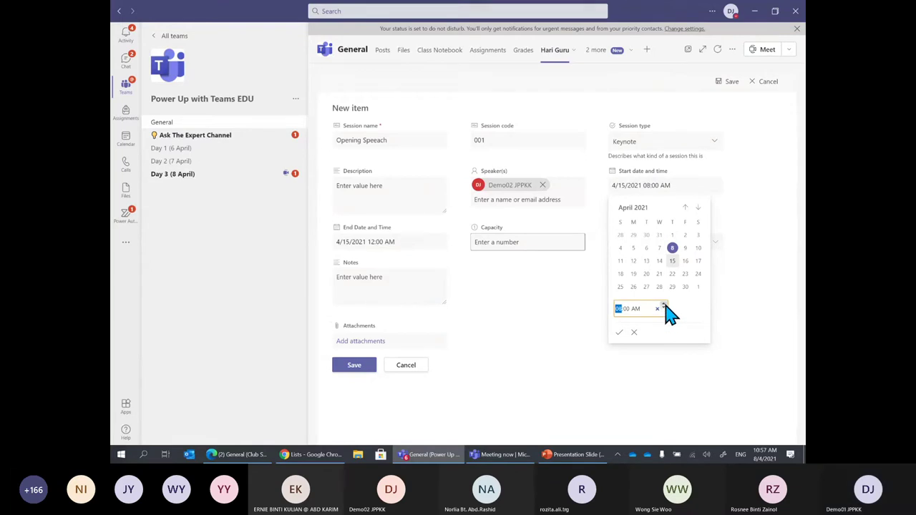
click(619, 332)
Step: Set the session's end time to 09:30 AM
click(400, 246)
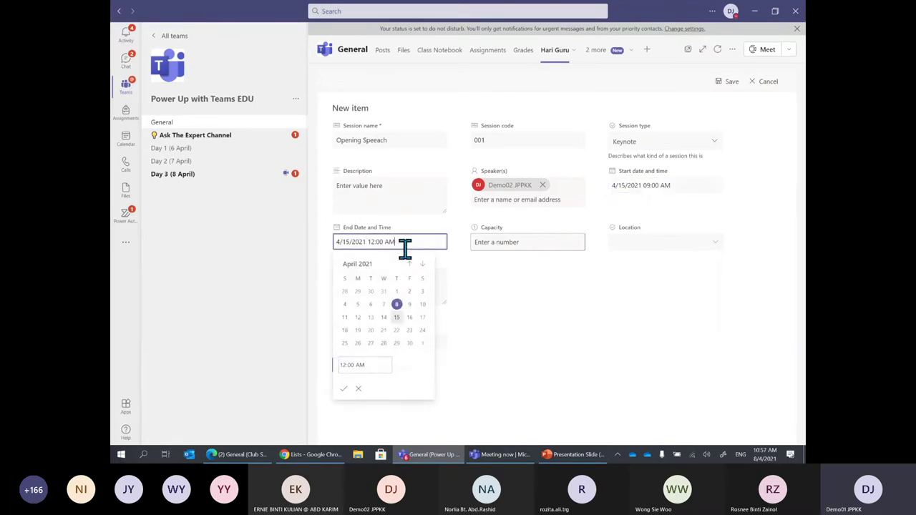
click(387, 361)
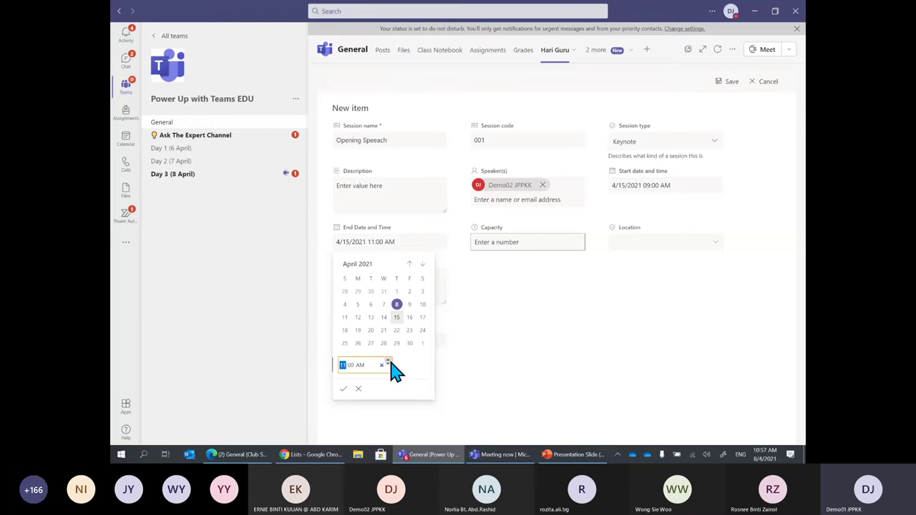
click(388, 362)
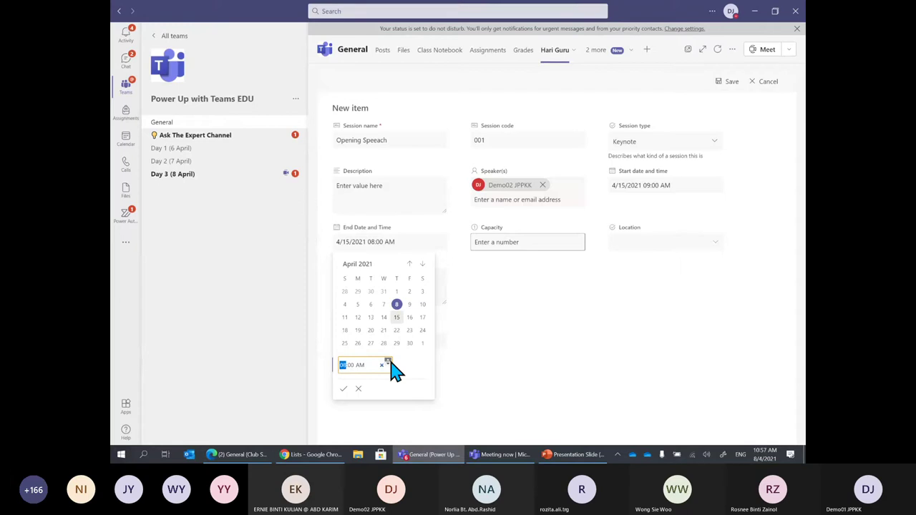
click(351, 365)
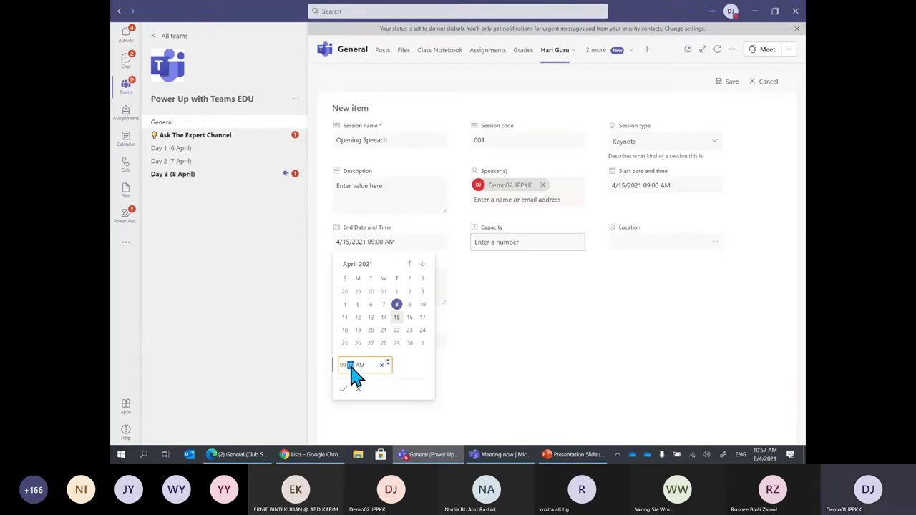
text(30)
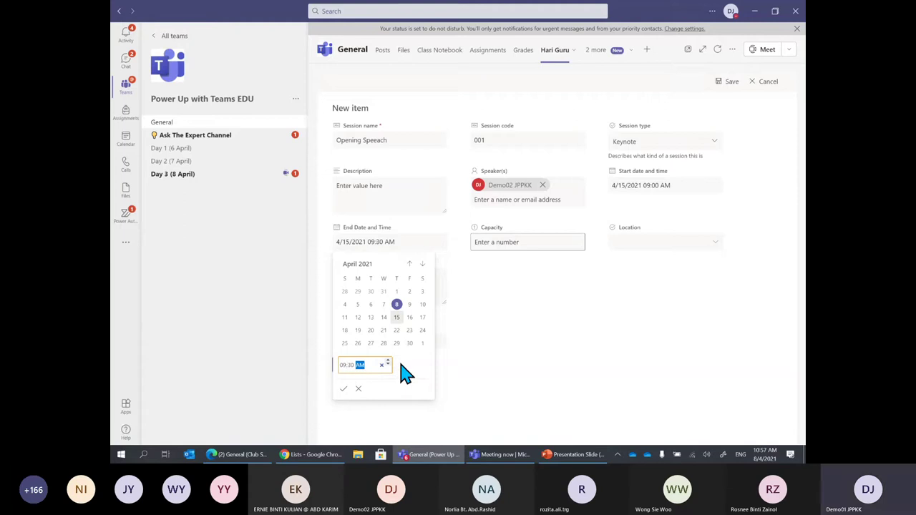
click(343, 388)
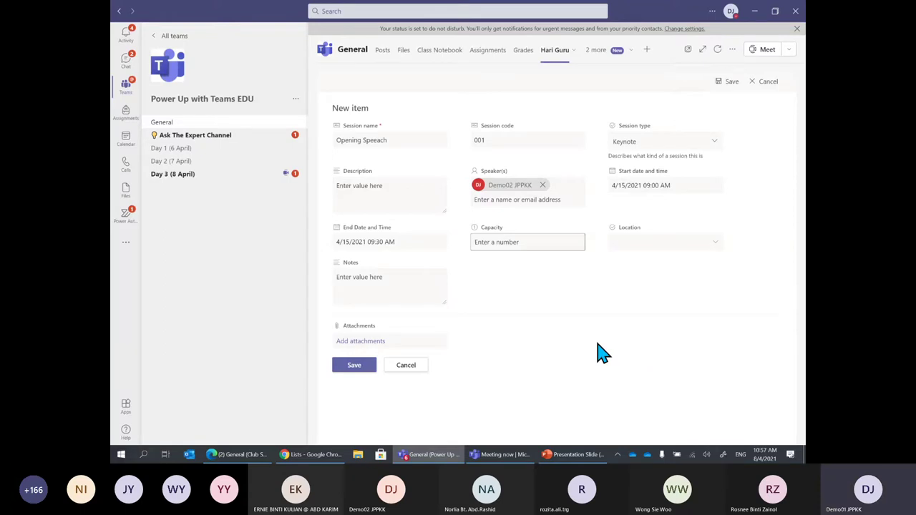
Step: Set the session's capacity to 500 and its notes to "Test Notes", leaving the location empty after viewing its options
click(517, 239)
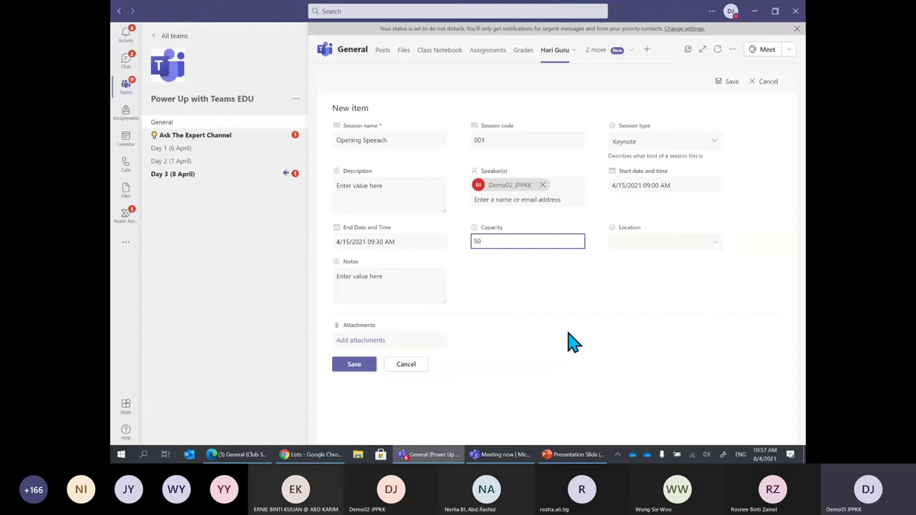
click(716, 243)
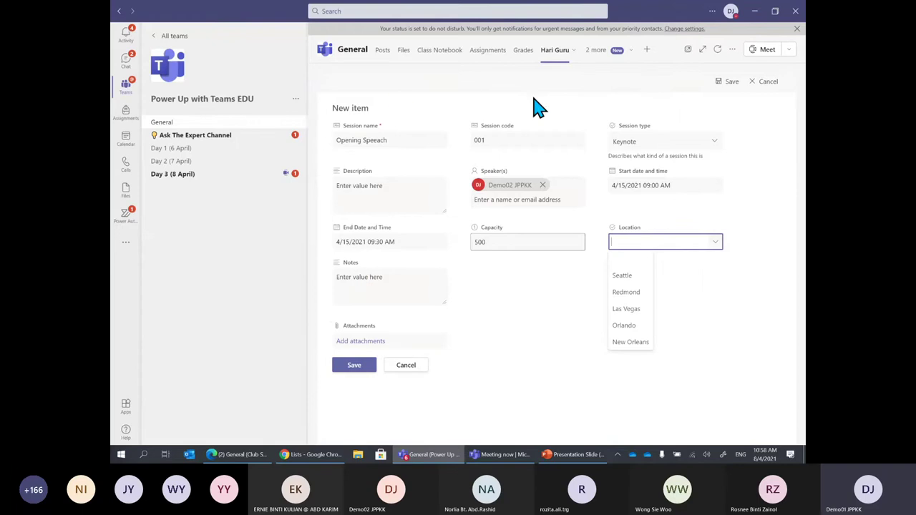
click(715, 314)
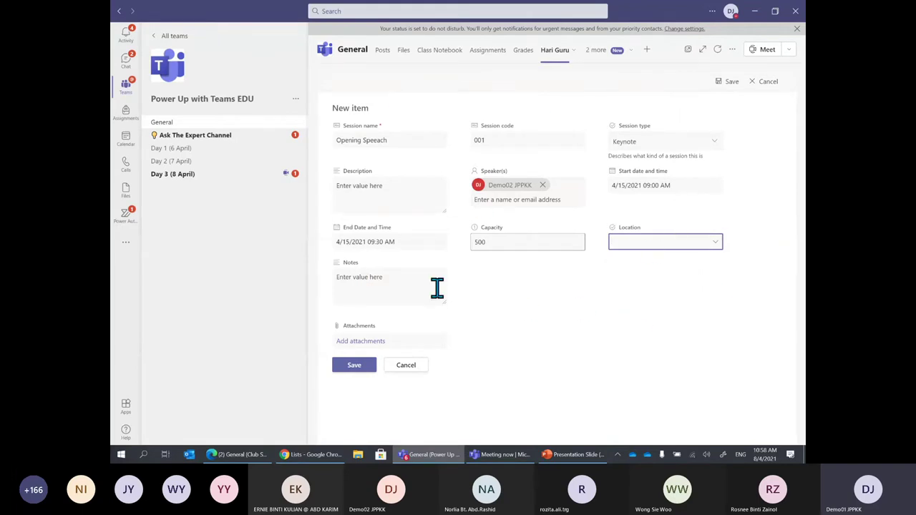
click(365, 284)
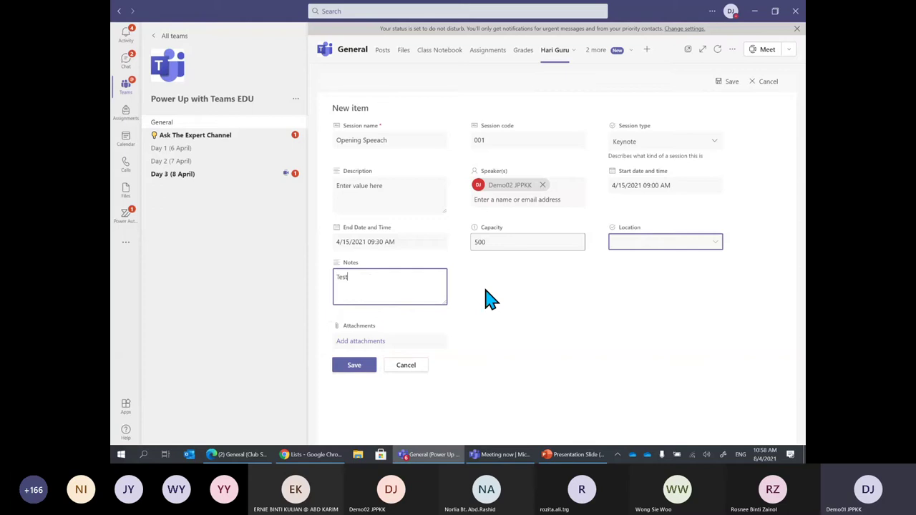
text(d)
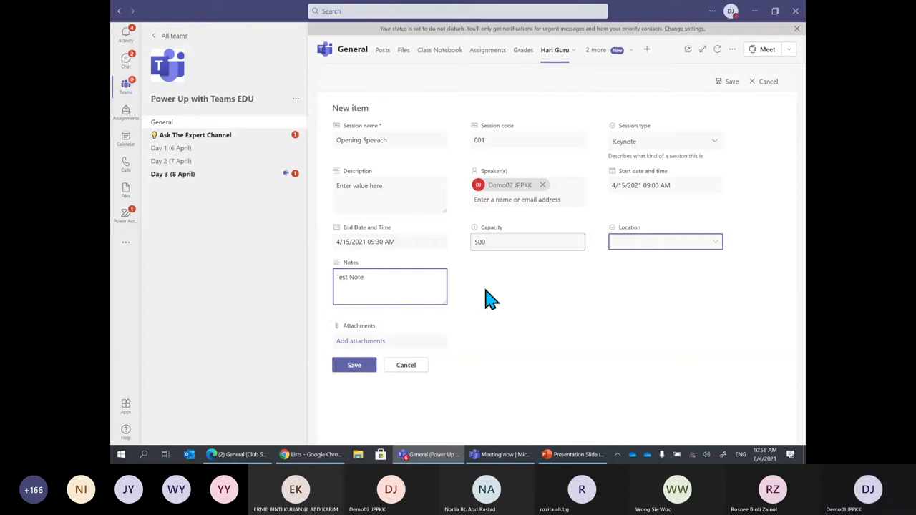
click(508, 312)
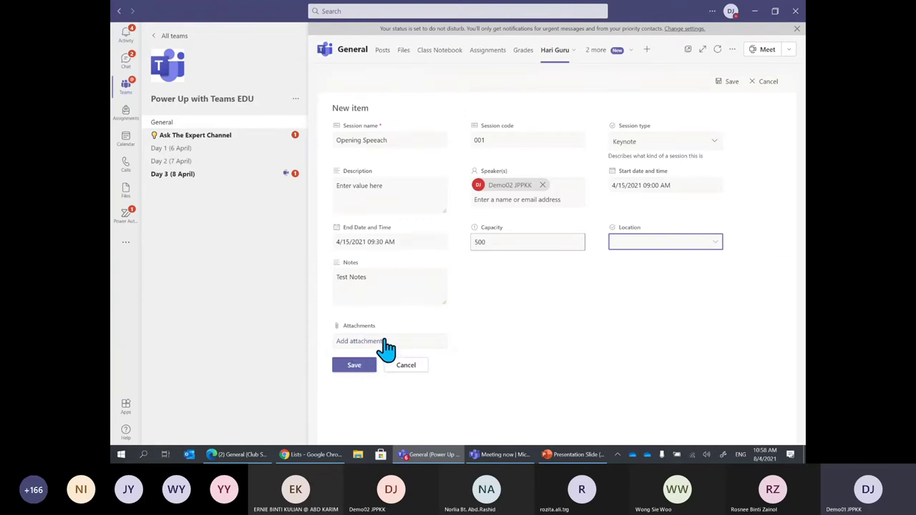
Step: Attach Project ABC Proposal.docx from the Demo Materials folder to the session and save the item
click(360, 341)
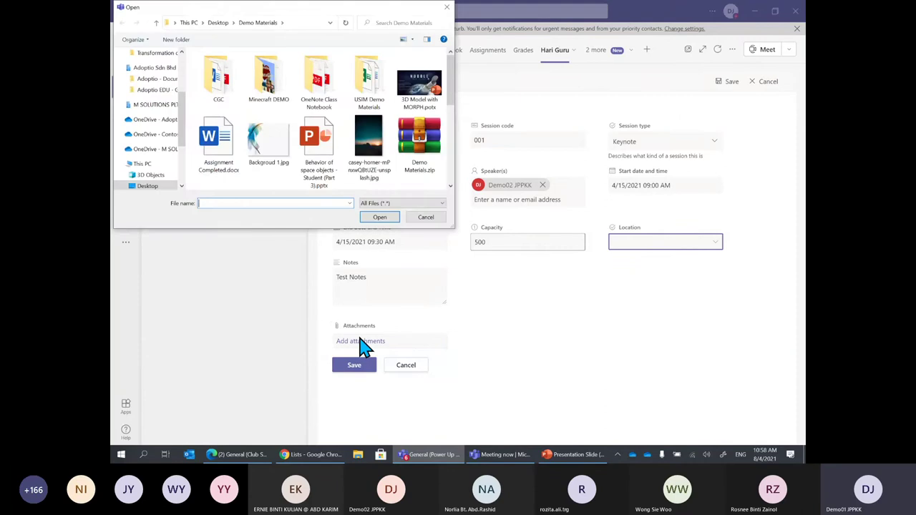
drag(453, 75, 451, 153)
click(421, 104)
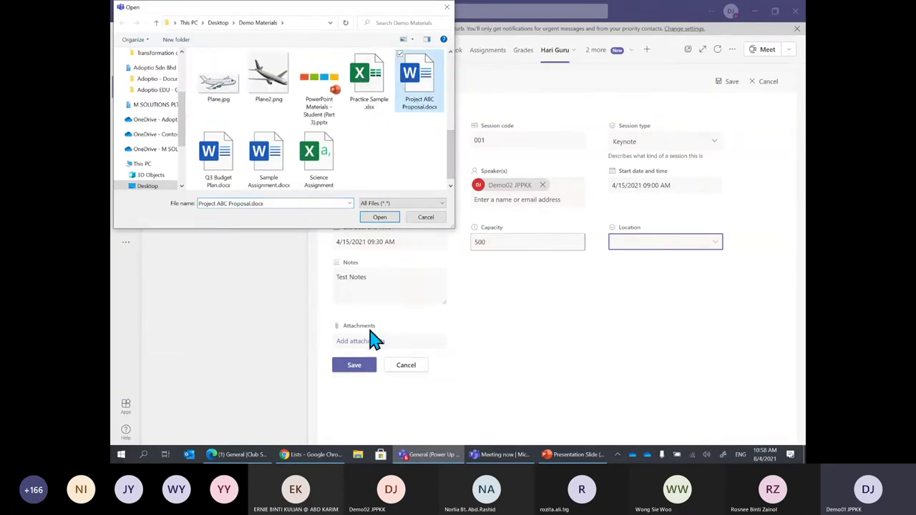
click(381, 218)
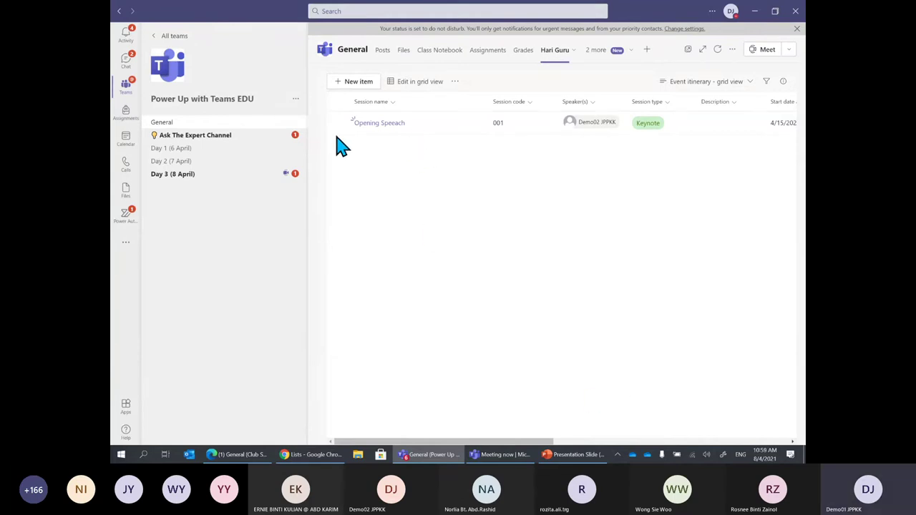
Step: Edit the Location column and delete its choices Seattle, Redmond, Las Vegas, Orlando and New Orleans
drag(509, 442, 509, 442)
drag(541, 442, 750, 433)
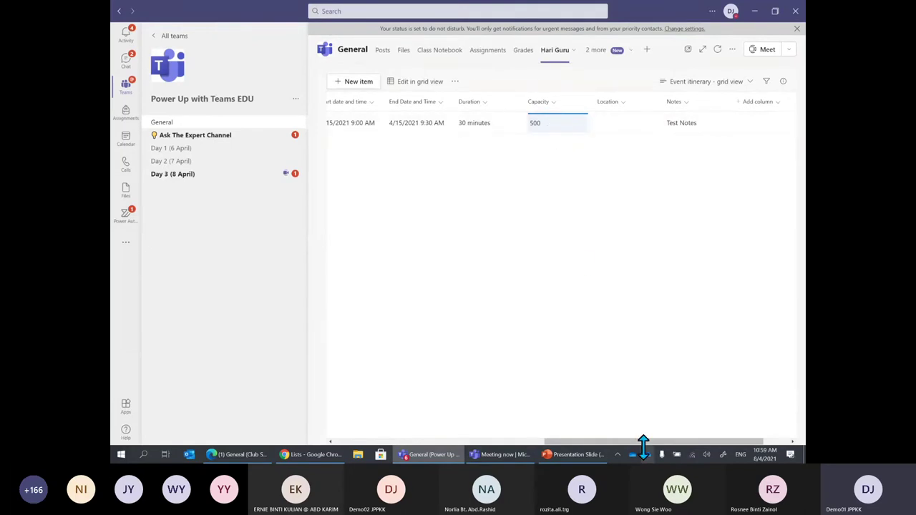
drag(652, 443, 691, 444)
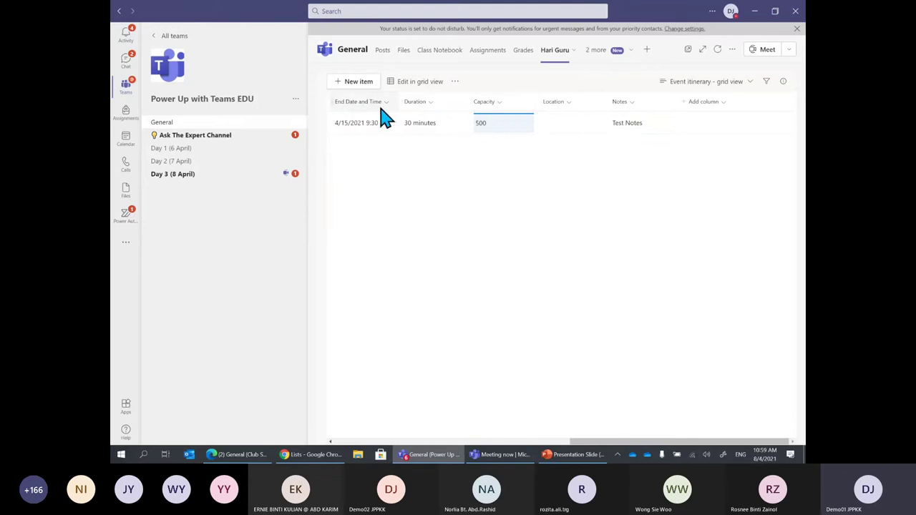
click(570, 106)
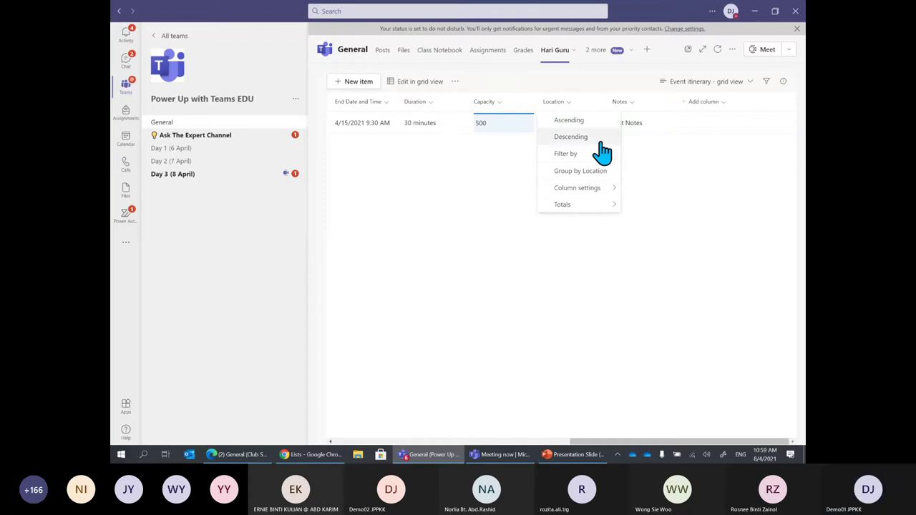
mouse_move(586, 191)
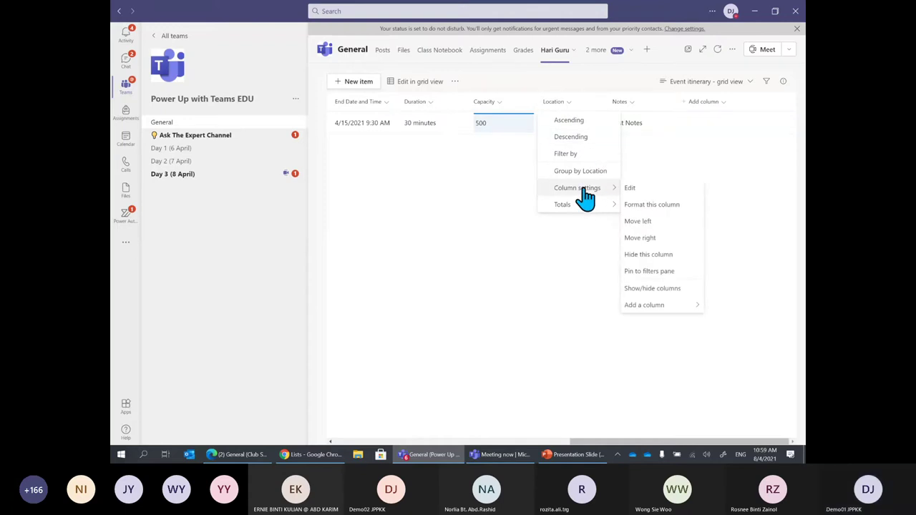
click(651, 190)
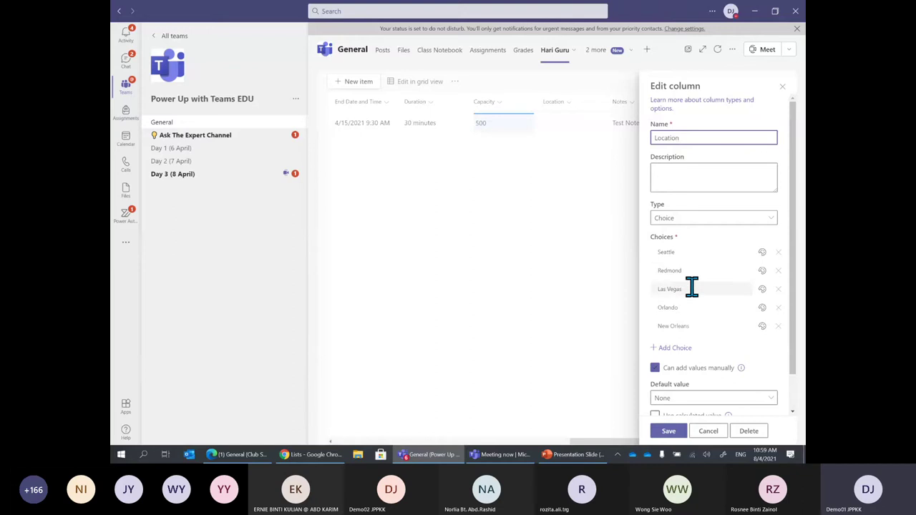
click(778, 326)
click(778, 307)
click(777, 280)
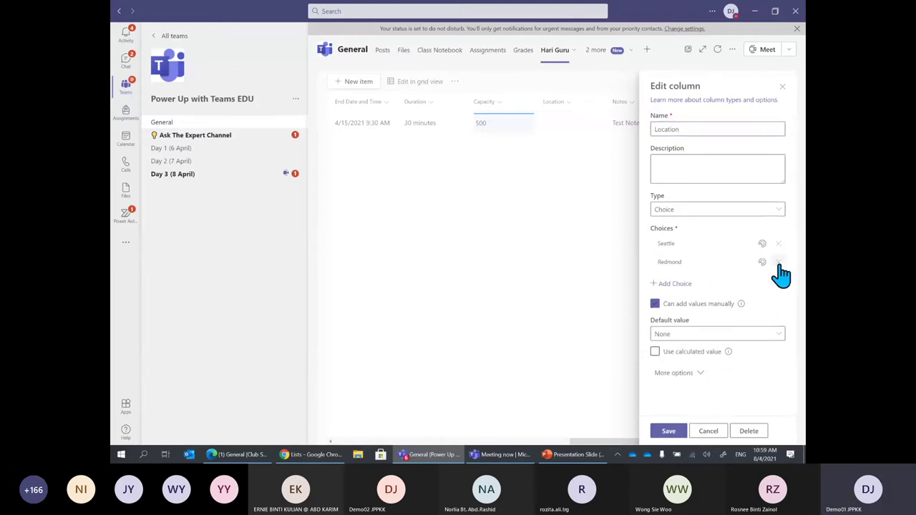
click(778, 262)
click(778, 243)
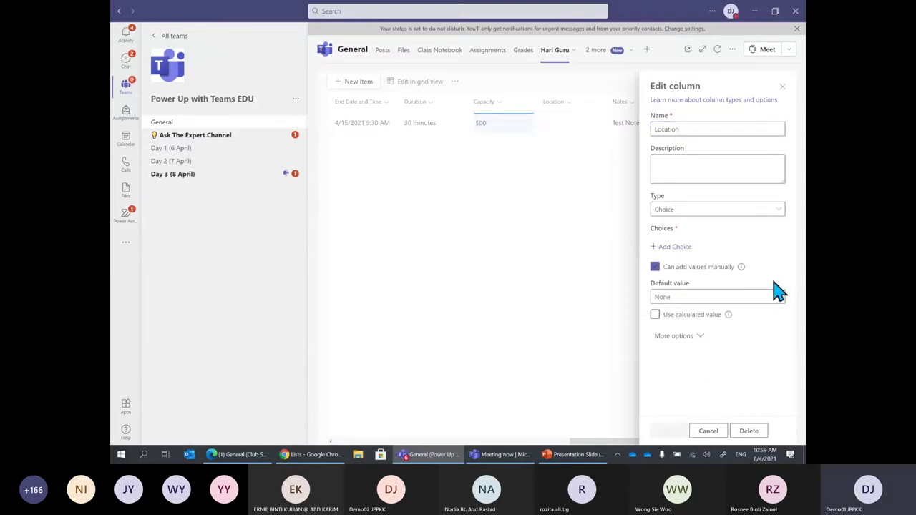
Step: Add the choices "Dewan Bestari" and "Dewan Amanah" to the Location column and save the column
click(669, 247)
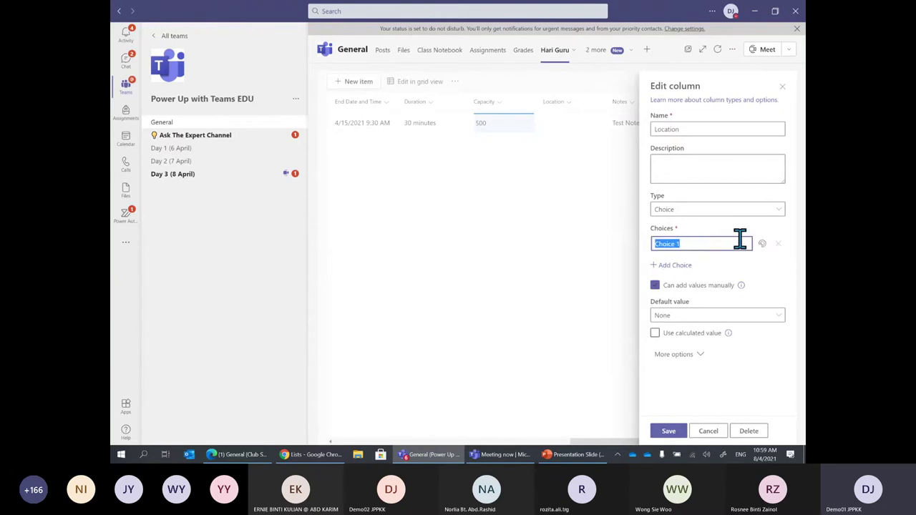
text(Dewan BES)
click(681, 265)
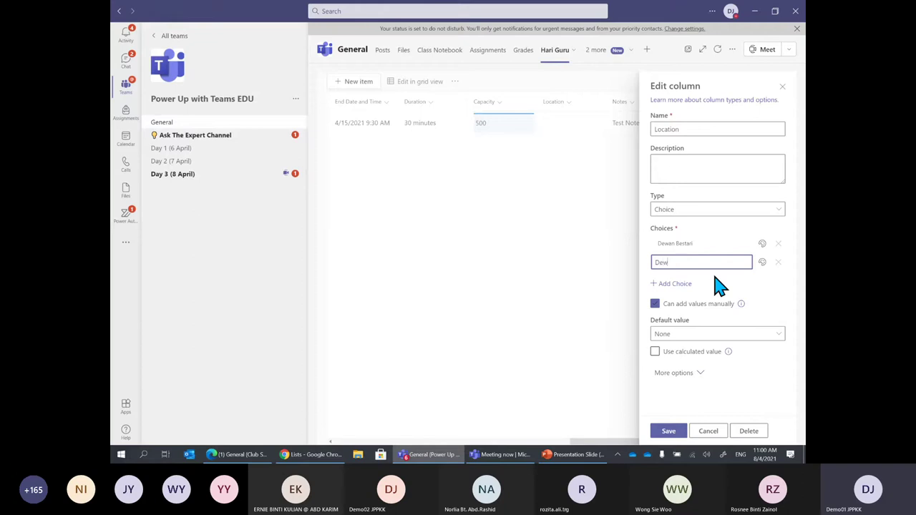
text(an)
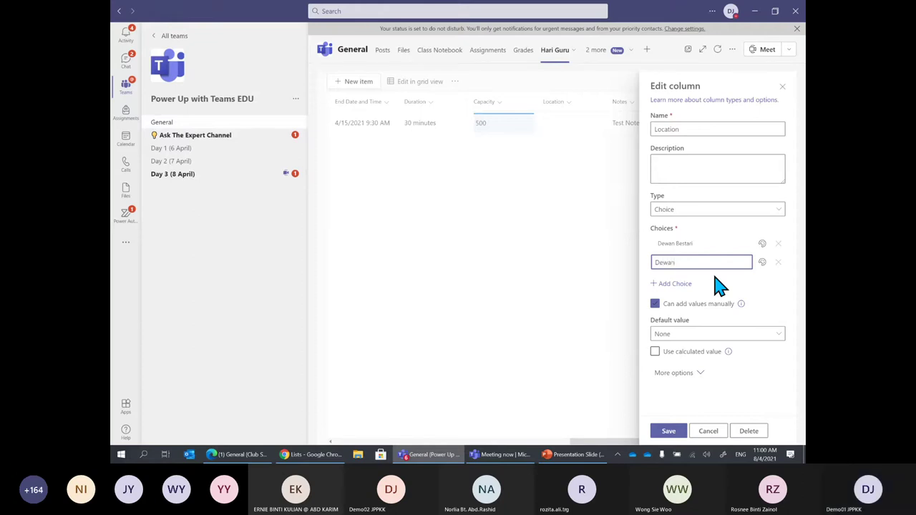
text( Amana)
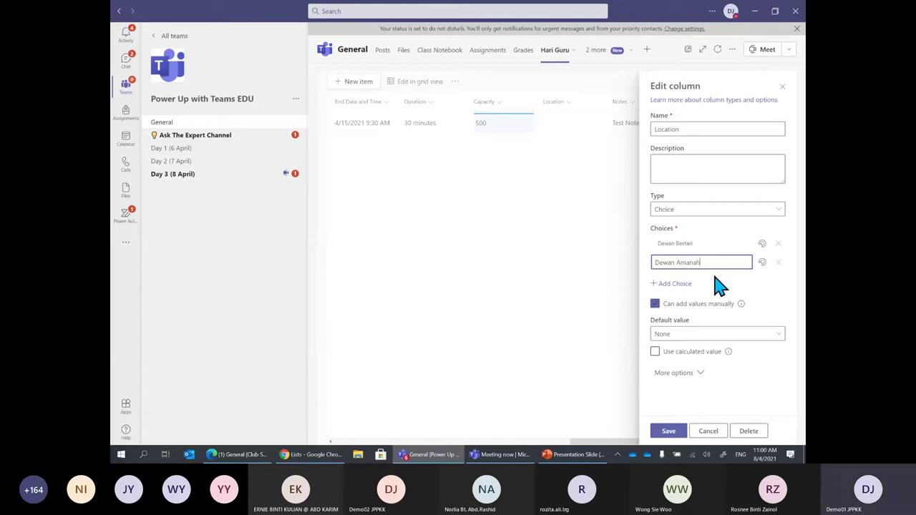
text(h)
click(719, 286)
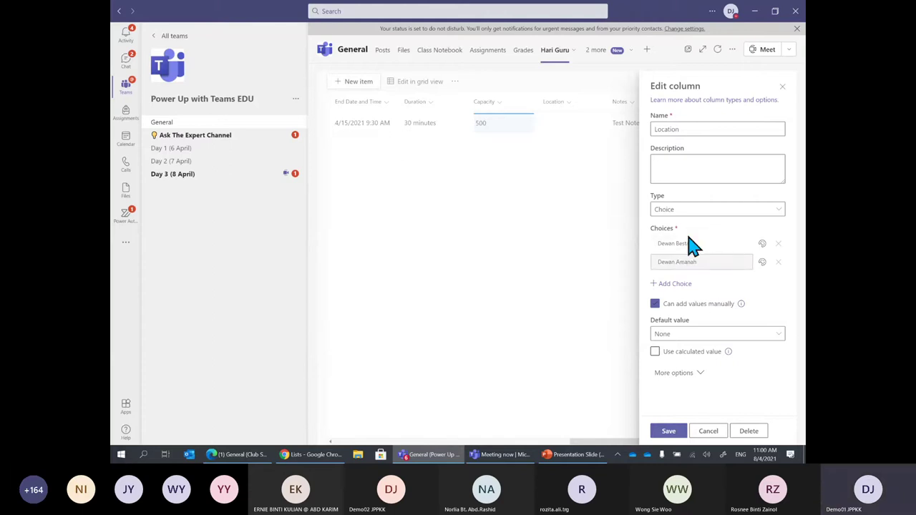
click(665, 434)
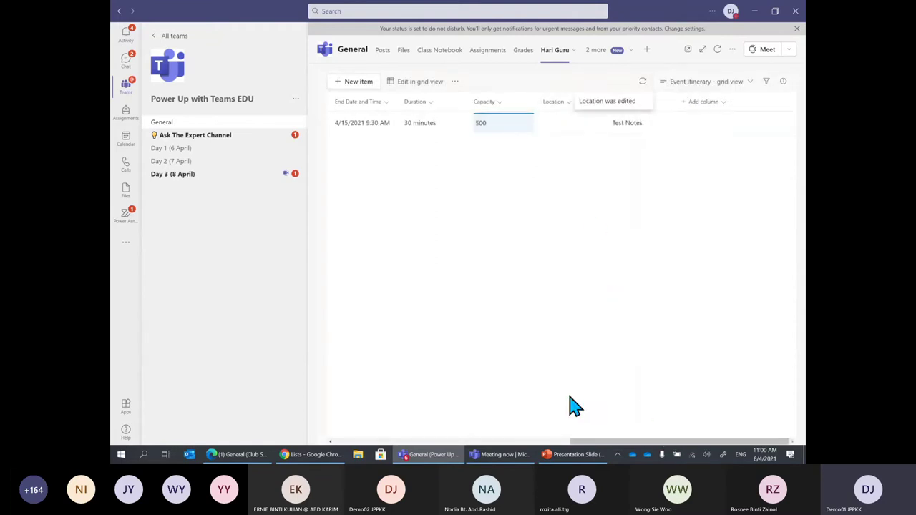
Step: Set the opening session's location to Dewan Bestari and return to the list
drag(587, 442, 330, 444)
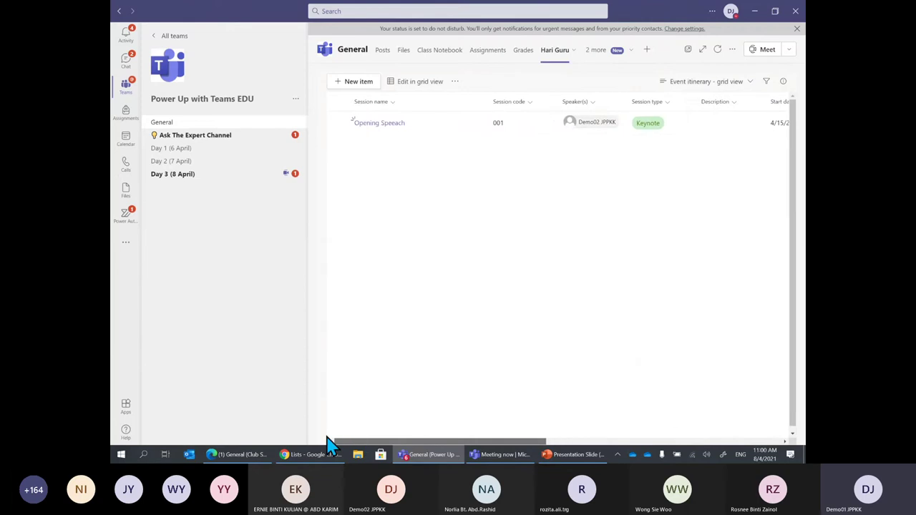
click(383, 126)
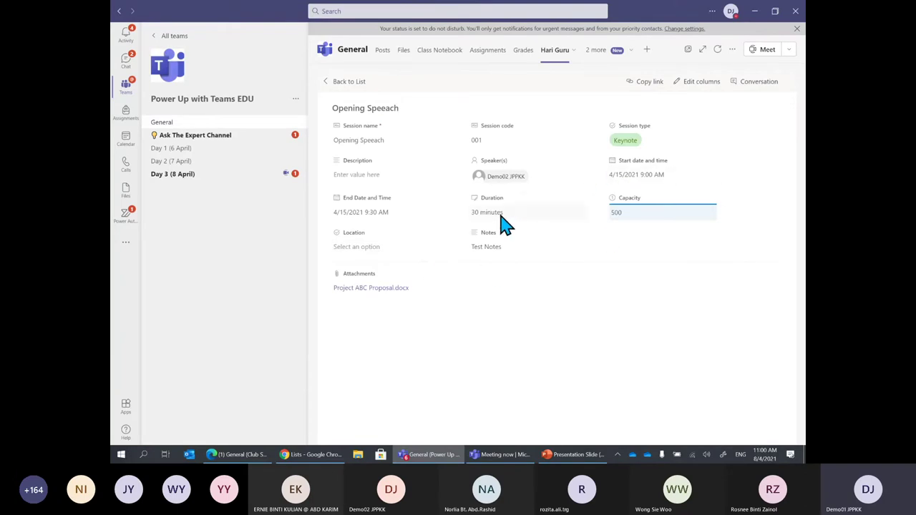
click(364, 251)
click(370, 283)
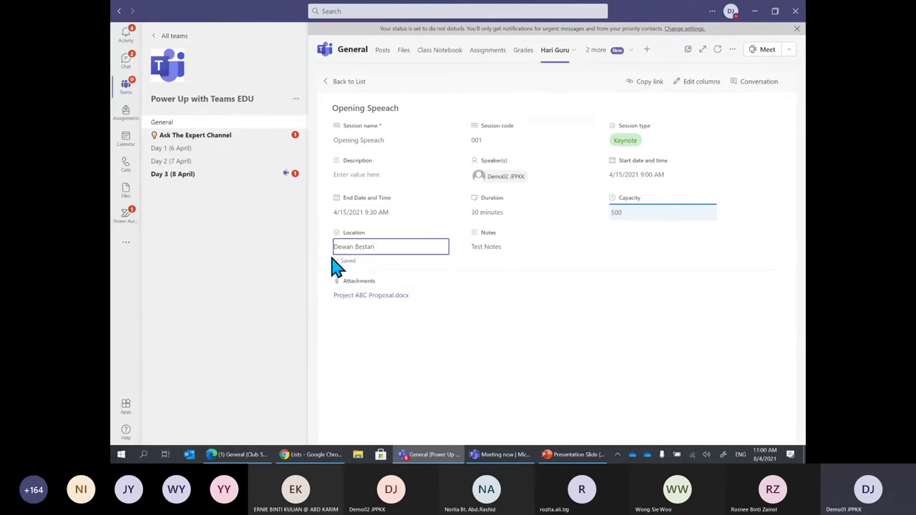
click(334, 81)
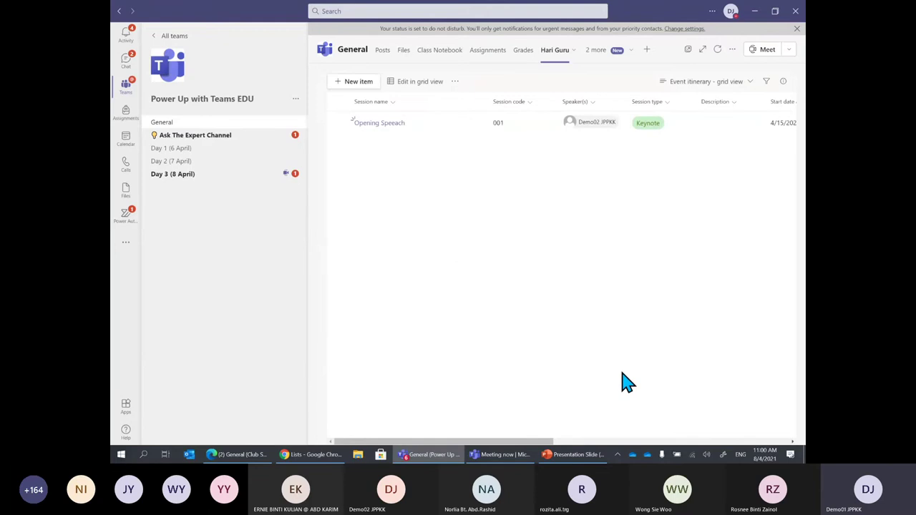
Step: Review the opening session's values across the list's columns and the column types available for a new column
drag(536, 442, 751, 443)
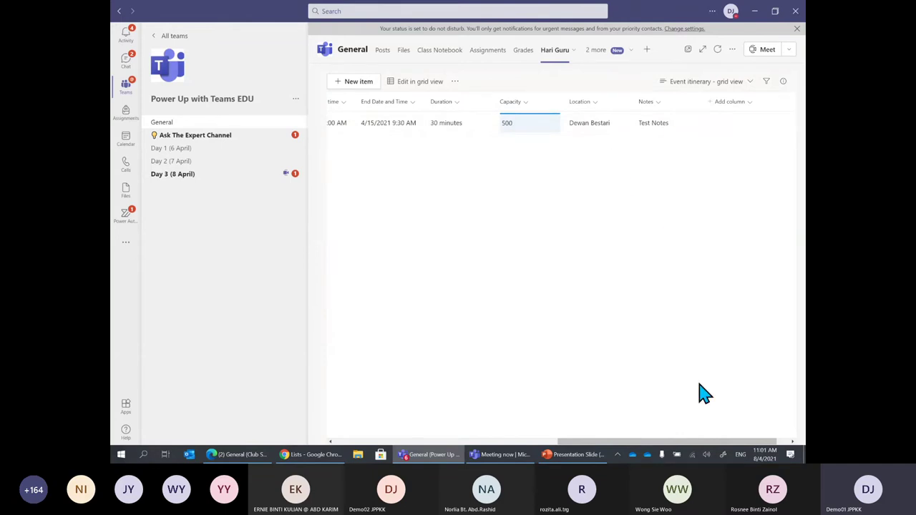
mouse_move(591, 443)
mouse_down()
mouse_move(486, 443)
mouse_move(601, 442)
mouse_up()
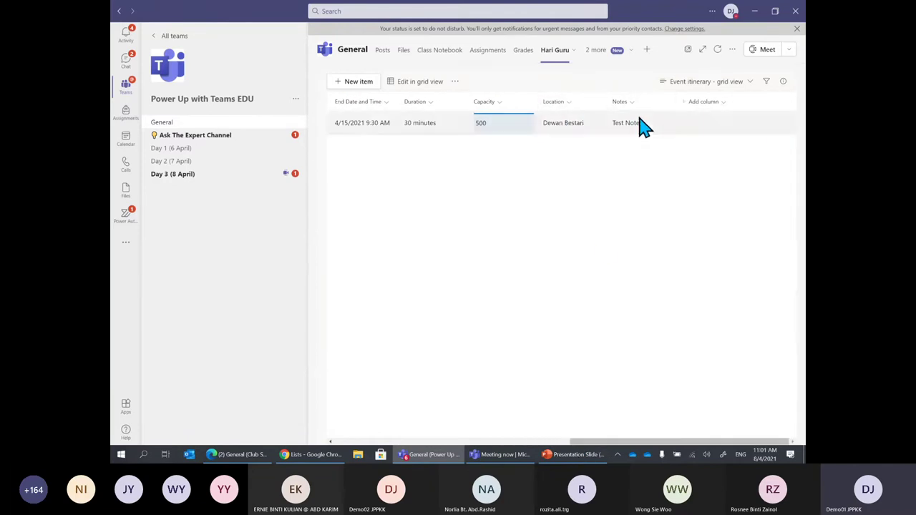
click(711, 110)
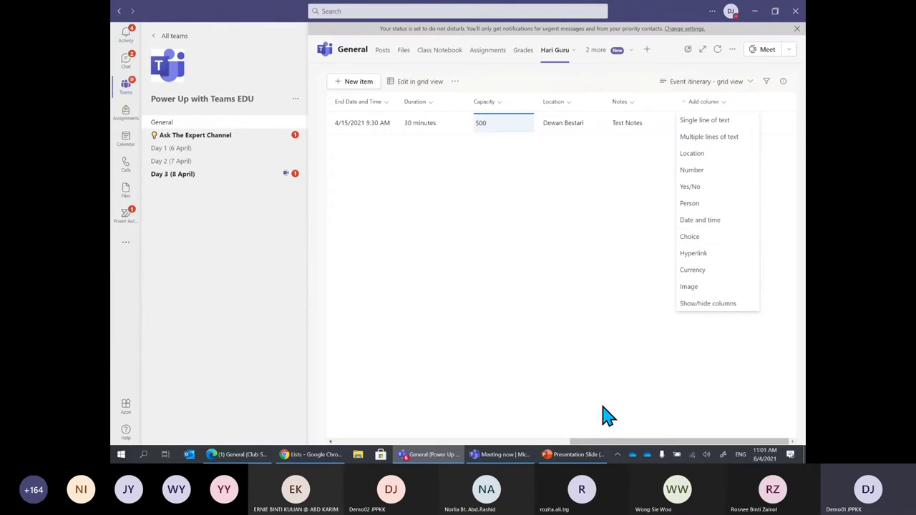
drag(597, 441, 579, 442)
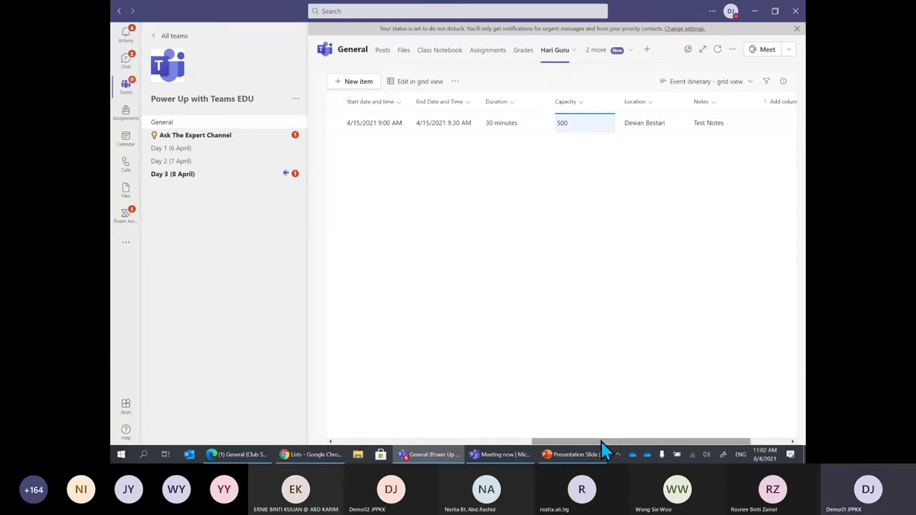
drag(605, 442, 378, 446)
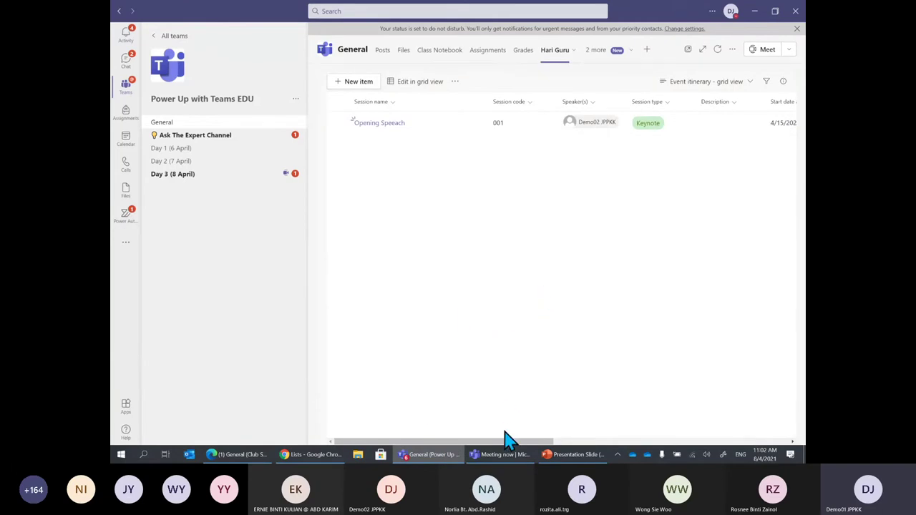
drag(515, 446, 570, 445)
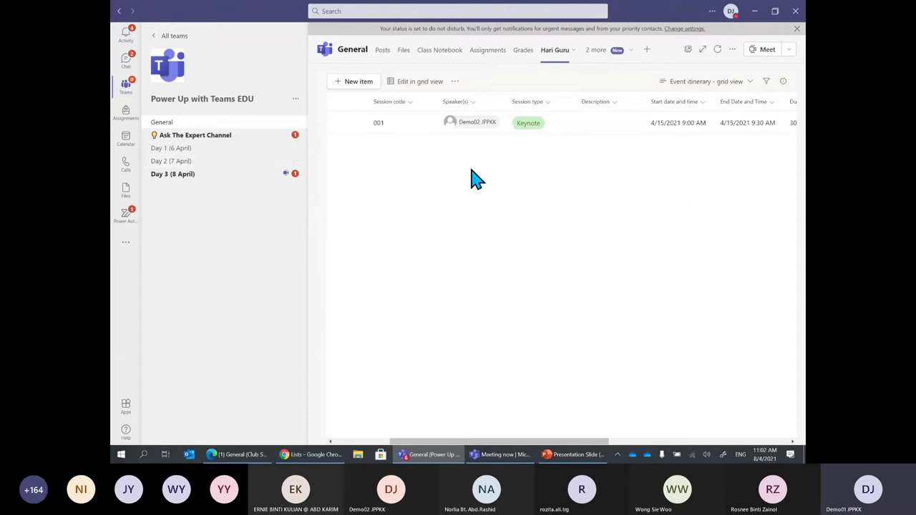
drag(587, 442, 501, 442)
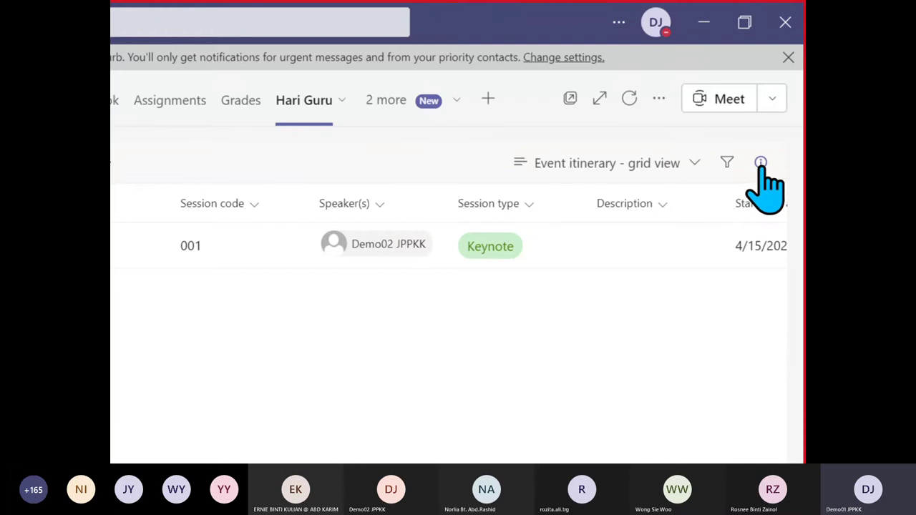
Step: Open the Hari Guru list's access management and set the last group under direct access to Can view
click(760, 163)
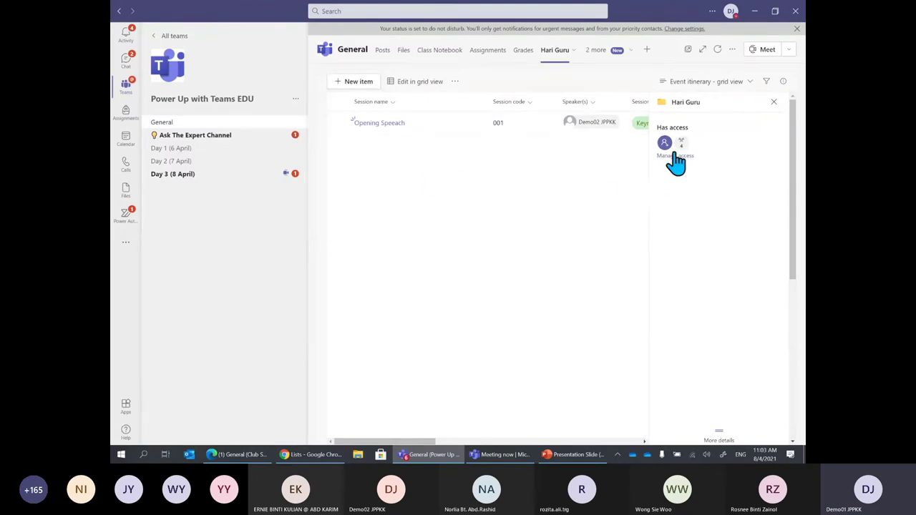
click(675, 157)
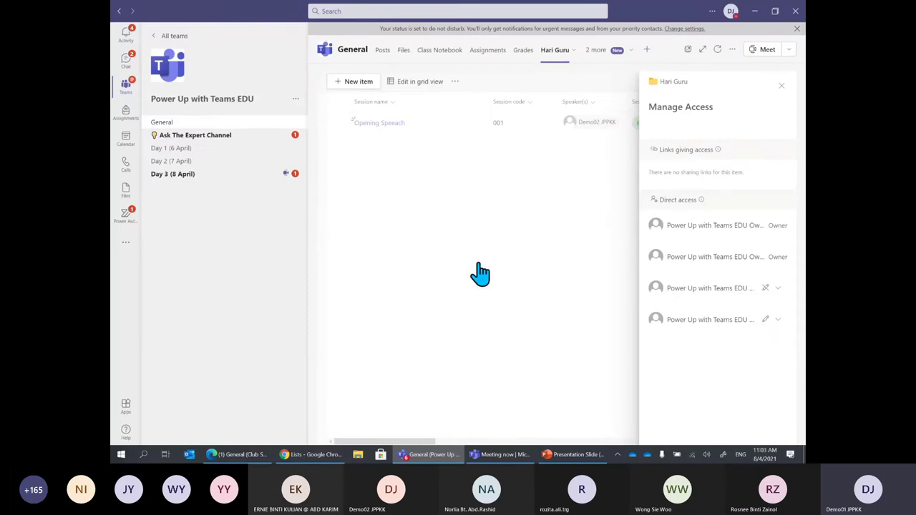
click(777, 319)
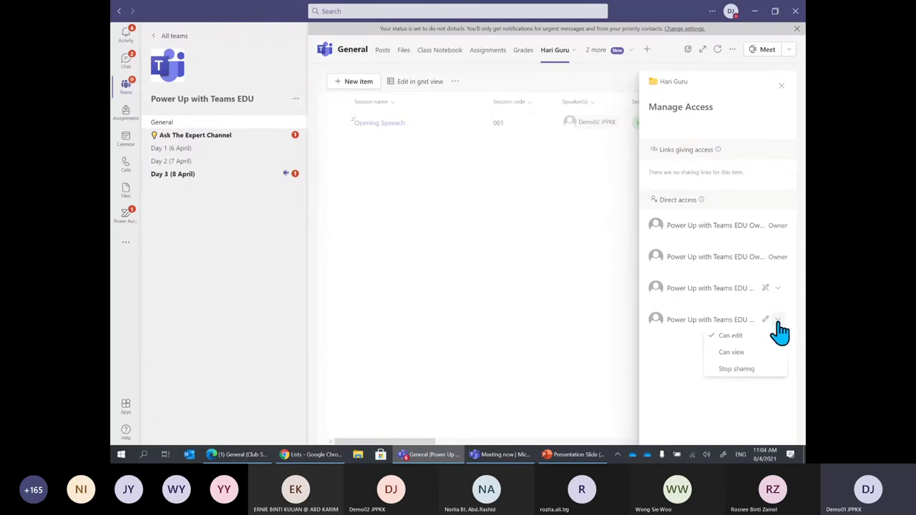
click(742, 352)
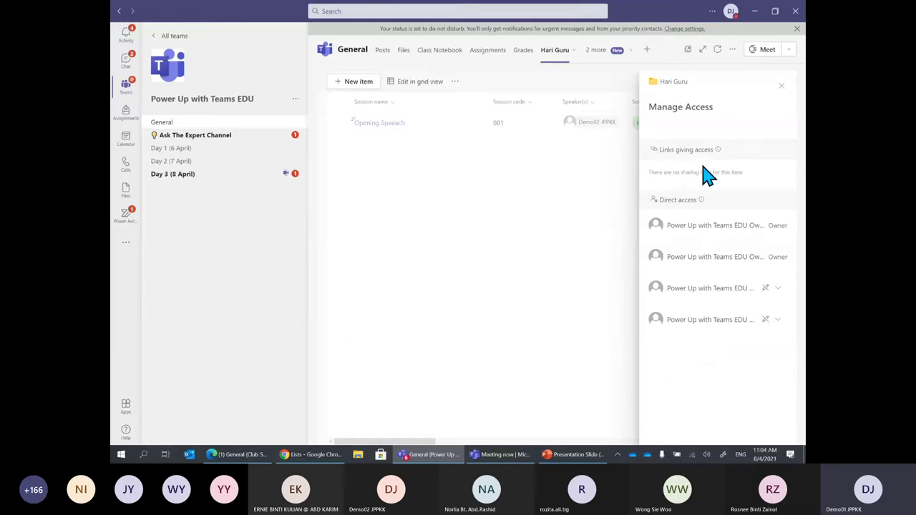
Step: Restore the last direct access group's permission to Can edit, review its permission options and close the list's access details
click(777, 320)
click(756, 352)
click(764, 331)
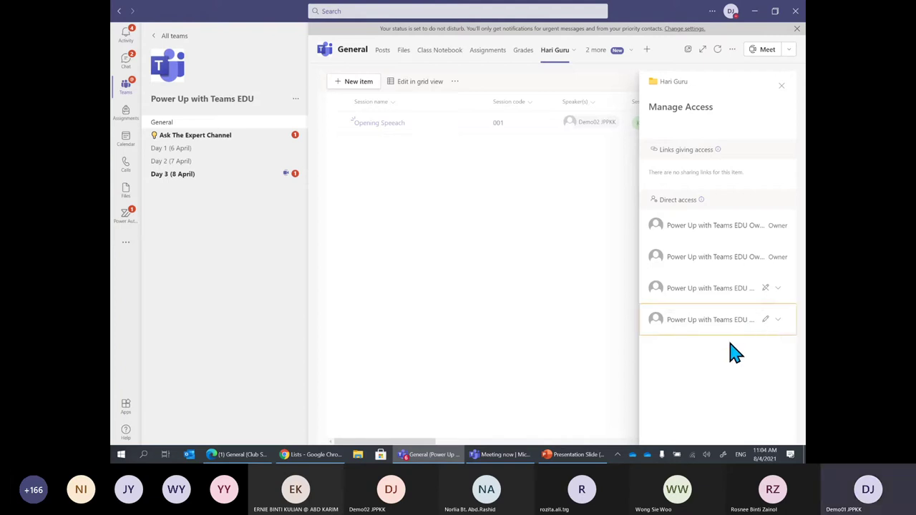
click(777, 322)
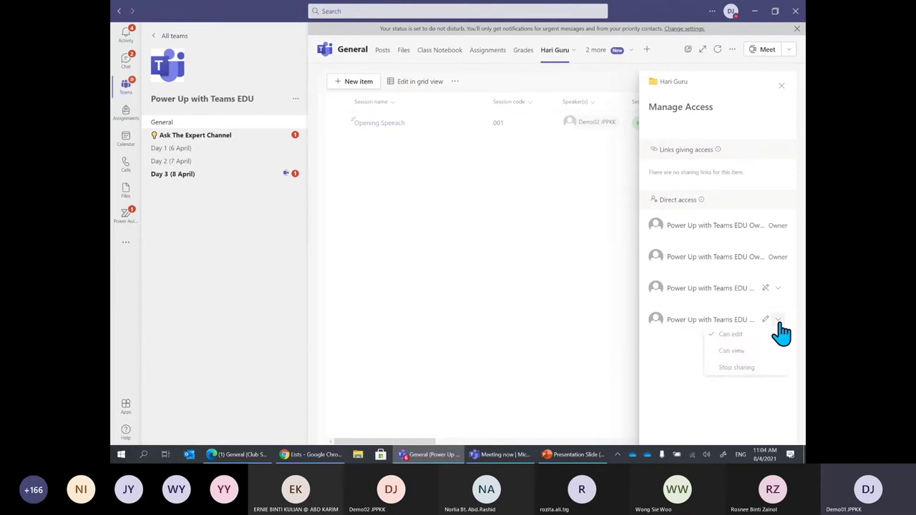
click(680, 380)
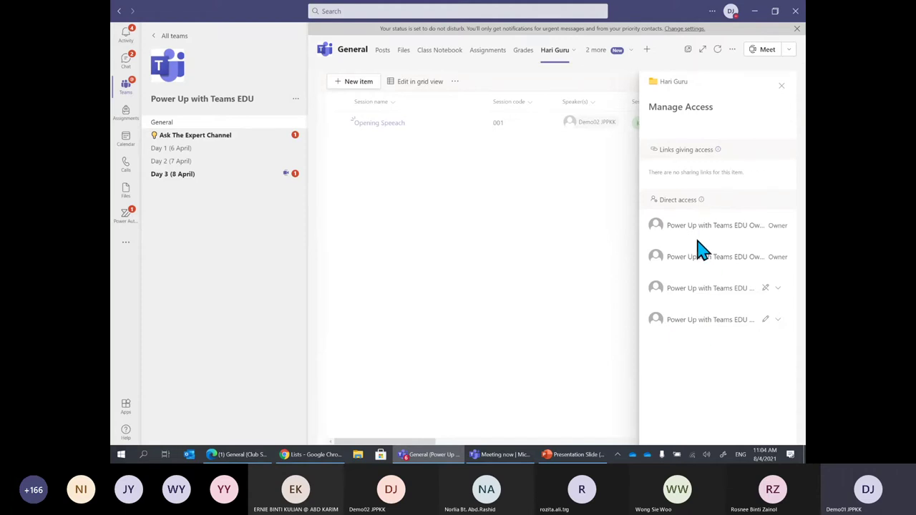
click(781, 86)
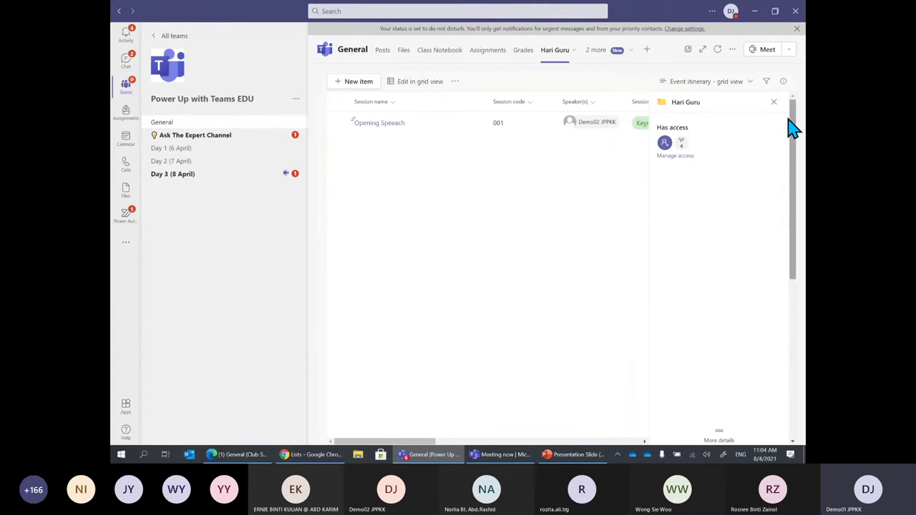
click(774, 103)
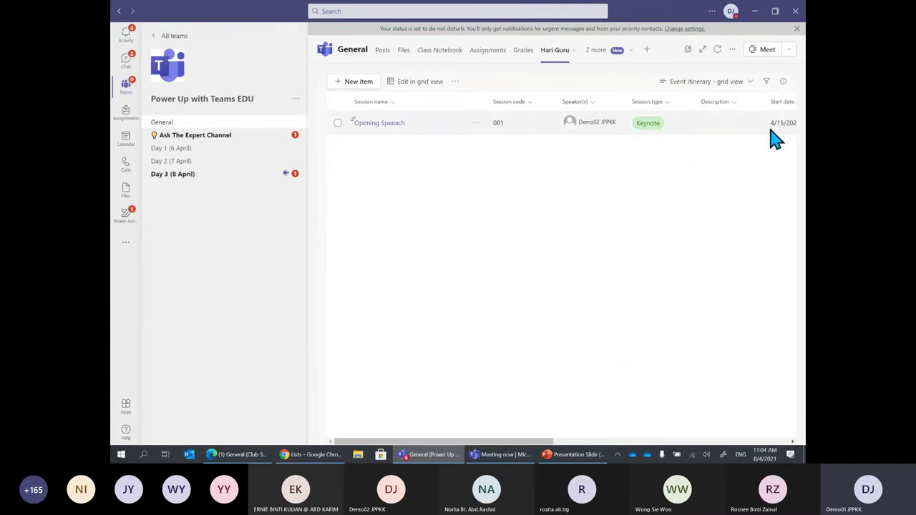
Step: Open the Hari Guru list in SharePoint in the web browser
click(454, 83)
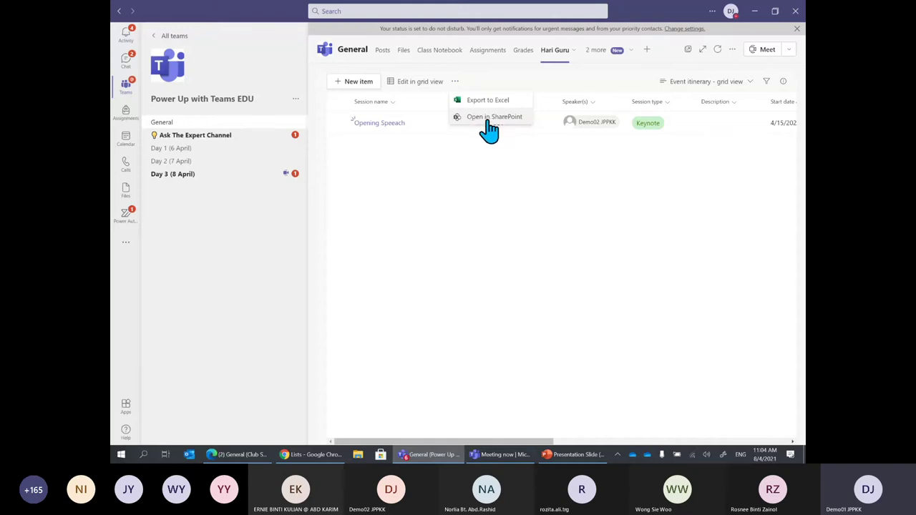
click(489, 119)
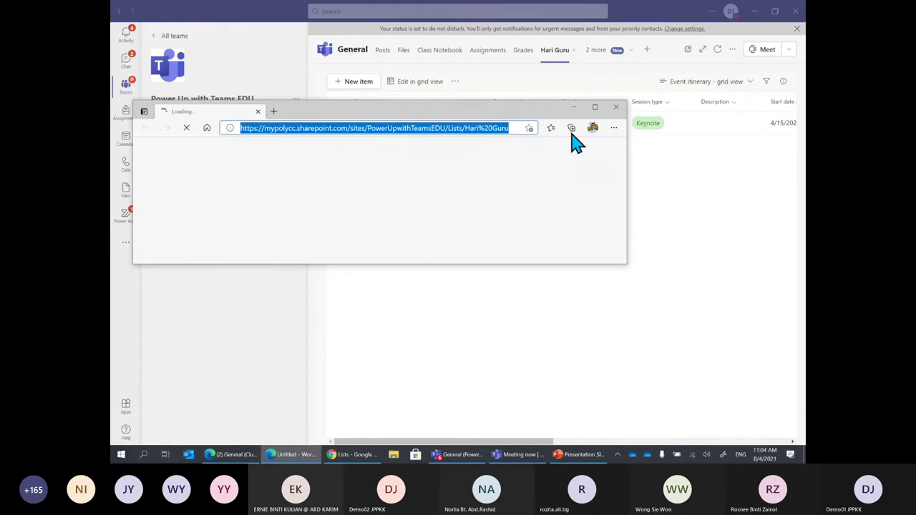
click(615, 106)
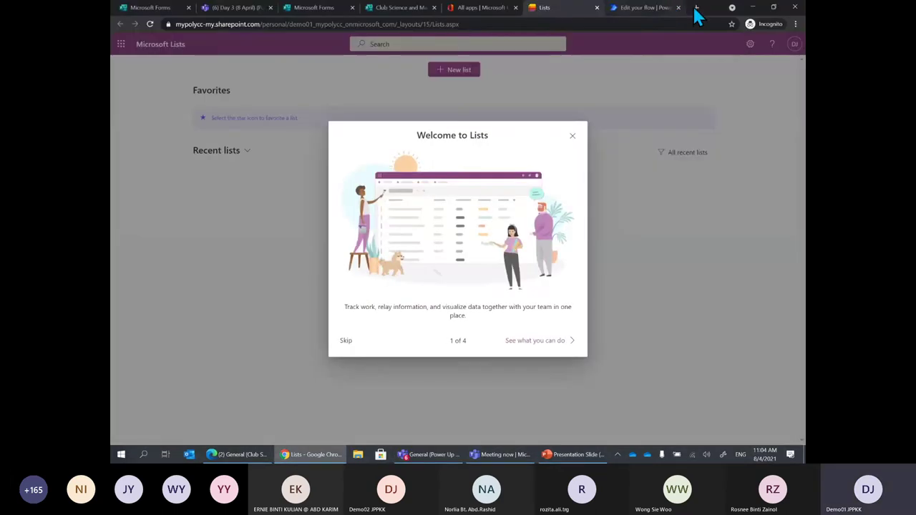
click(694, 10)
text(https://mypolycc.sharepoint.com/sites/PowerUpwithTeamsEDU/Lists/Hari%20Guru)
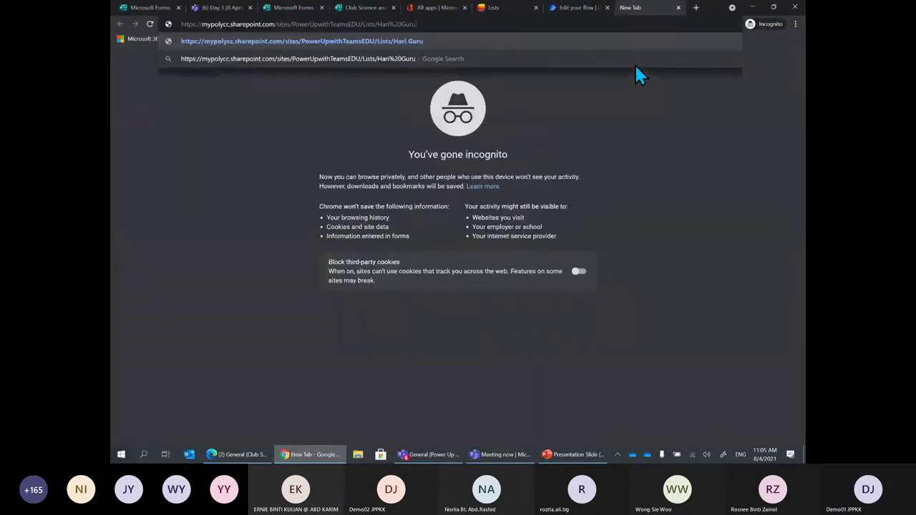
key(Return)
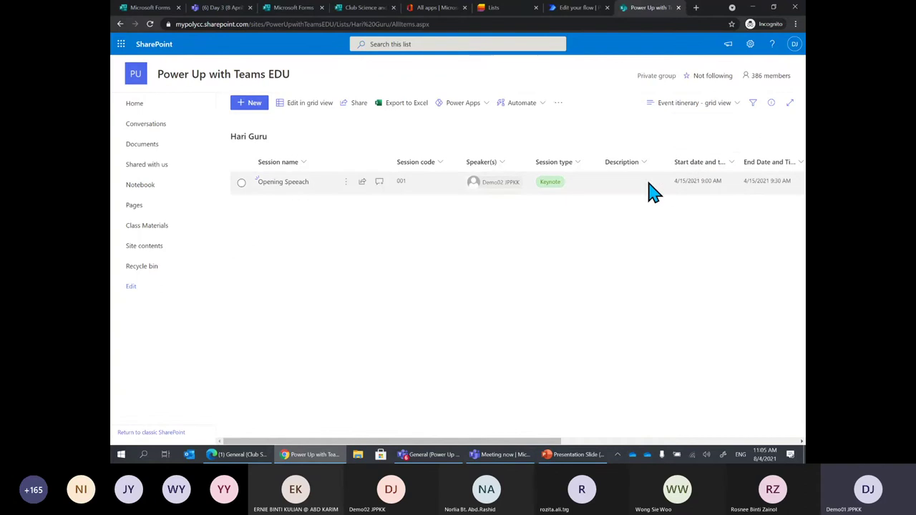
Step: Review the site's group membership and the permission options under the Hari Guru list's direct access, then close the list's details
click(761, 85)
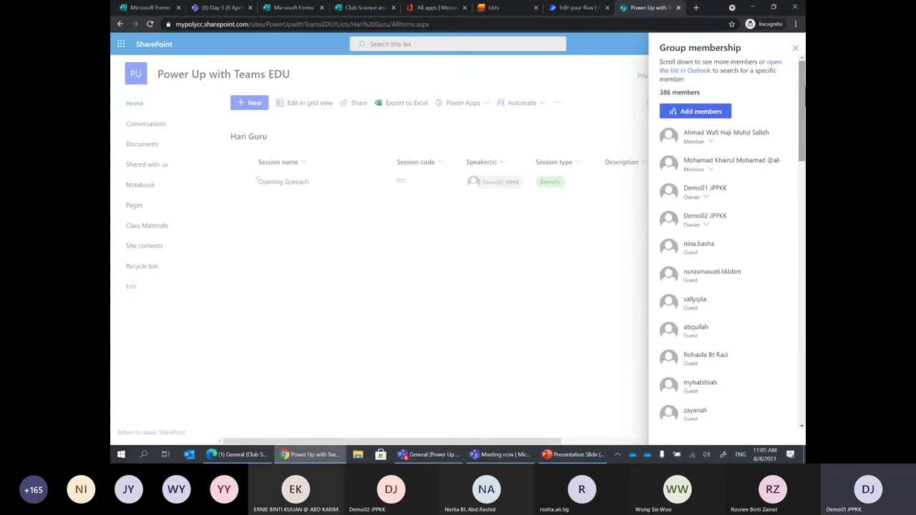
click(794, 48)
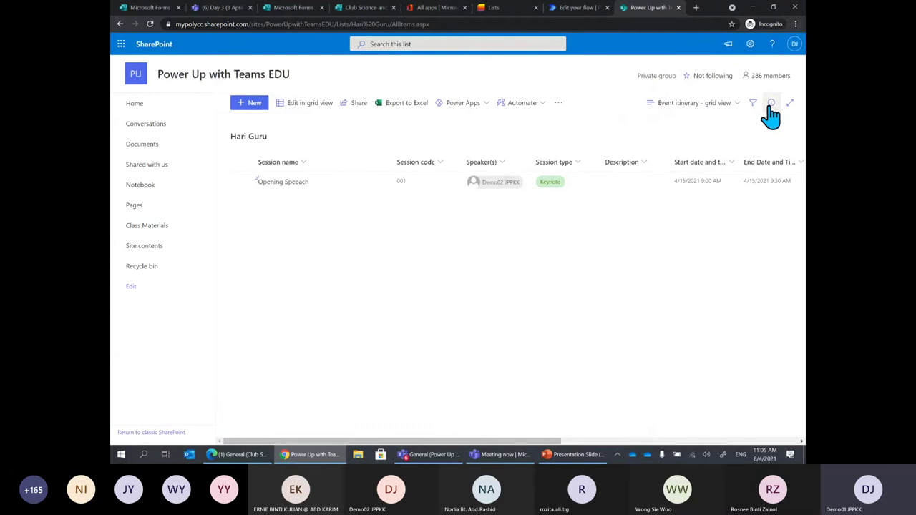
click(770, 106)
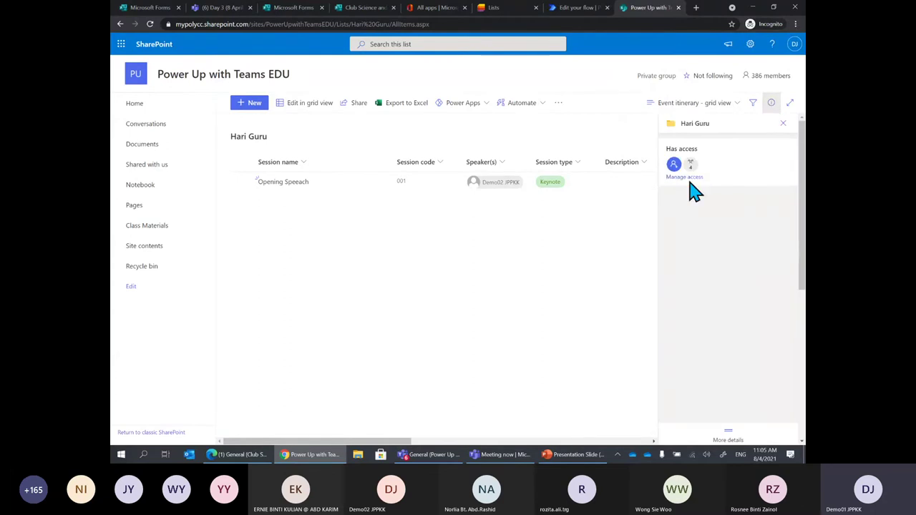
click(703, 183)
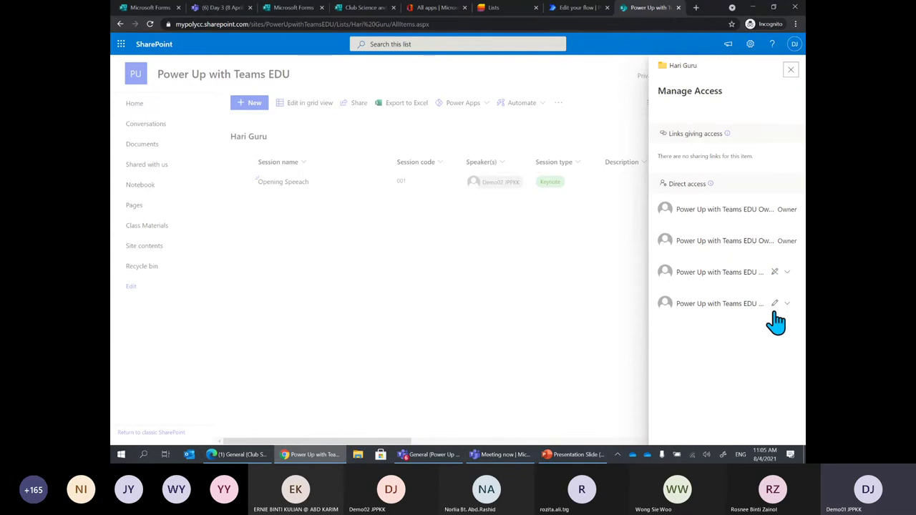
click(787, 303)
click(730, 377)
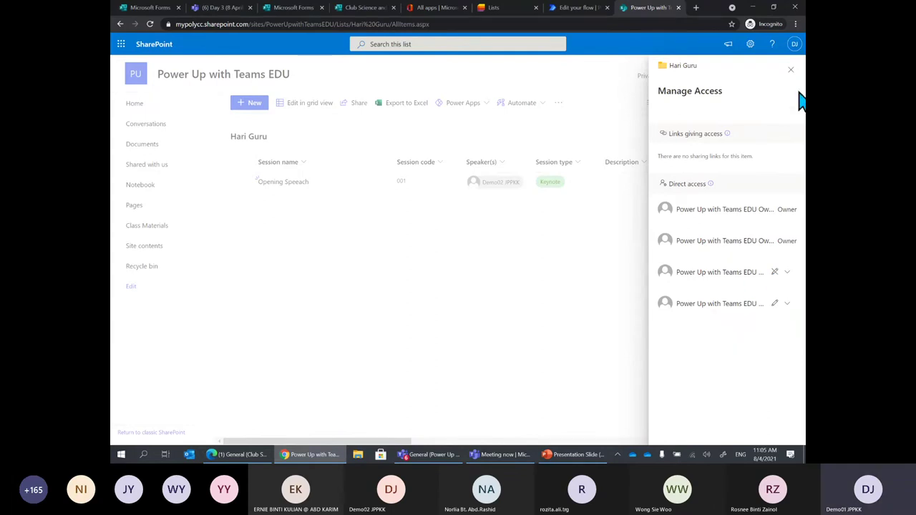
click(790, 71)
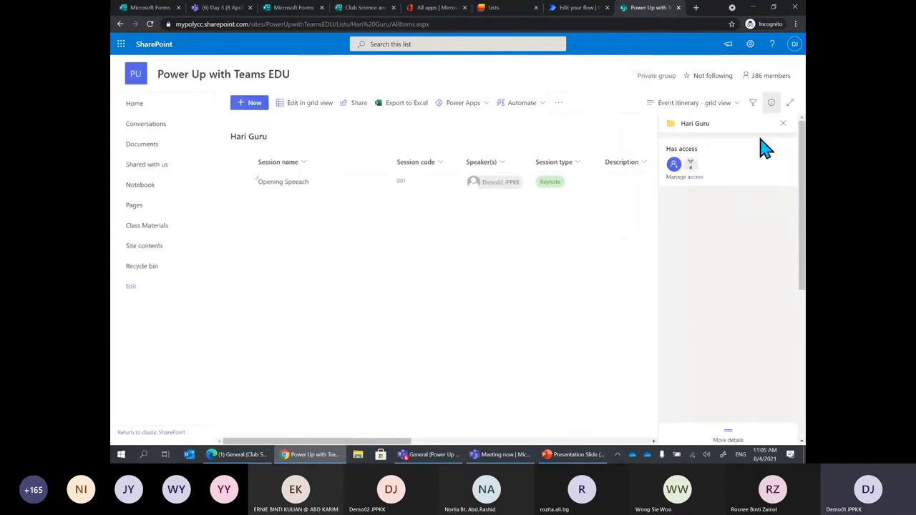
click(783, 123)
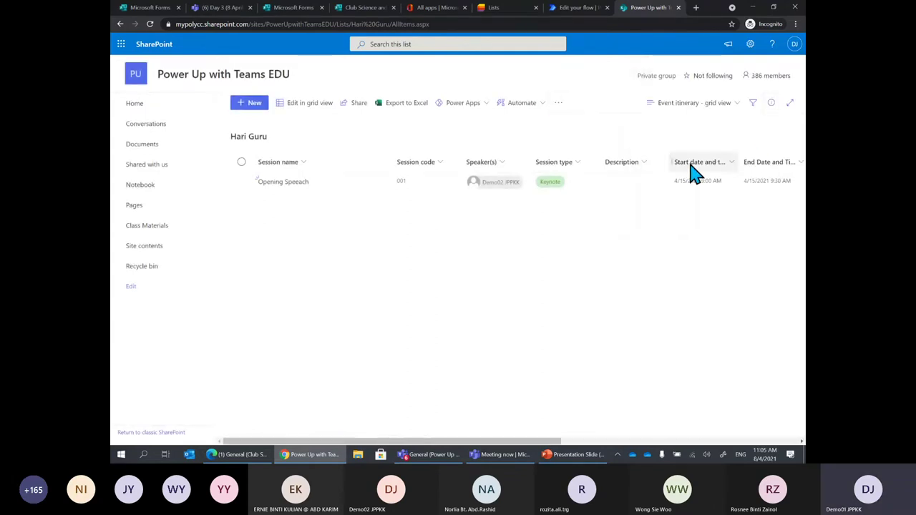
Step: Review the access management of the Opening Speeach item and its form for granting direct access, leaving without granting any
click(559, 104)
click(602, 234)
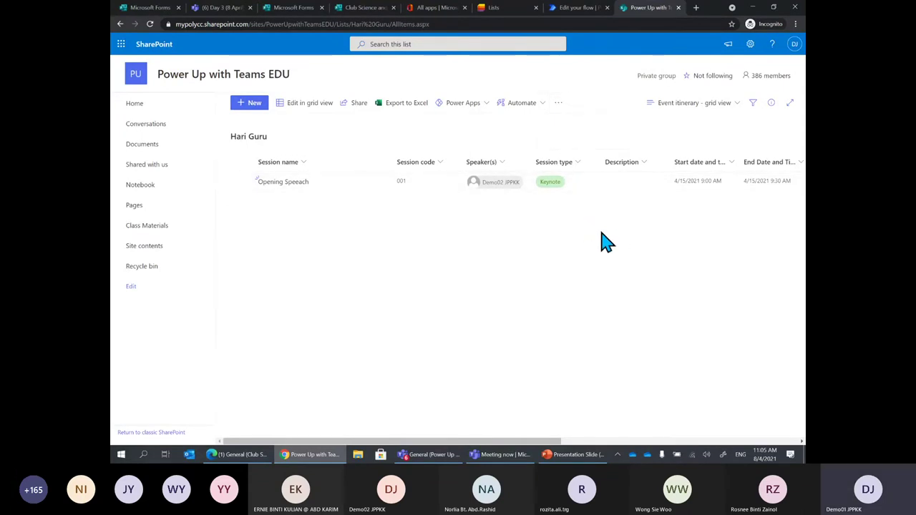
click(346, 181)
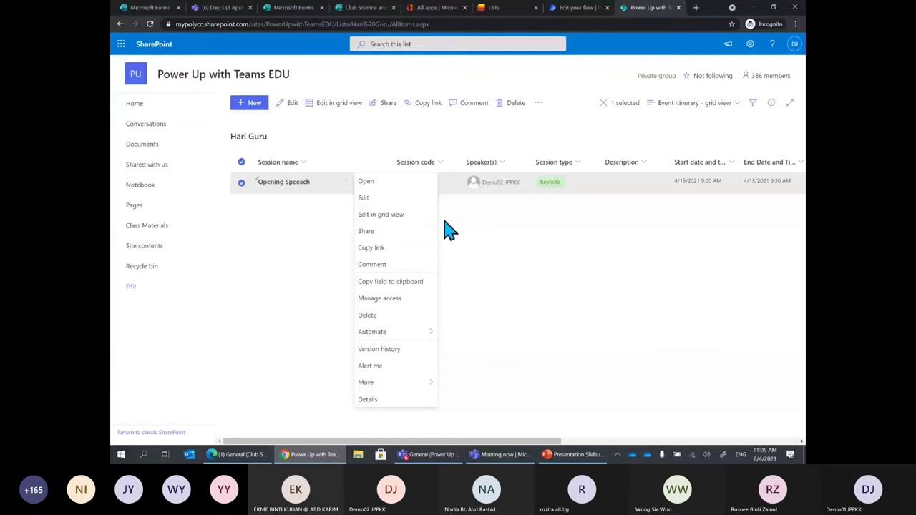
click(406, 297)
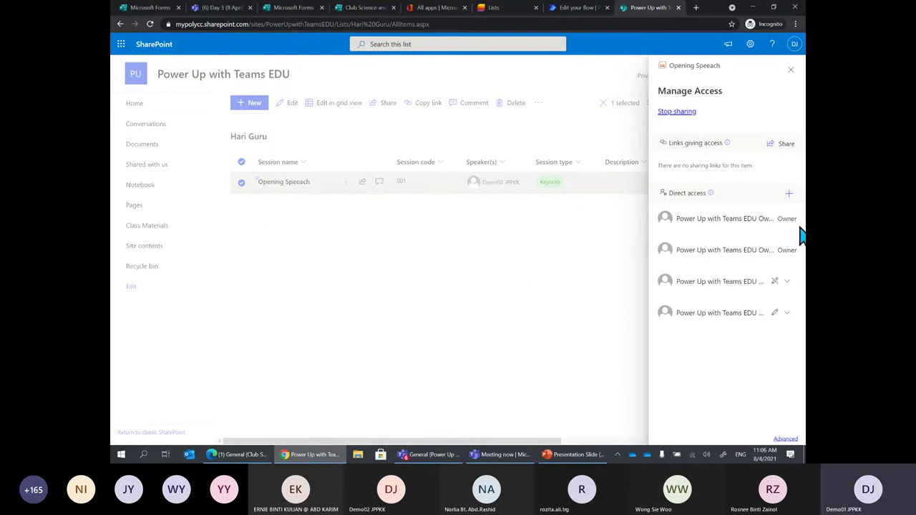
click(789, 194)
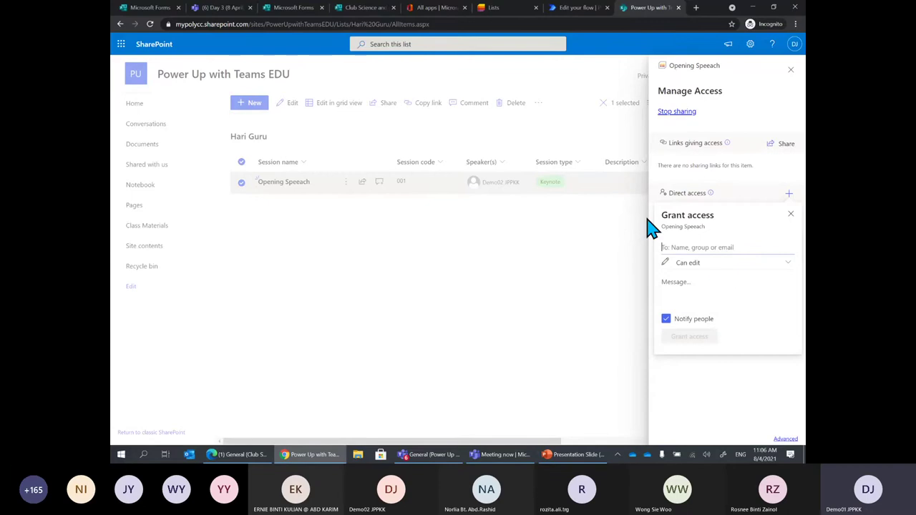
click(548, 307)
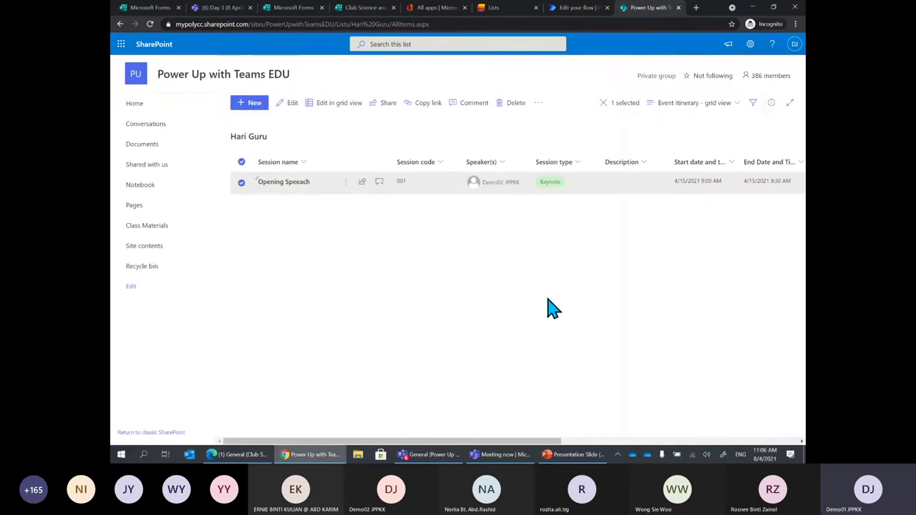
Step: Examine the Opening Speeach item's properties, activity and access management in its details, then close them
click(771, 103)
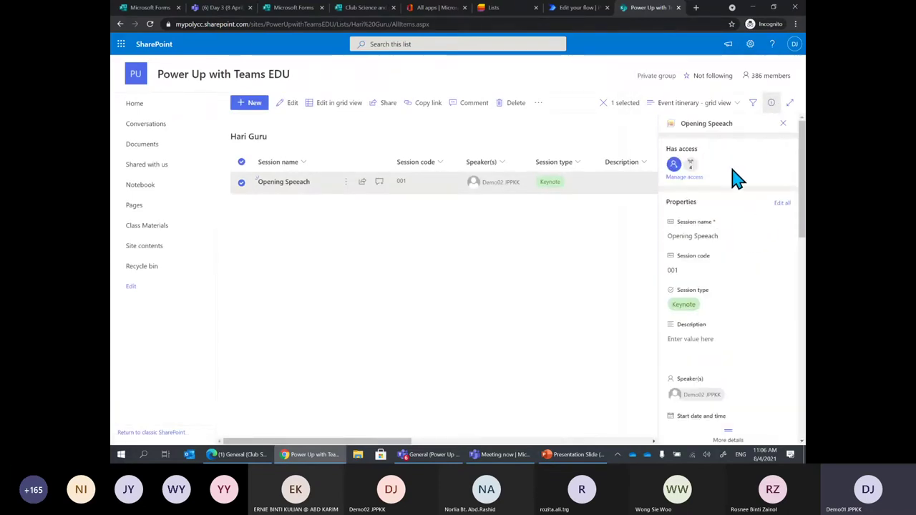
scroll(794, 179, down, 1)
scroll(715, 239, down, 6)
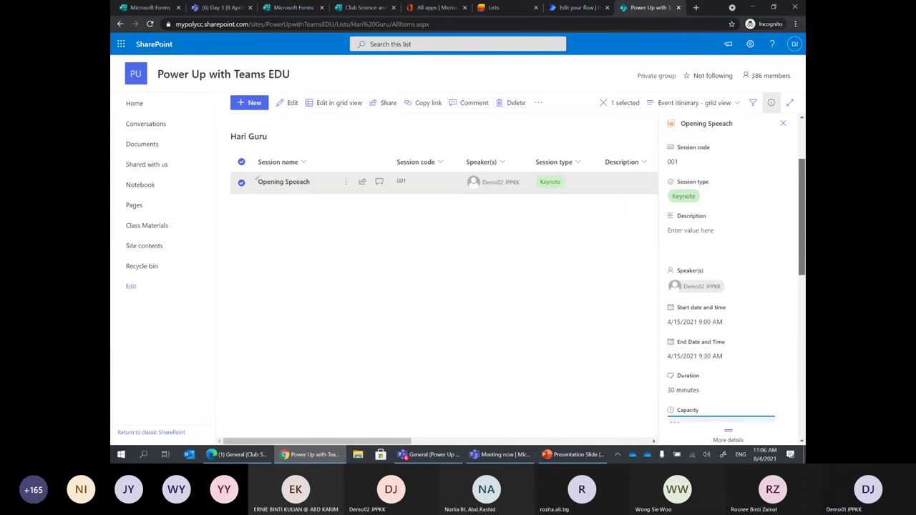
scroll(716, 239, down, 7)
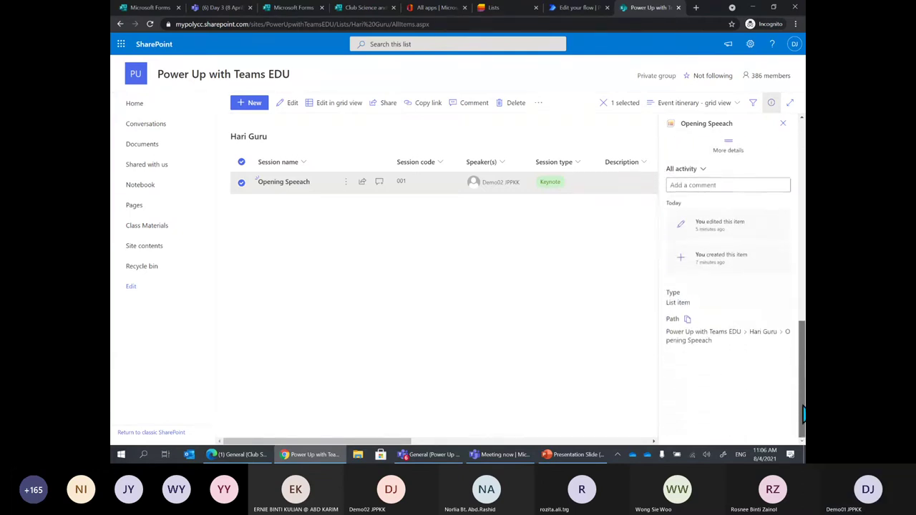
drag(802, 413, 802, 213)
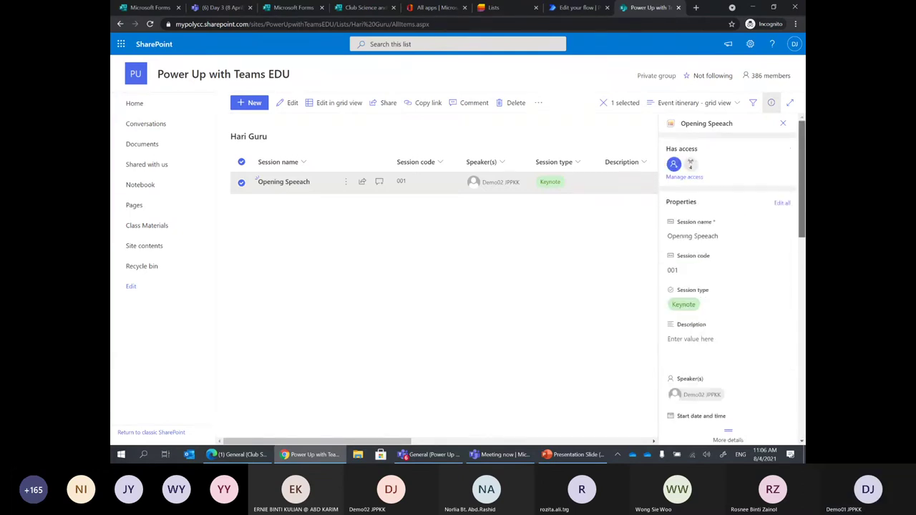
click(685, 177)
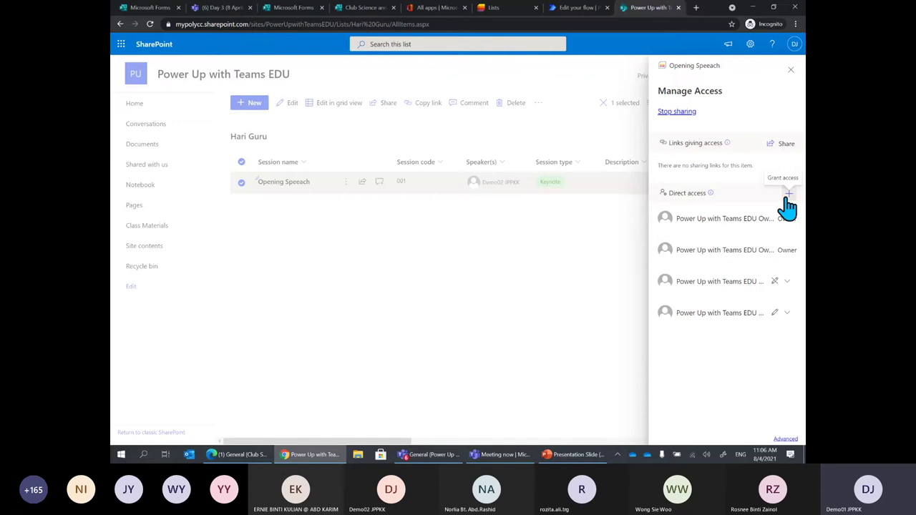
click(593, 286)
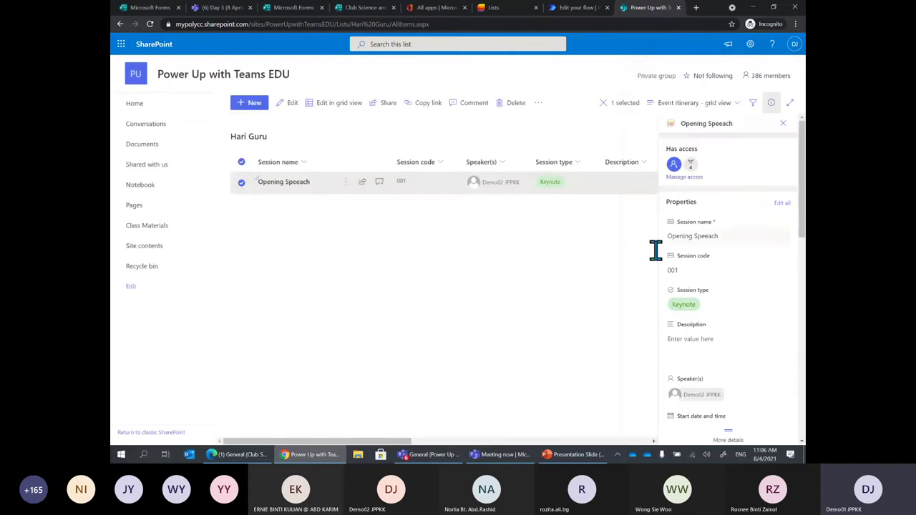
click(782, 123)
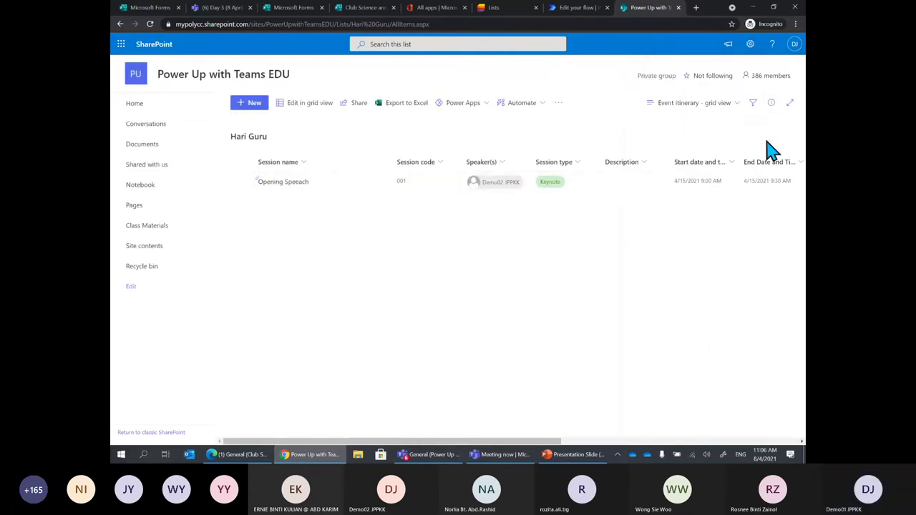
Step: Examine the last direct access group's permission options for the whole Hari Guru list, then close the list's details
click(771, 104)
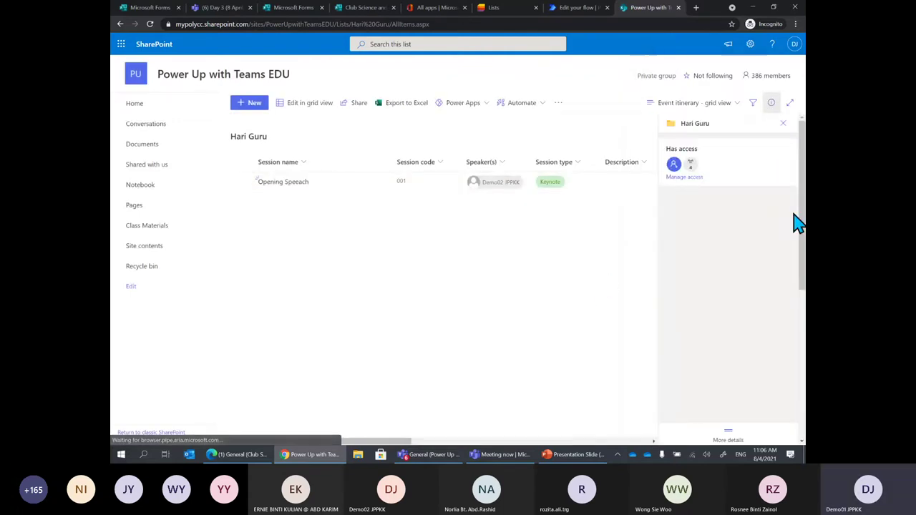
click(683, 177)
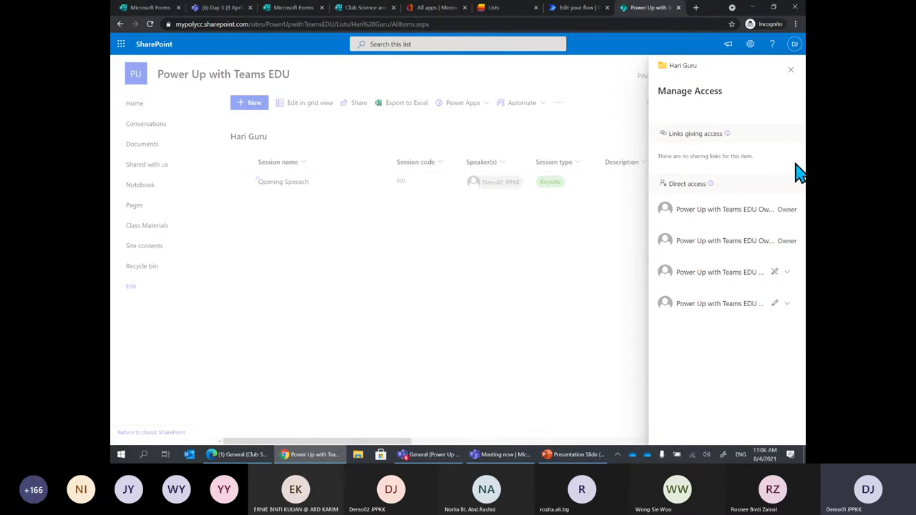
click(787, 304)
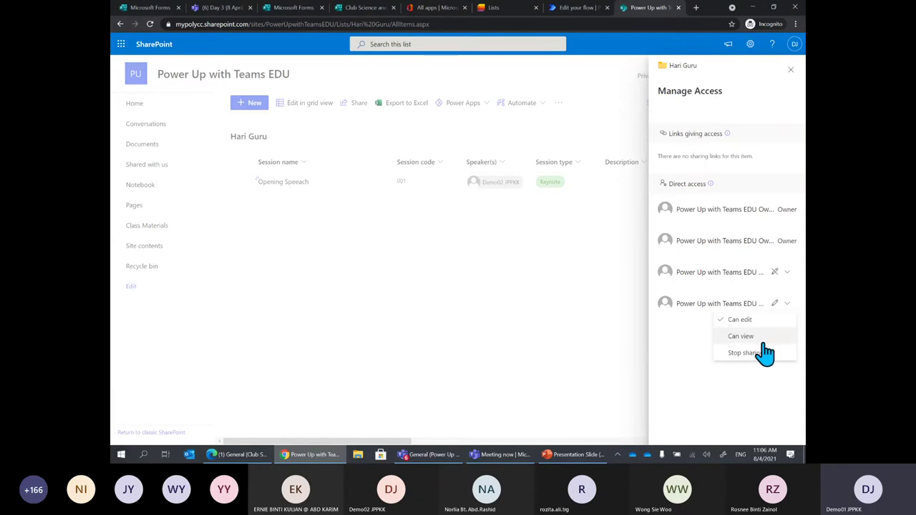
click(545, 387)
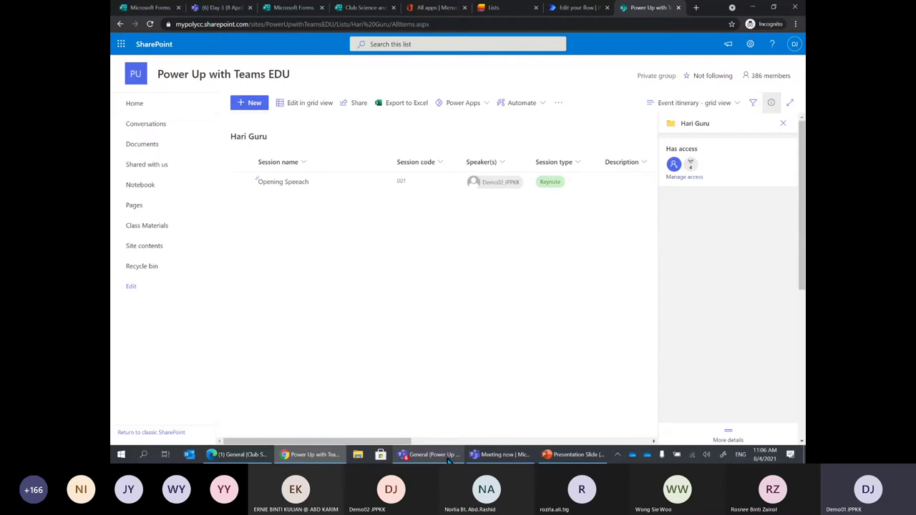
click(783, 123)
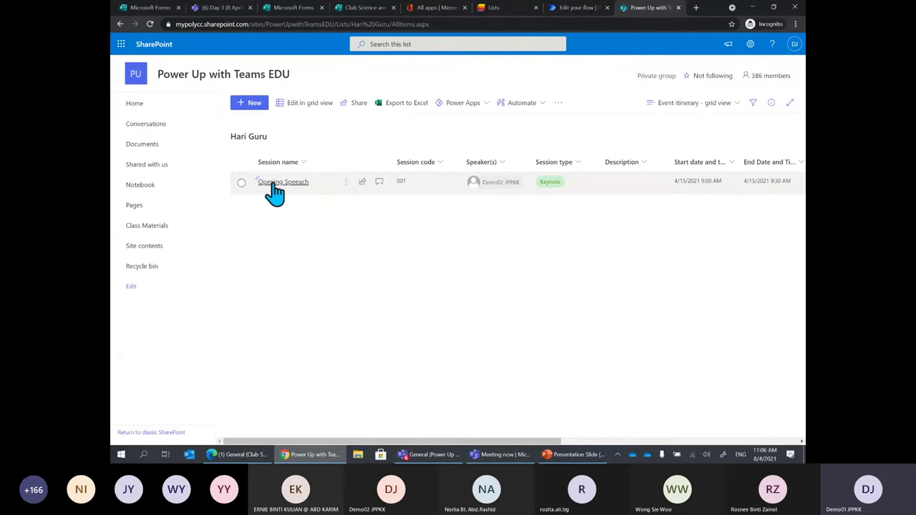
Step: Reopen the access management of the Opening Speeach item, view its form for granting direct access and dismiss it
click(345, 183)
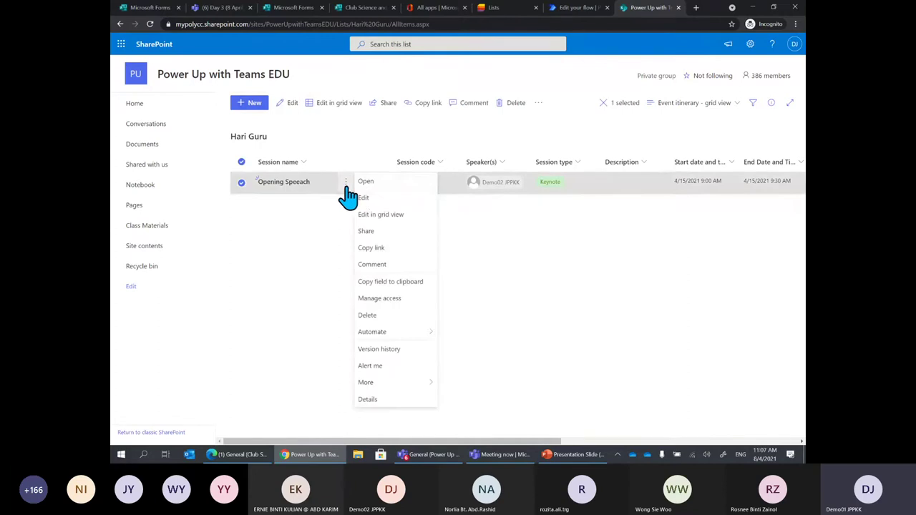
click(402, 299)
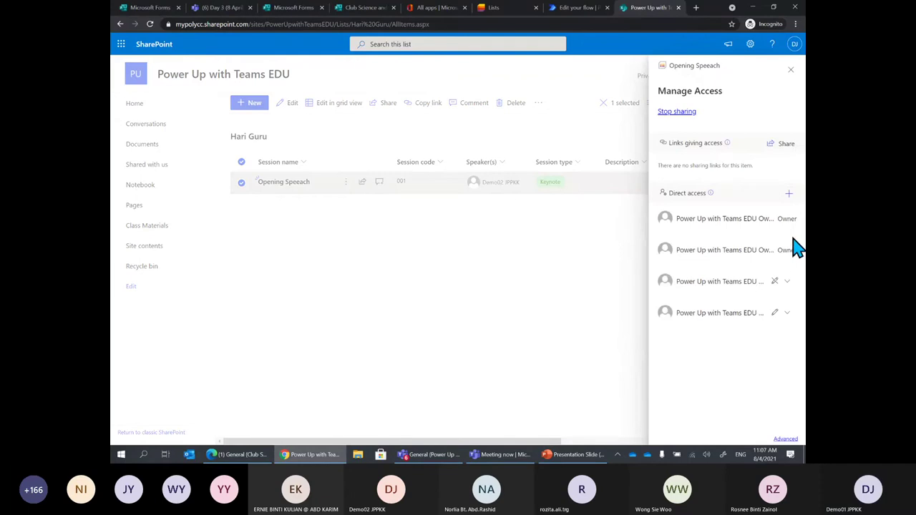
click(789, 193)
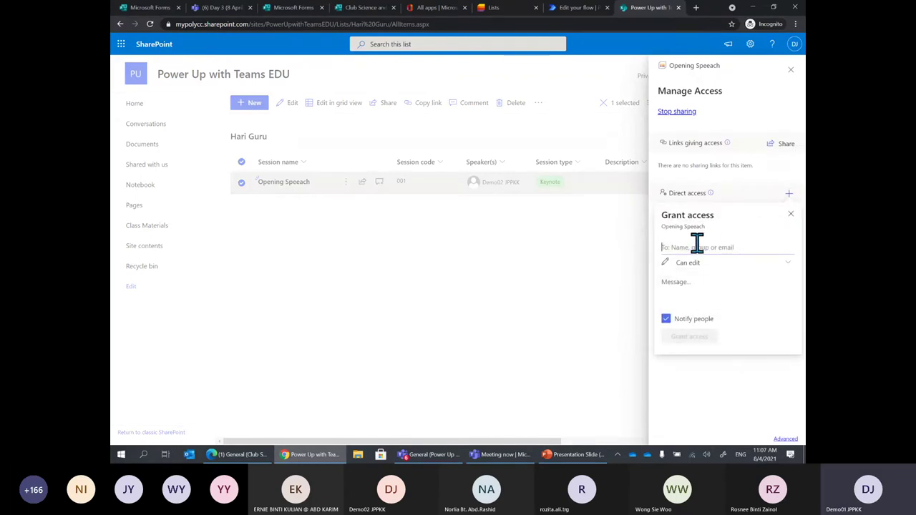
click(612, 330)
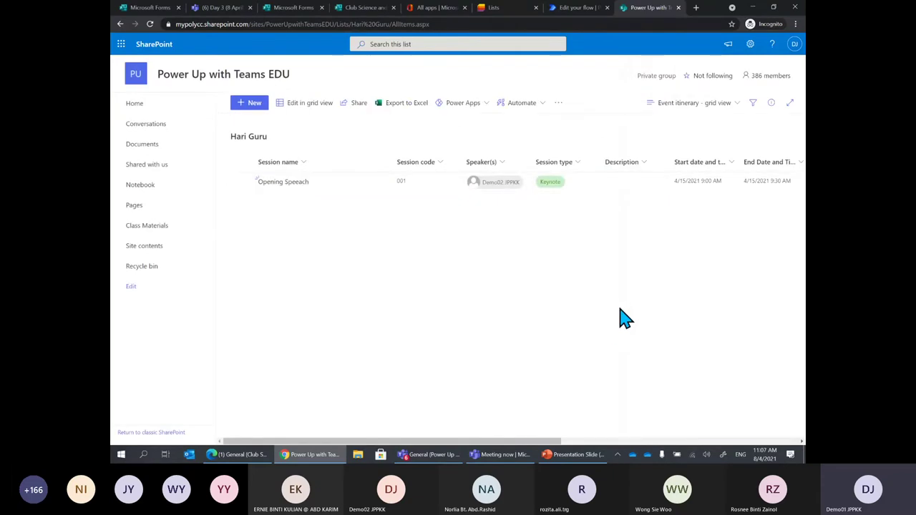
mouse_move(519, 455)
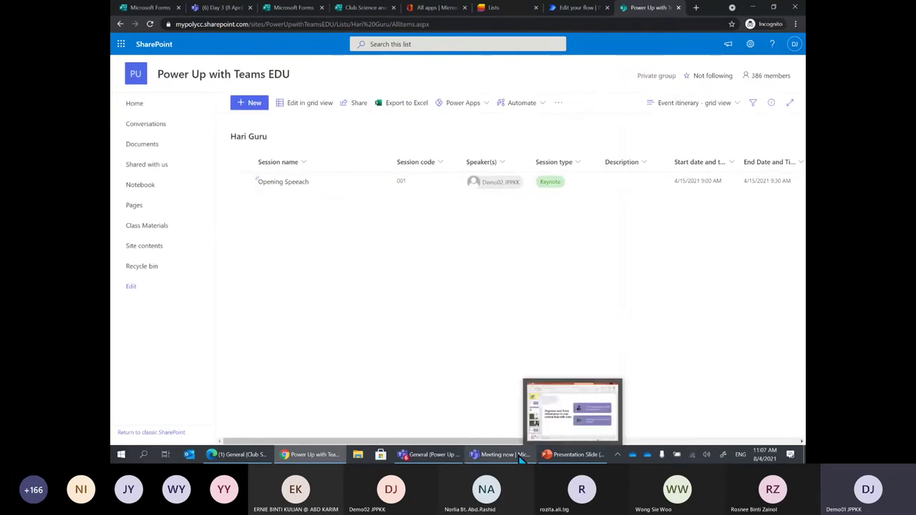
click(414, 400)
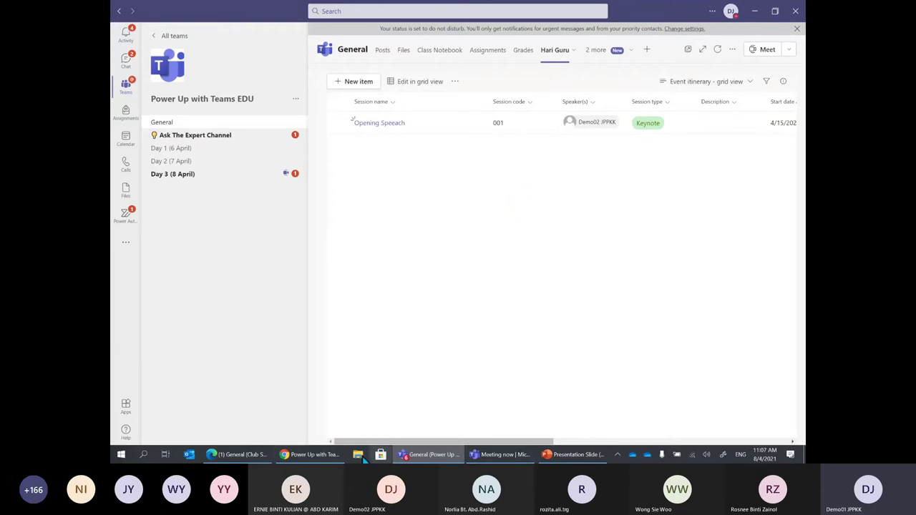
click(311, 454)
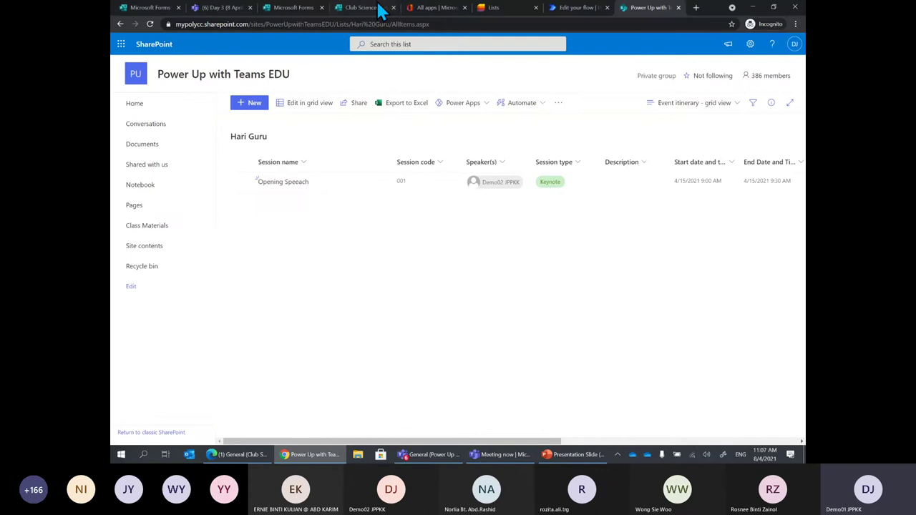
click(504, 8)
click(573, 136)
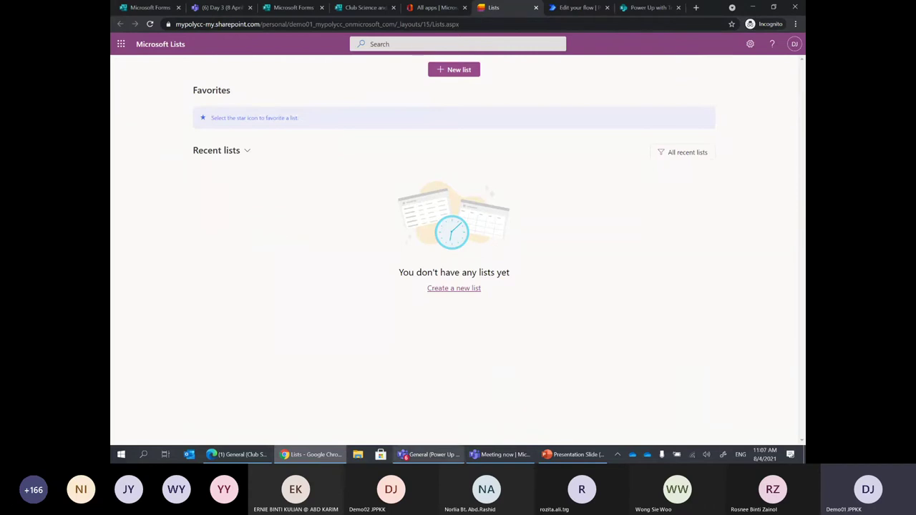
Step: Reopen Microsoft Lists from the Office 365 apps page in Chrome, view its options for creating a list and dismiss them
click(429, 454)
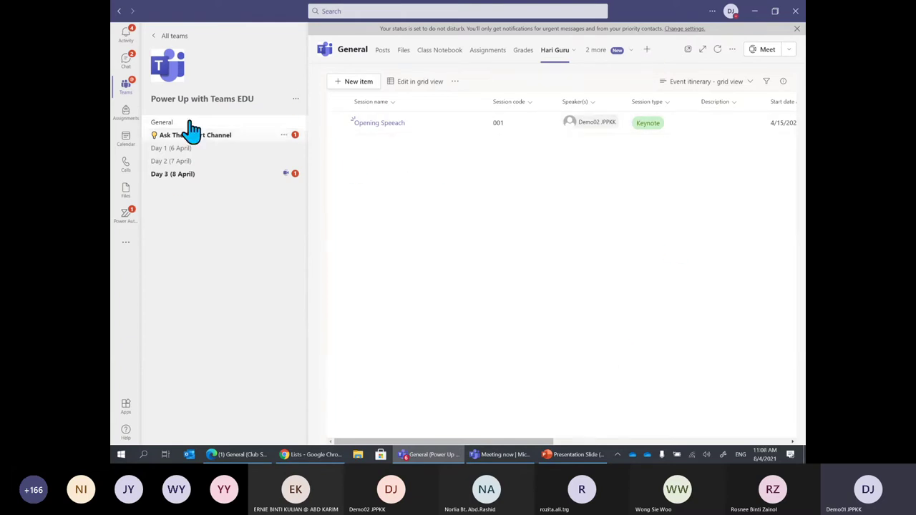
click(313, 457)
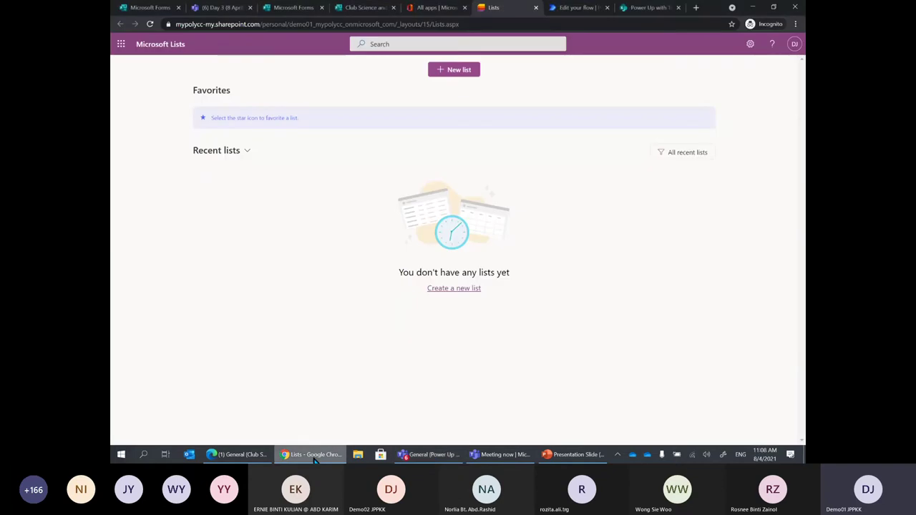
click(430, 9)
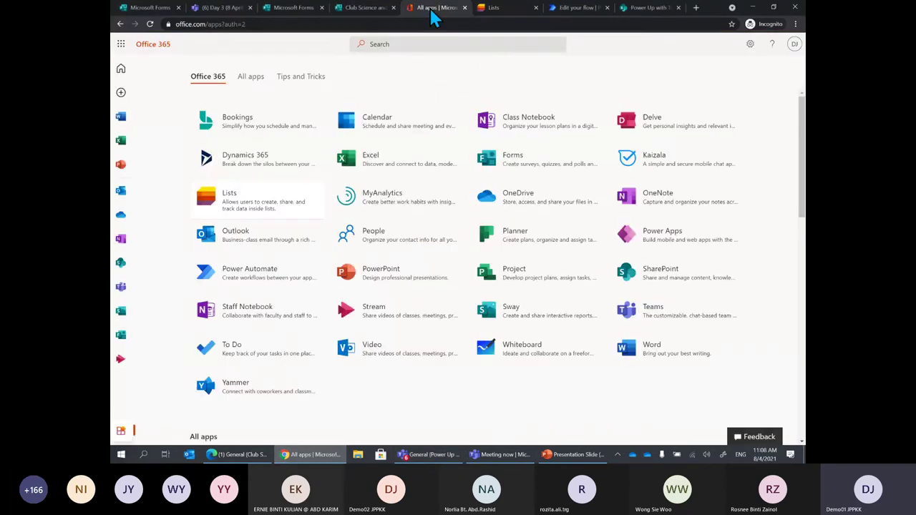
click(240, 209)
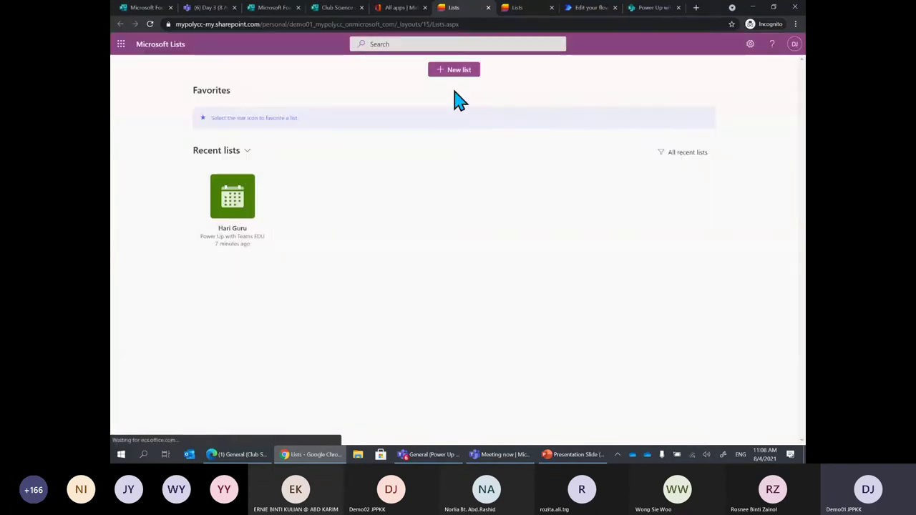
click(454, 71)
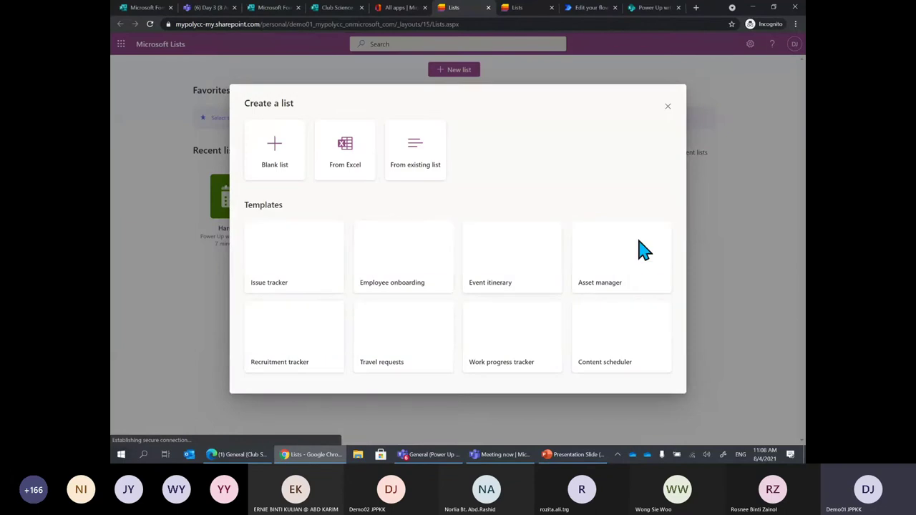
click(667, 109)
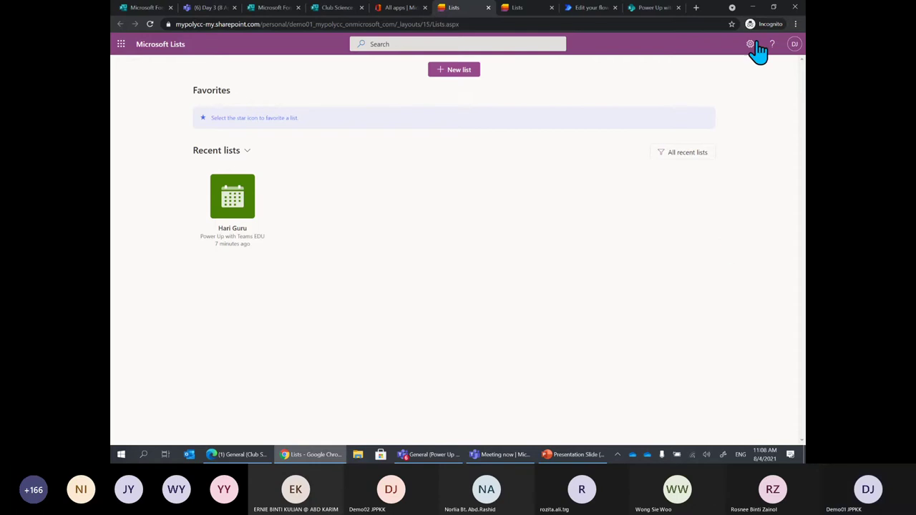
Step: Switch to the Teams meeting window, check the meeting chat for recent messages, then minimise the meeting
click(752, 7)
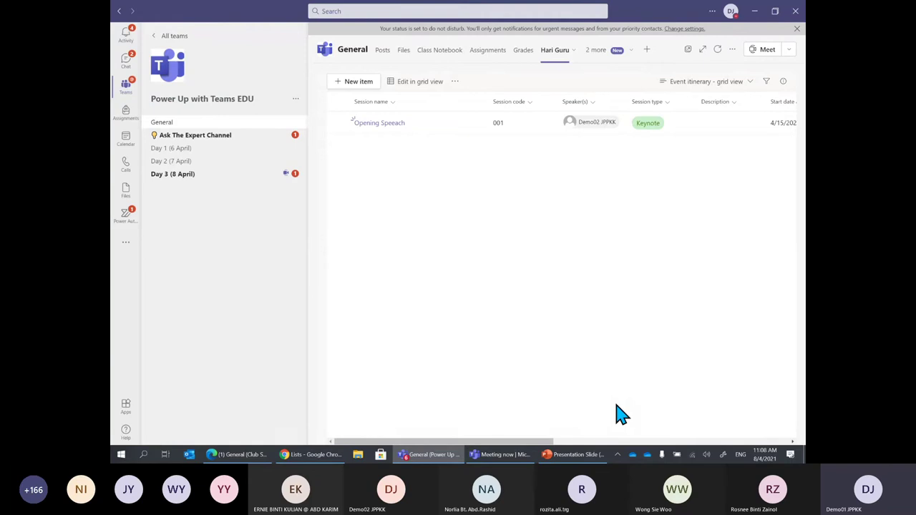
click(485, 459)
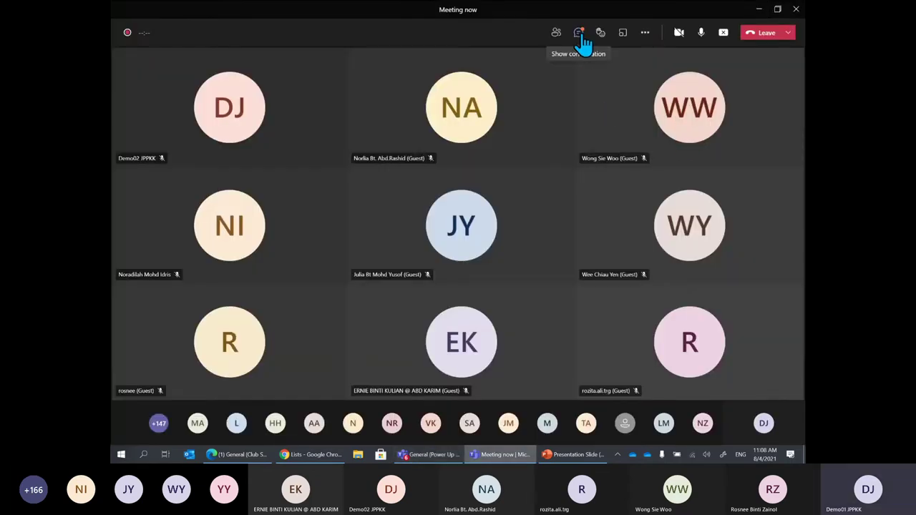
click(579, 35)
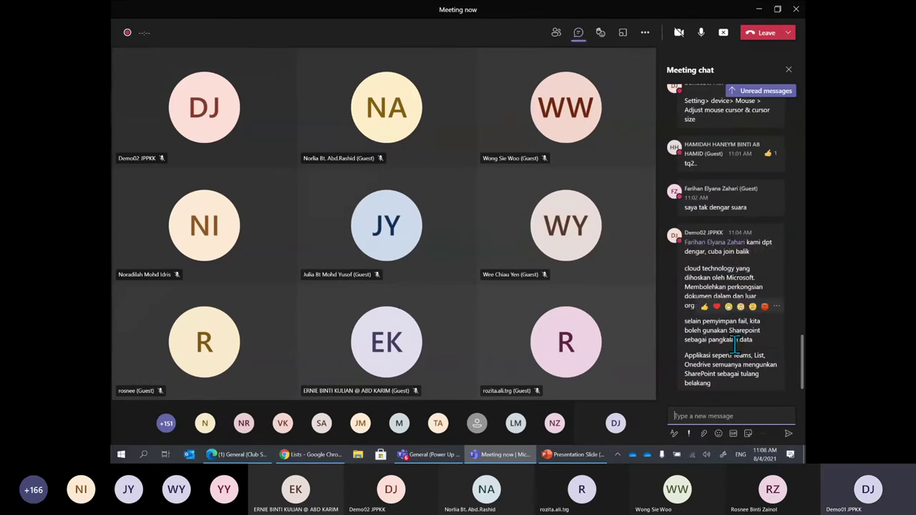
click(760, 10)
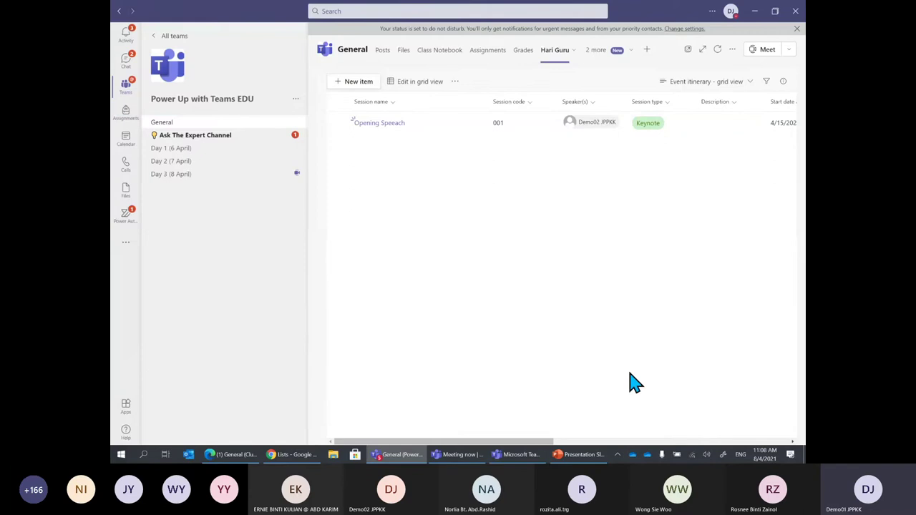
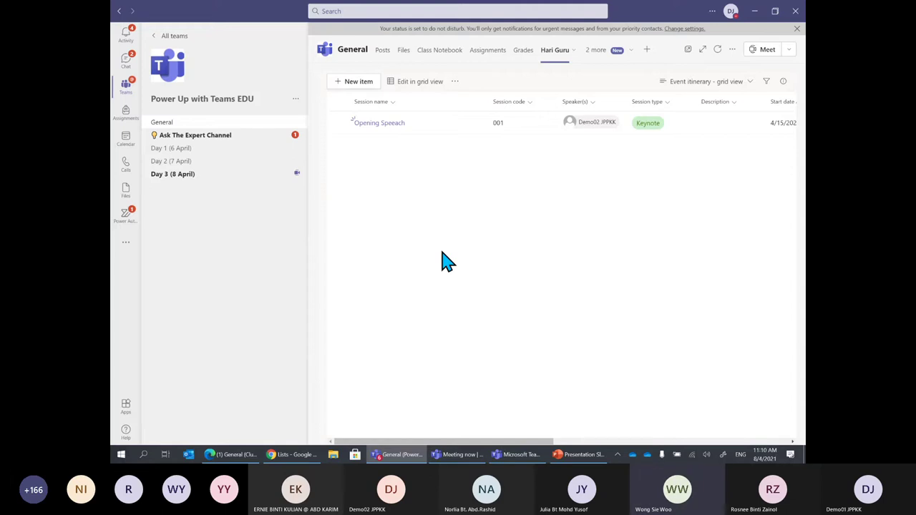
Step: Switch to Chrome, open SharePoint from the Office 365 apps page and dismiss its welcome introduction
click(313, 459)
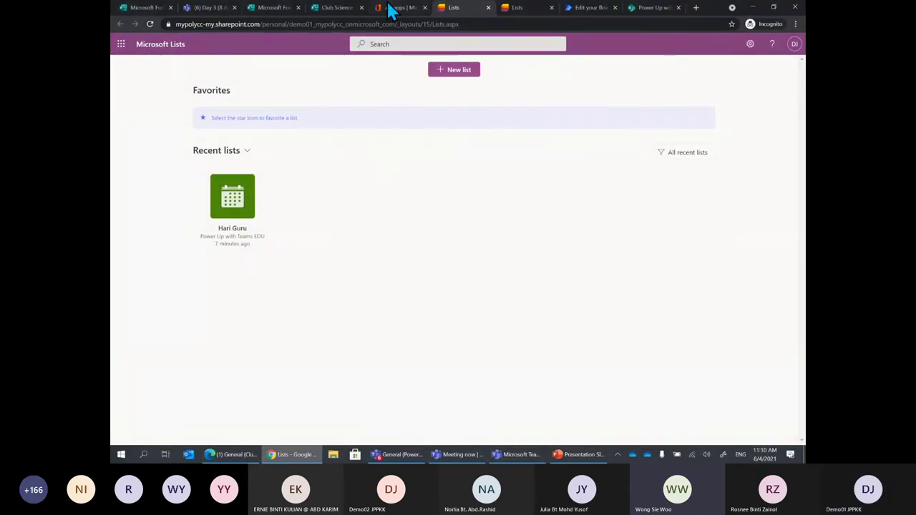
click(390, 8)
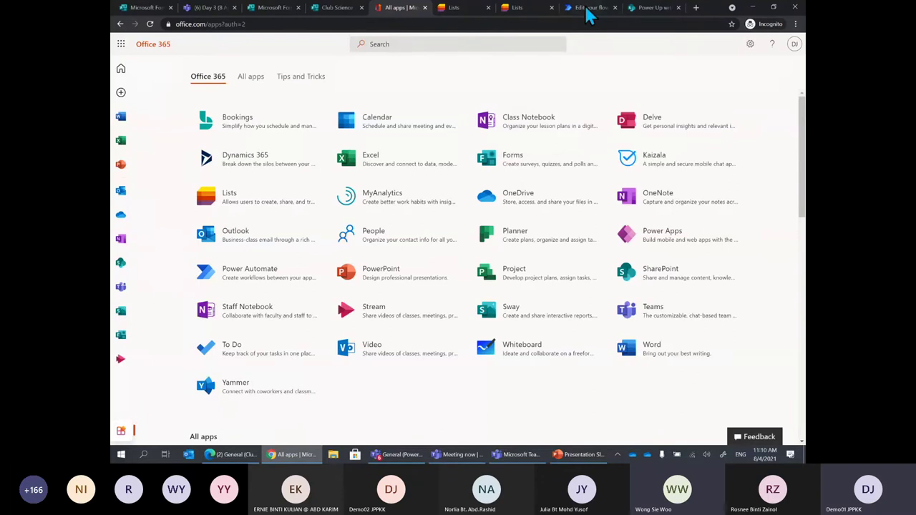
click(397, 455)
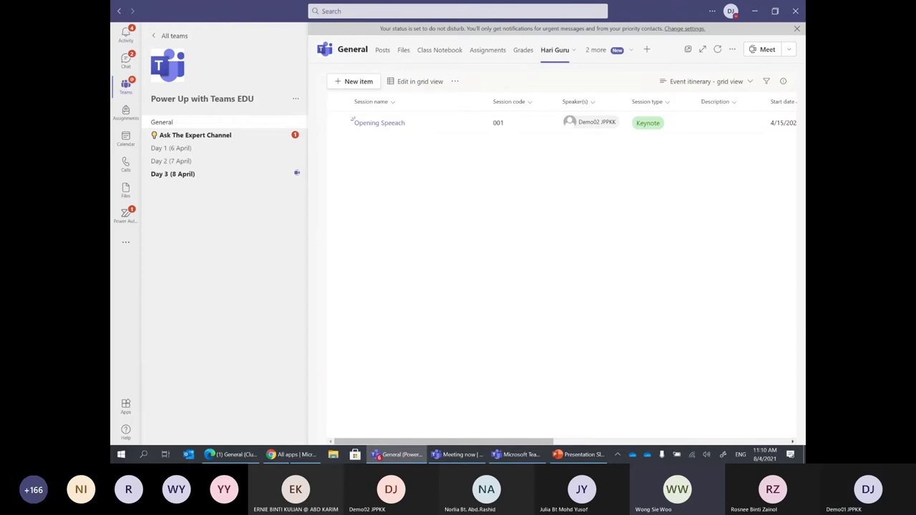
click(293, 454)
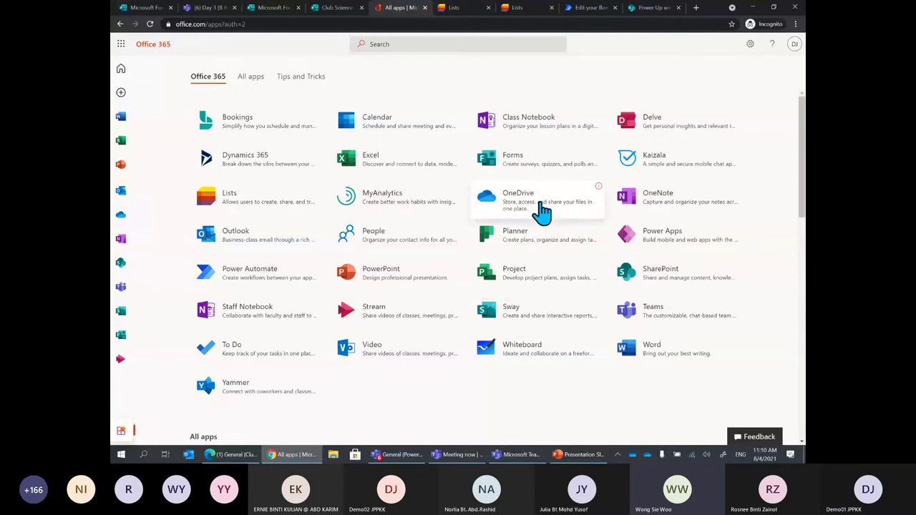
click(703, 281)
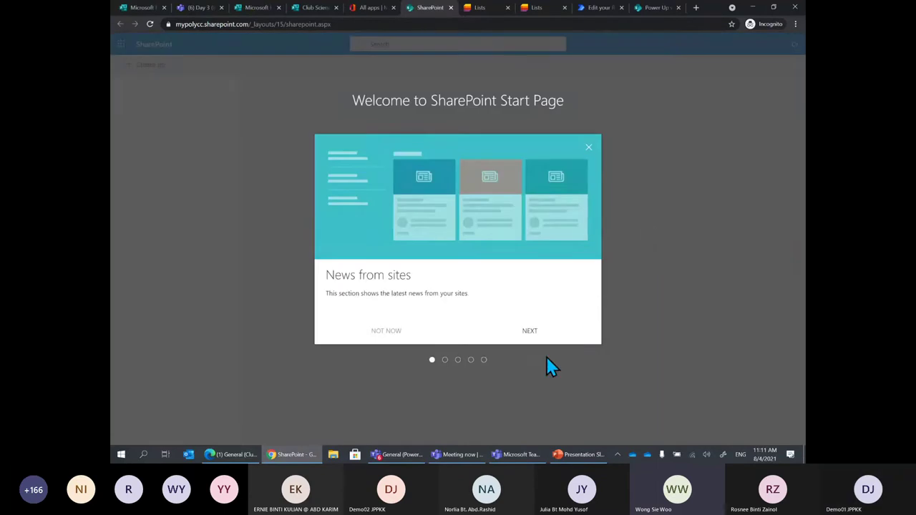
click(588, 147)
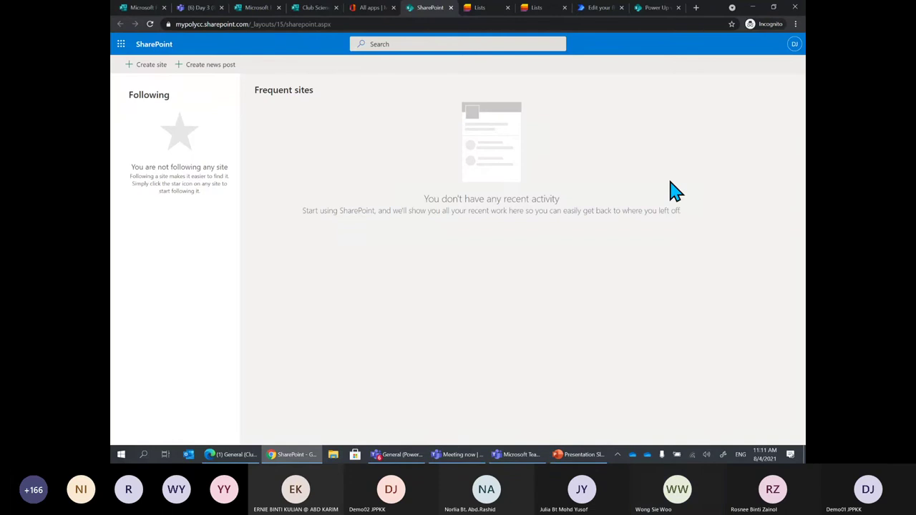
Step: View the Hari Guru list in Teams, then return to the Microsoft Lists home page in Chrome
click(752, 8)
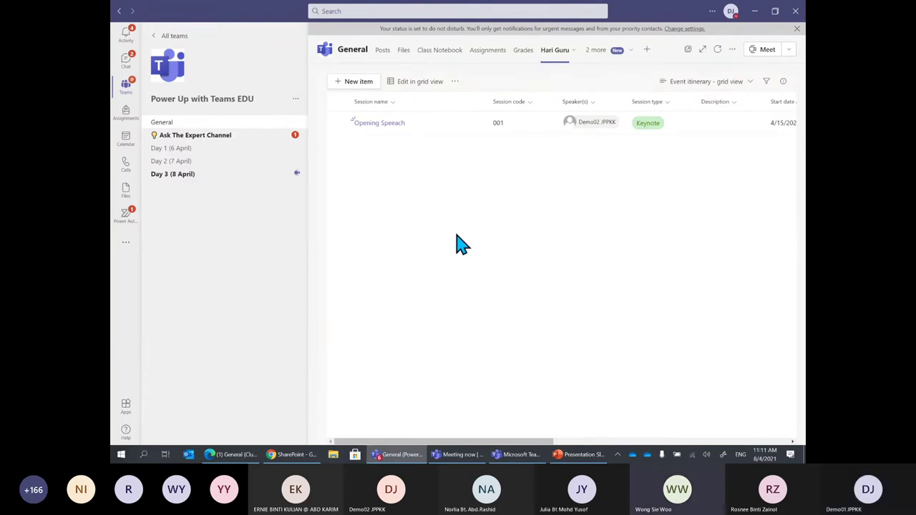
click(290, 454)
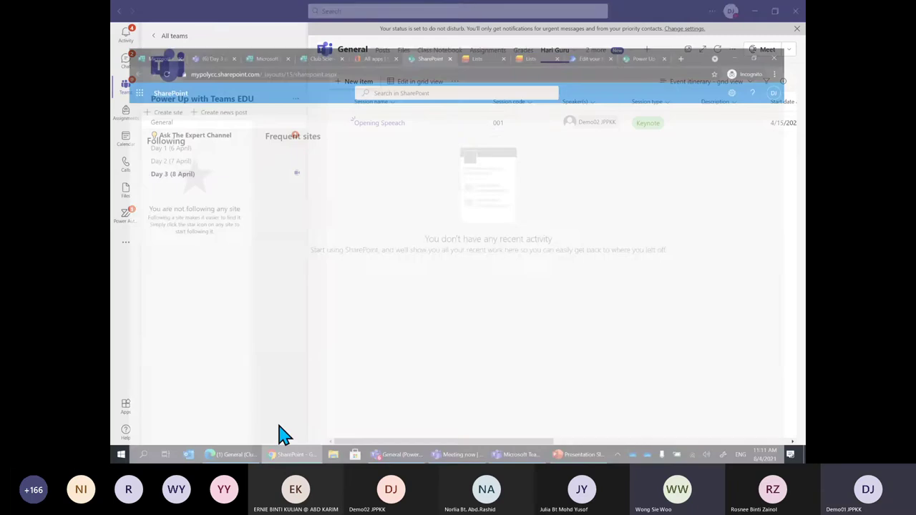
click(366, 7)
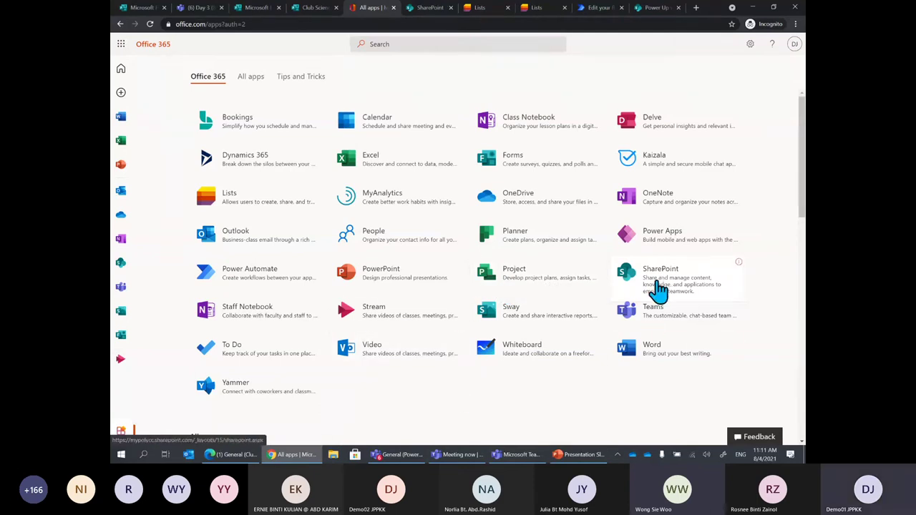
click(477, 8)
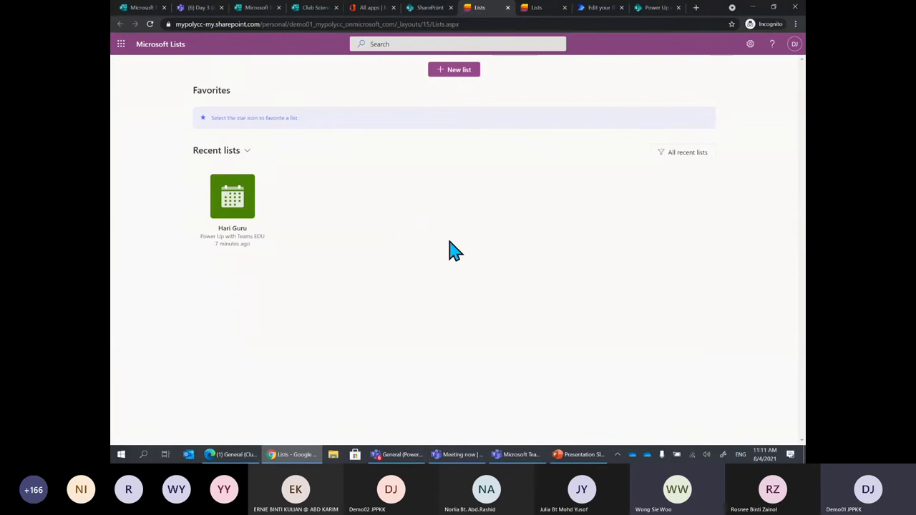
Step: Try setting up a new list from the Event itinerary template with Communication site as its save location, then discard it
click(456, 72)
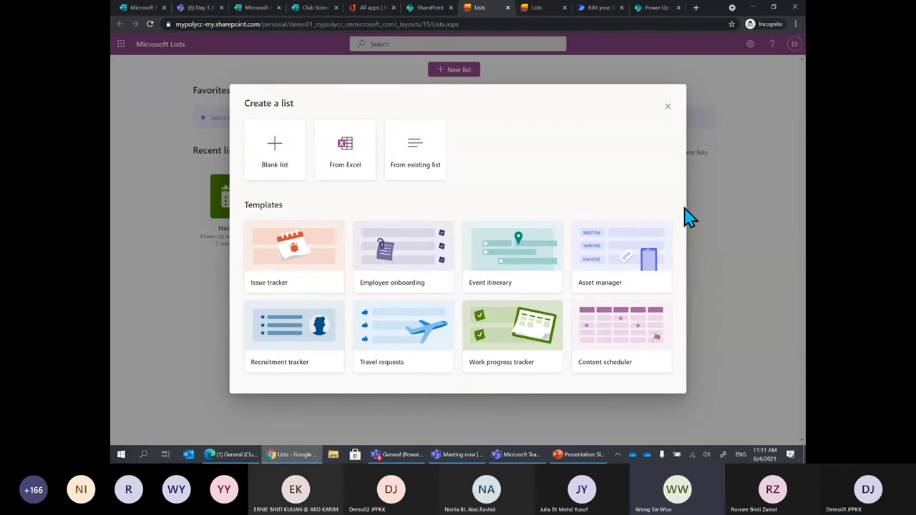
click(513, 279)
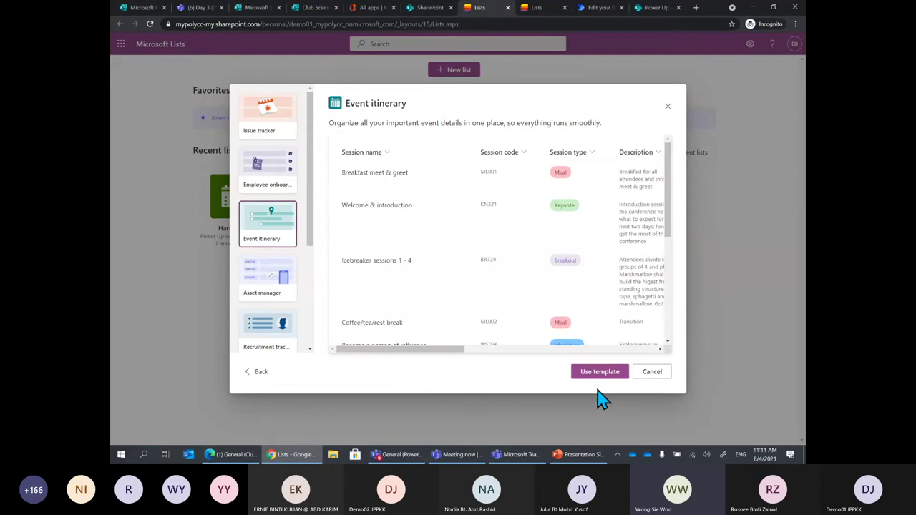
click(598, 373)
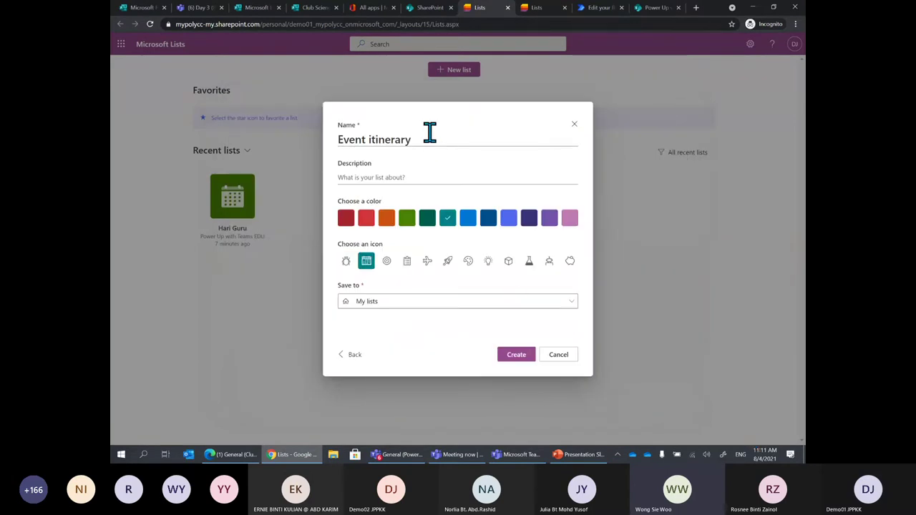
triple_click(430, 134)
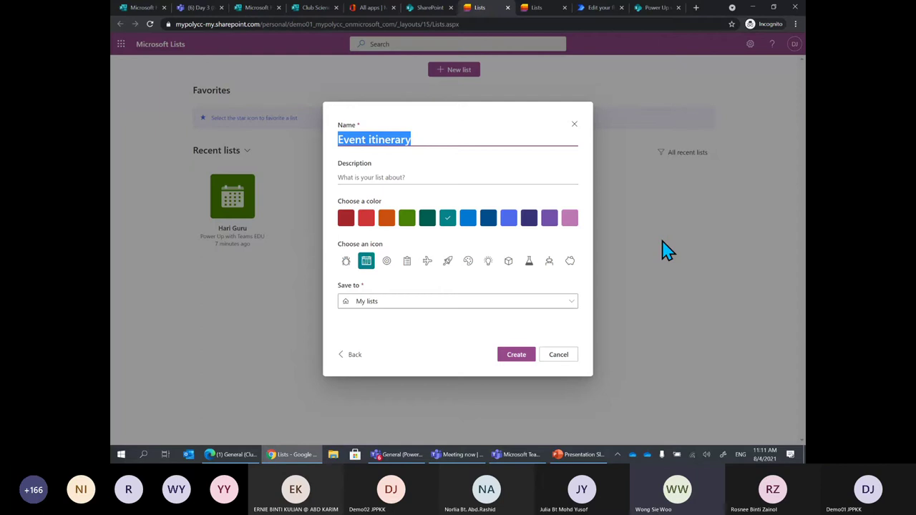
click(573, 305)
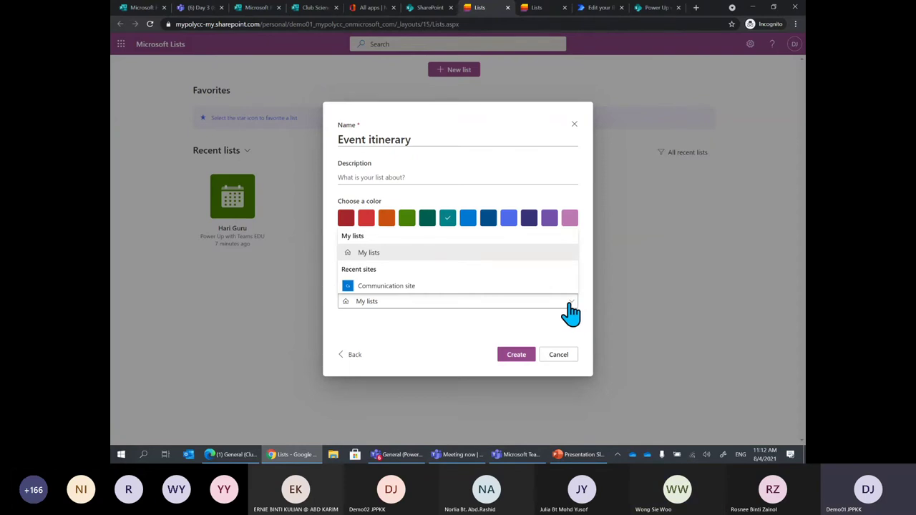
click(391, 287)
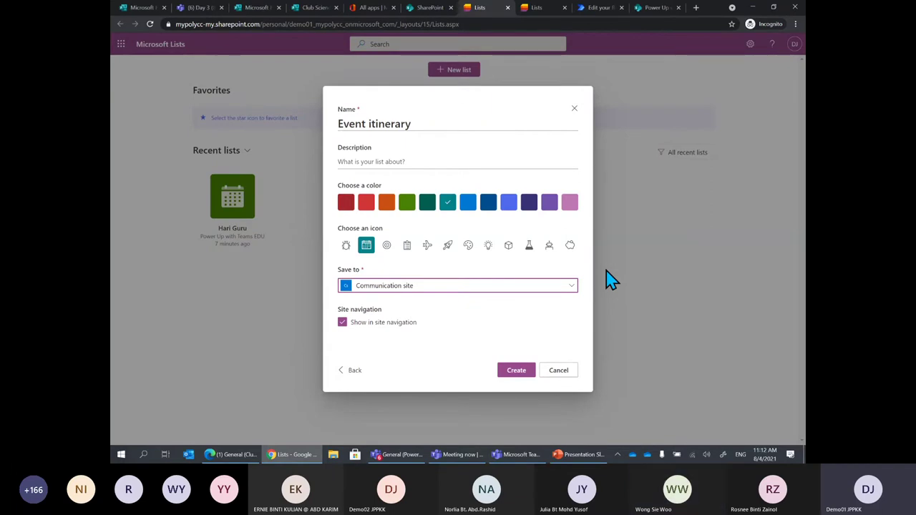
click(576, 114)
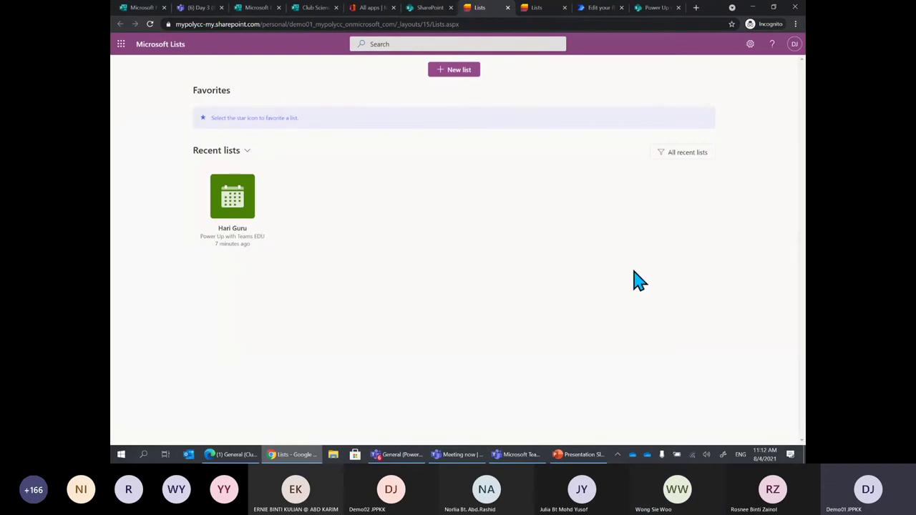
Step: Leave Chrome and return to the Hari Guru list in Teams
click(752, 9)
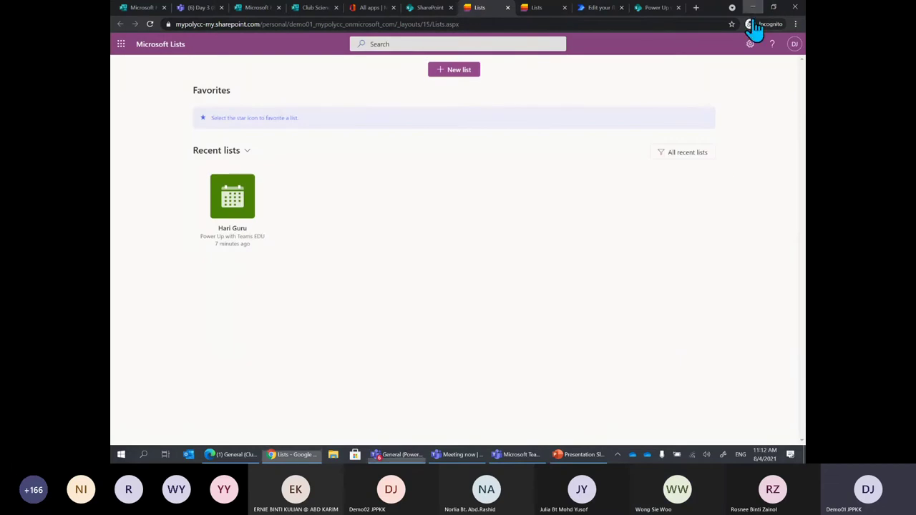
click(501, 455)
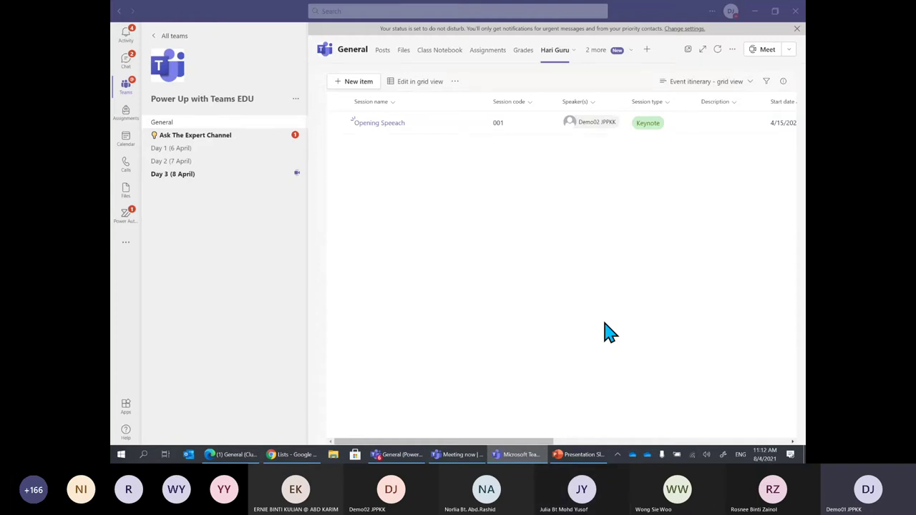
Step: Show the General channel's files in Teams, and open OneDrive from the Office 365 apps page in Chrome
click(407, 64)
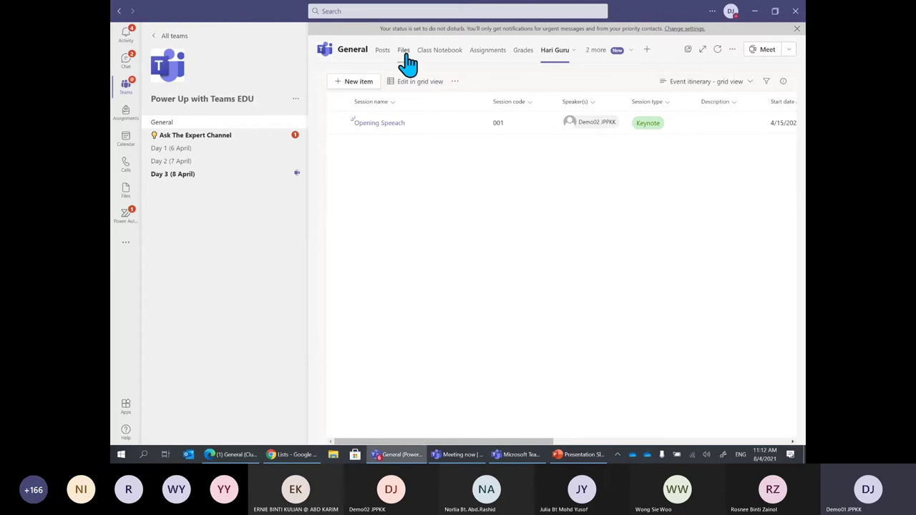
click(405, 55)
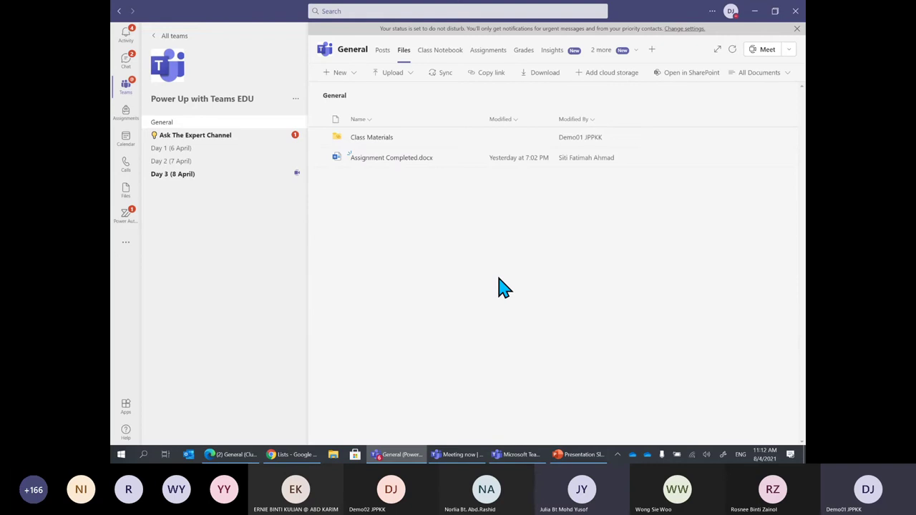
click(291, 455)
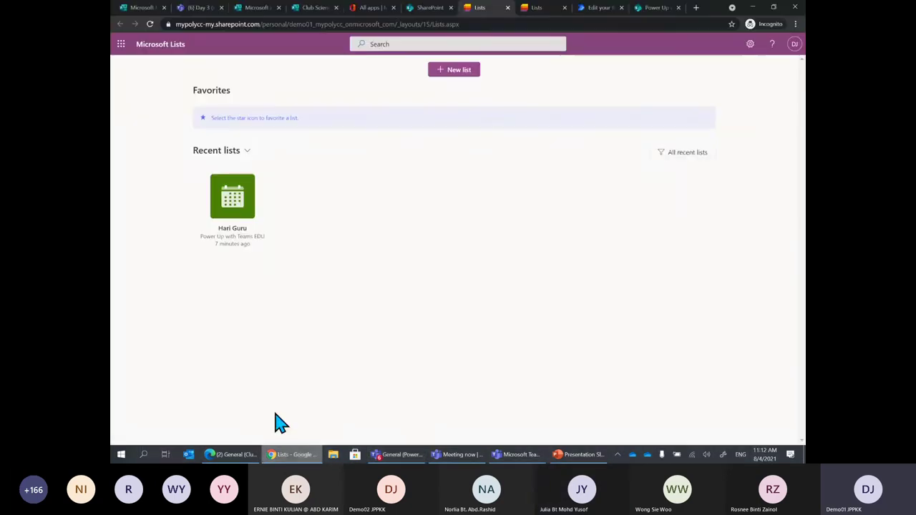
click(372, 7)
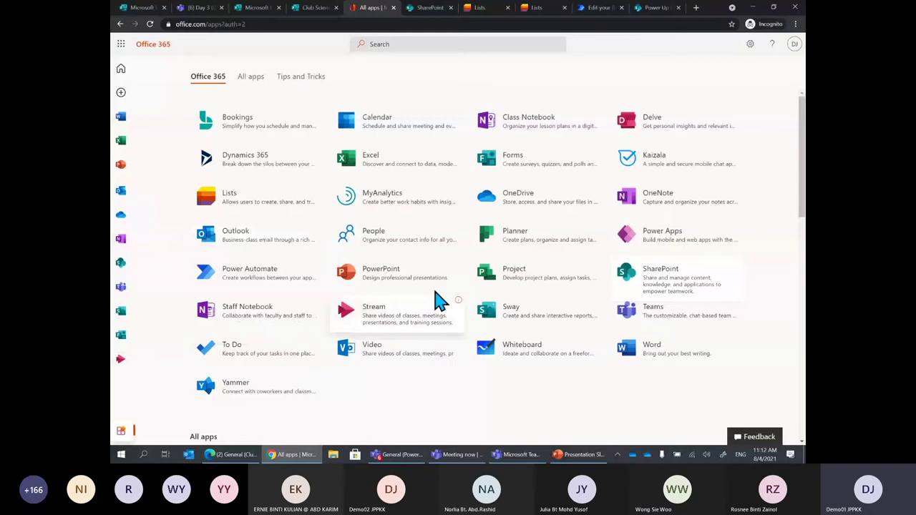
click(501, 197)
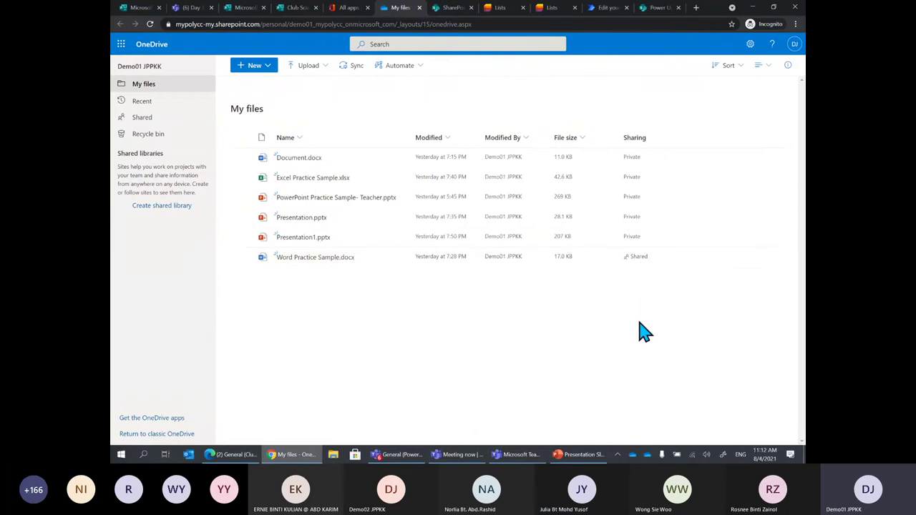
Step: Examine who has access to Word Practice Sample.docx and which permission options exist for the person it is shared with
click(634, 257)
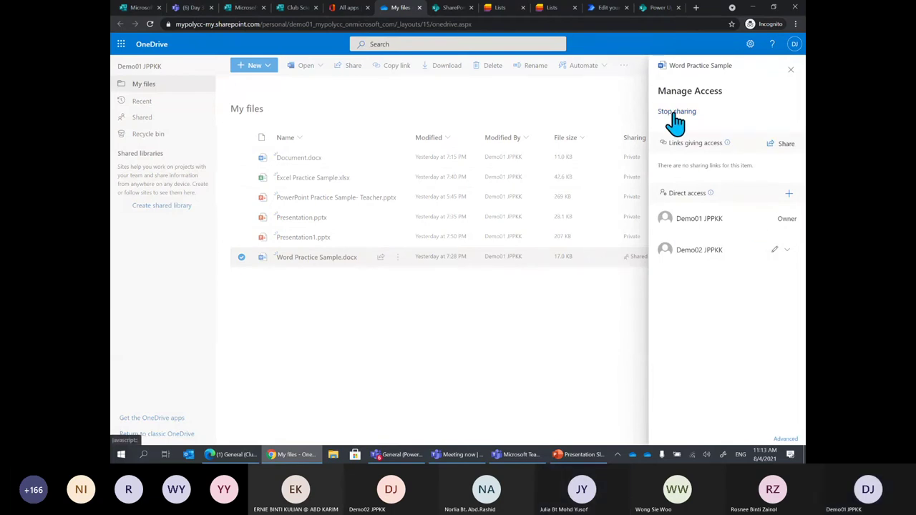
click(786, 251)
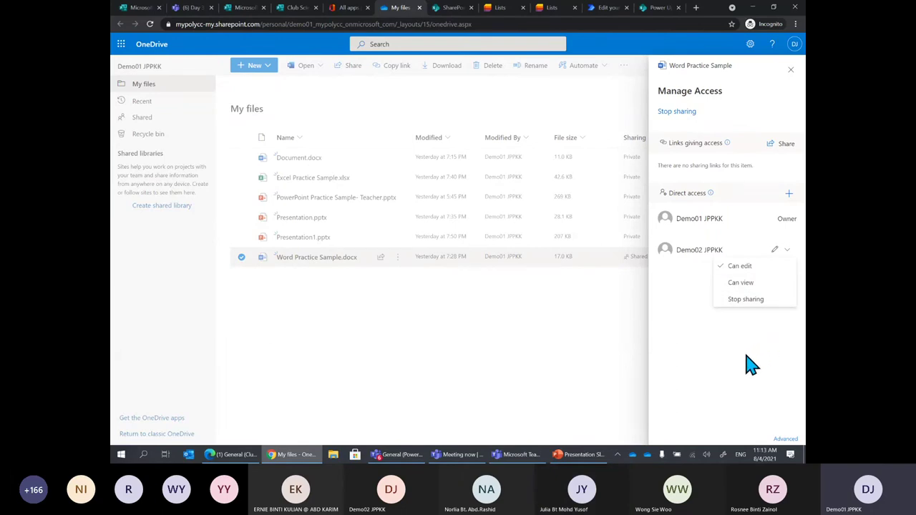
click(586, 348)
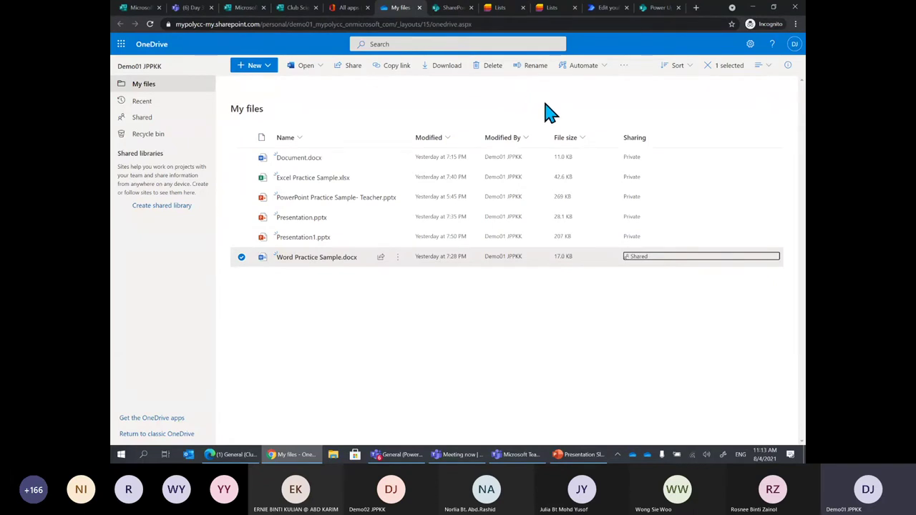
Step: View the SharePoint start page and return to My files in OneDrive with no file selected
click(451, 10)
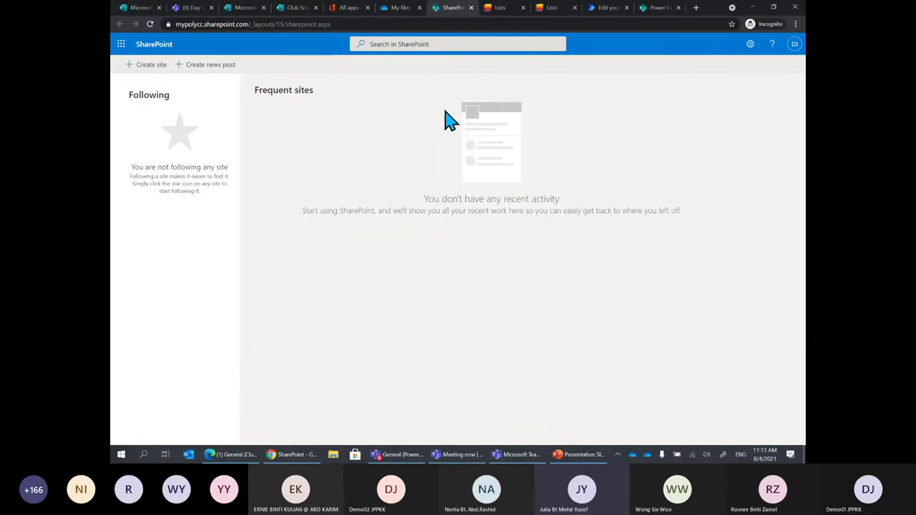
click(400, 7)
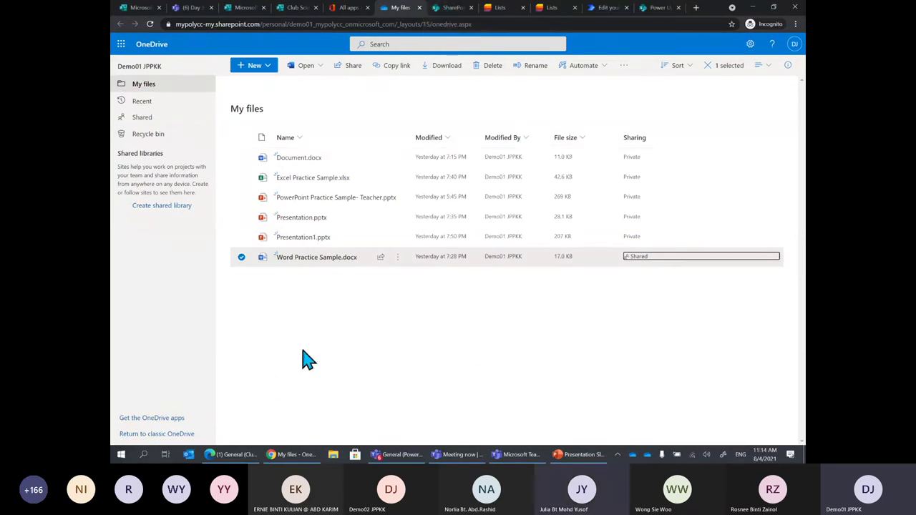
click(608, 363)
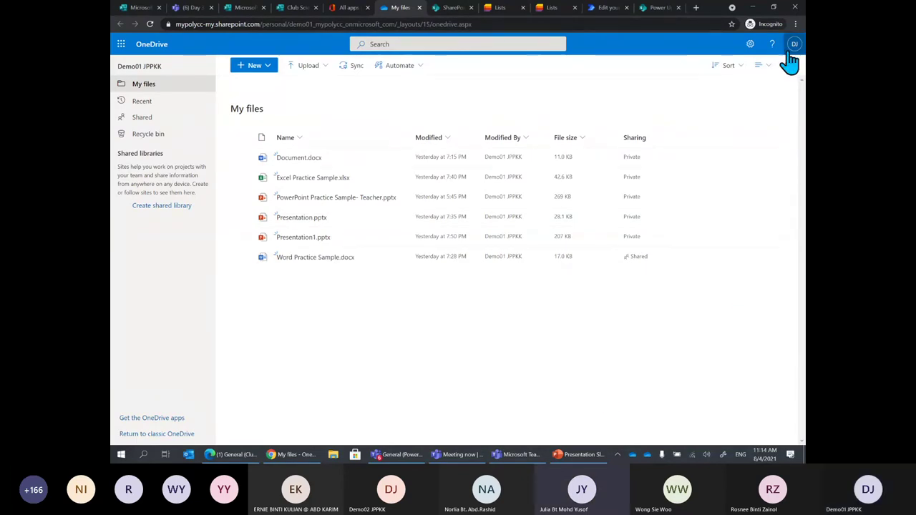
Step: Switch back to Teams to view the General channel's files, and minimize the window to the desktop
click(759, 10)
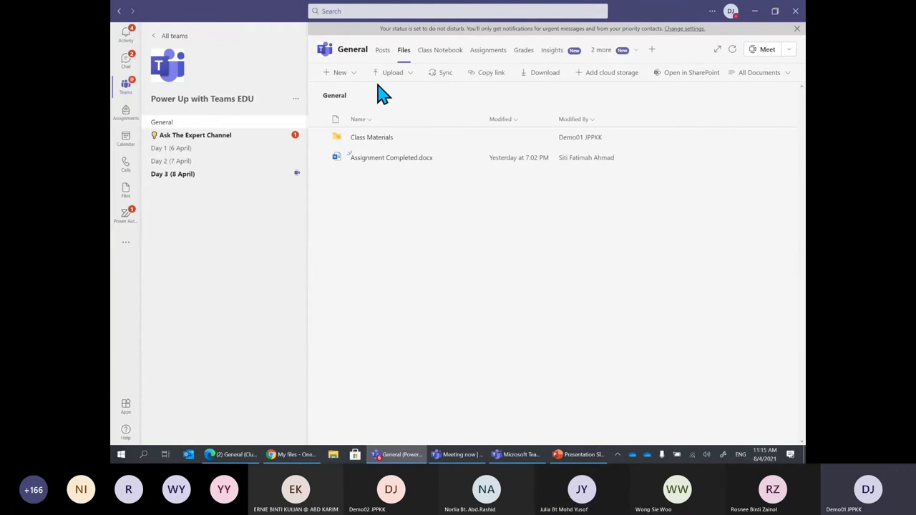
click(754, 12)
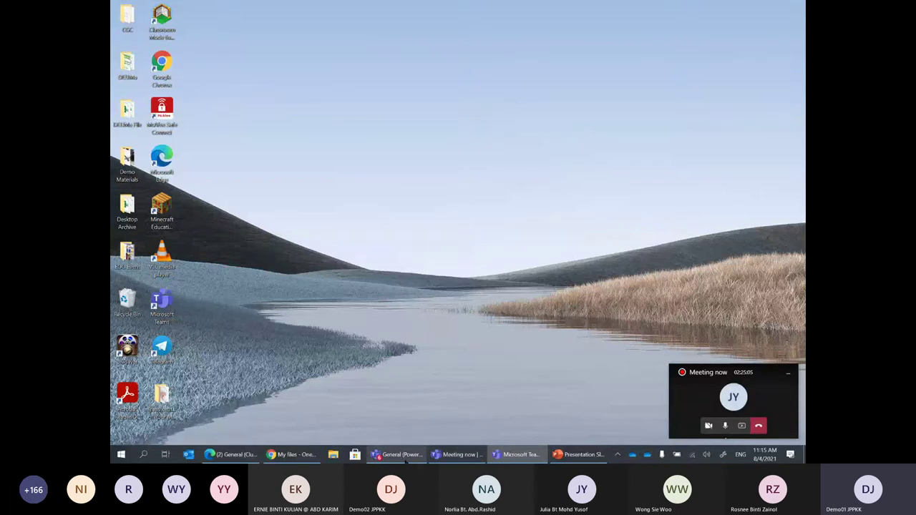
click(397, 455)
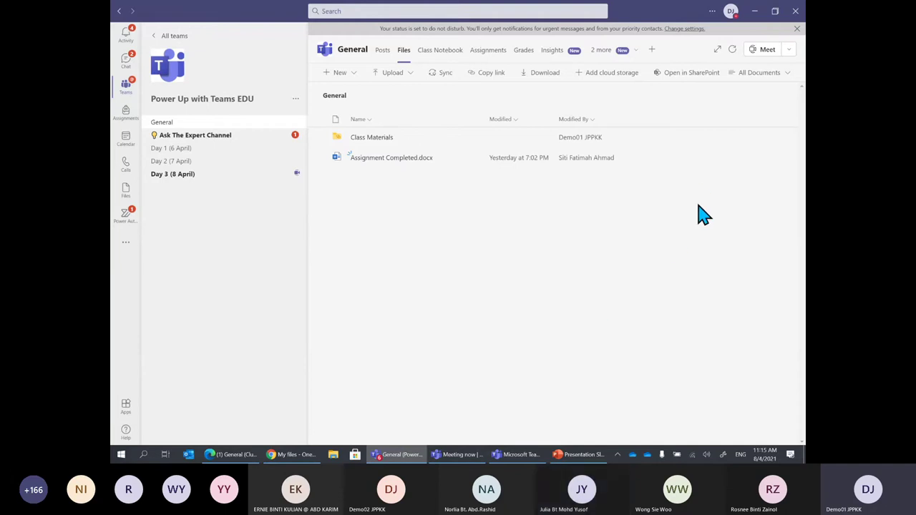
click(754, 11)
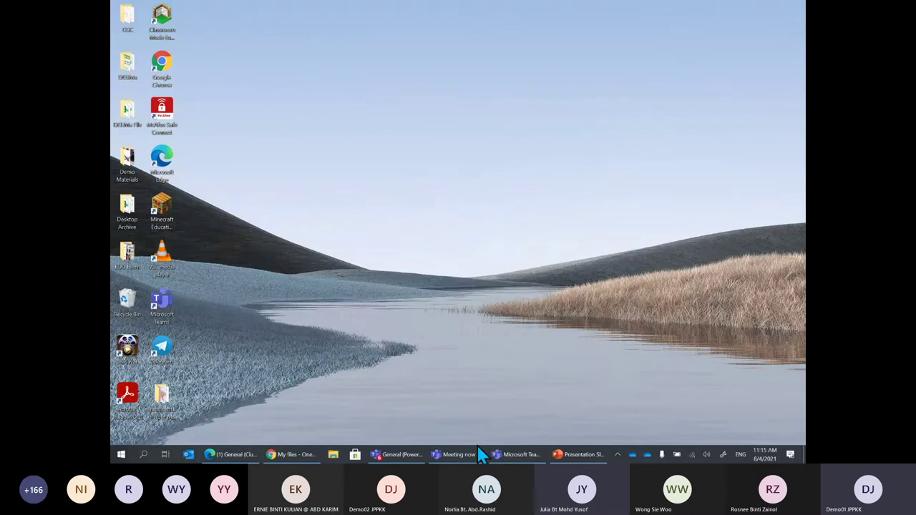
Step: Bring up the presentation in PowerPoint and check the participants' questions in the Teams meeting chat
click(576, 455)
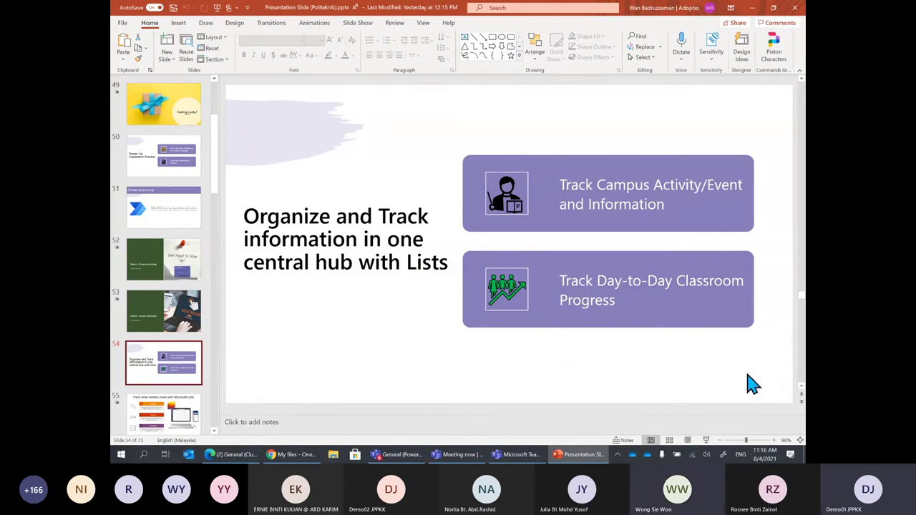
click(399, 454)
click(462, 454)
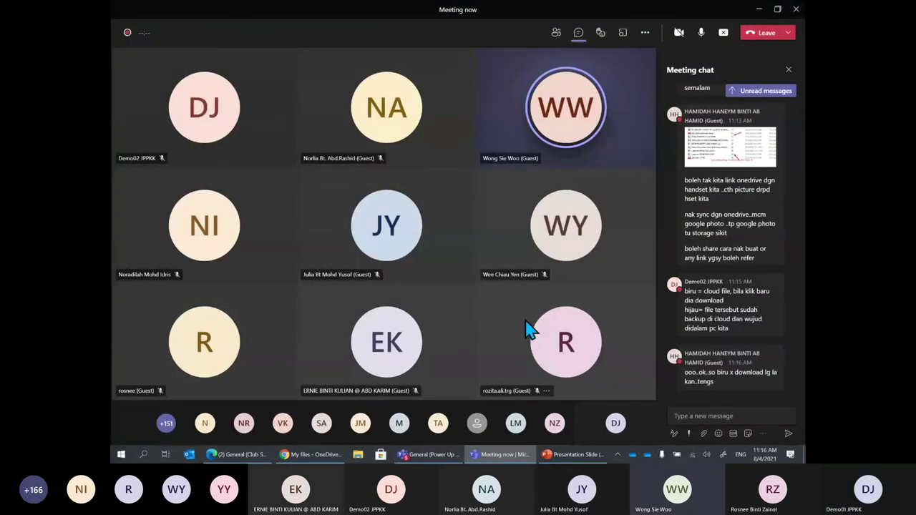
click(757, 9)
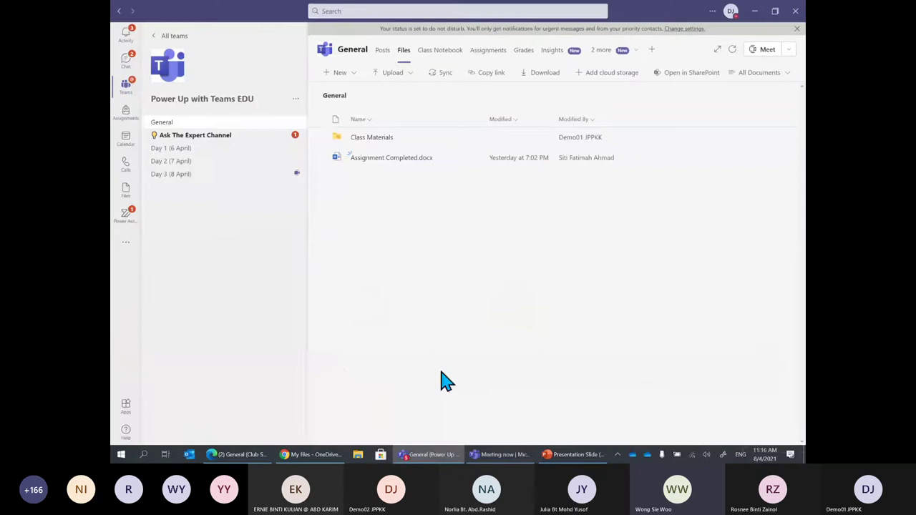
Step: Compare My files in OneDrive with the General channel's files in Teams
click(296, 458)
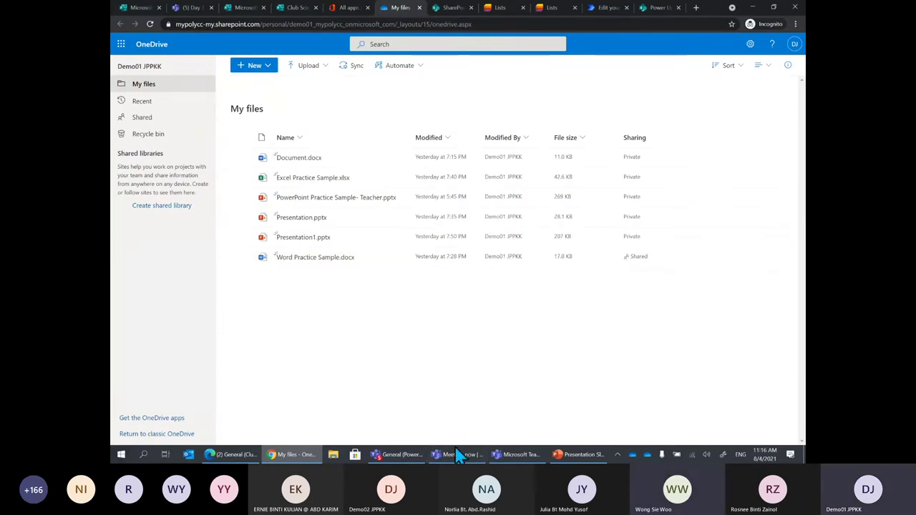
click(403, 458)
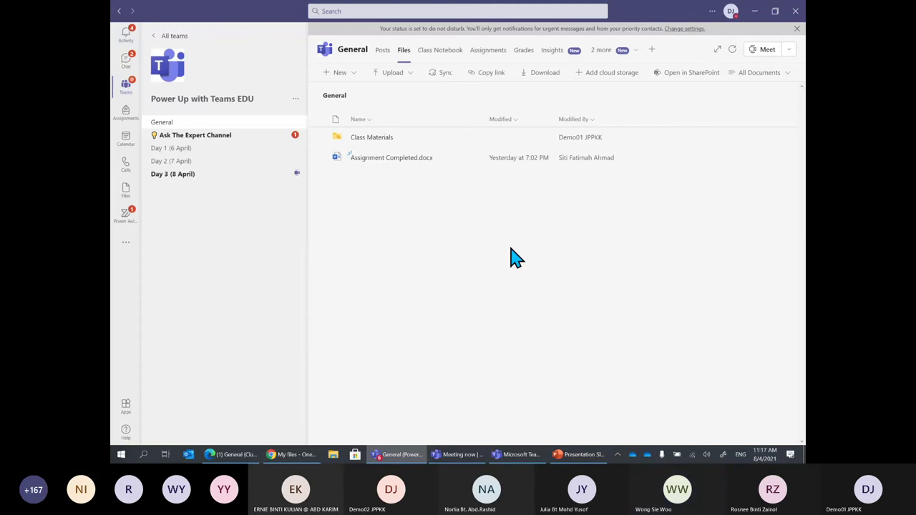
click(755, 10)
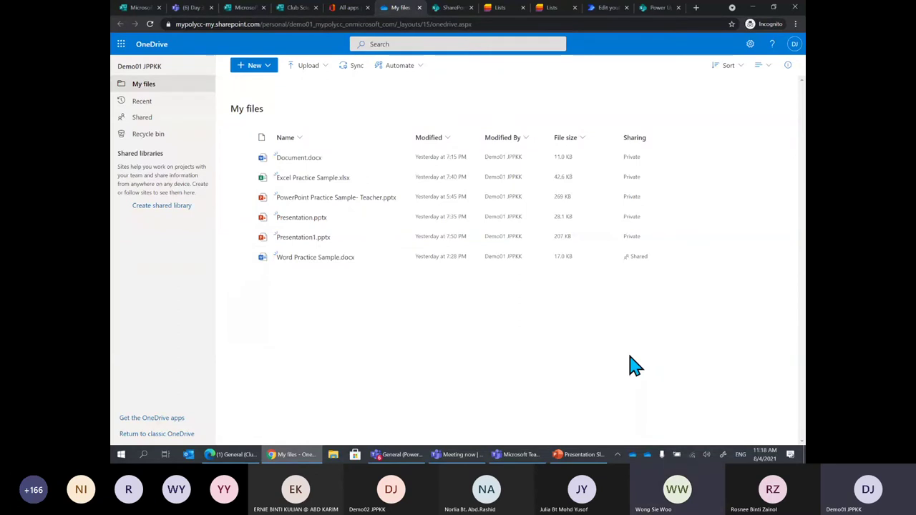
Step: Switch to the PowerPoint presentation and go to slide 59, "10 minutes Break"
click(754, 8)
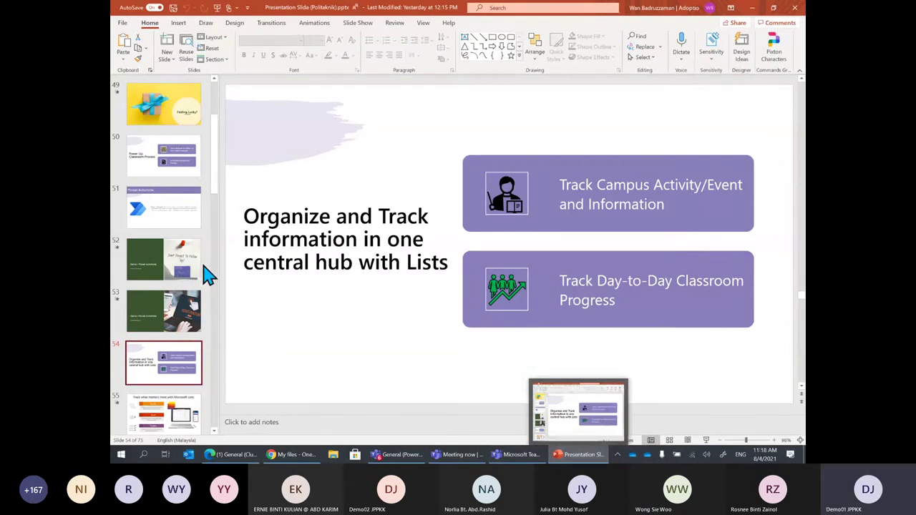
scroll(214, 178, down, 5)
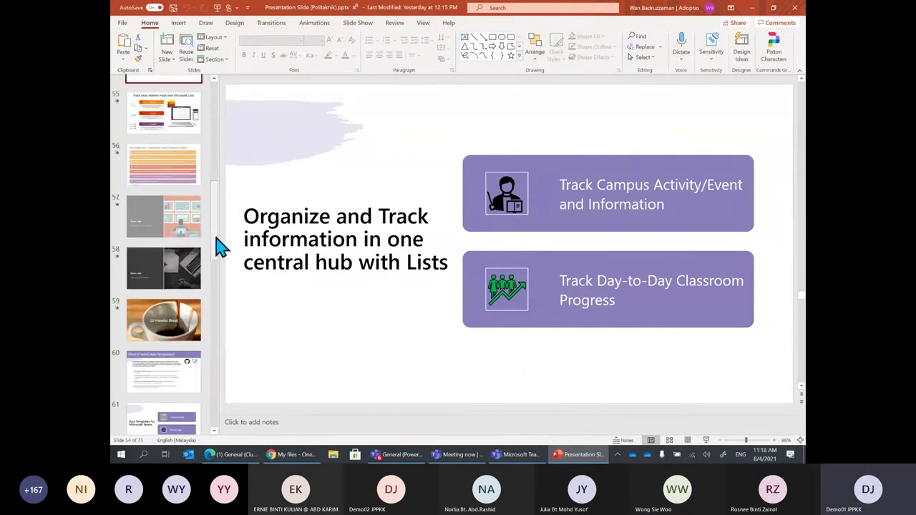
click(183, 319)
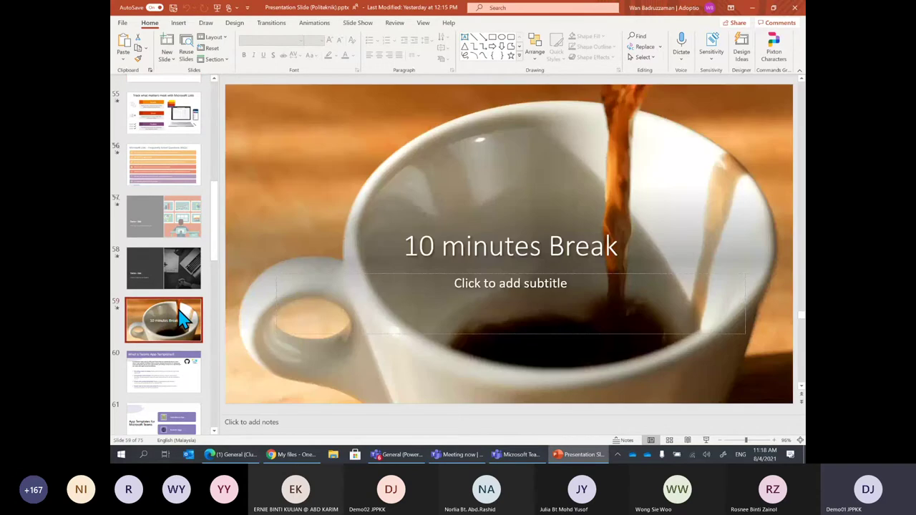
mouse_move(405, 372)
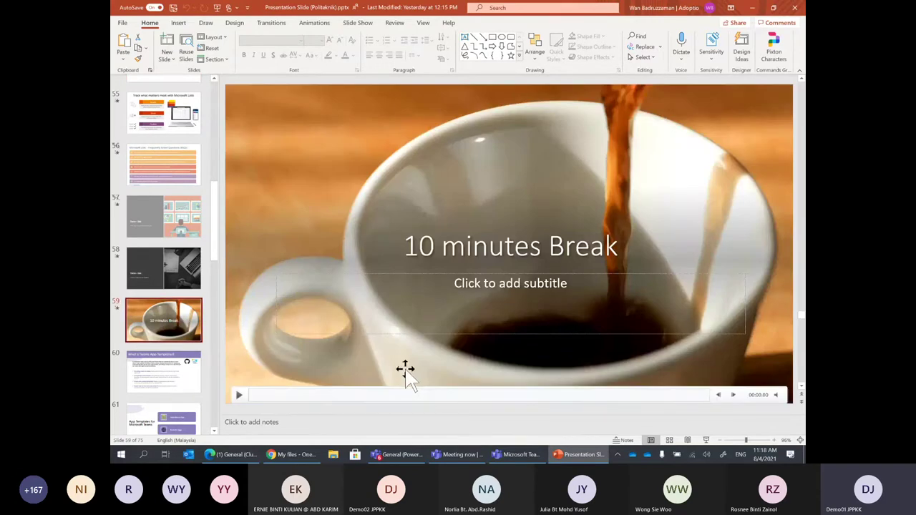
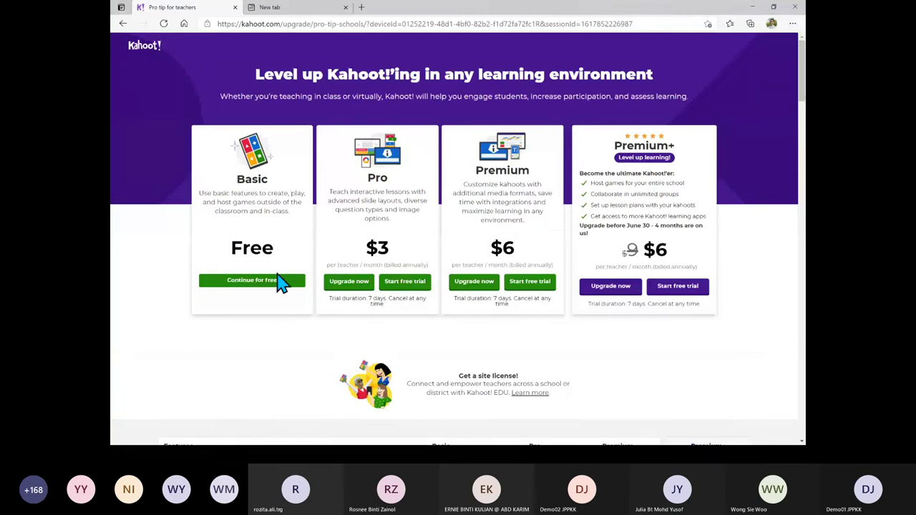
Step: Minimize the Edge and OneDrive browser windows and leave the break slide show for the desktop
click(331, 8)
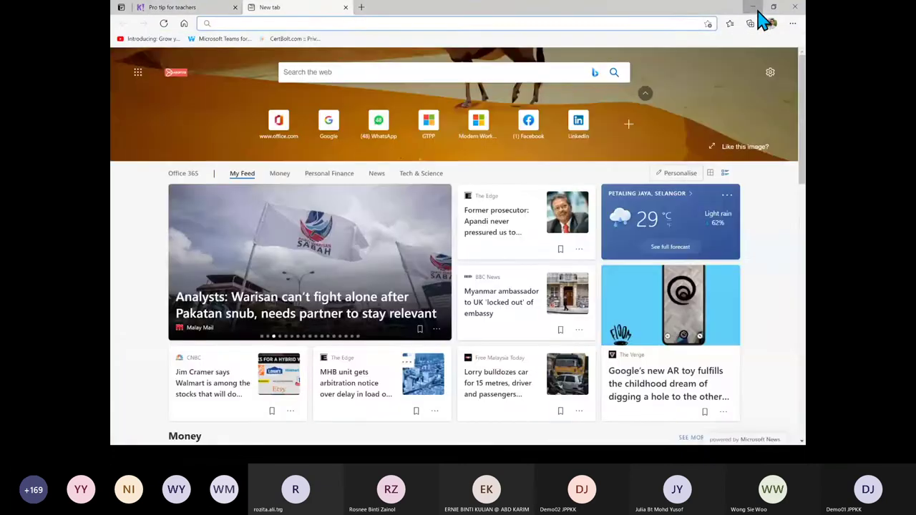
click(752, 7)
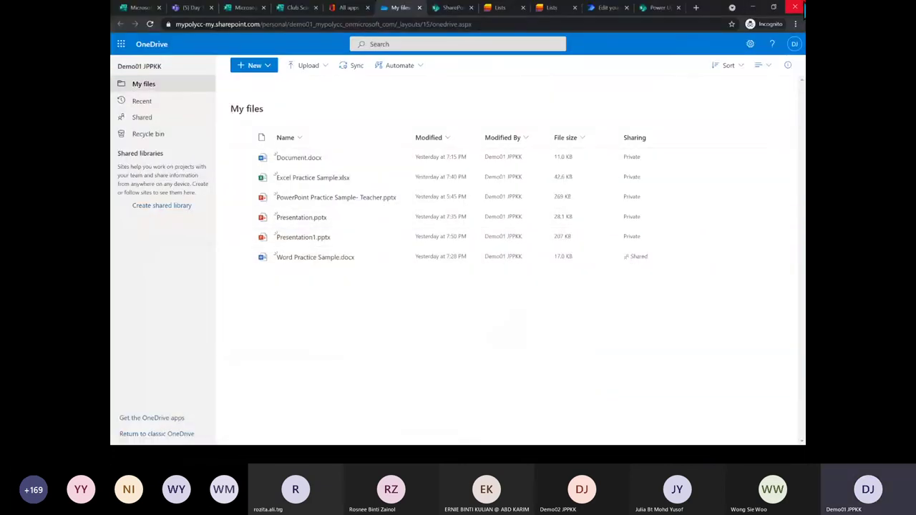
click(751, 7)
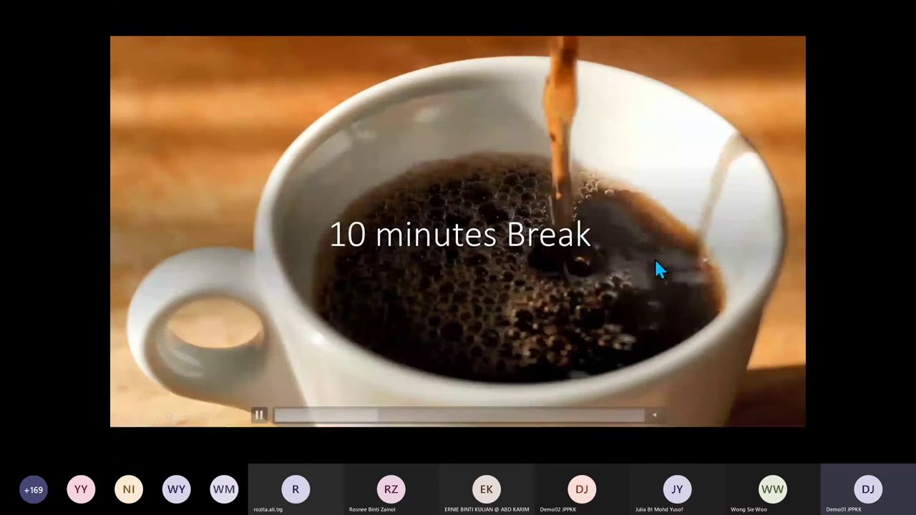
key(super+d)
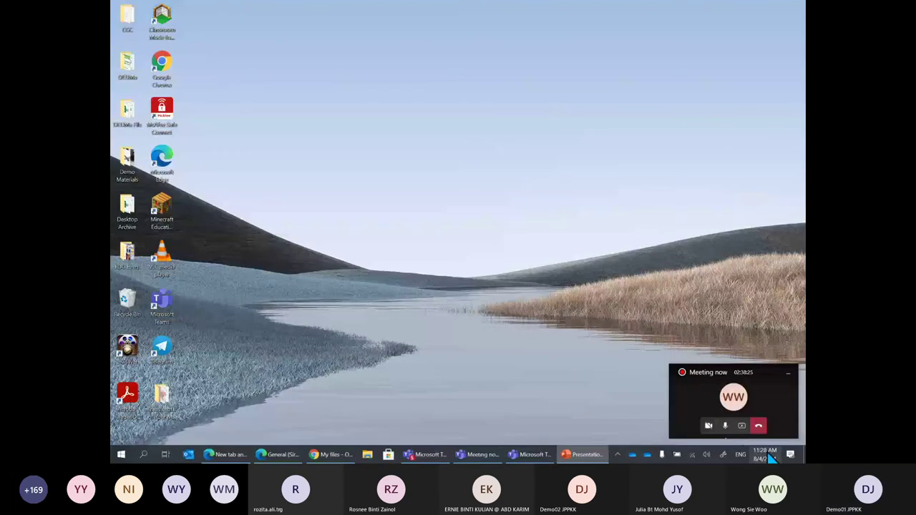
Step: Restore the Teams meeting window, close its chat and maximize the window
click(755, 405)
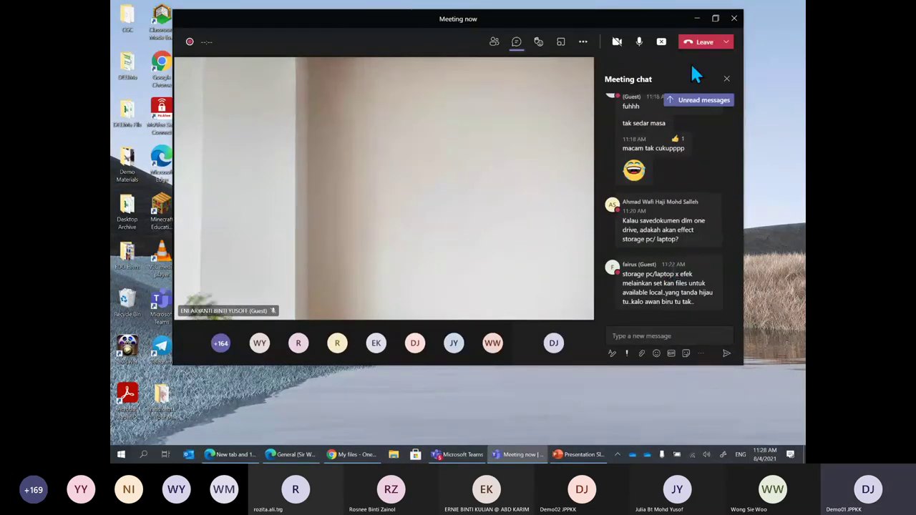
click(727, 79)
double_click(587, 25)
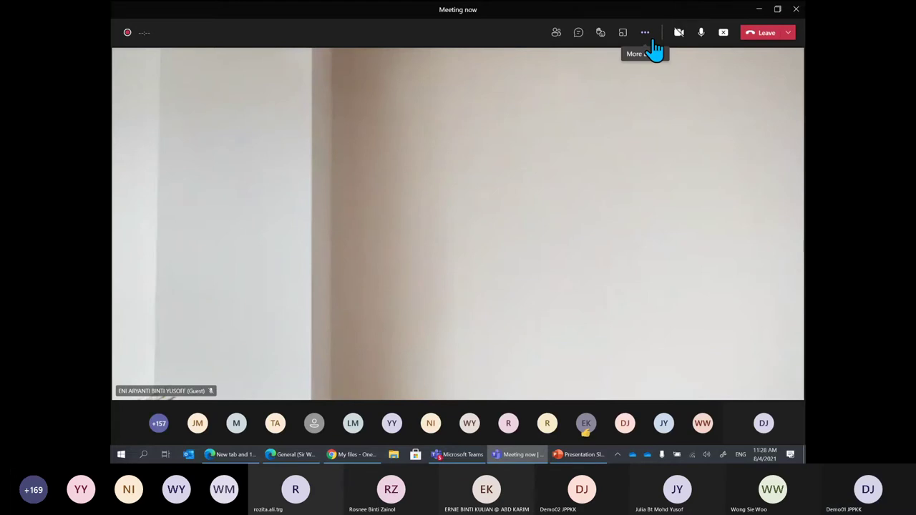
Step: Download the attendance list of the meeting and close the participants list
click(773, 68)
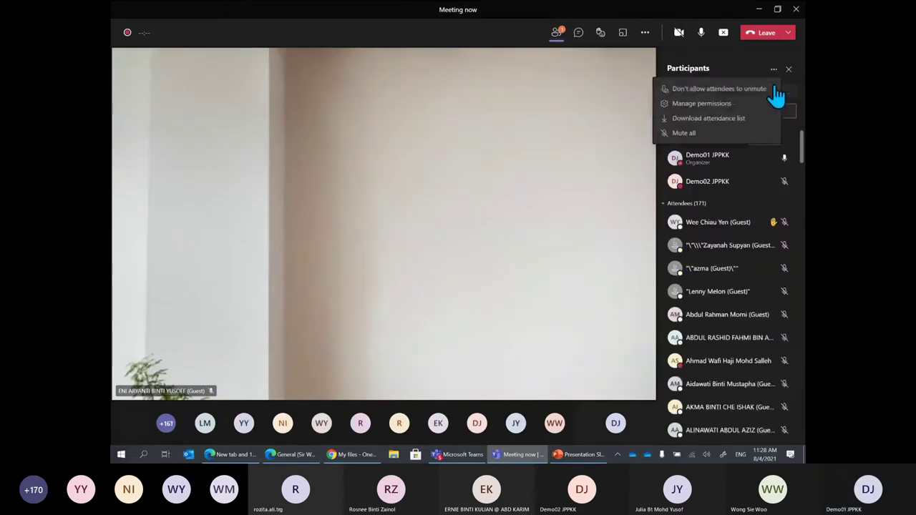
click(764, 120)
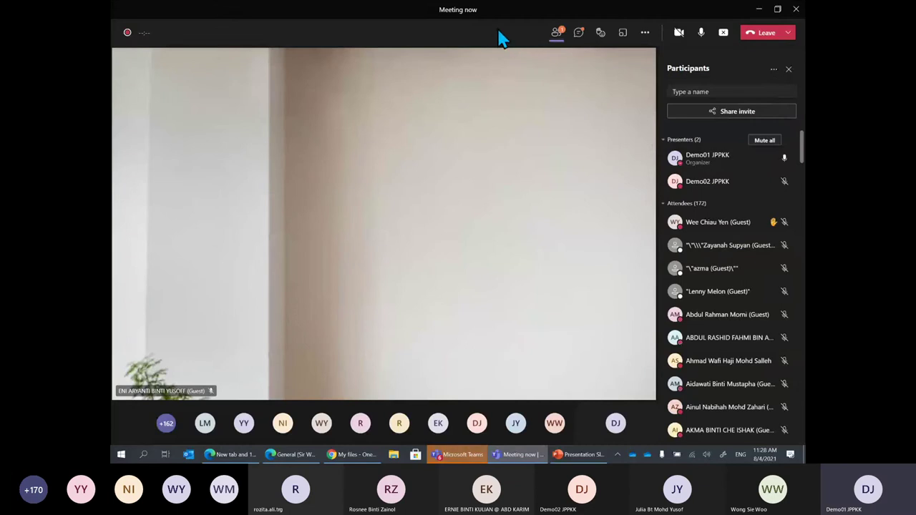
click(788, 69)
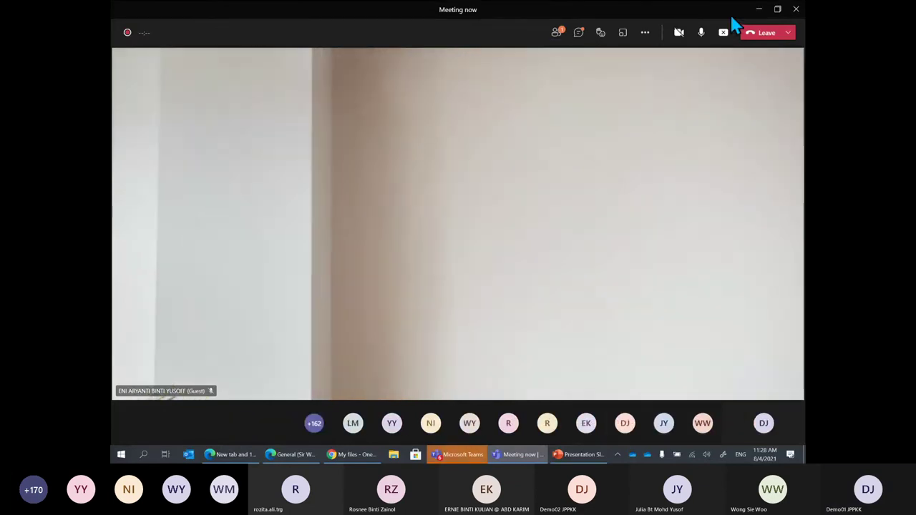
Step: Check the meeting's participants list, then minimize the meeting window and refresh the desktop
click(557, 35)
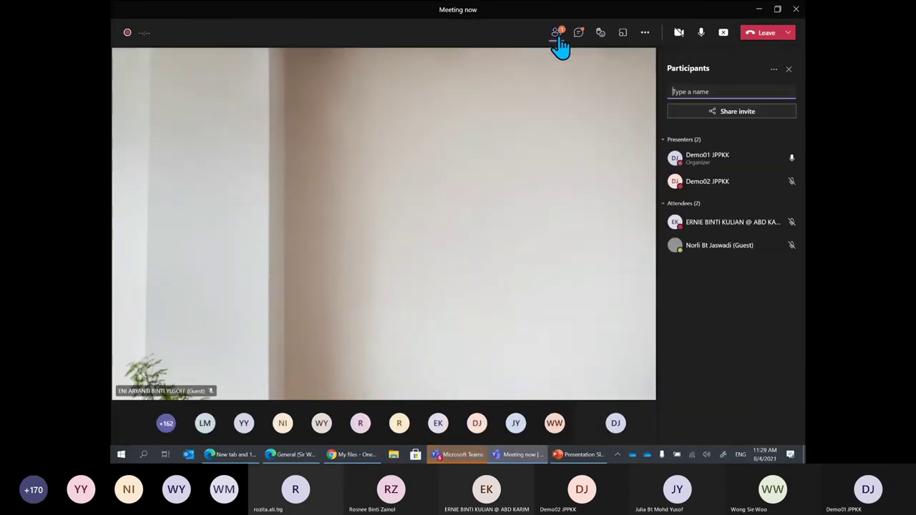
click(557, 37)
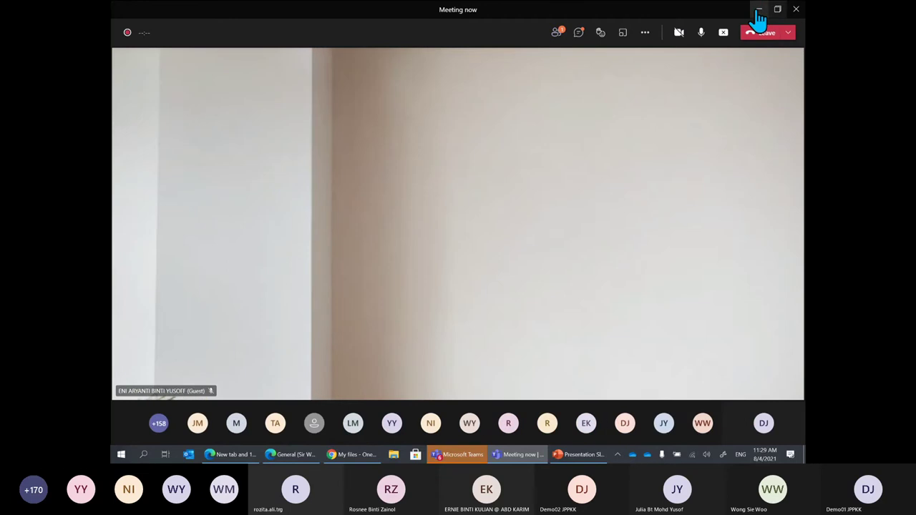
click(776, 10)
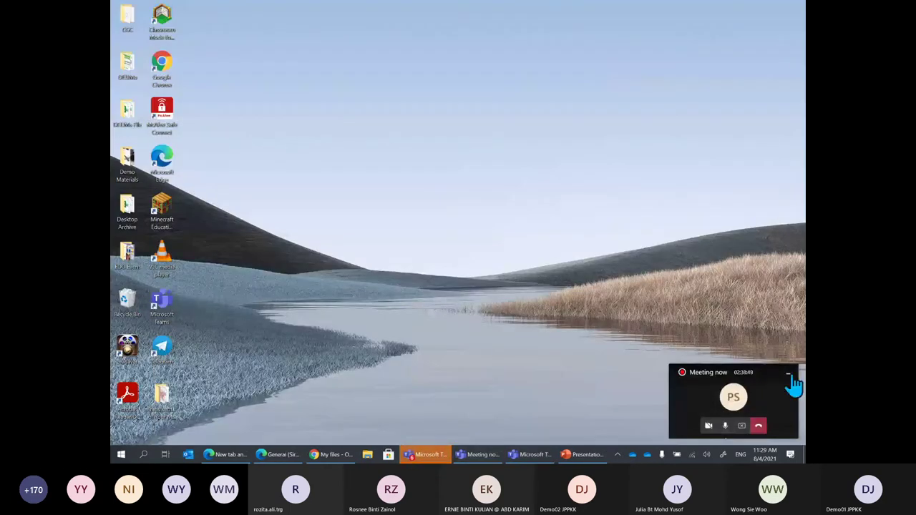
right_click(569, 224)
click(550, 247)
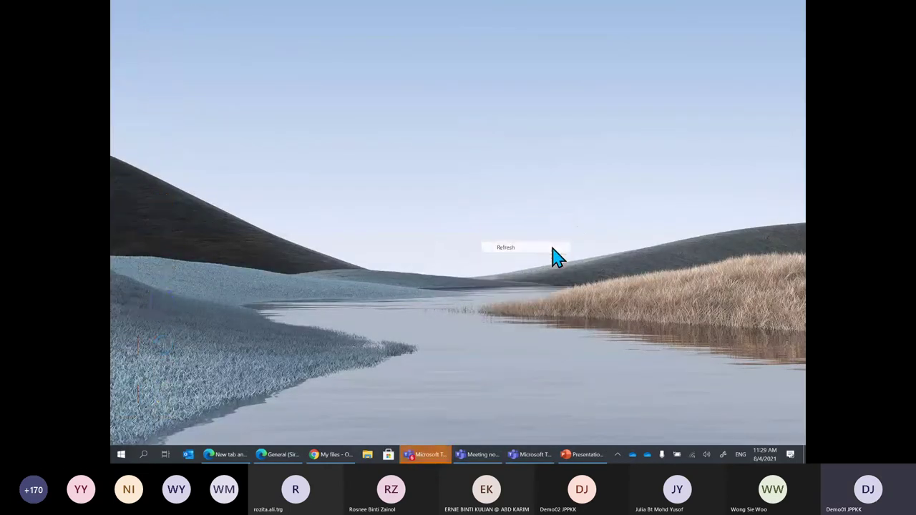
Step: Switch to the PowerPoint presentation and start the slide show from slide 61, "App Templates for Microsoft Teams"
click(585, 452)
click(167, 169)
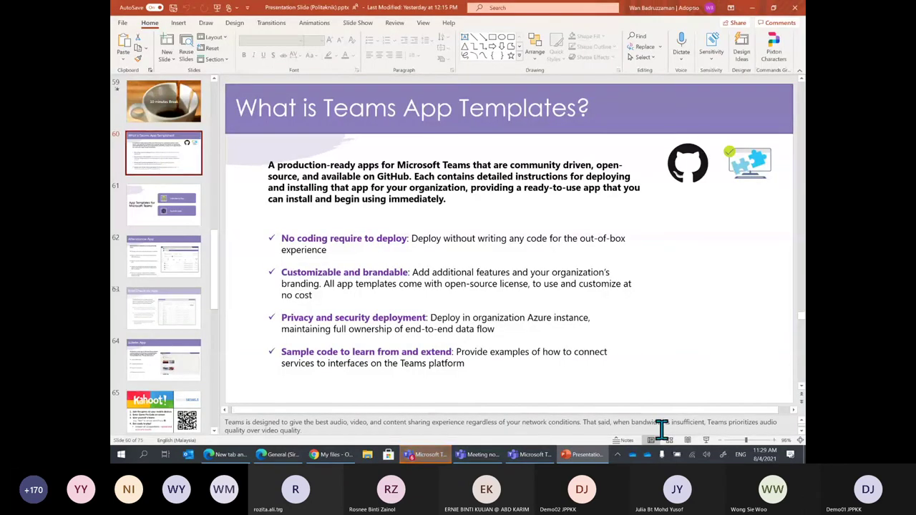
click(182, 115)
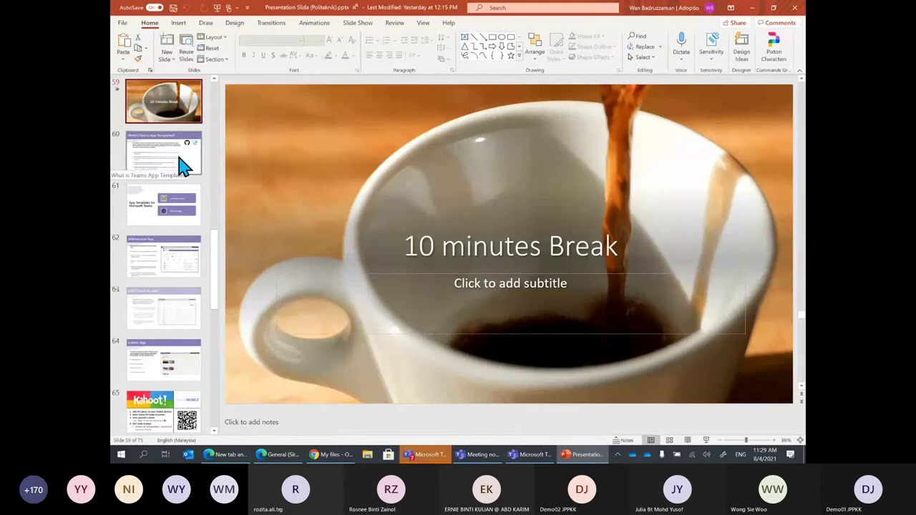
click(183, 219)
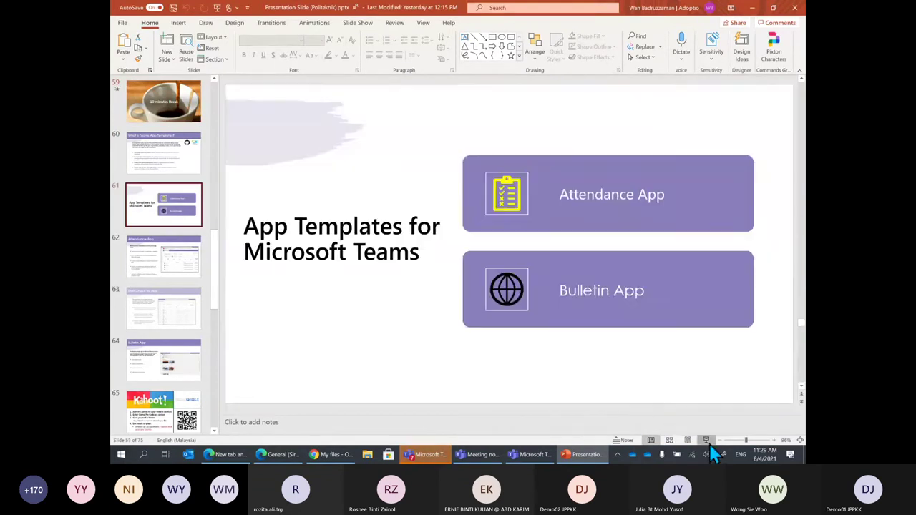
click(706, 440)
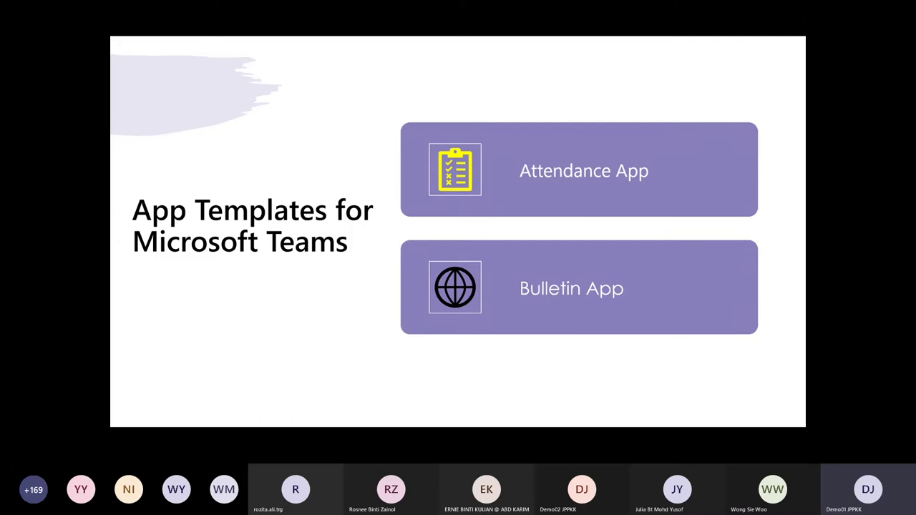
Step: End the slide show and minimize the presentation window
key(Escape)
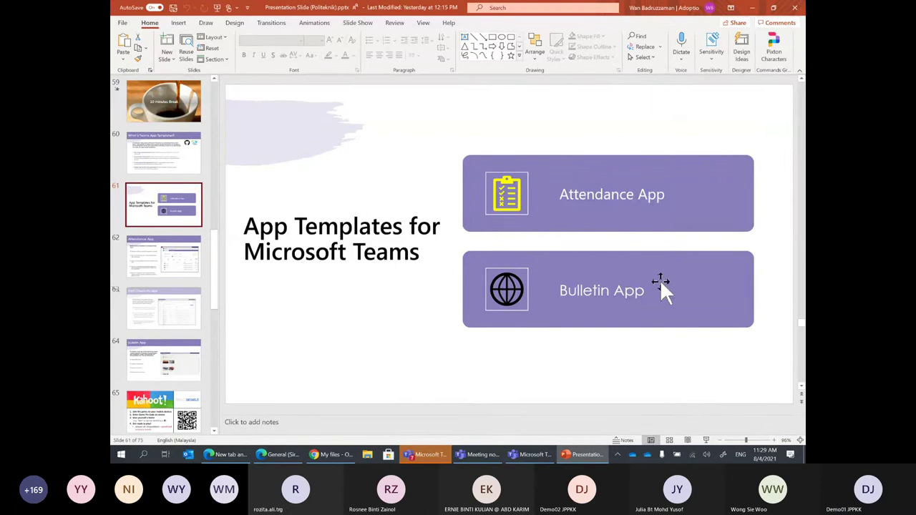
mouse_move(437, 454)
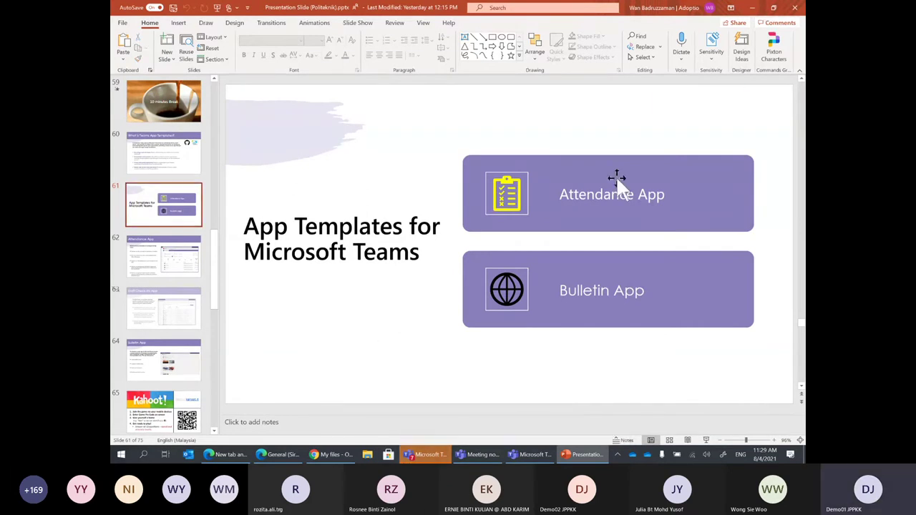
click(756, 11)
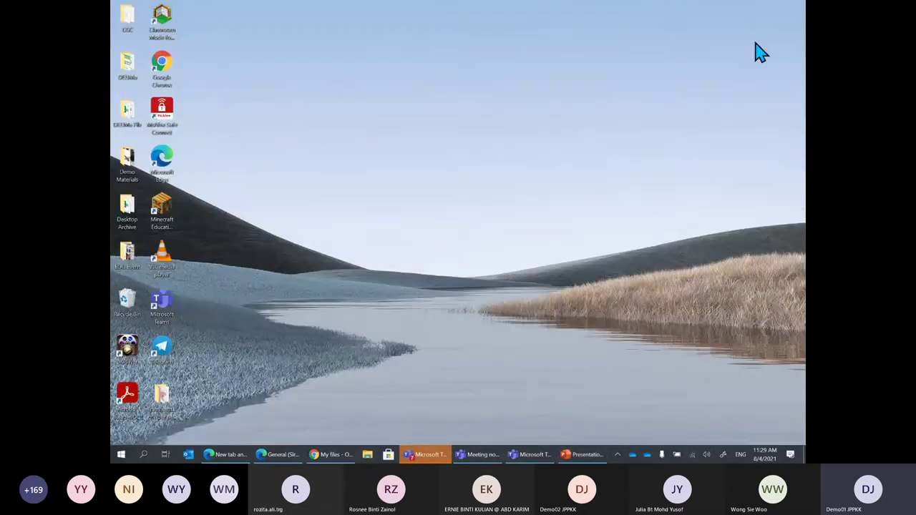
Step: Bring up the main Microsoft Teams window with the overview of all teams, keeping the meeting window minimized
click(519, 455)
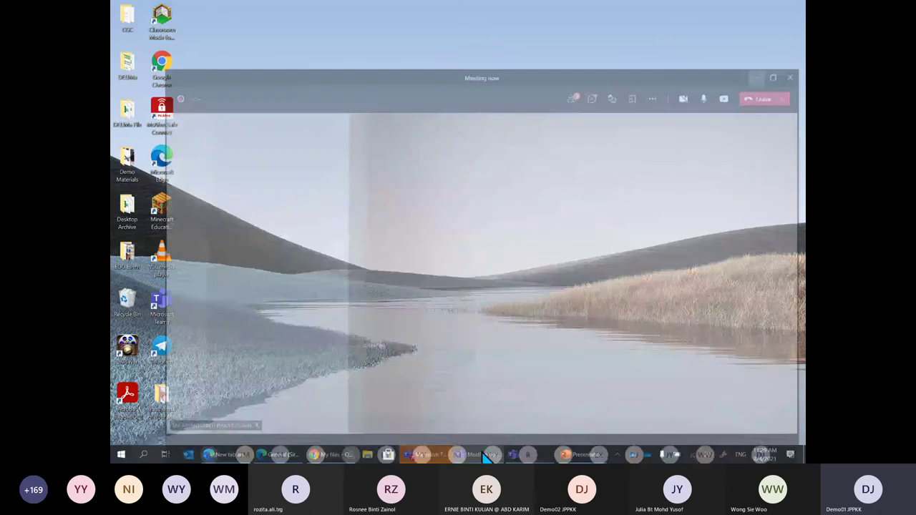
click(488, 458)
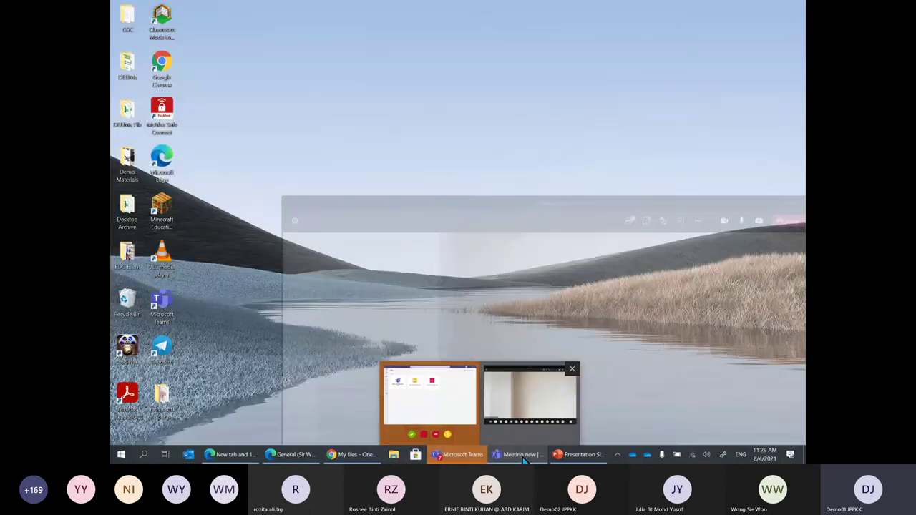
click(394, 412)
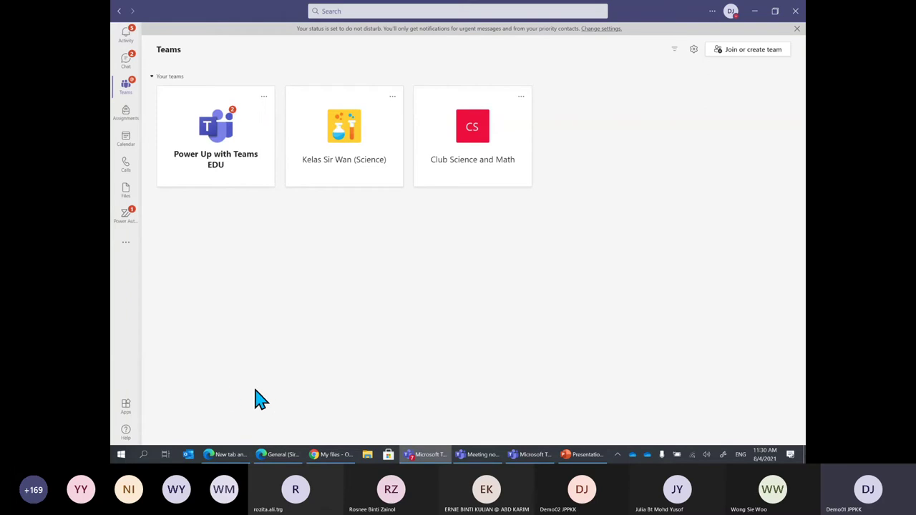
Step: Switch to the Edge window with the Sir Wan Math Class team and dismiss the desktop notification prompt
click(230, 455)
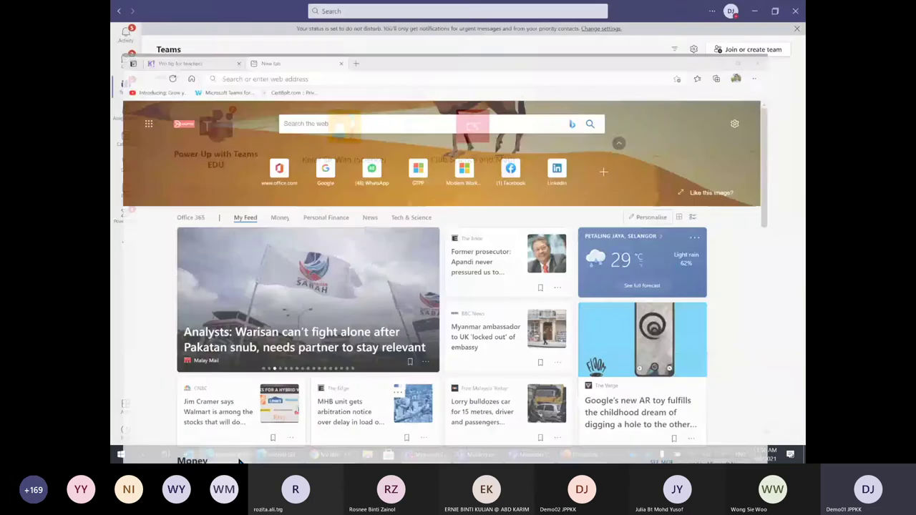
click(279, 454)
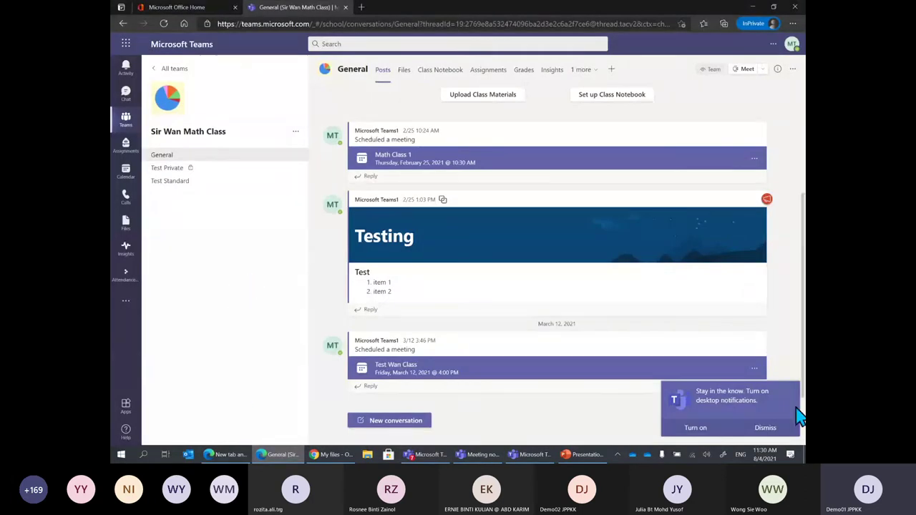
click(765, 427)
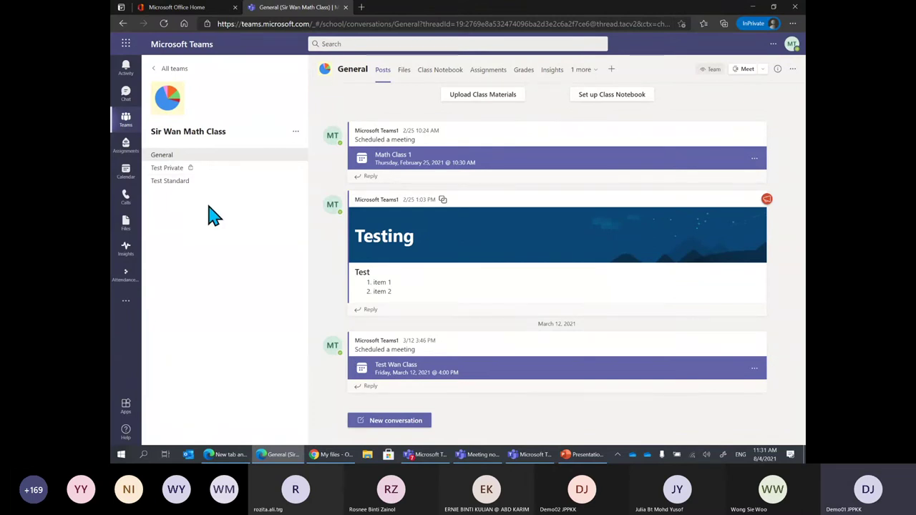
Step: Search the additional Teams apps for "atte" to locate AttendanceAppUMP, then close the app list
click(127, 304)
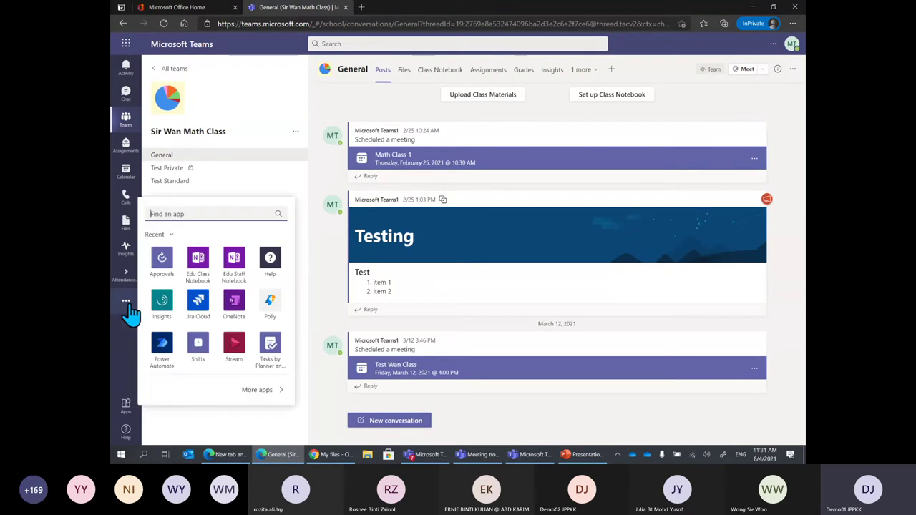
text(atte)
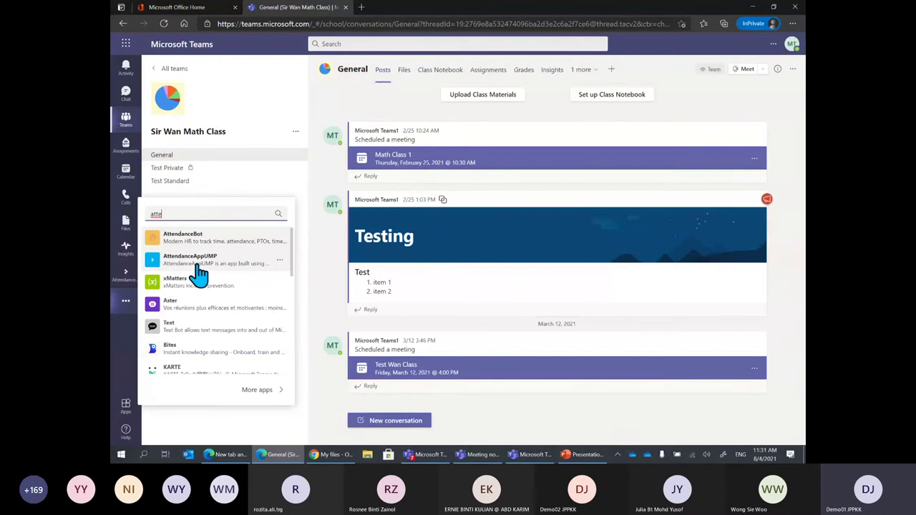
click(215, 432)
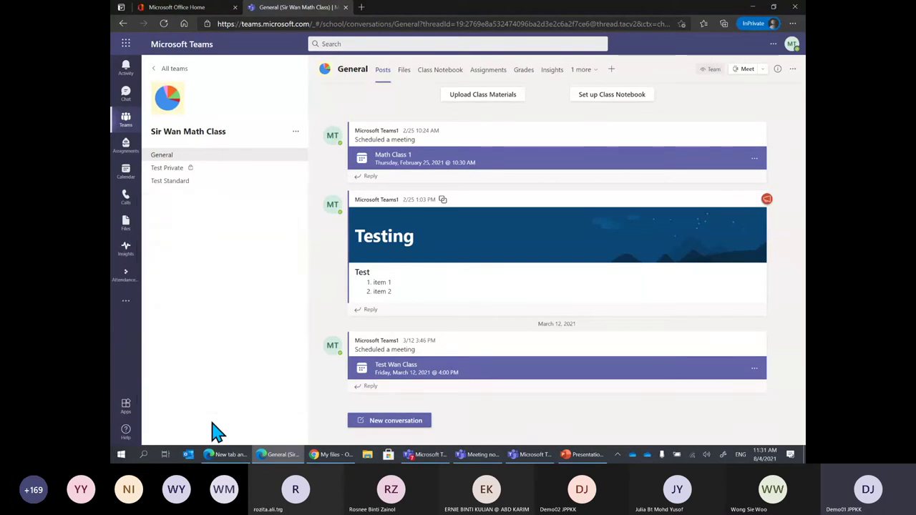
click(123, 306)
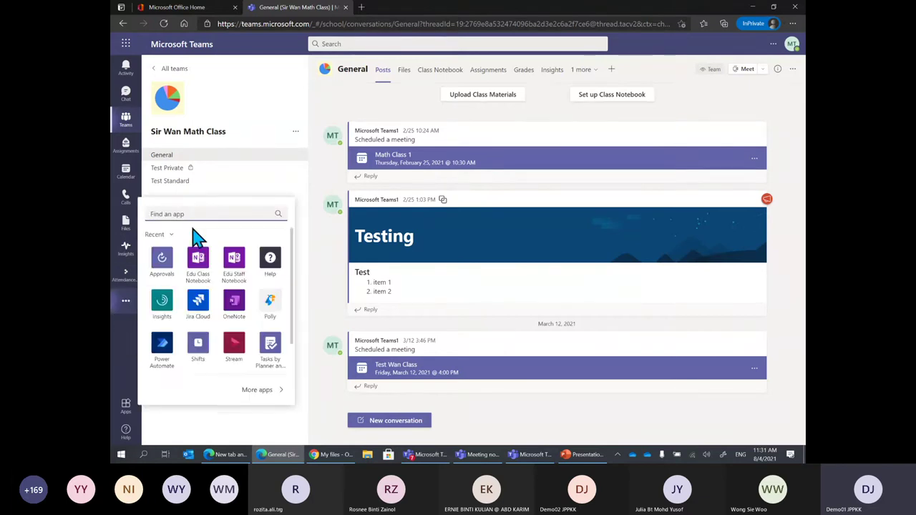
click(126, 301)
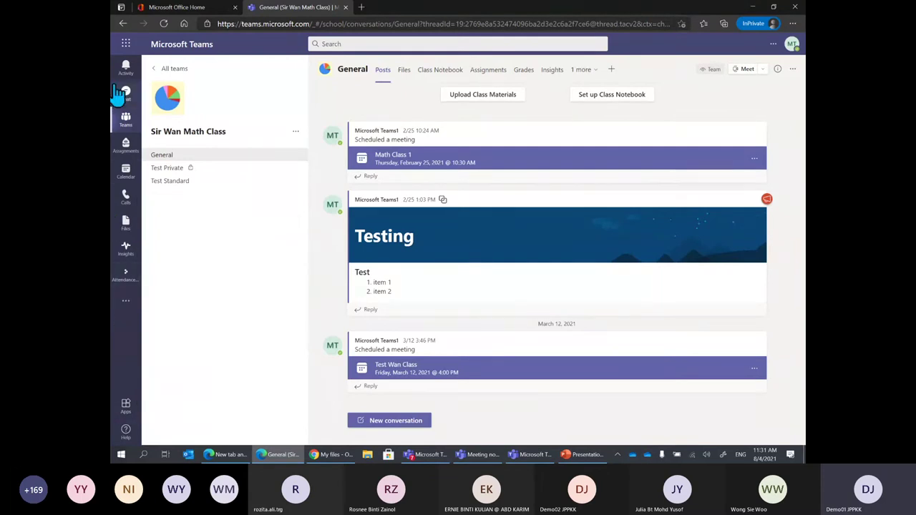
Step: Open the AttendanceAppUMP app and select Sir Wan Math Class as the class for taking attendance
click(125, 279)
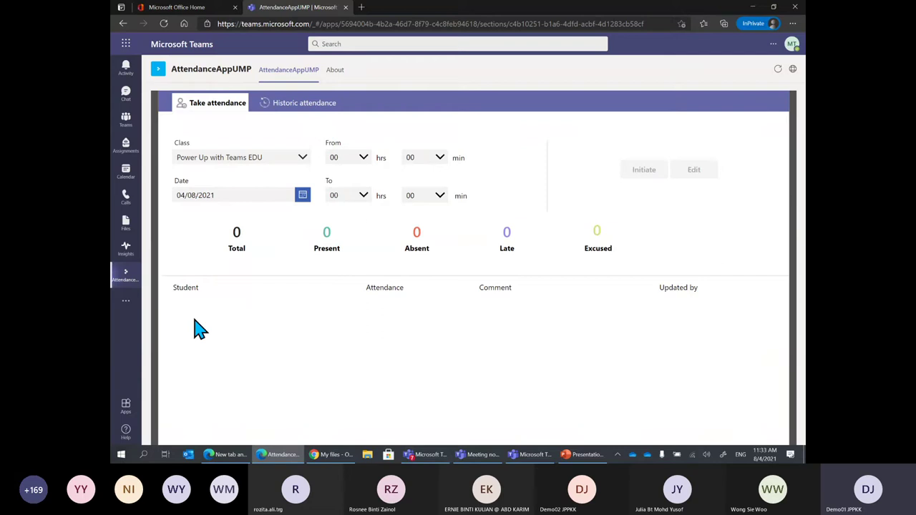
click(303, 165)
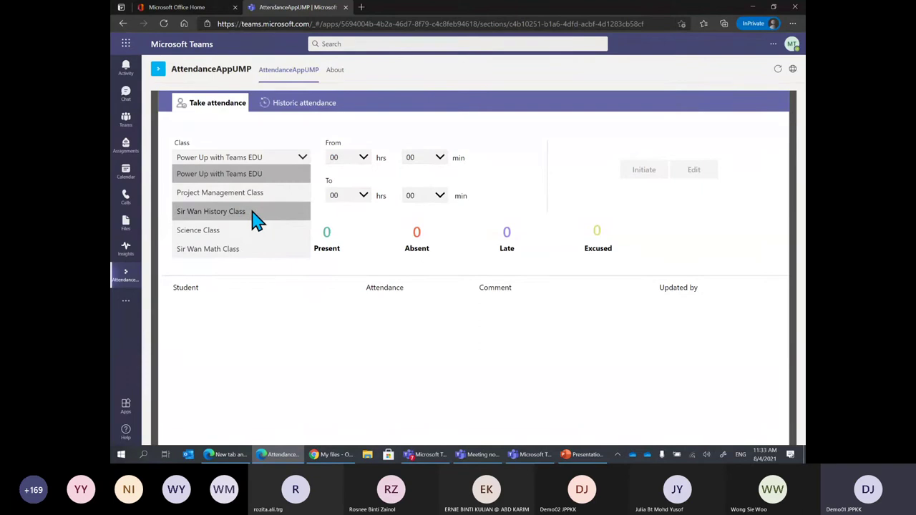
click(232, 249)
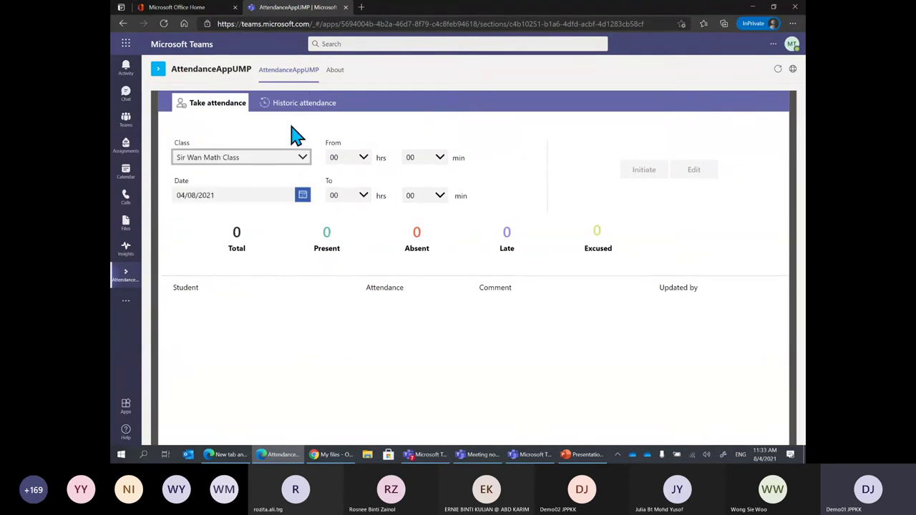
Step: Set the class time from 12:00 to 13:00 and initiate the attendance
click(364, 159)
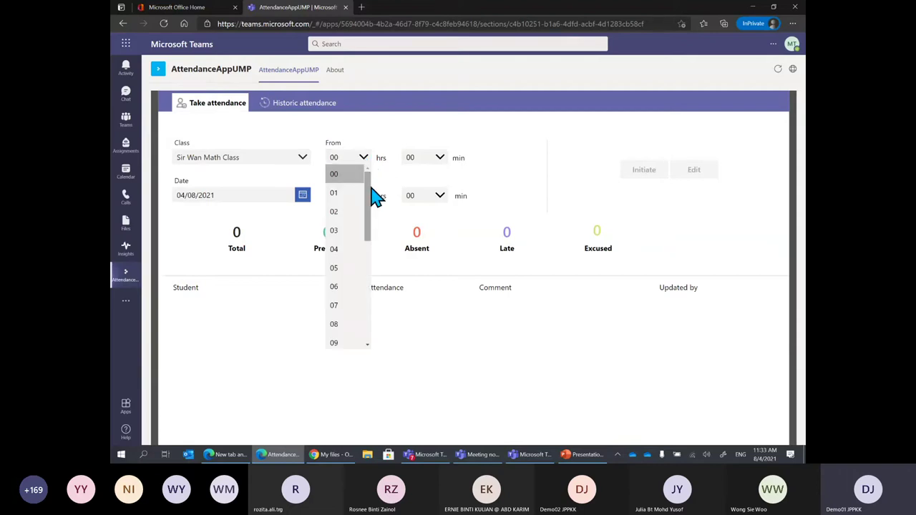
drag(370, 184, 369, 266)
click(339, 247)
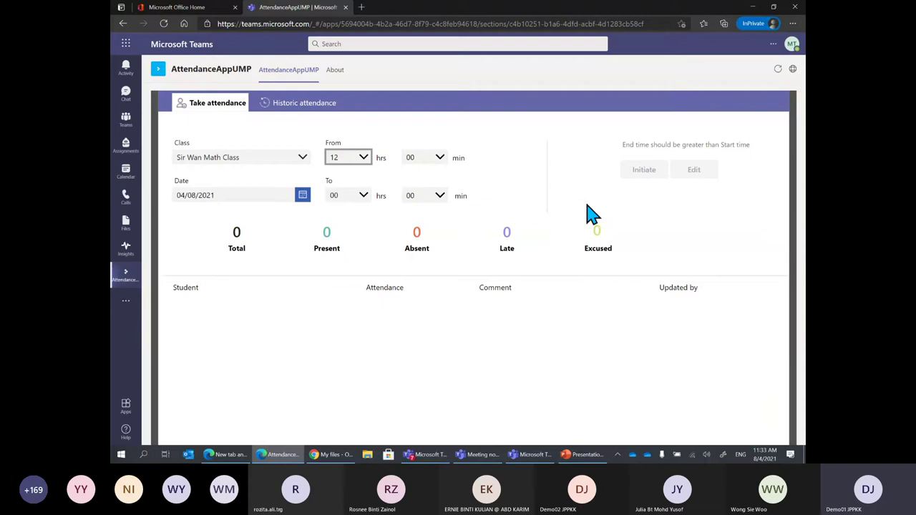
click(363, 200)
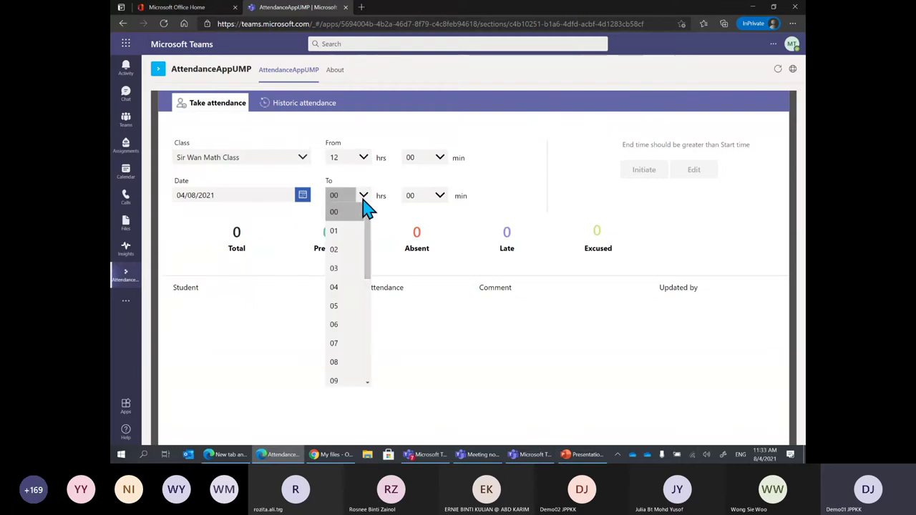
drag(369, 240, 370, 323)
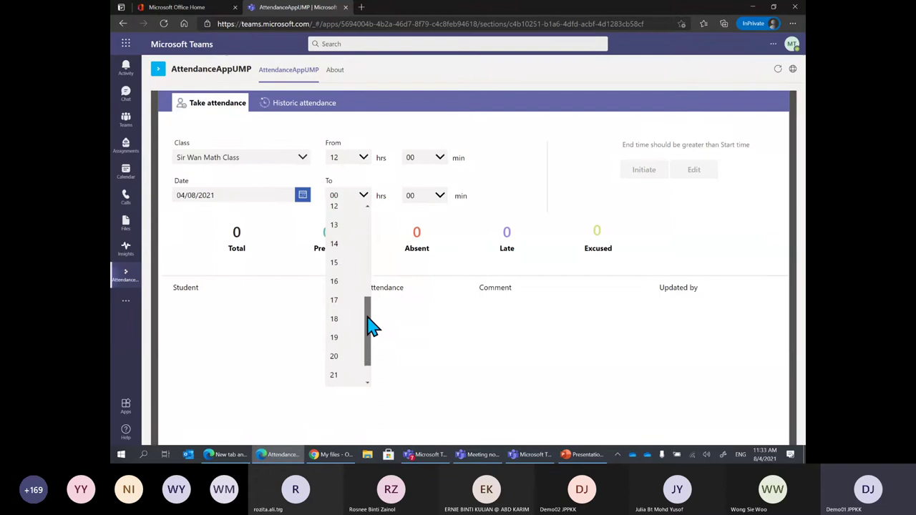
click(343, 225)
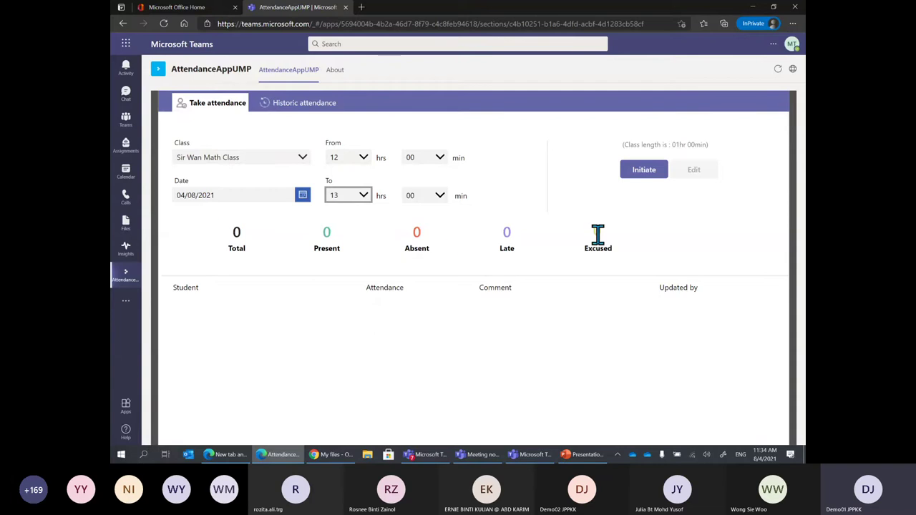
click(647, 178)
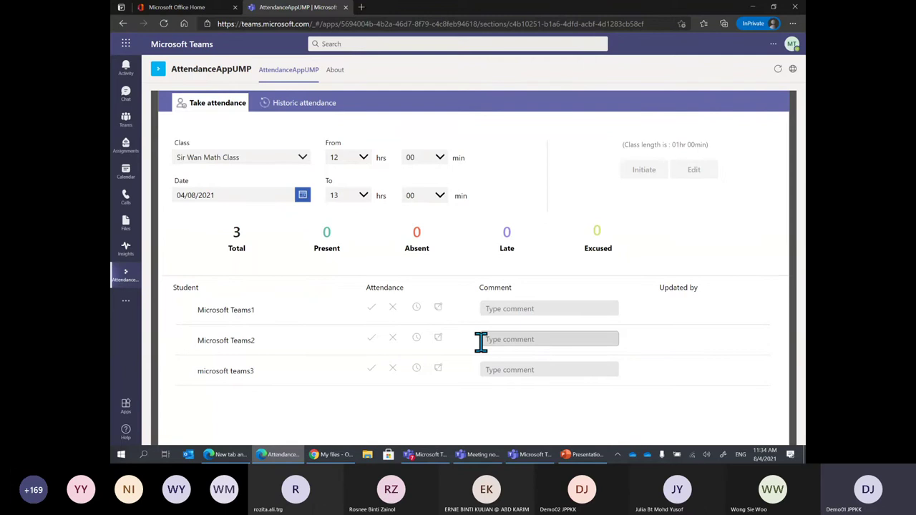
Step: Mark Microsoft Teams1 as present, Microsoft Teams2 as absent and microsoft teams3 as late
click(372, 310)
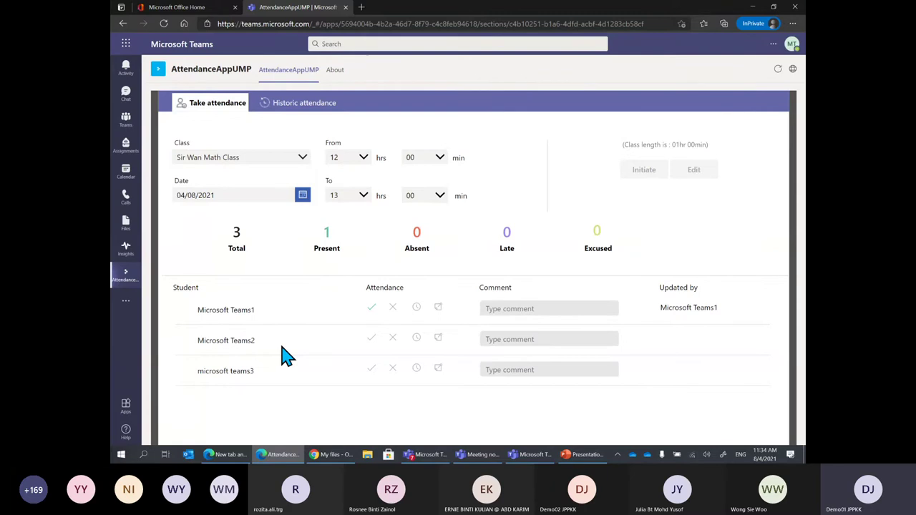
click(393, 339)
click(418, 247)
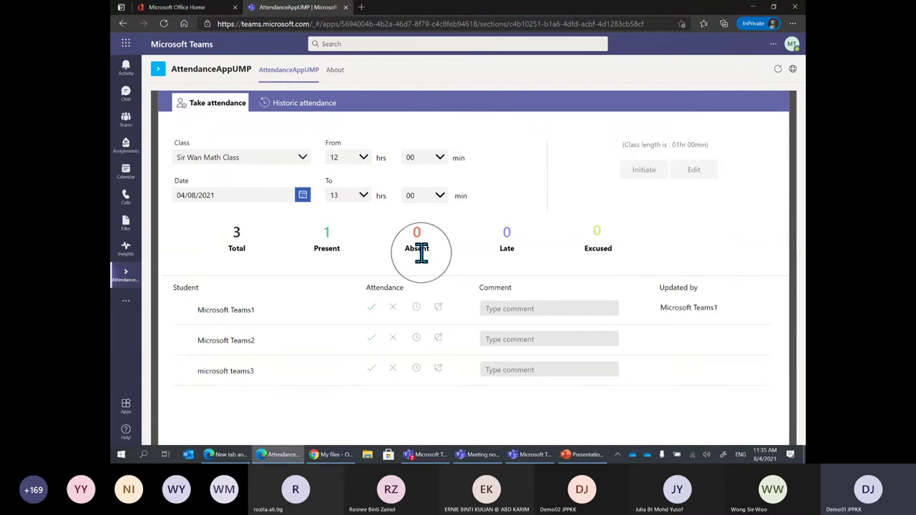
click(395, 339)
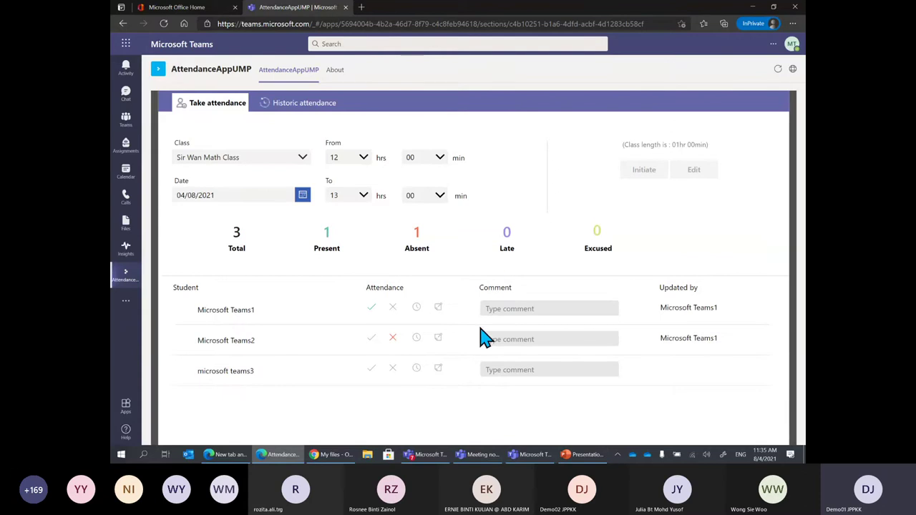
click(416, 367)
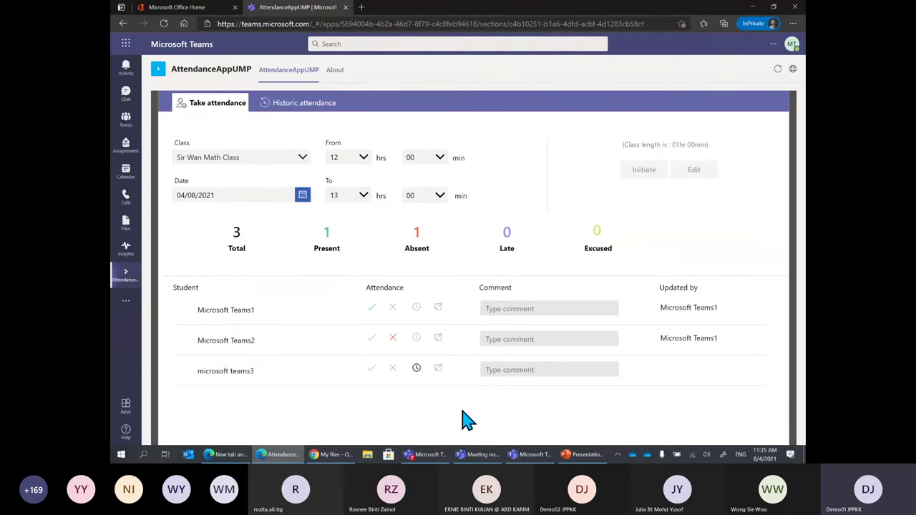
Step: Record microsoft teams3 as late with the comment "Sakit Perut"
click(416, 366)
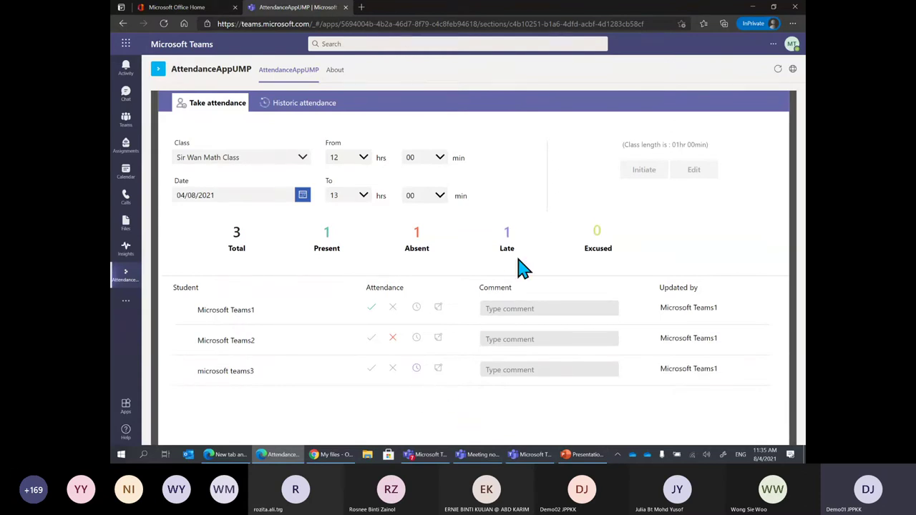
click(507, 369)
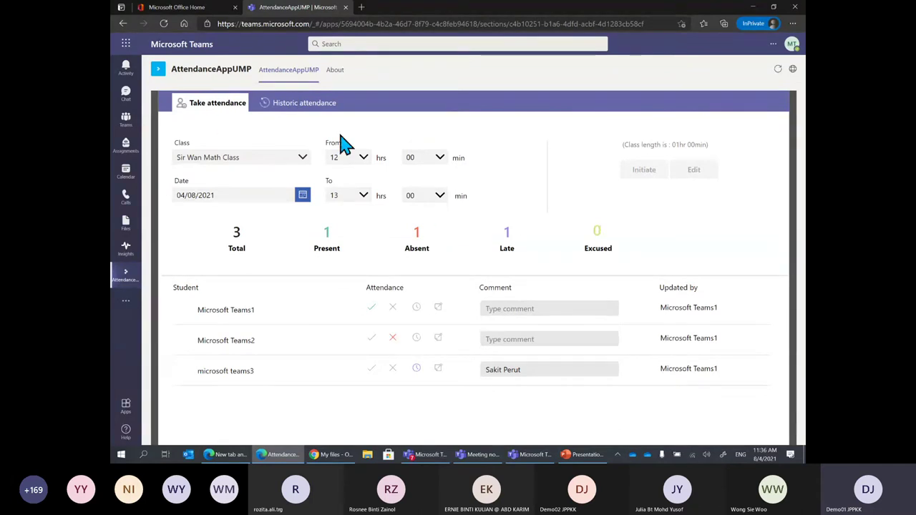
Step: Open the historic attendance view and choose Sir Wan Math Class after checking Project Management Class
click(298, 102)
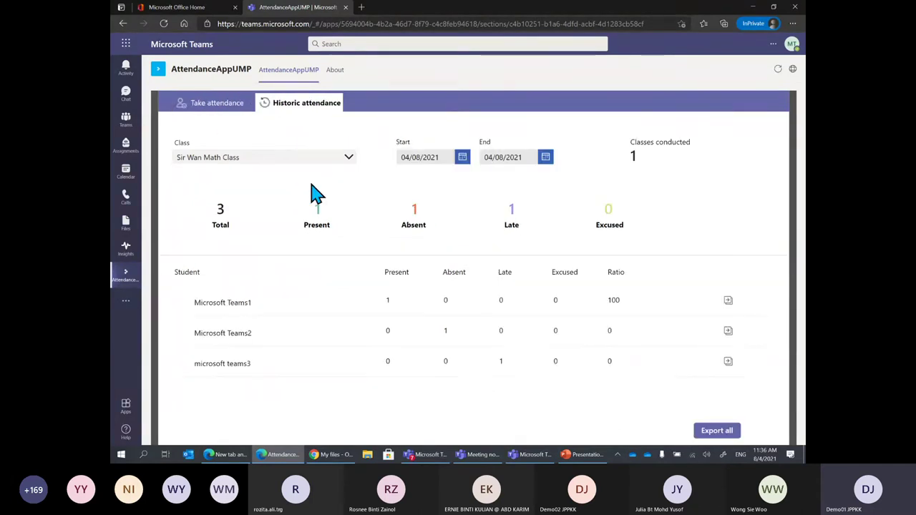
click(350, 160)
click(319, 193)
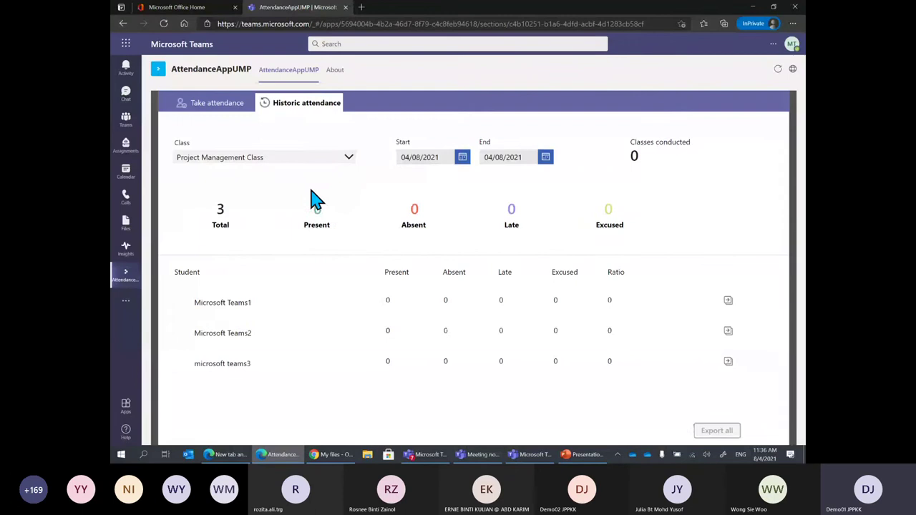
click(350, 159)
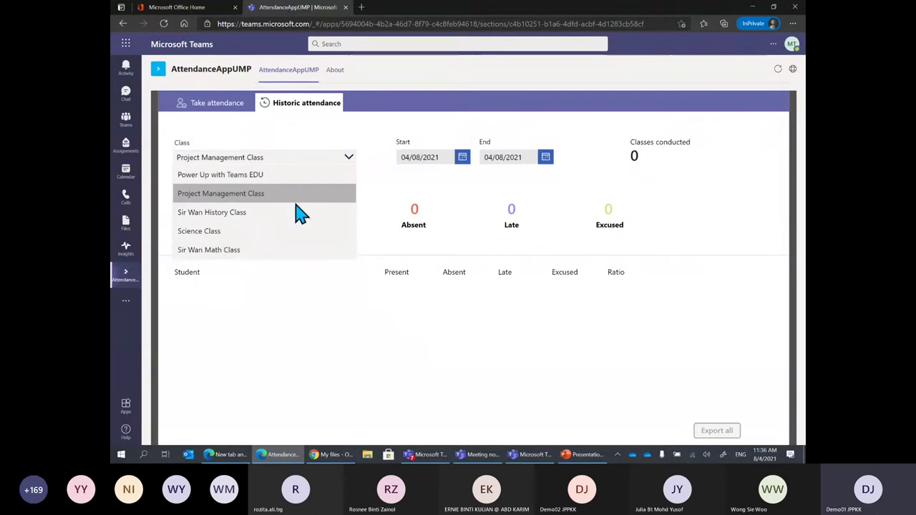
click(226, 255)
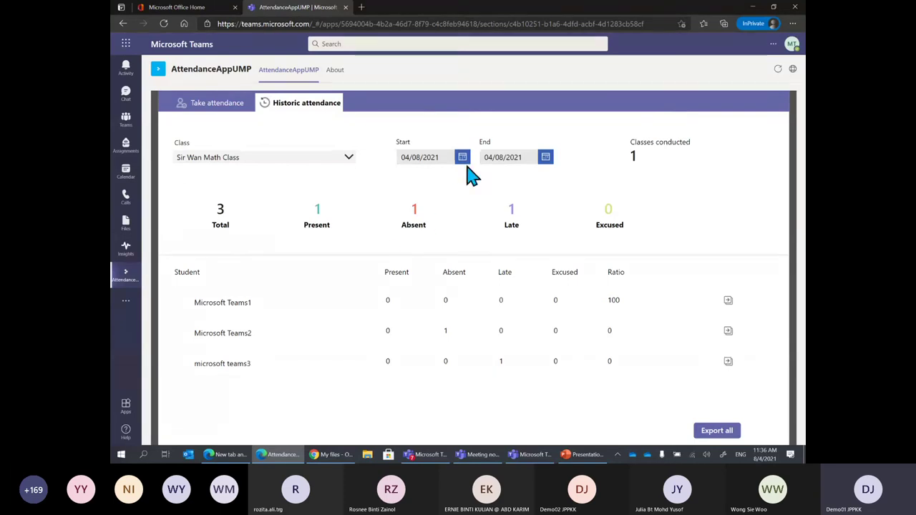
Step: Set the historic attendance period to start on 8 March 2021 and end on 8 April 2021
click(462, 158)
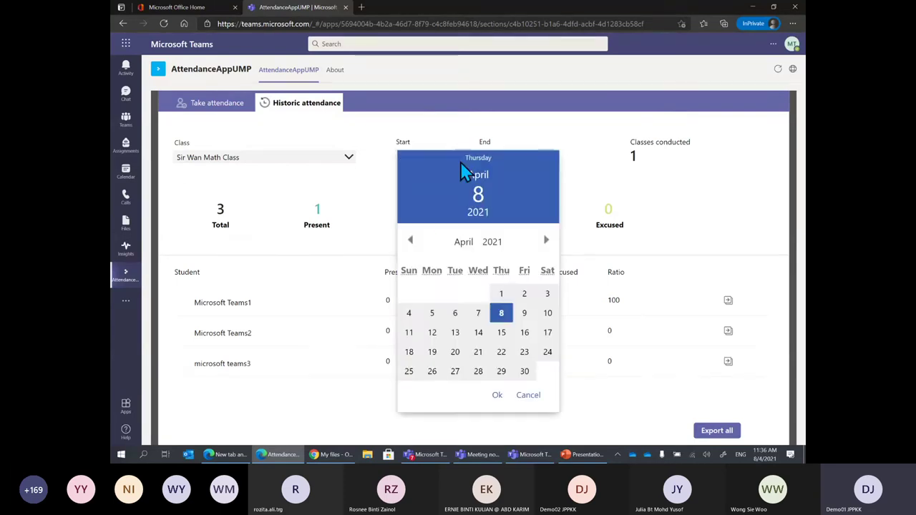
click(409, 241)
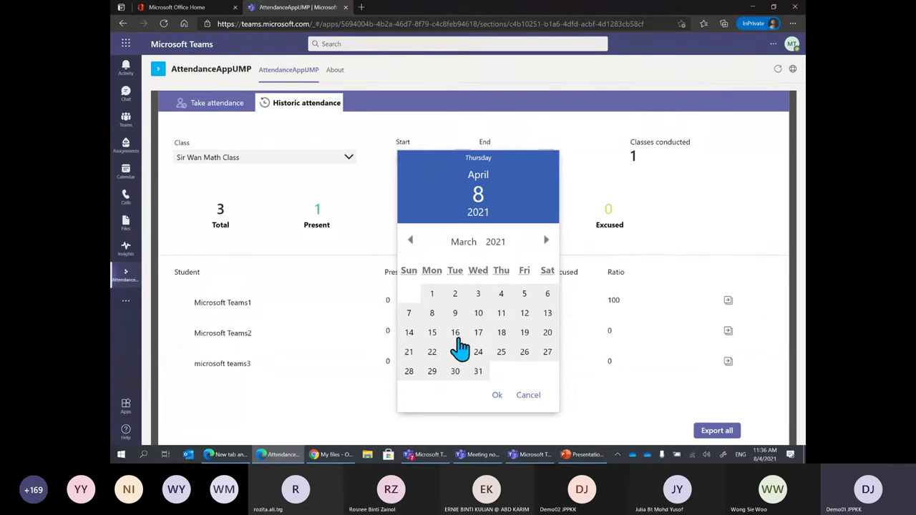
click(432, 313)
click(546, 241)
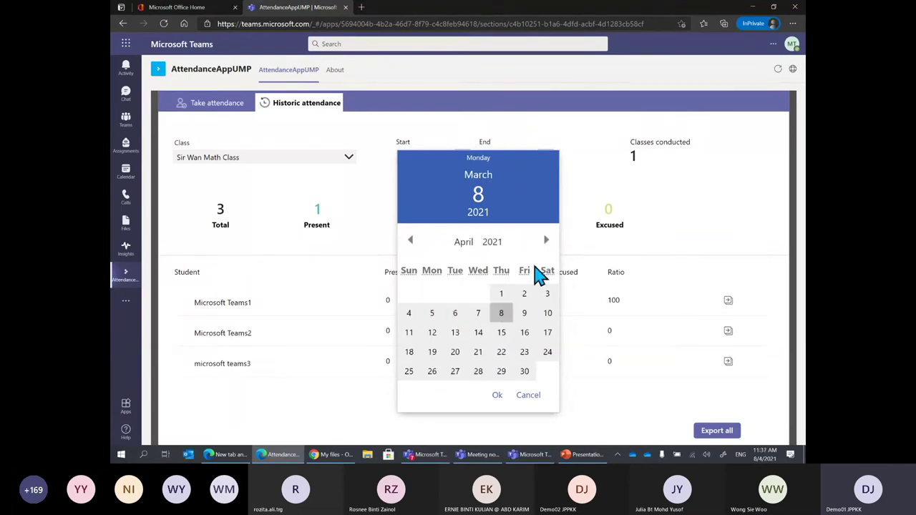
click(501, 315)
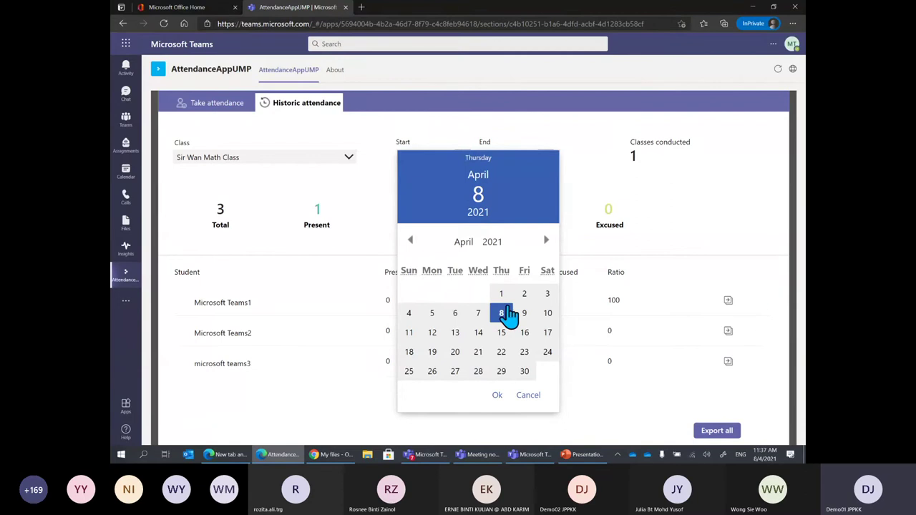
click(410, 241)
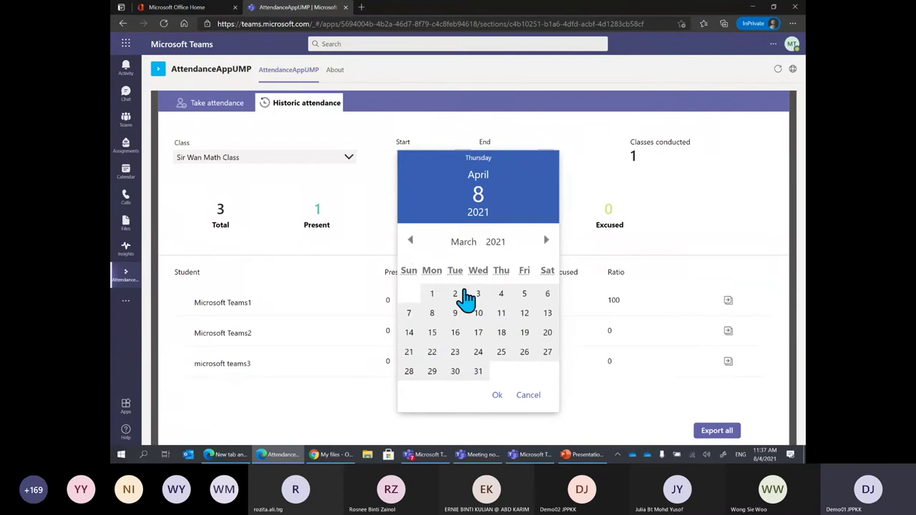
click(431, 313)
click(497, 397)
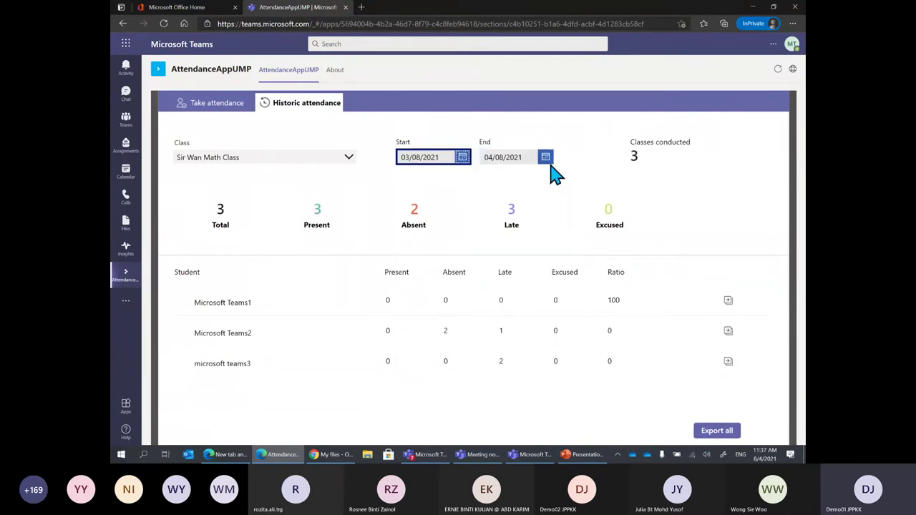
click(547, 159)
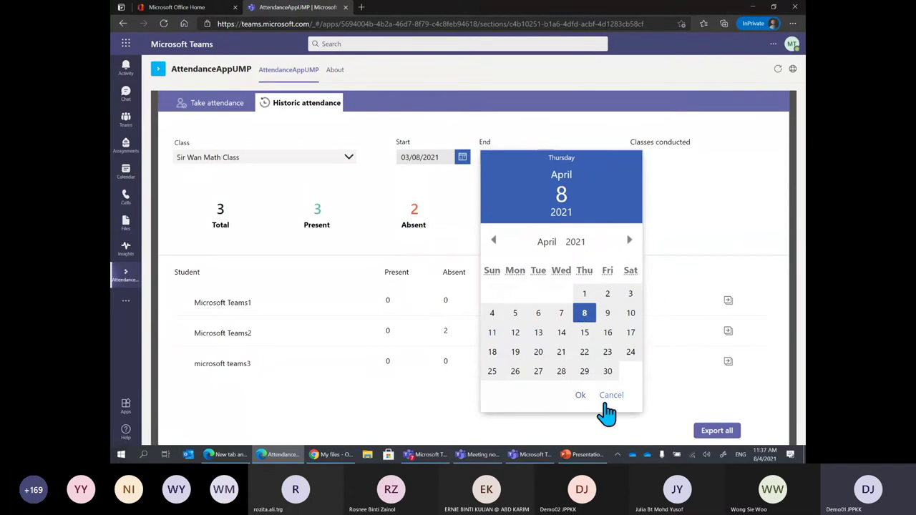
click(581, 395)
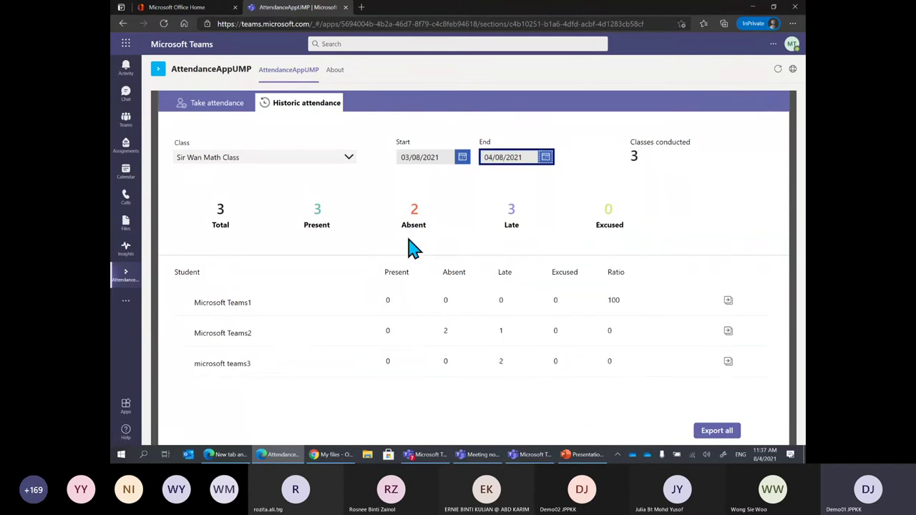
click(349, 207)
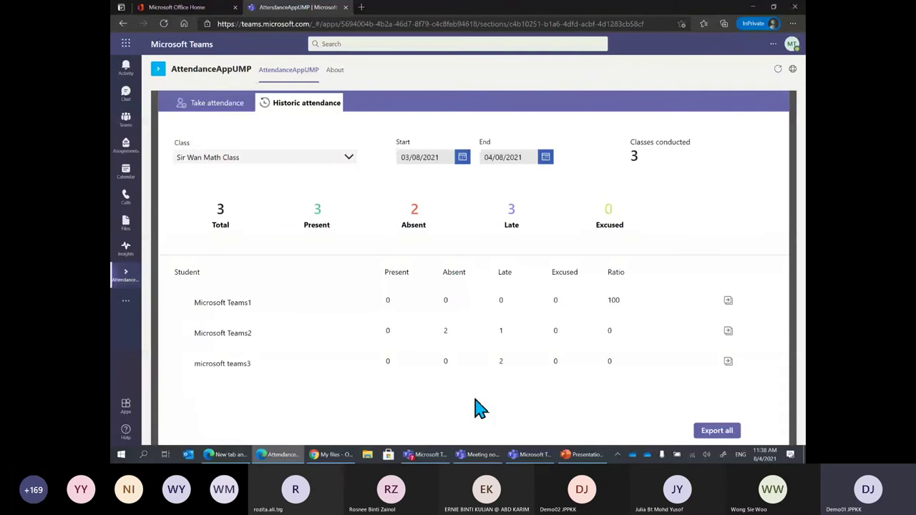
Step: Export all the historic attendance records and open OneDrive from the Microsoft Office Home page
click(717, 432)
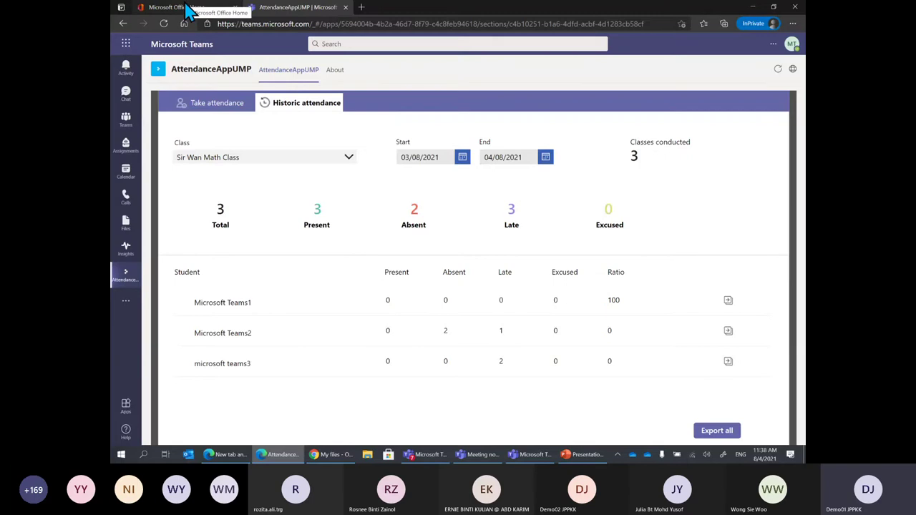
click(190, 9)
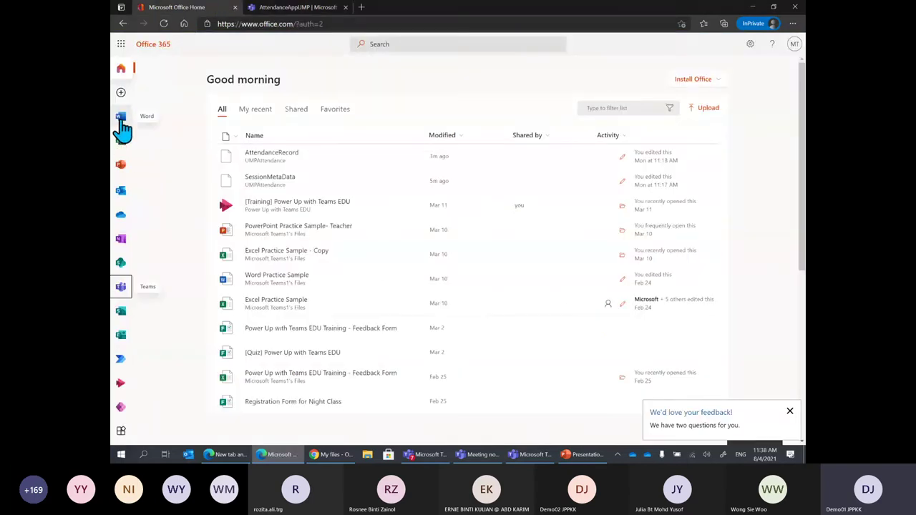
click(122, 216)
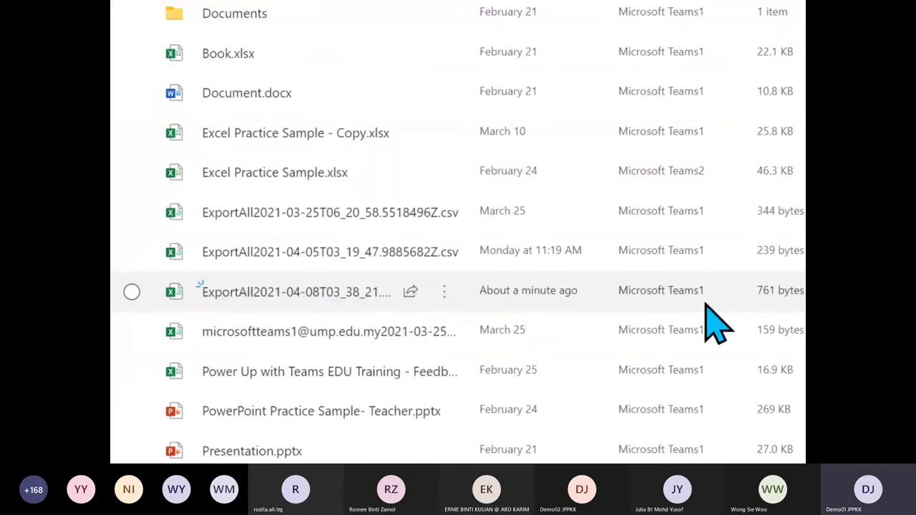
Step: Open the newly exported ExportAll2021-04-08 CSV file and fit its Name, Class and Date columns to their contents
mouse_move(238, 295)
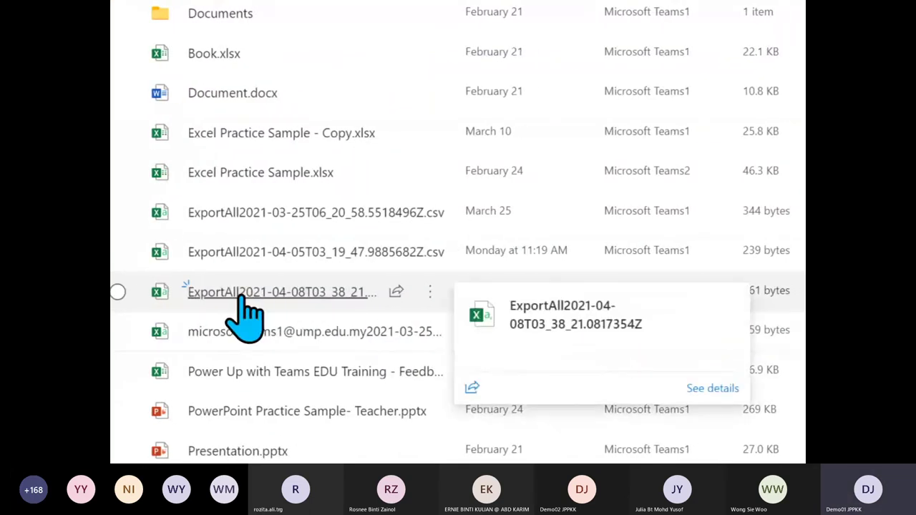
click(239, 296)
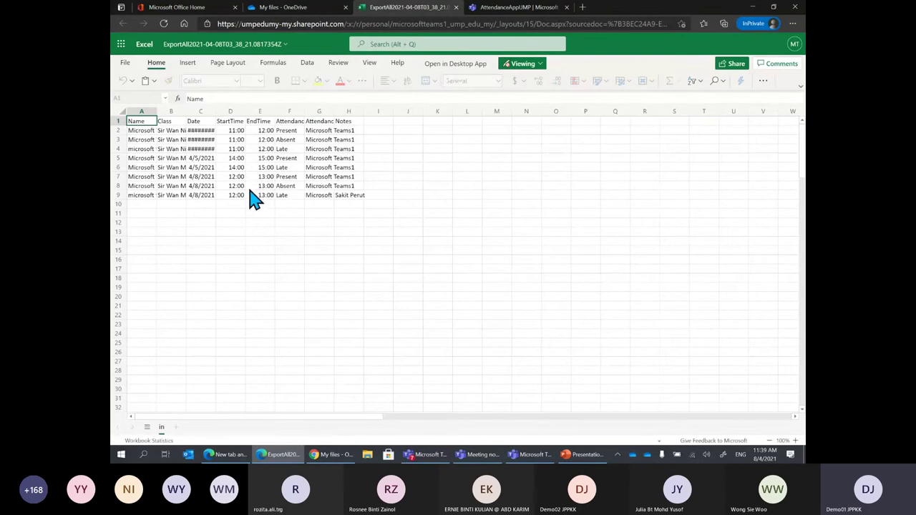
double_click(216, 112)
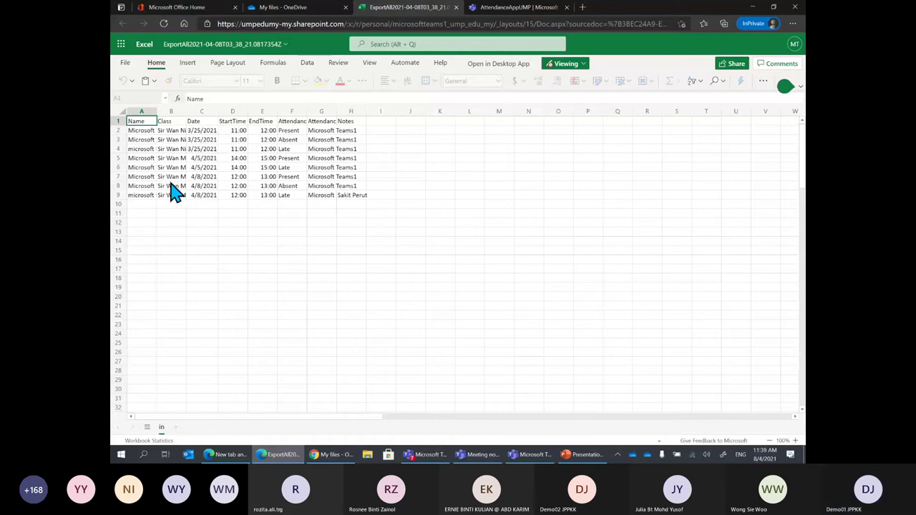
double_click(186, 112)
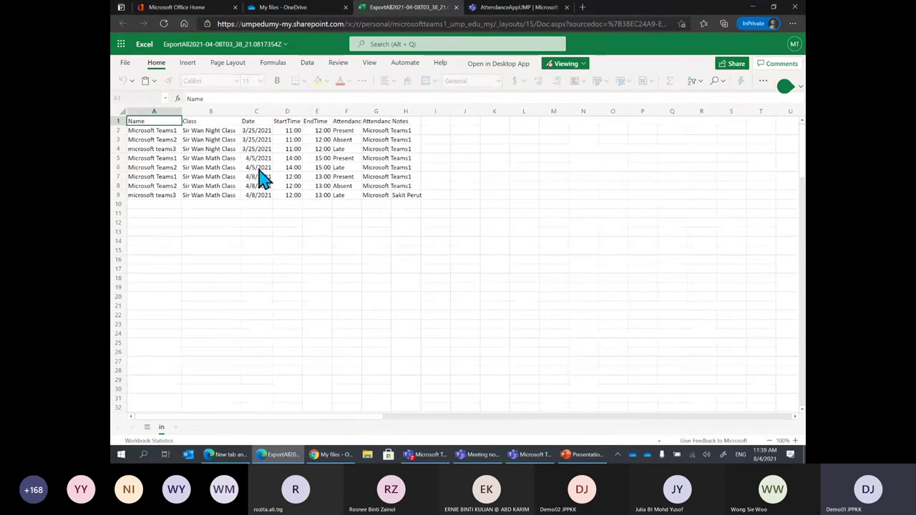
Step: Examine the exported students' class, date, start and end times, and attendance statuses
click(164, 158)
click(211, 159)
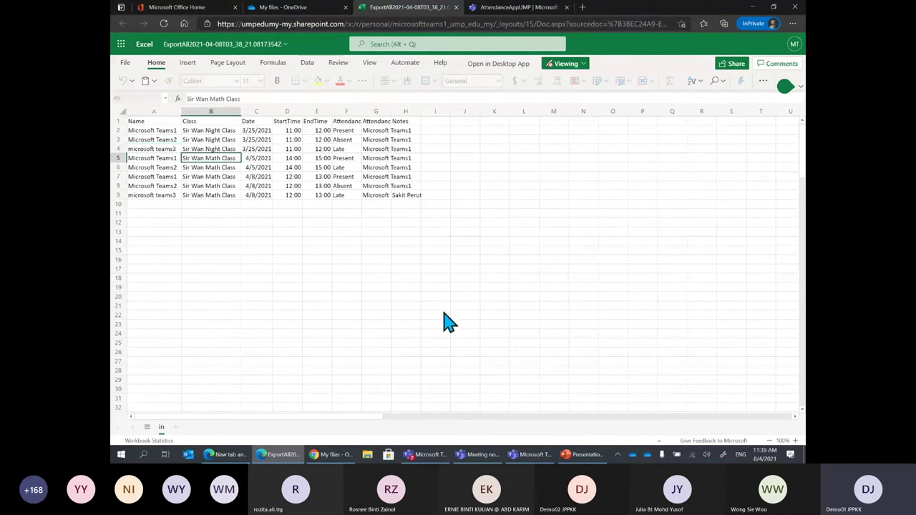
click(246, 149)
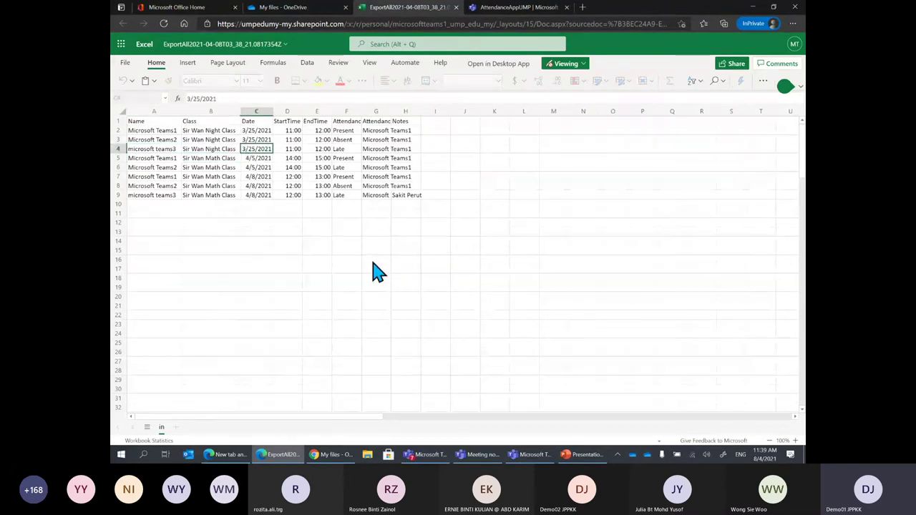
click(295, 148)
click(319, 149)
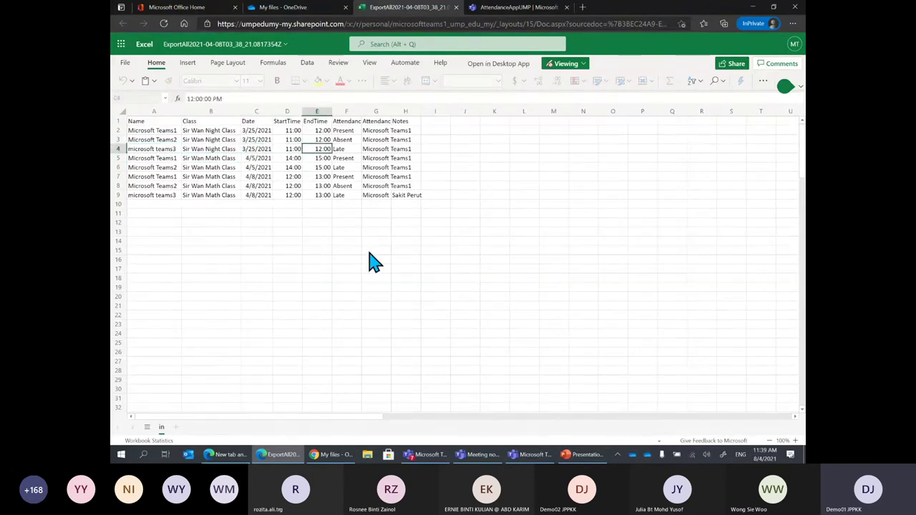
click(350, 140)
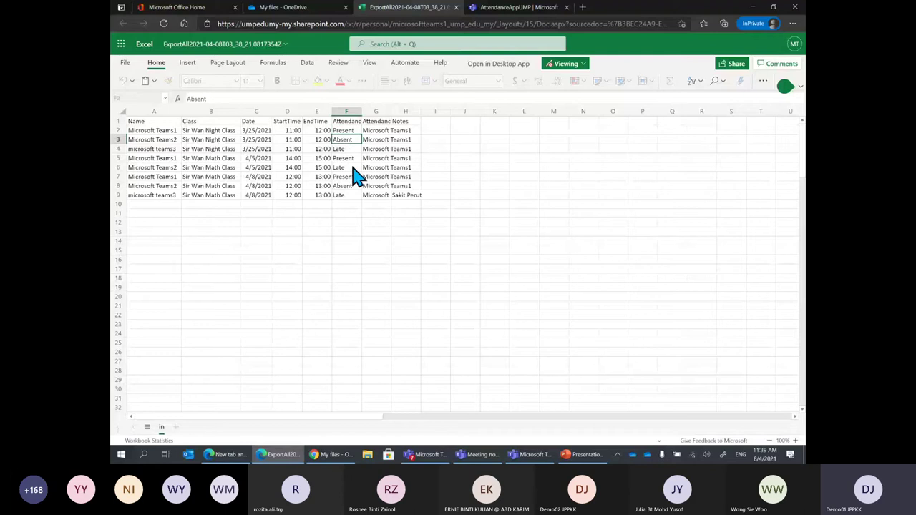
click(351, 177)
click(347, 158)
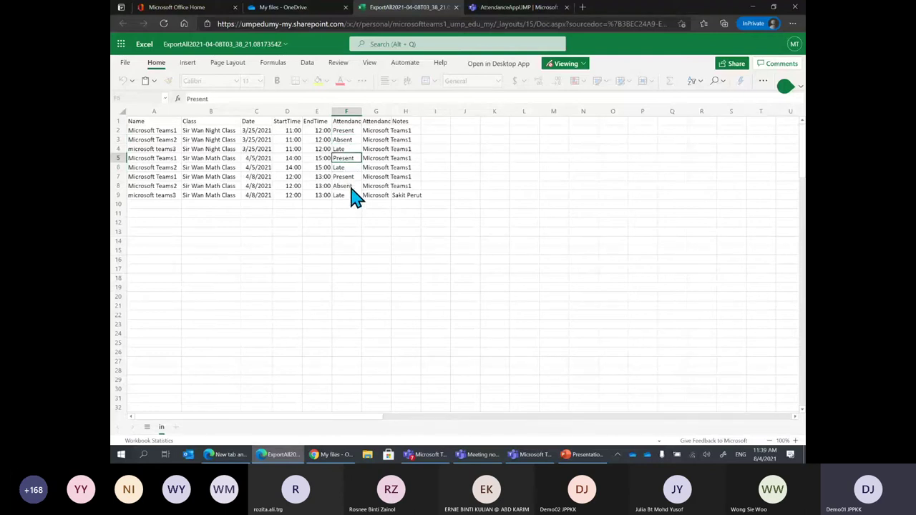
Step: Widen the AttendanceTakenBy column to show its full header and review who took each attendance
click(395, 138)
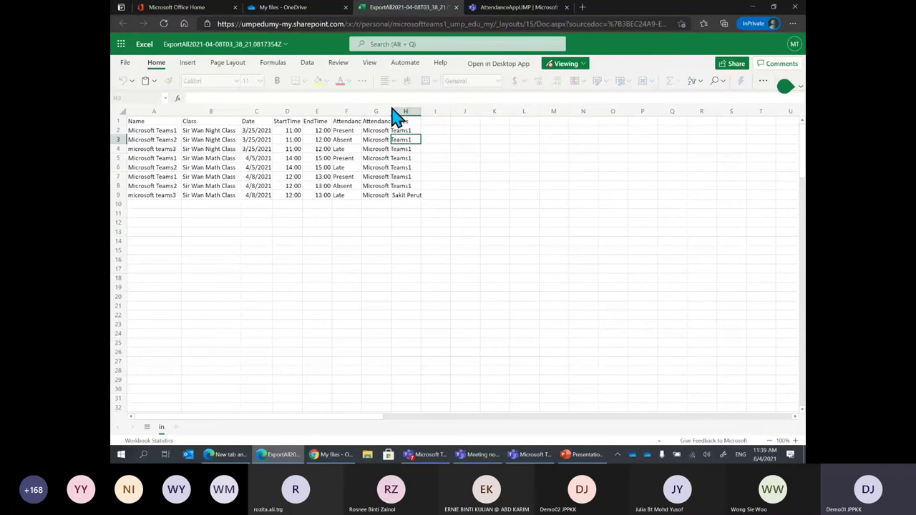
drag(390, 111, 422, 111)
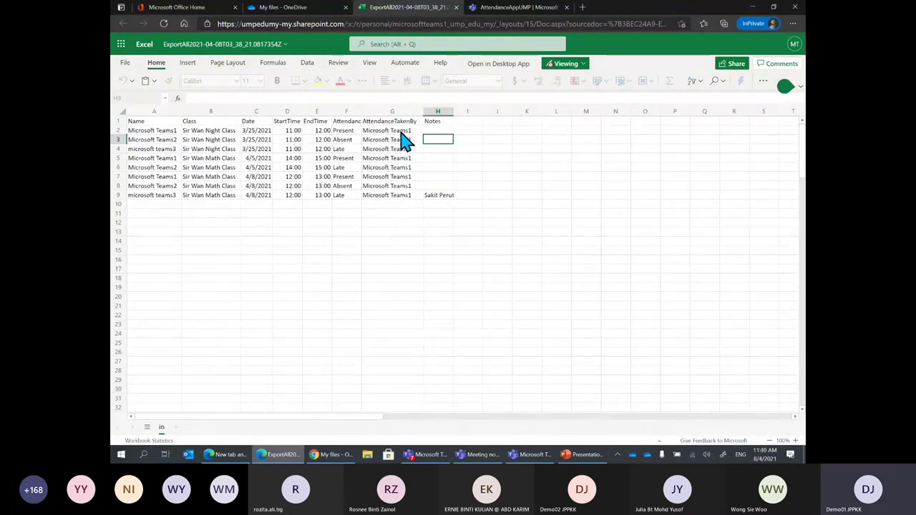
drag(402, 133, 401, 199)
click(556, 261)
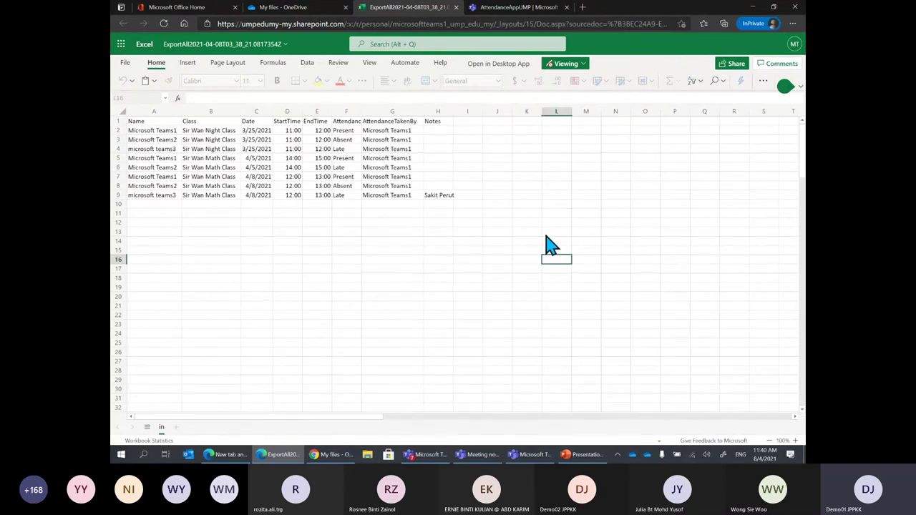
Step: Switch back to AttendanceAppUMP, mark microsoft teams3 and Microsoft Teams2 as present in Sir Wan Math Class, and check the historic attendance
click(535, 9)
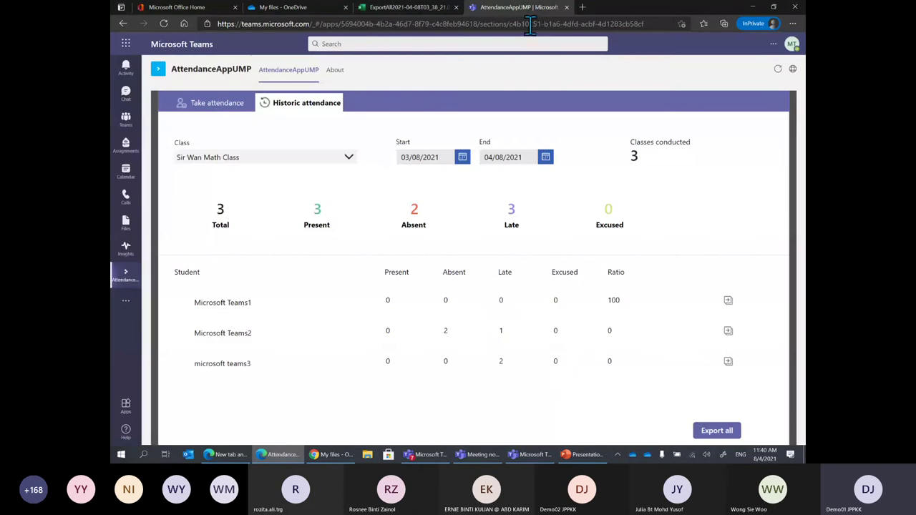
click(211, 102)
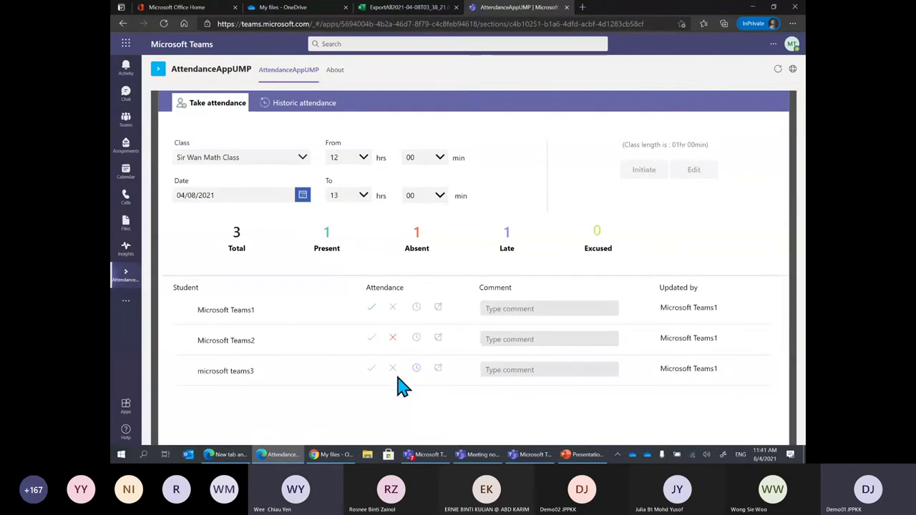
click(371, 368)
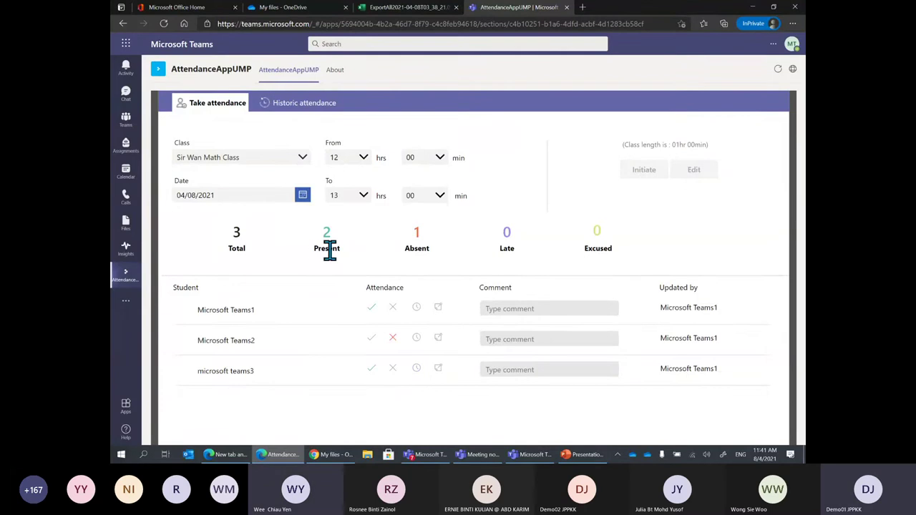
mouse_move(467, 449)
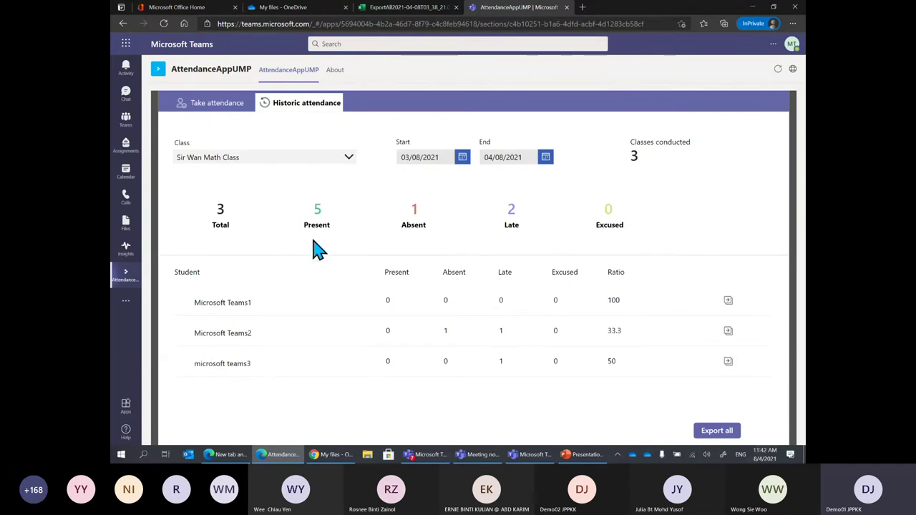
click(208, 103)
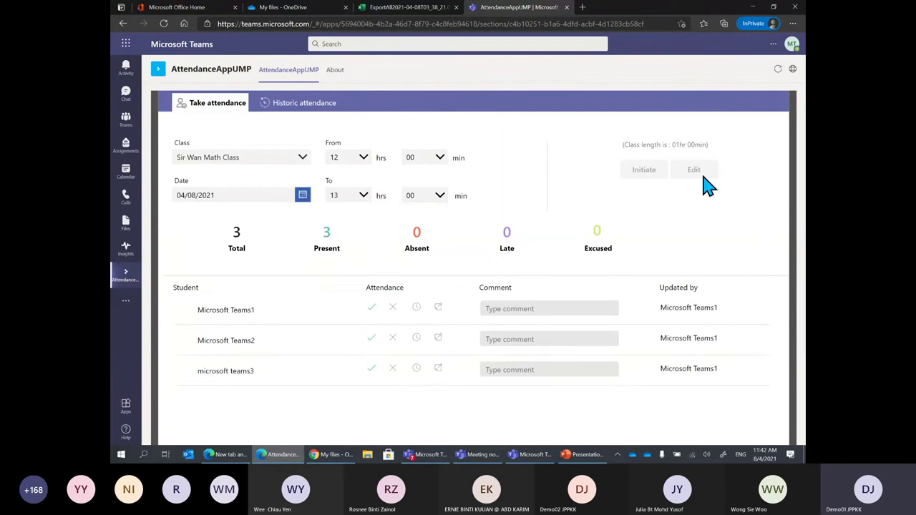
Step: Initiate an attendance session for Sir Wan Math Class on 04/08/2021 running from 10:00 to 11:00
click(302, 158)
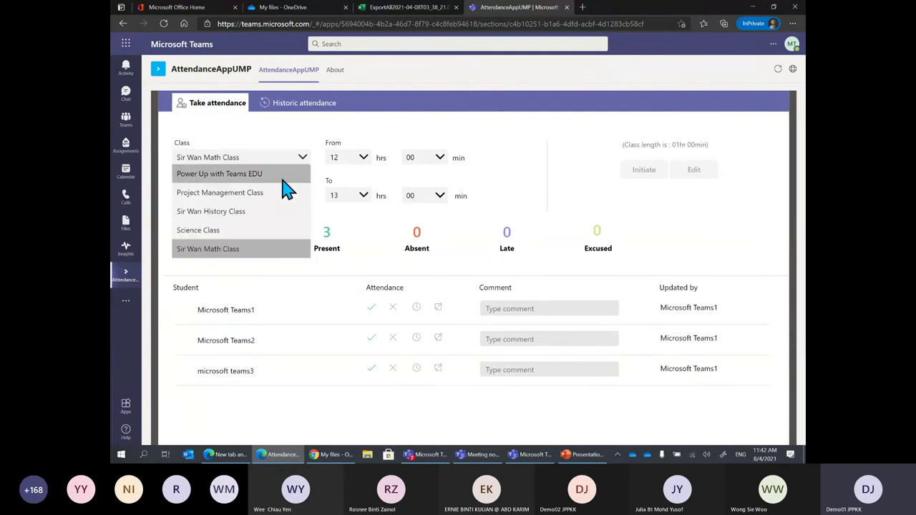
click(215, 255)
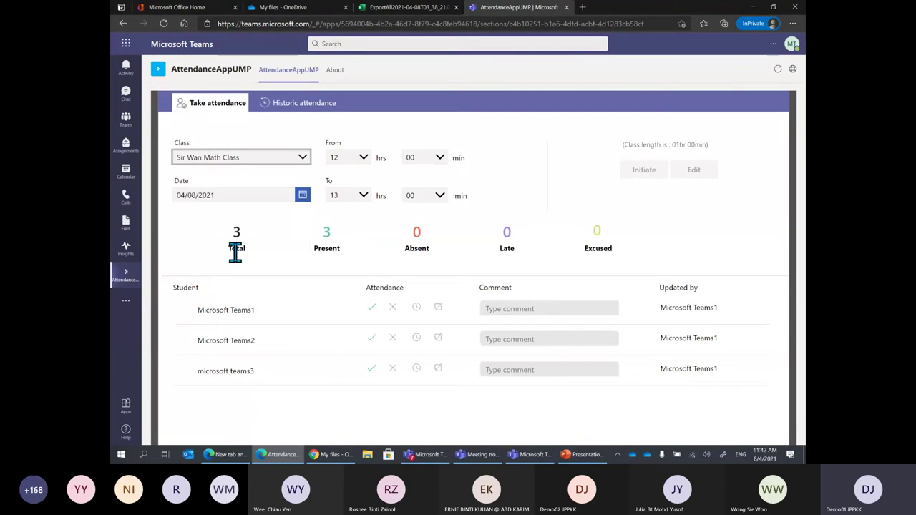
click(367, 163)
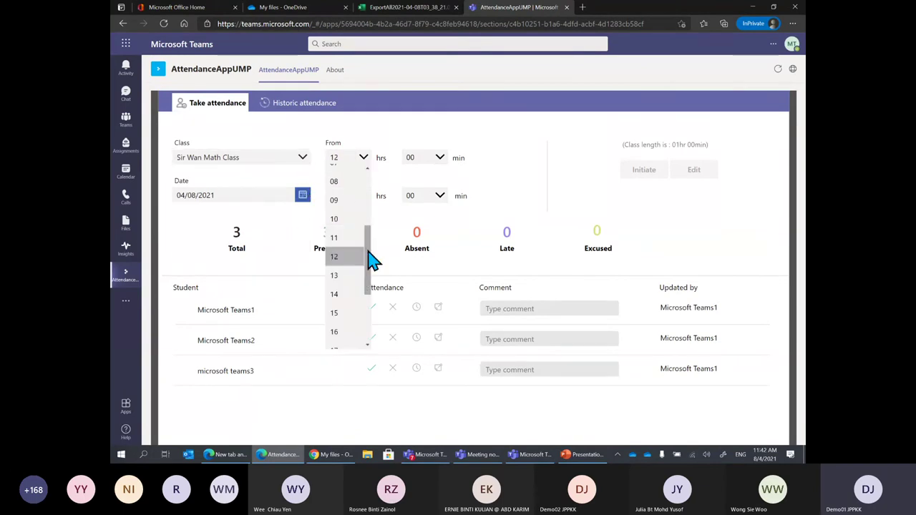
click(335, 248)
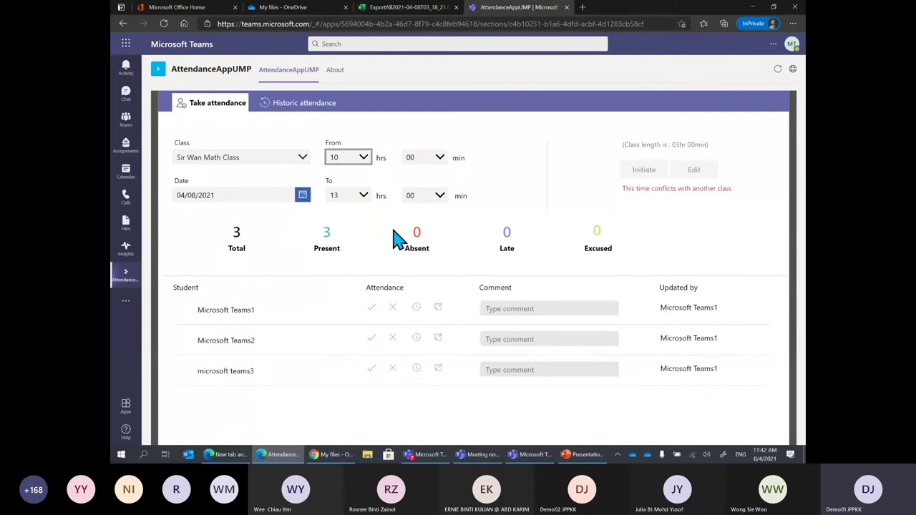
click(366, 195)
drag(366, 207, 374, 227)
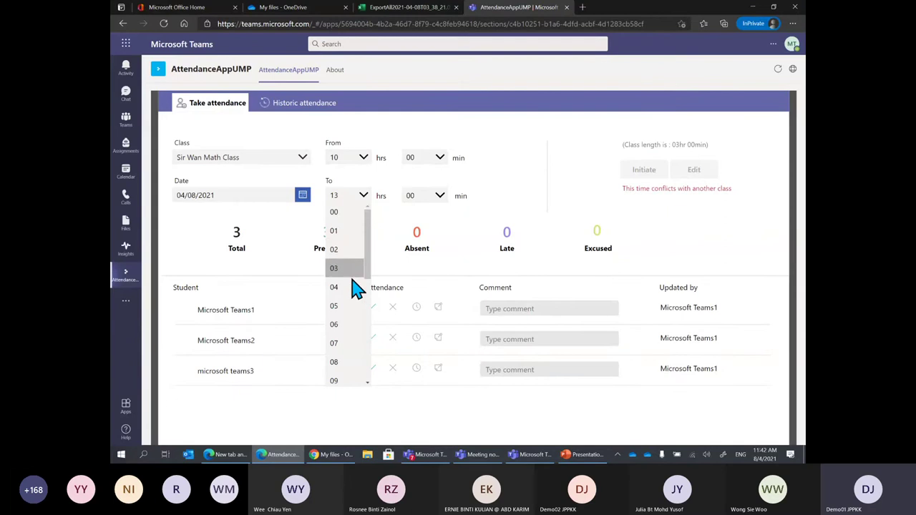
drag(368, 276, 370, 305)
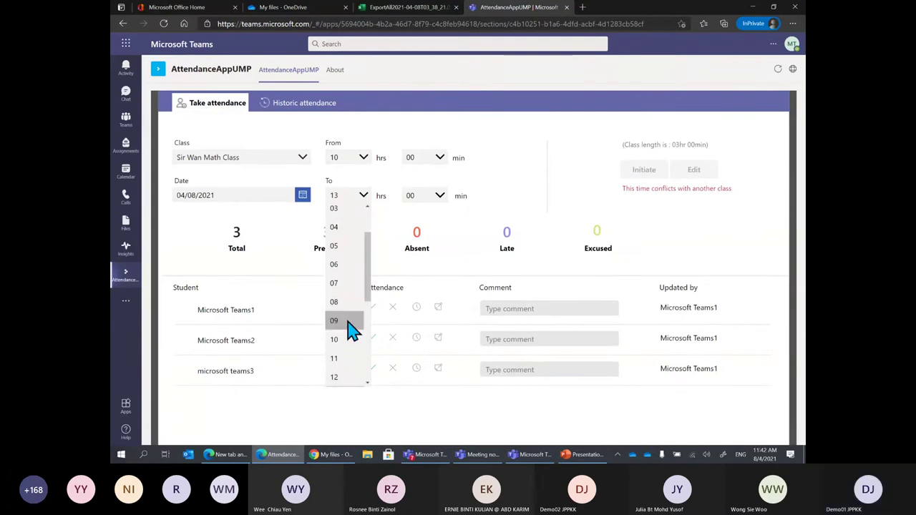
click(347, 358)
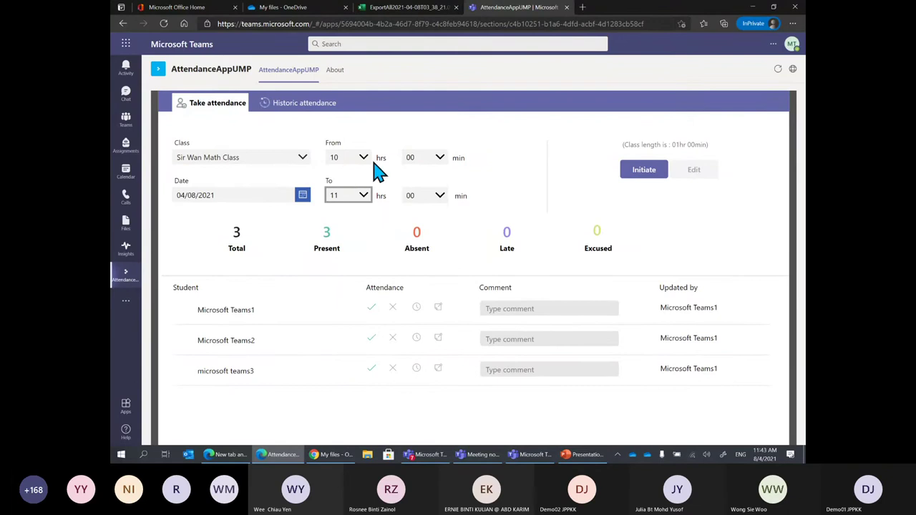
click(645, 174)
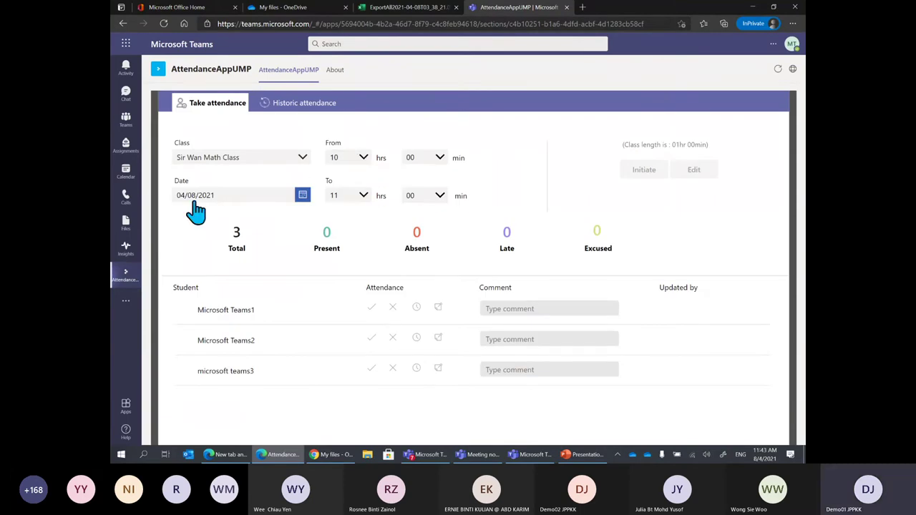
Step: Recheck the session's start and end hour choices, and review the historic attendance of Sir Wan Math Class
click(362, 158)
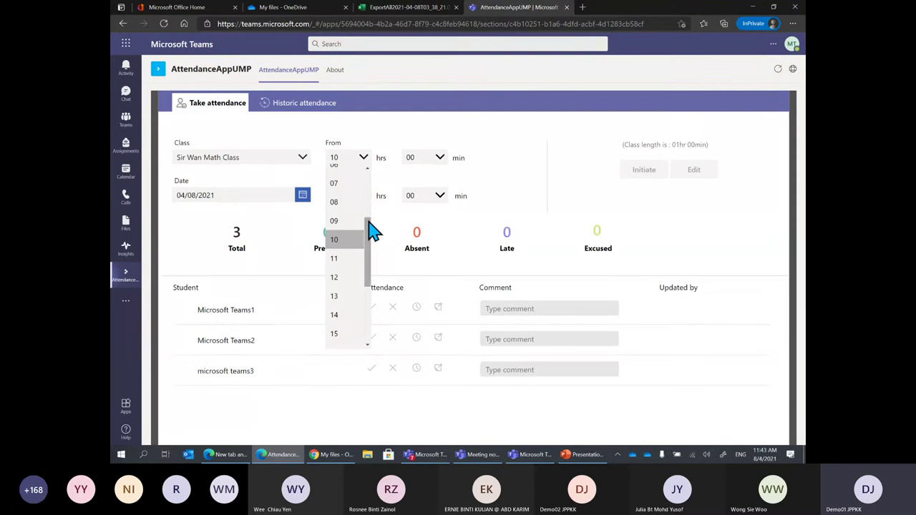
click(349, 242)
click(363, 195)
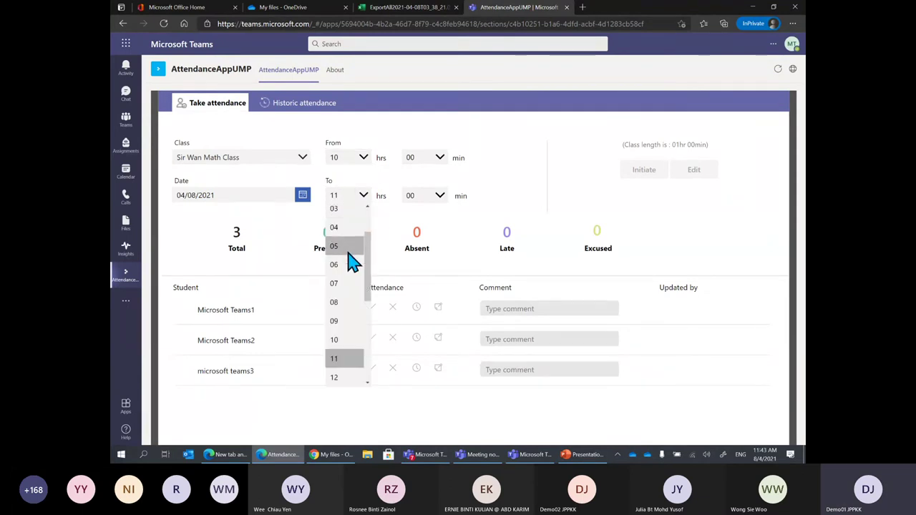
click(344, 364)
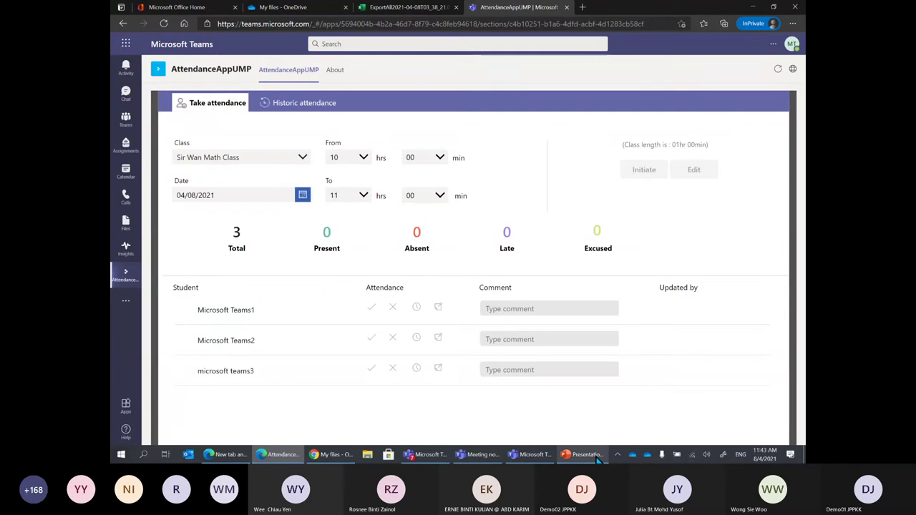
mouse_move(596, 461)
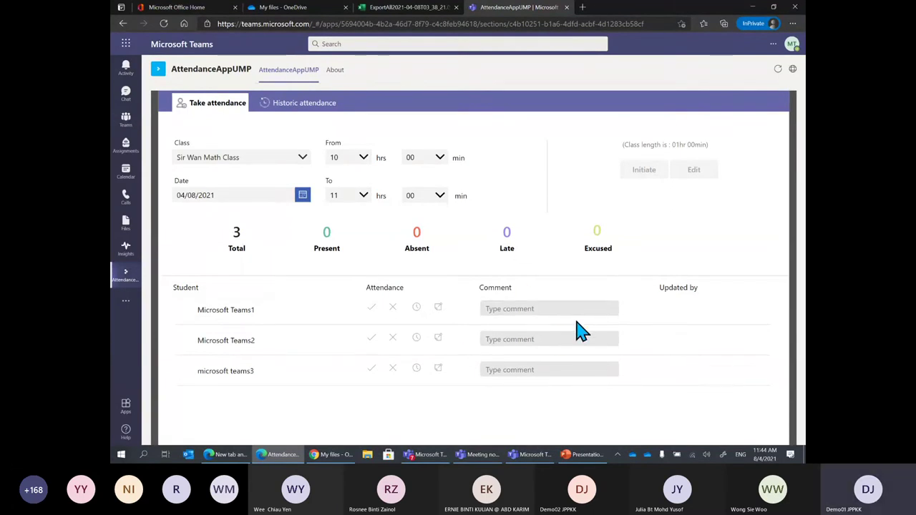
click(297, 104)
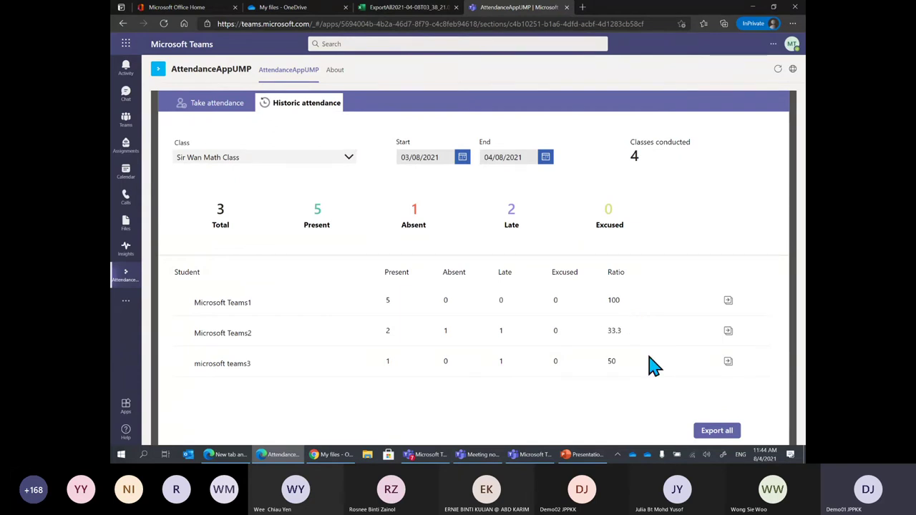
Step: Glance at the App Templates slide in PowerPoint, and switch to the Microsoft Teams desktop app
click(583, 456)
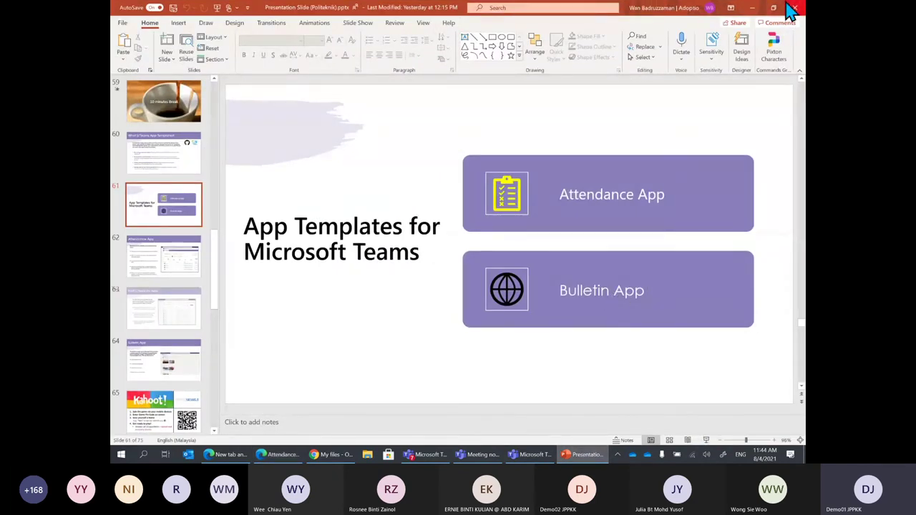
click(752, 9)
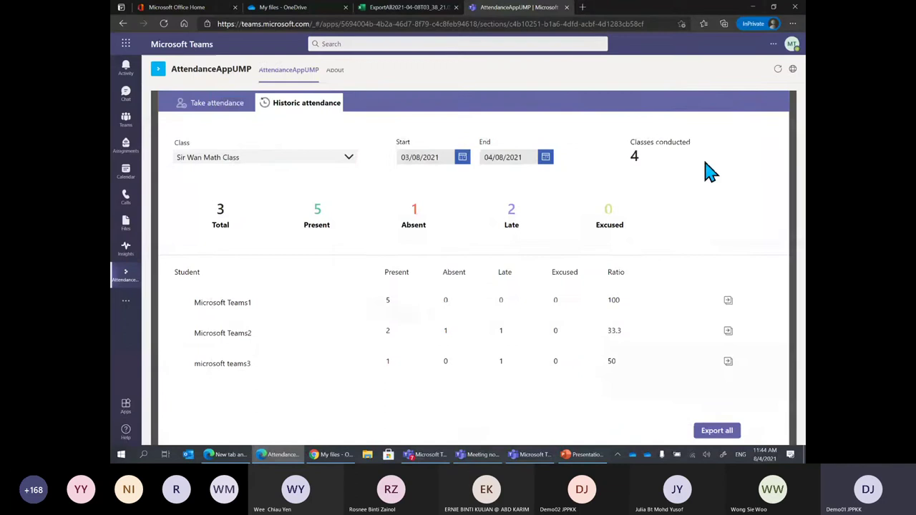
click(753, 8)
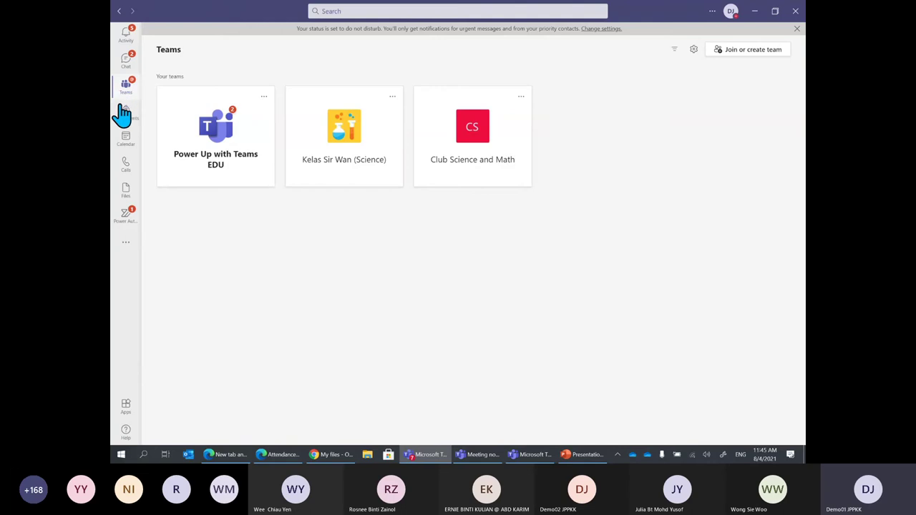
Step: Show the team types offered when creating a team, and leave without creating one
click(744, 50)
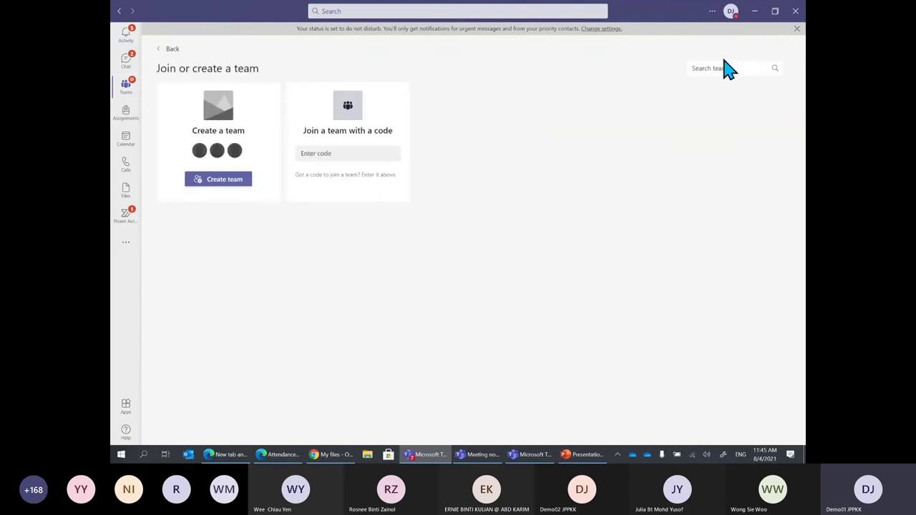
click(217, 182)
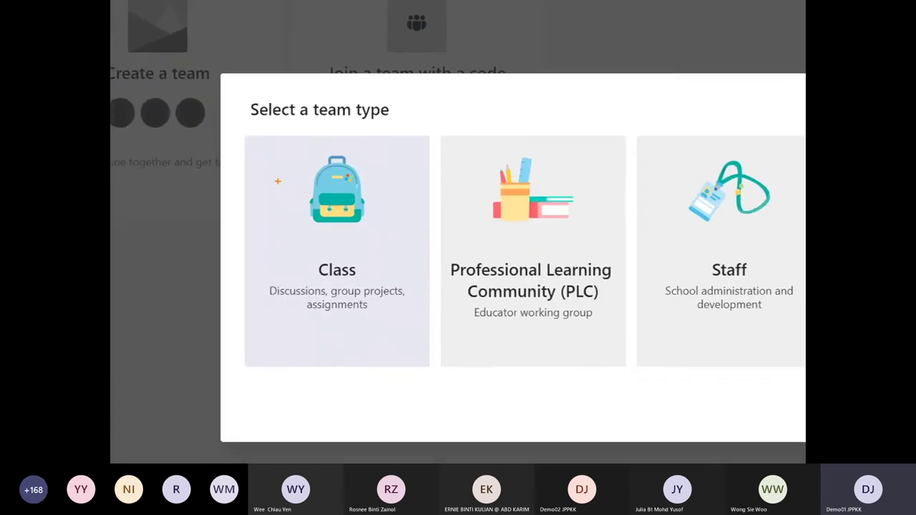
mouse_move(224, 104)
mouse_down()
mouse_move(772, 384)
mouse_move(804, 412)
mouse_up()
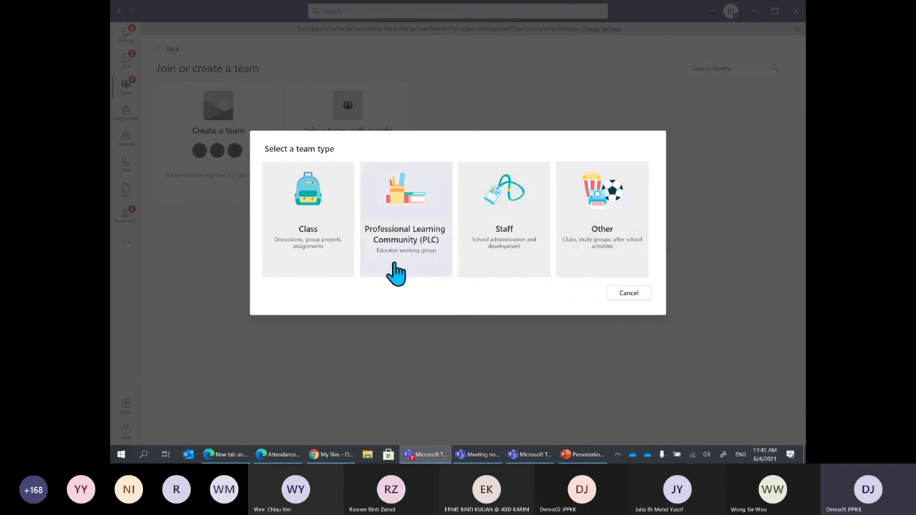
click(628, 294)
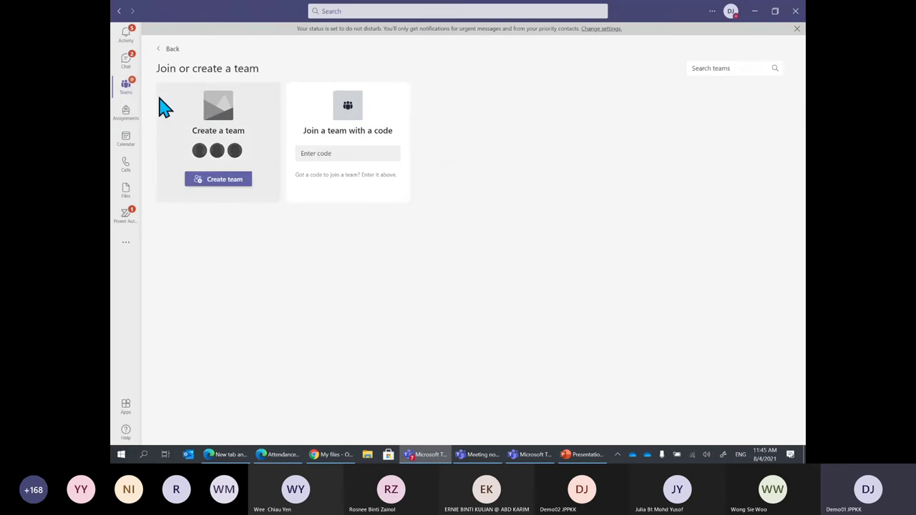
Step: Start an announcement draft in the General channel of Power Up with Teams EDU, and discard it
click(126, 88)
click(227, 186)
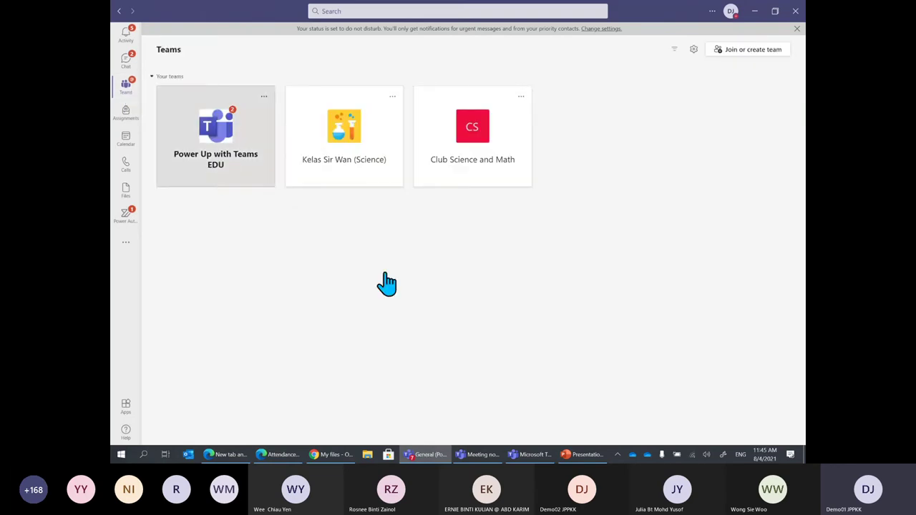
click(398, 422)
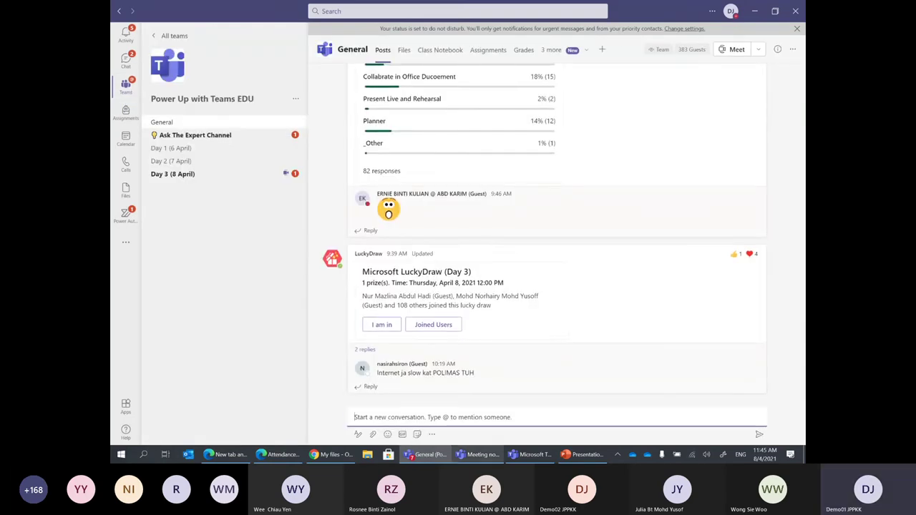
click(357, 434)
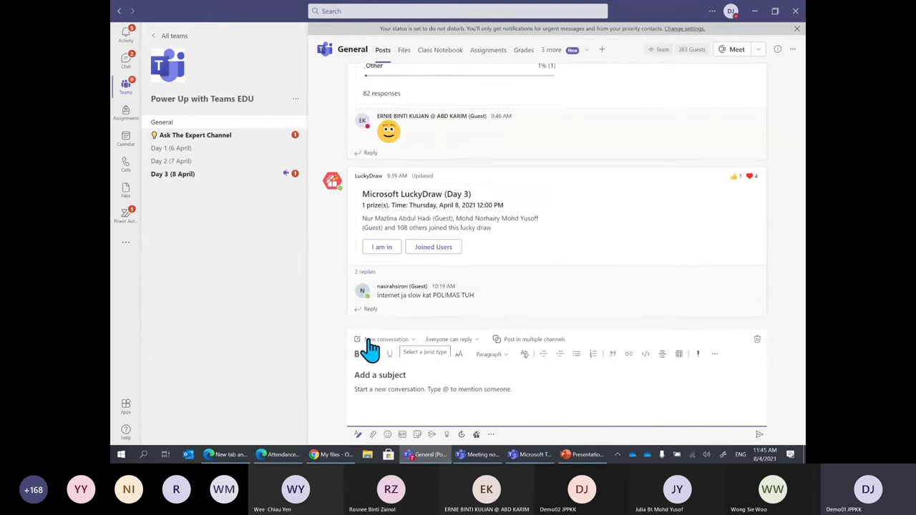
click(389, 340)
click(415, 373)
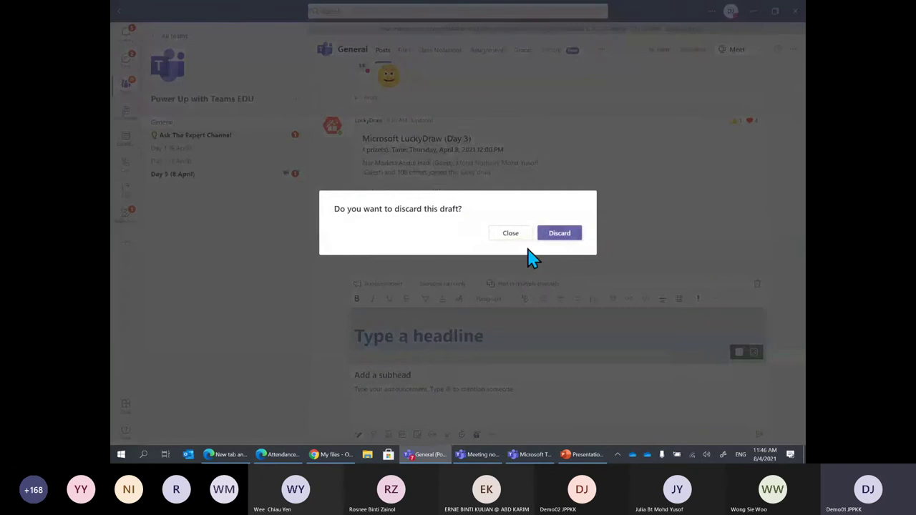
click(557, 232)
Step: Examine the full Ask The Expert announcement in the Ask The Expert Channel
click(191, 136)
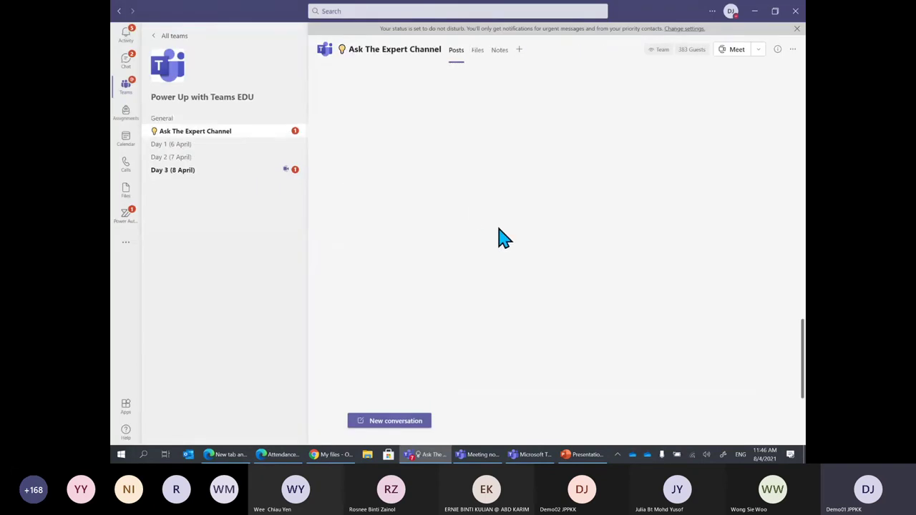
scroll(528, 265, up, 10)
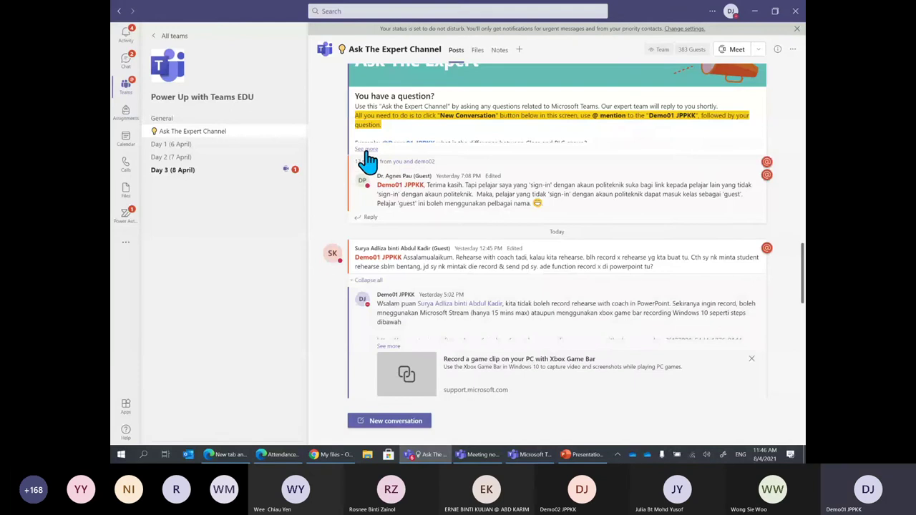
scroll(490, 266, up, 5)
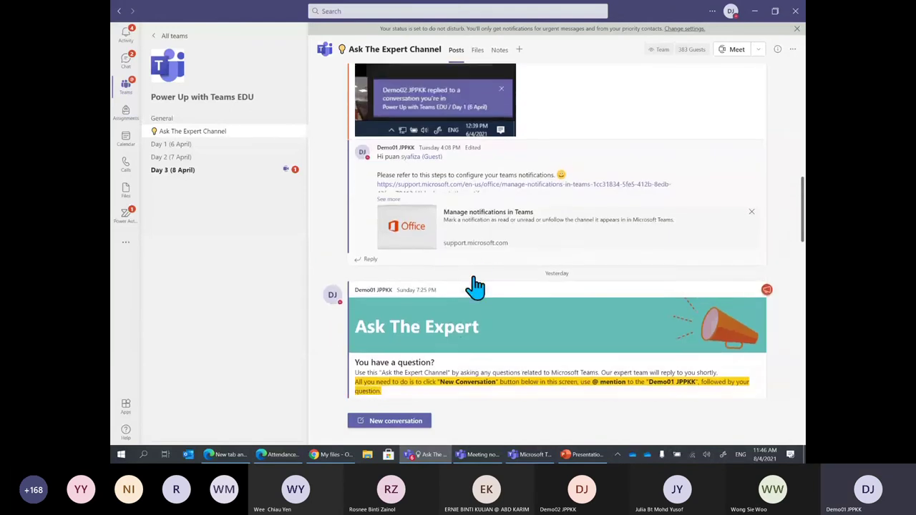
scroll(493, 286, down, 3)
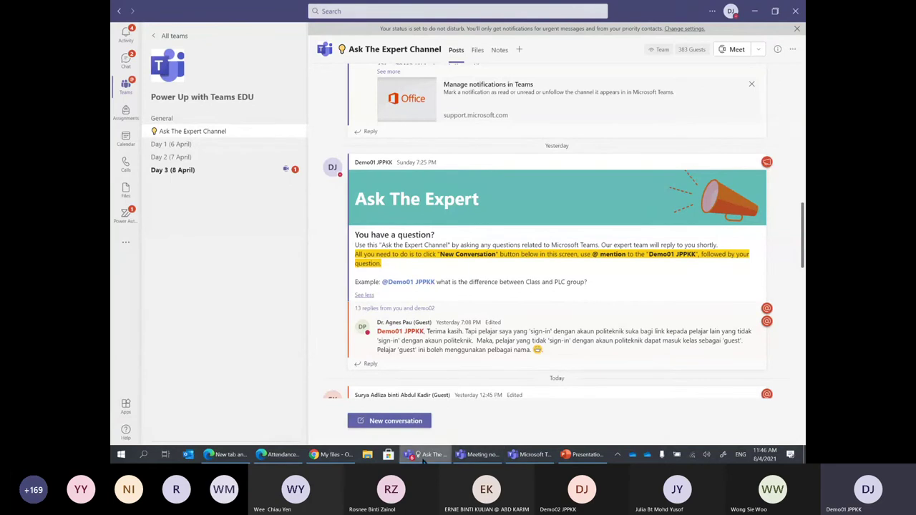
Step: Add the Bulletins app to the General channel of Club Science and Math, without posting about it to the channel
click(123, 106)
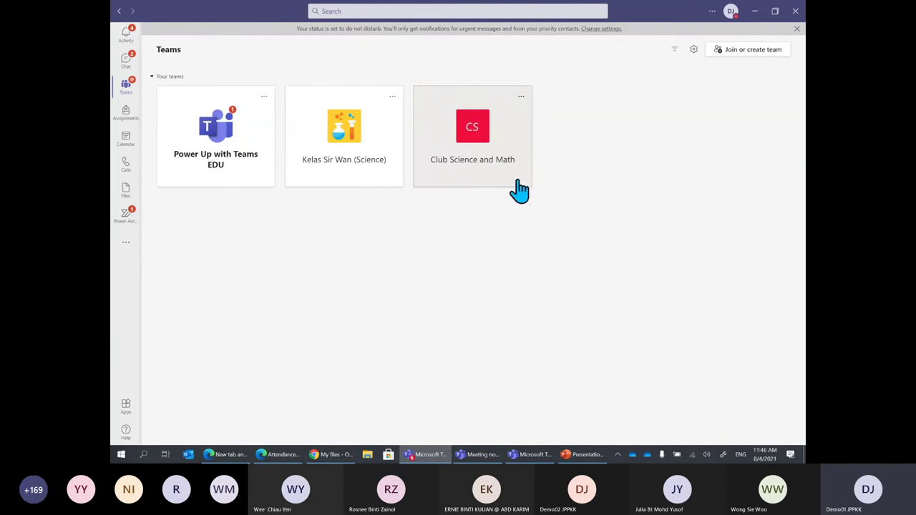
click(482, 127)
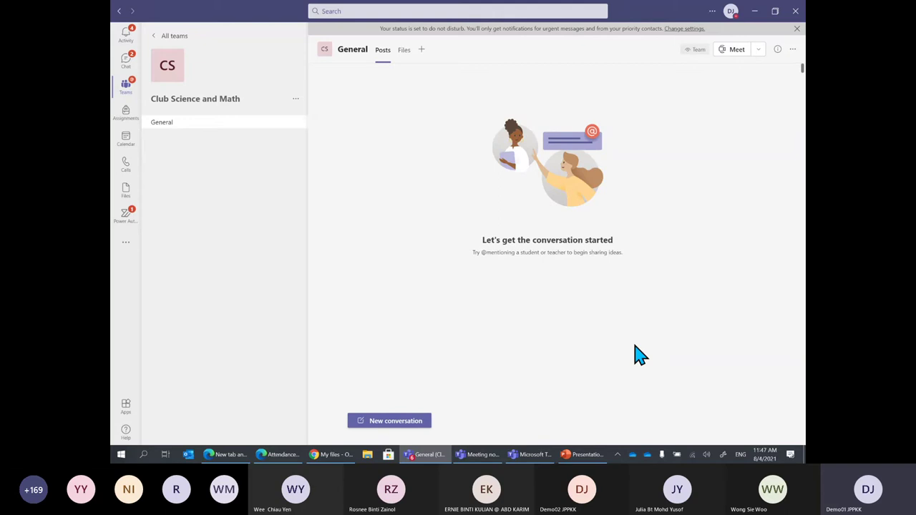
click(422, 51)
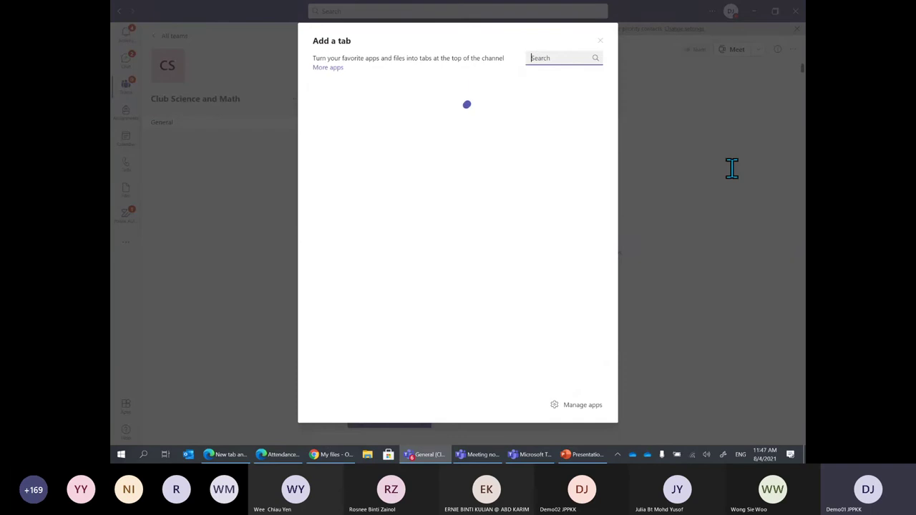
text(bull)
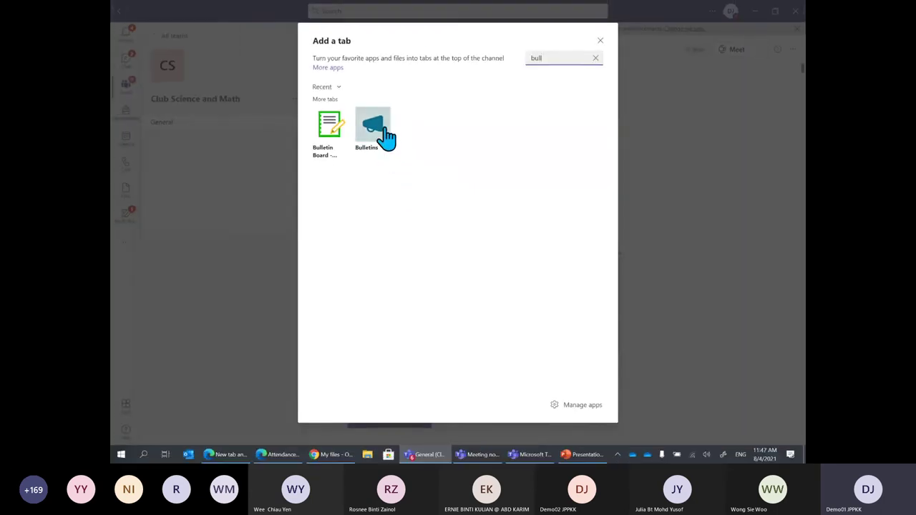
click(378, 136)
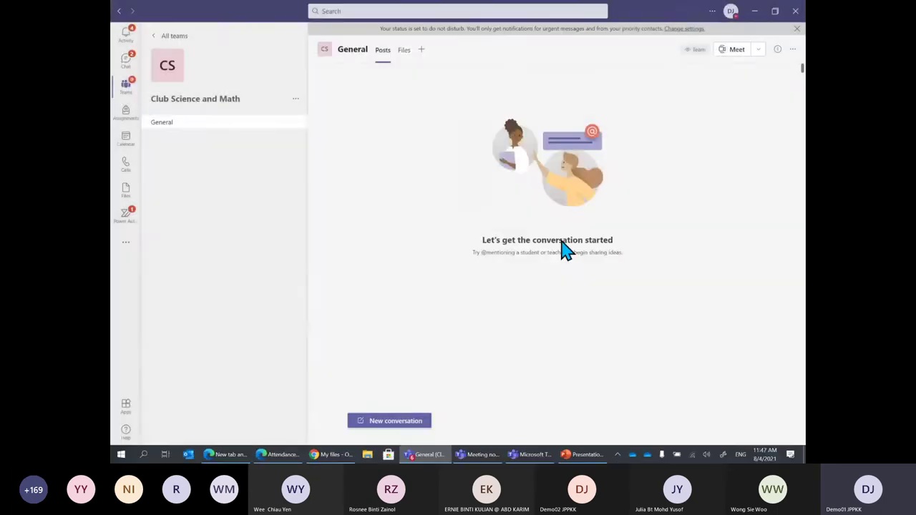
click(317, 131)
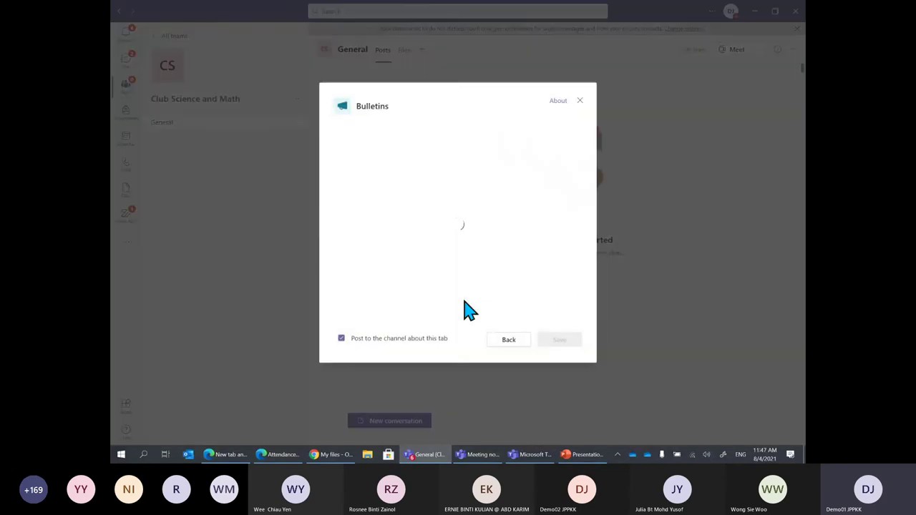
click(362, 339)
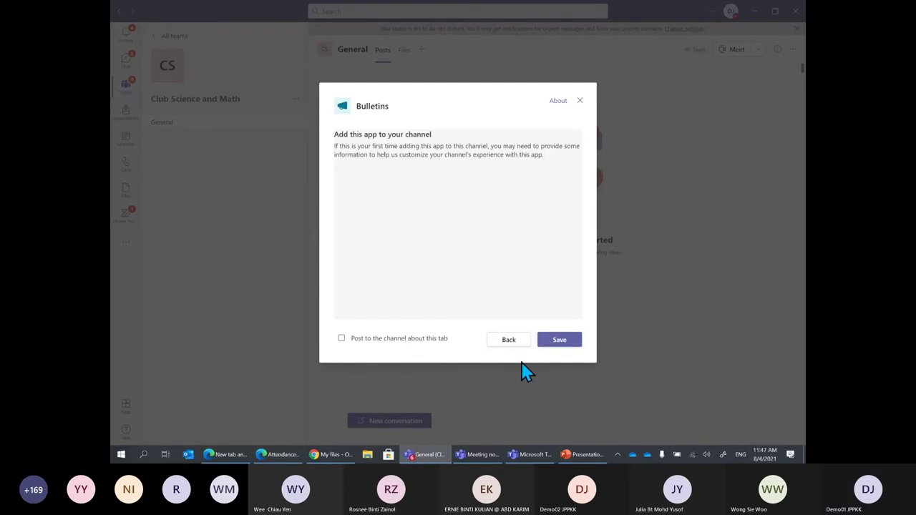
click(573, 342)
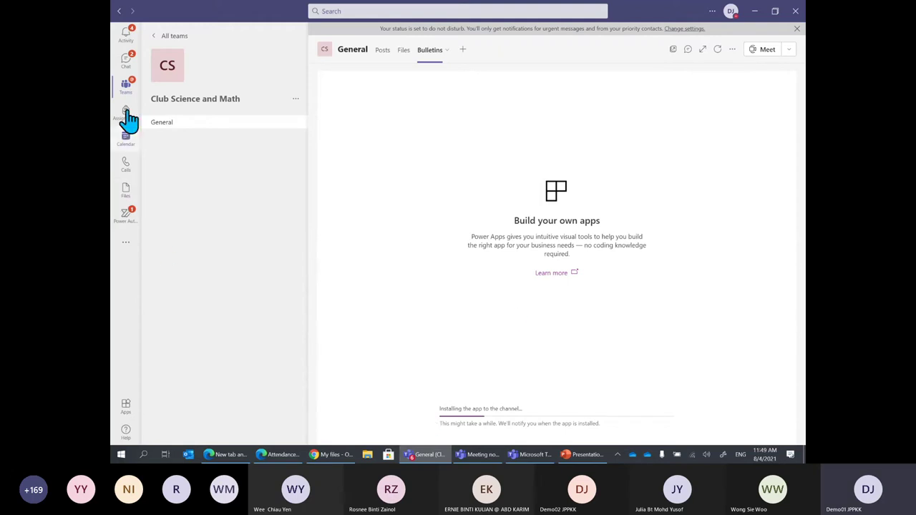
Step: Show the Power Automate message reminder in the chat, and view the original message it refers to
click(127, 61)
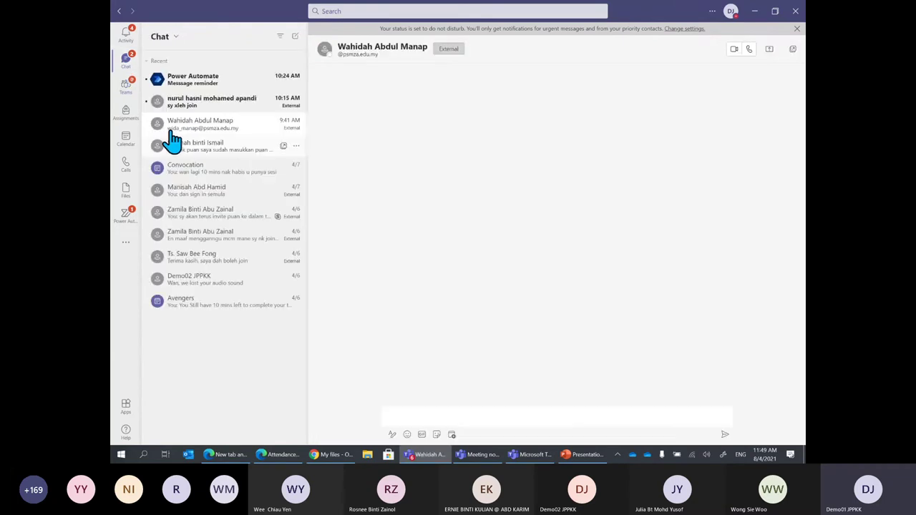
click(201, 87)
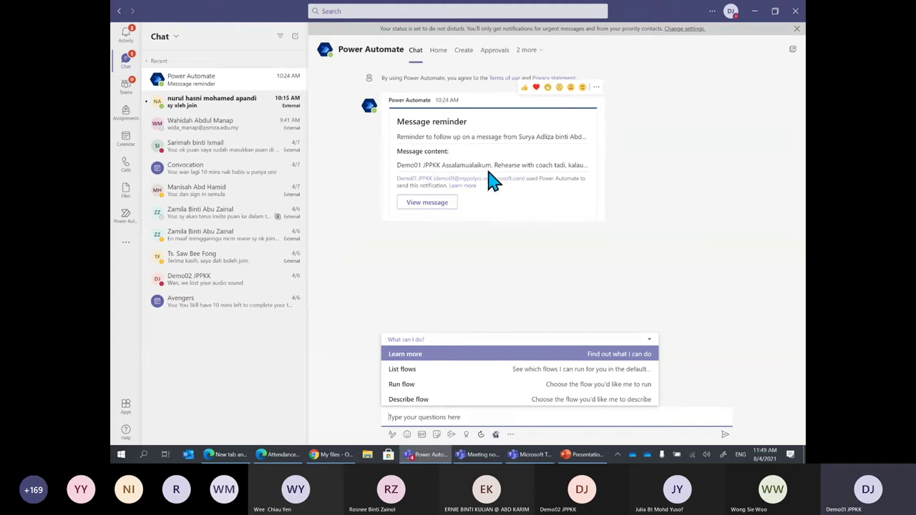
click(425, 207)
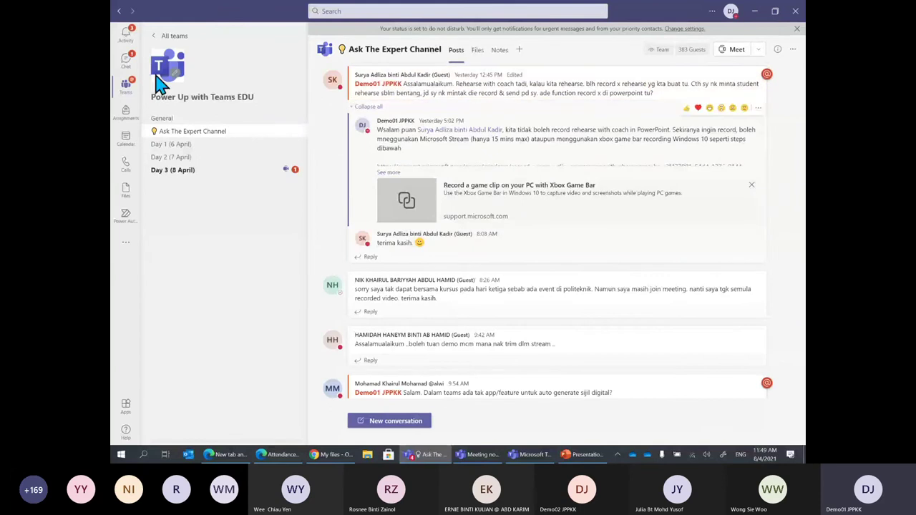
click(126, 62)
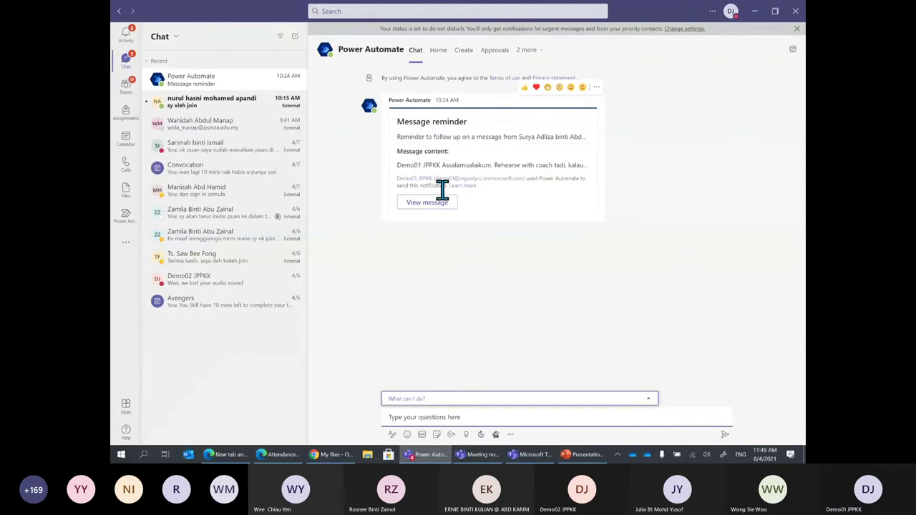
click(415, 206)
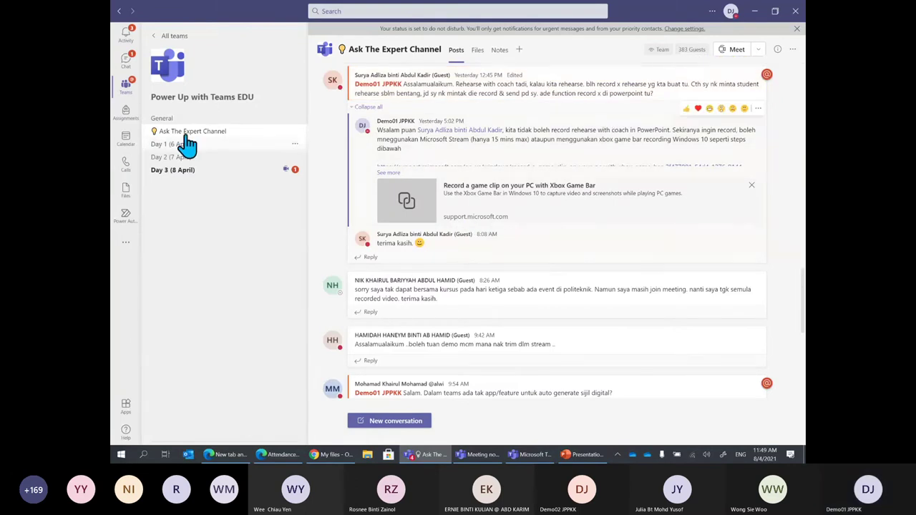
Step: Return to Bulletins in Club Science and Math, and allow it to use Office 365 Users and Microsoft Stream
click(126, 89)
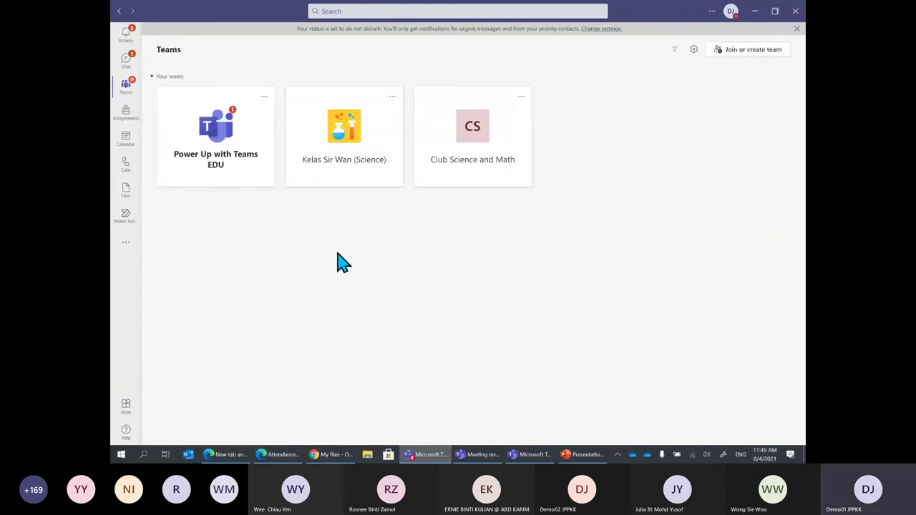
click(494, 183)
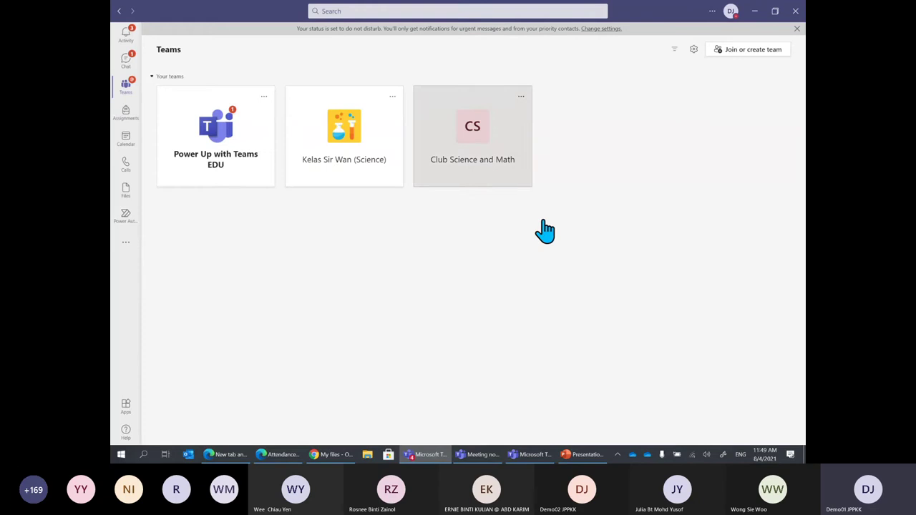
click(432, 56)
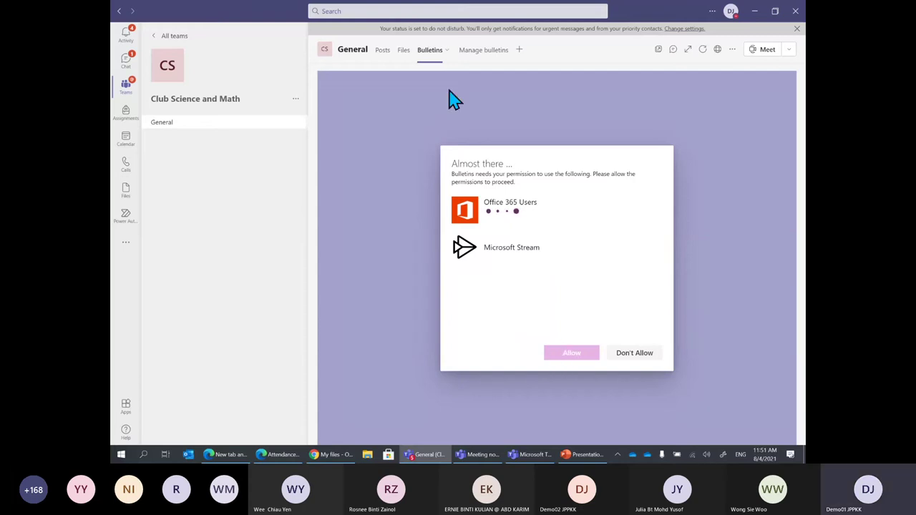
click(406, 56)
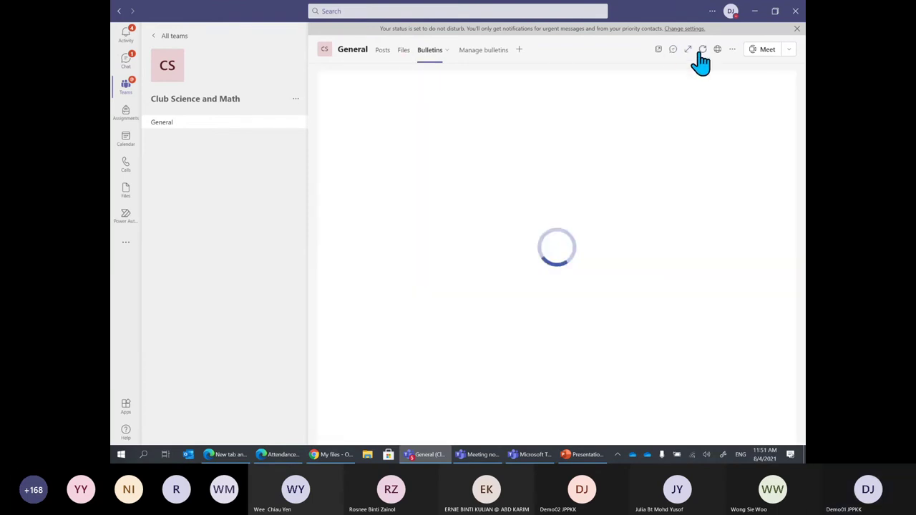
click(700, 50)
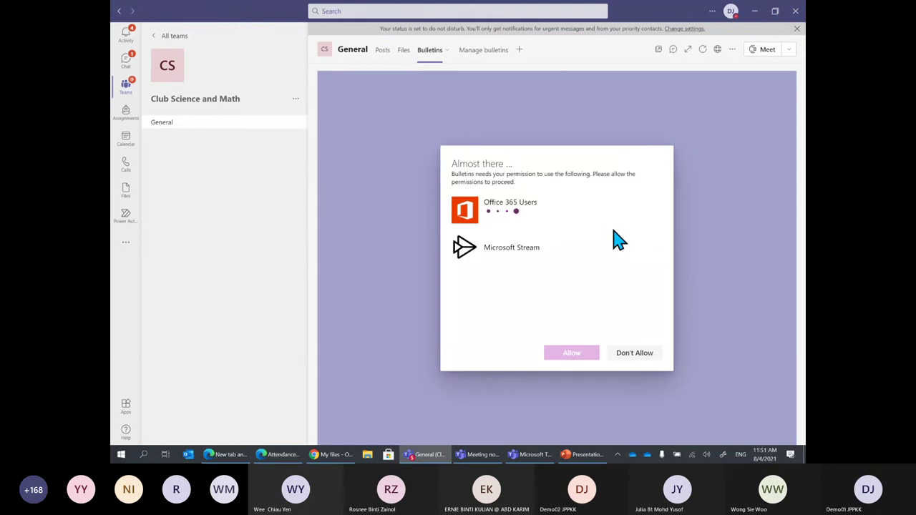
click(572, 353)
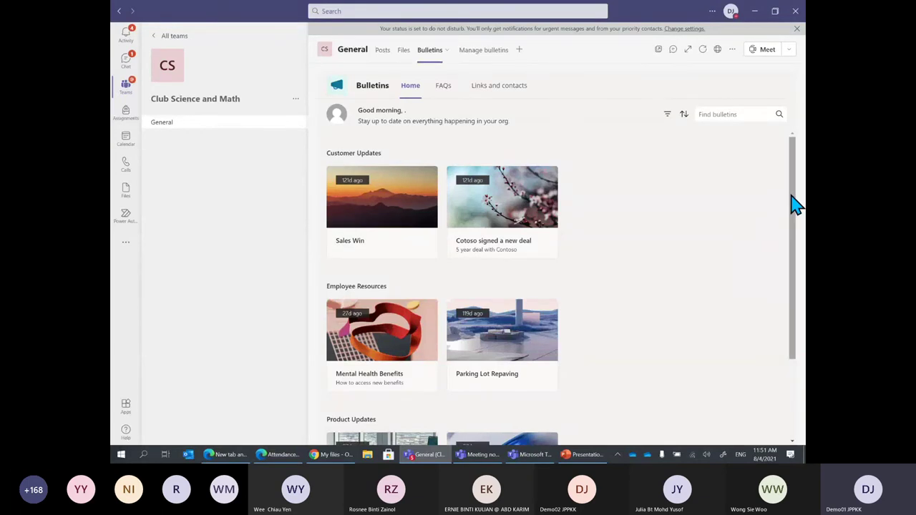
Step: Look through the sample bulletins on the Bulletins home page, and read the full Sales Win bulletin before closing it
drag(797, 206, 796, 283)
scroll(409, 239, up, 3)
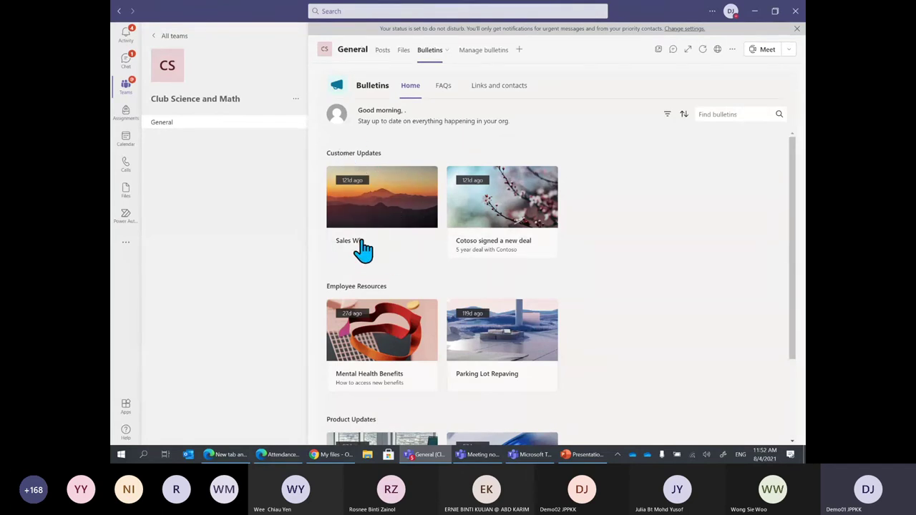
click(420, 250)
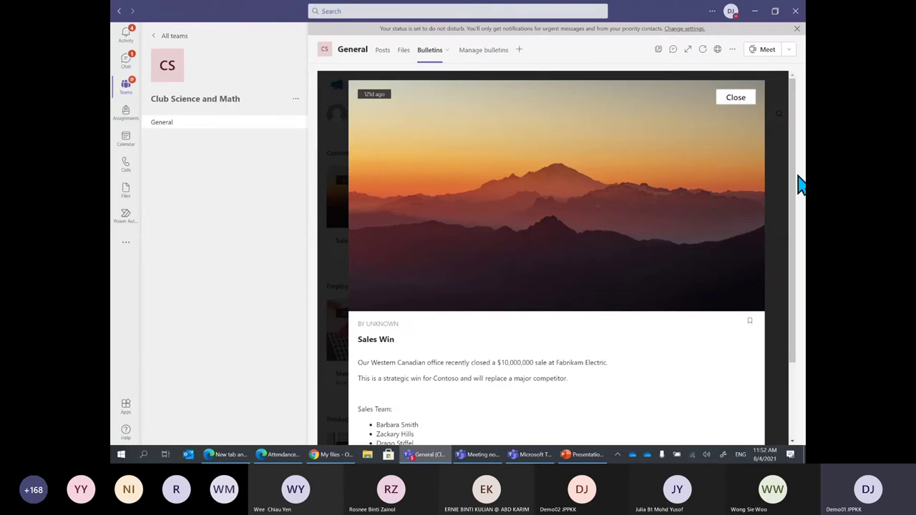
scroll(800, 185, down, 3)
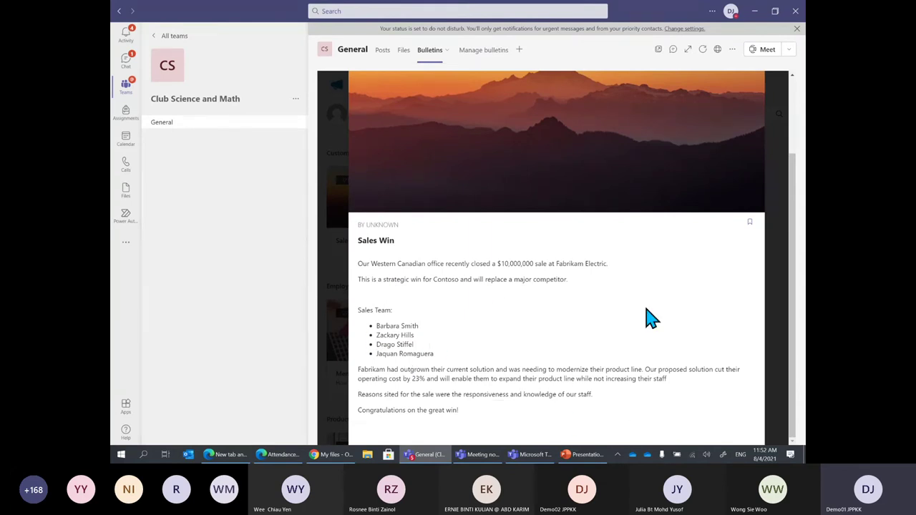
scroll(647, 317, up, 3)
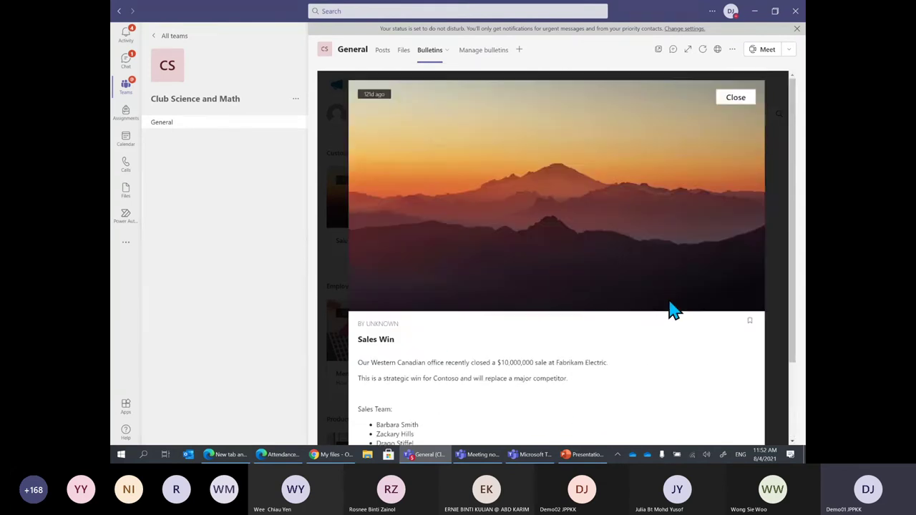
click(737, 99)
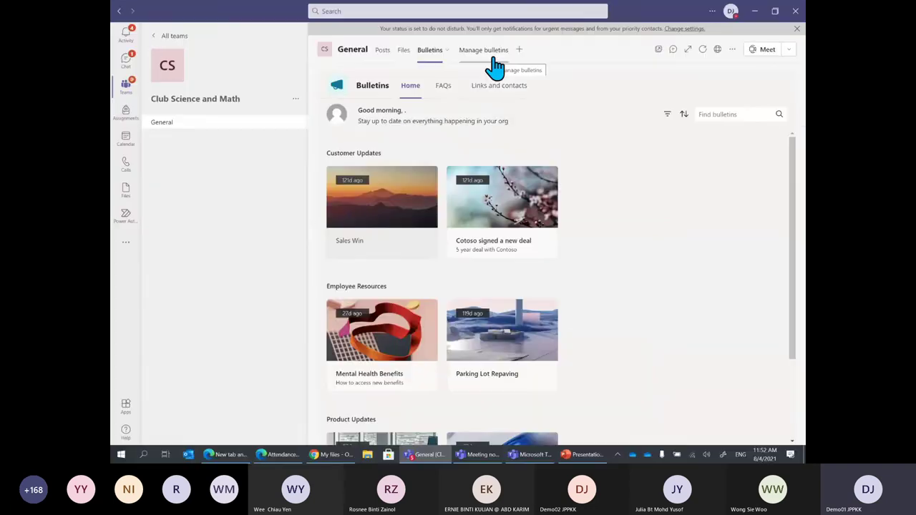
Step: Grant Manage bulletins permission to use Office 365 Users and Microsoft Stream, and dismiss its Power Platform introduction
click(495, 104)
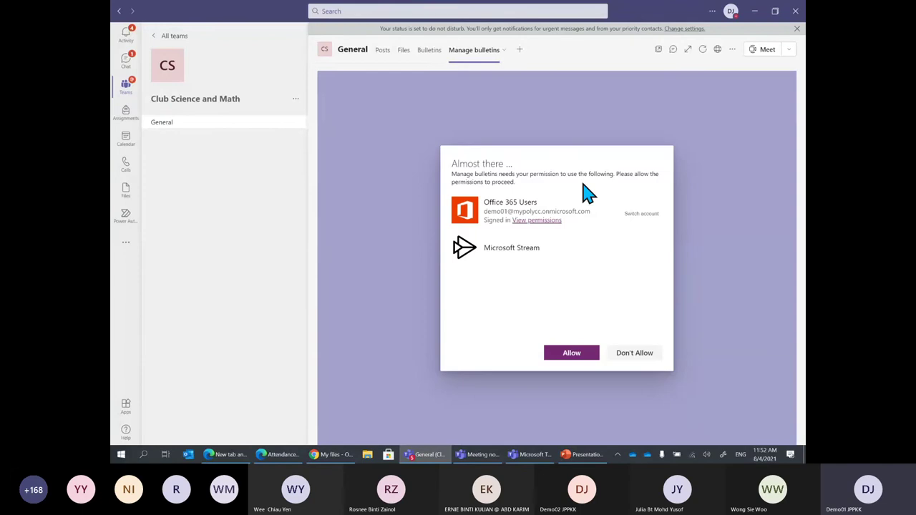
click(570, 355)
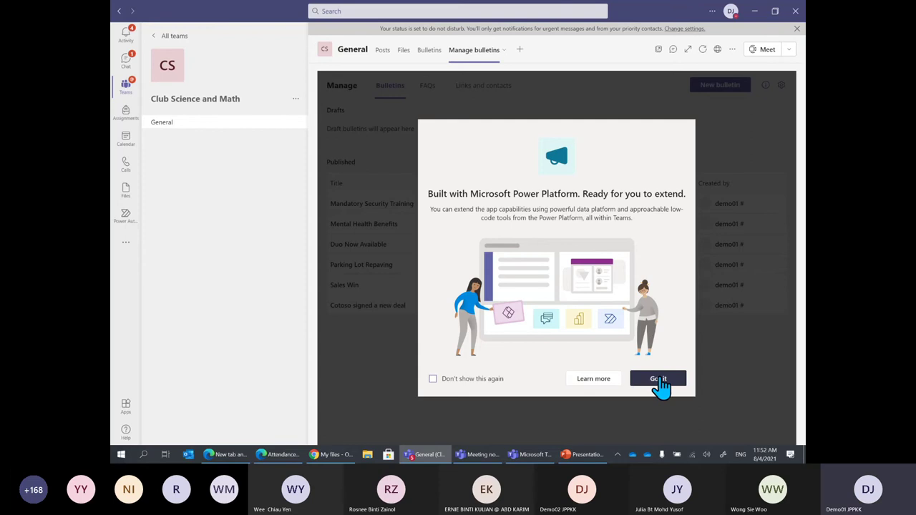
click(658, 381)
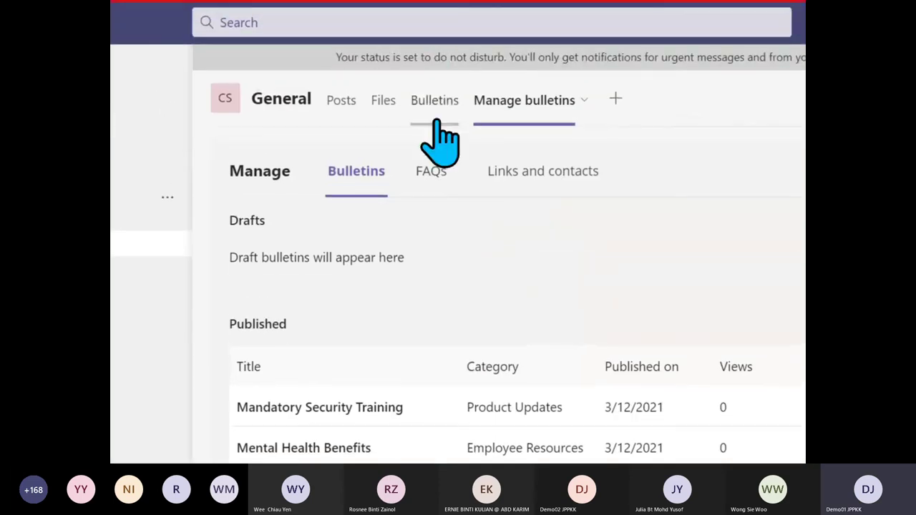
Step: Show Bulletins once more, and return to the bulletin list in Manage bulletins, dismissing the introduction
click(429, 58)
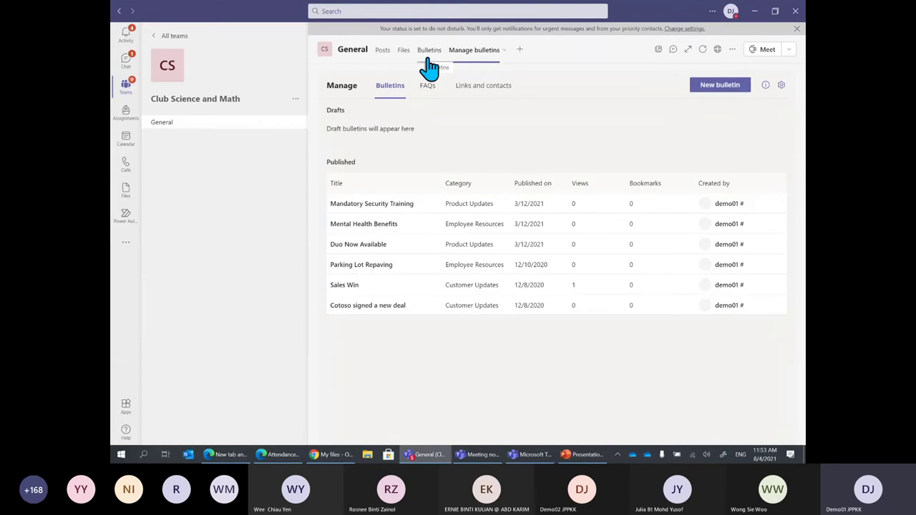
click(428, 62)
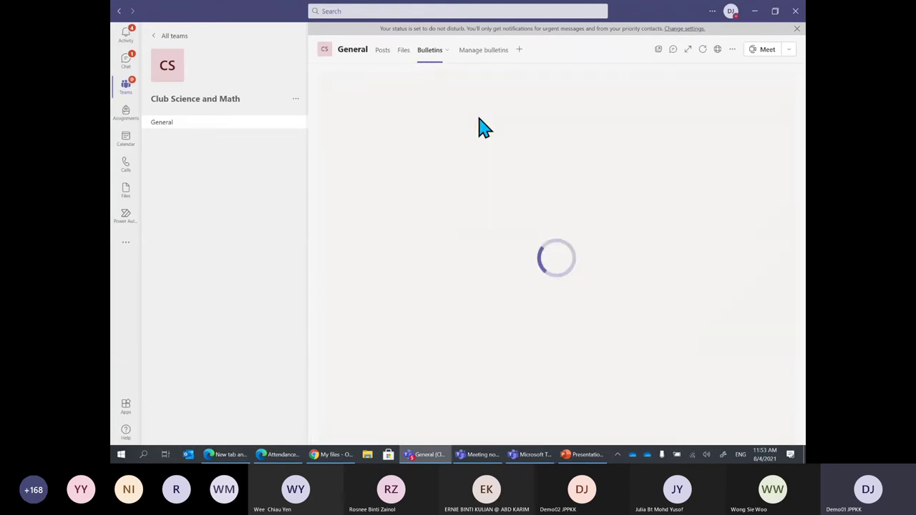
click(483, 52)
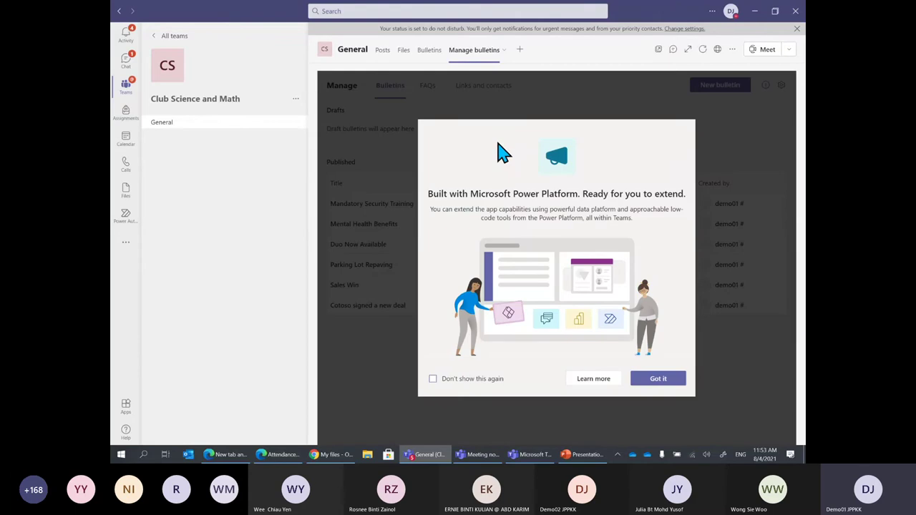
click(661, 381)
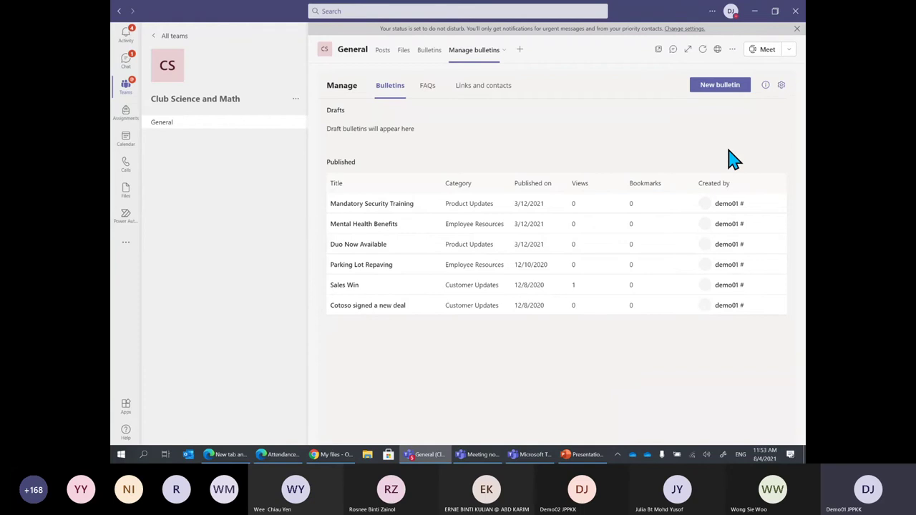
click(713, 90)
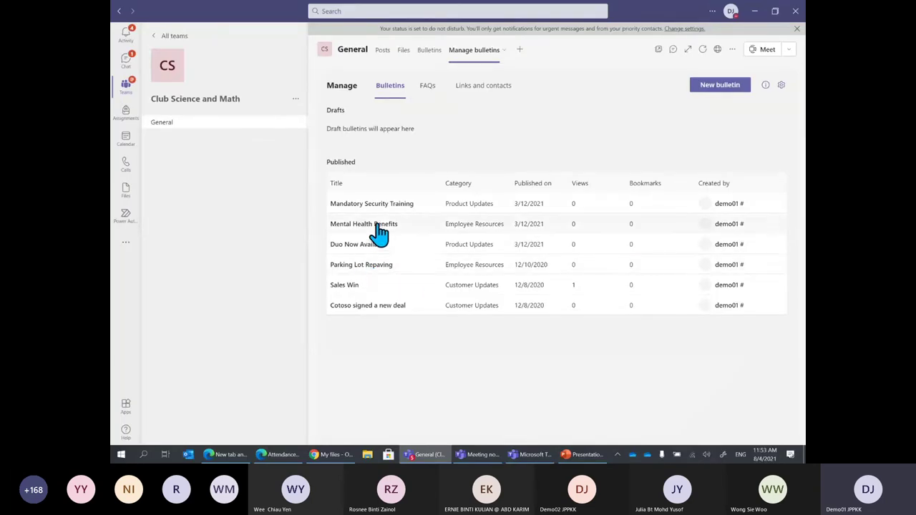
Step: View the published Mandatory Security Training bulletin's management options, and return to the bulletin list
click(373, 206)
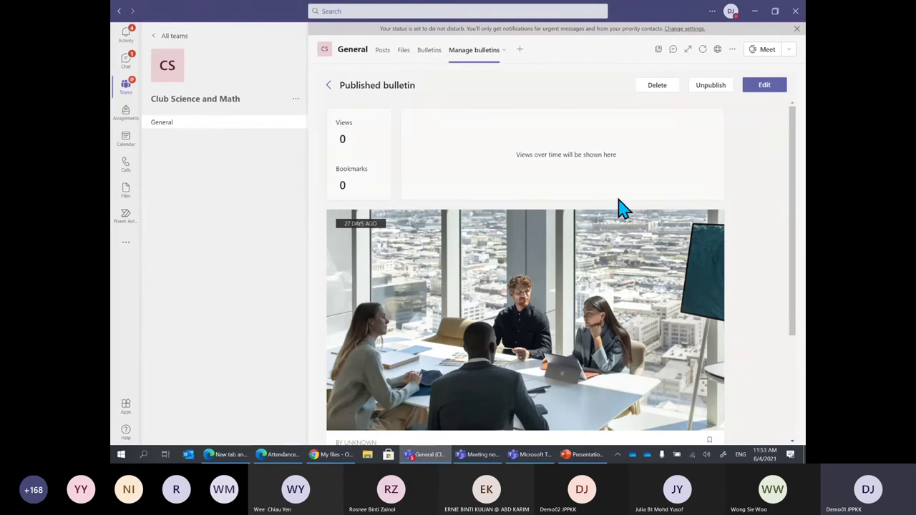
drag(800, 150, 766, 113)
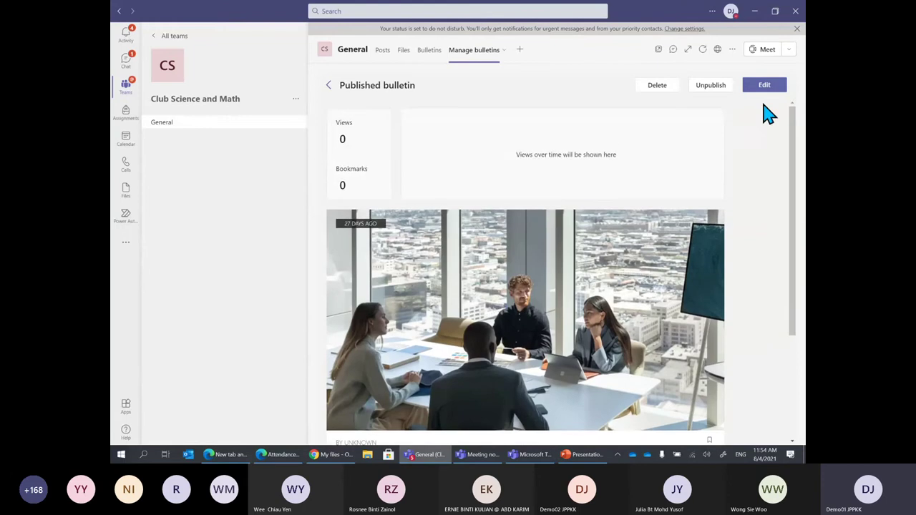
click(763, 93)
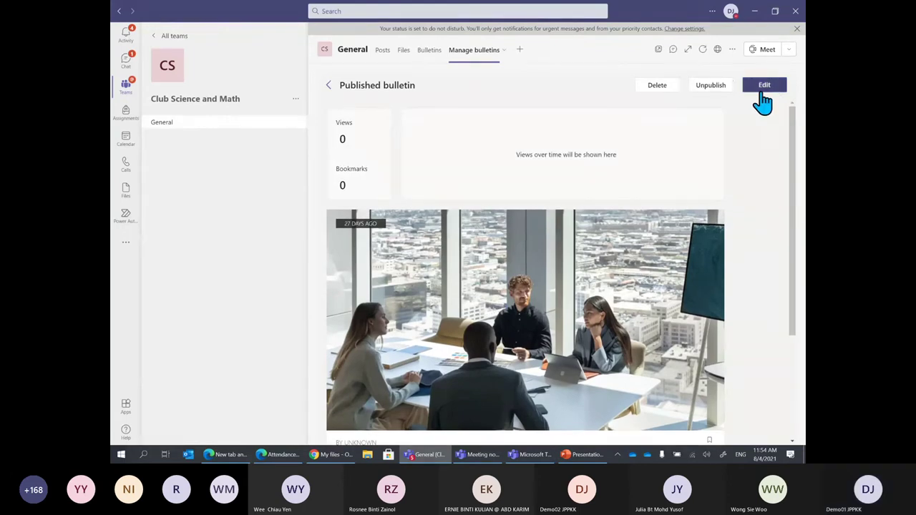
click(328, 86)
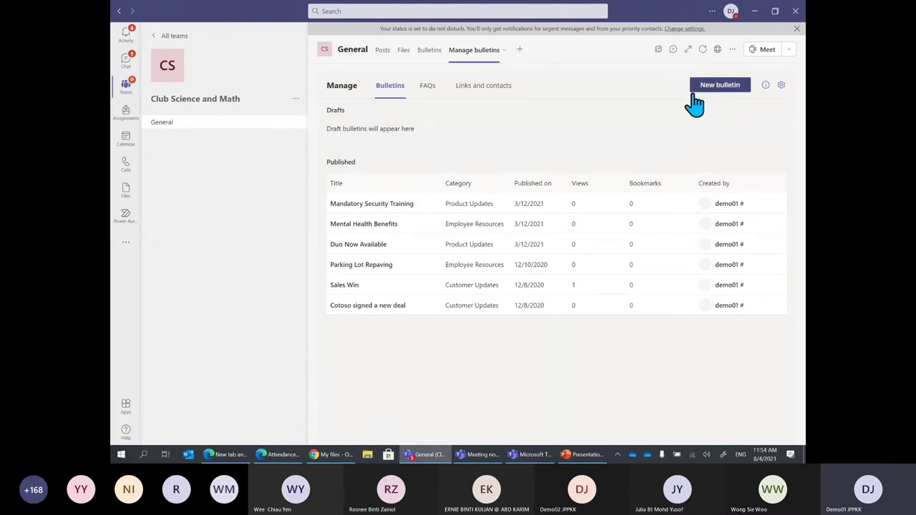
click(715, 88)
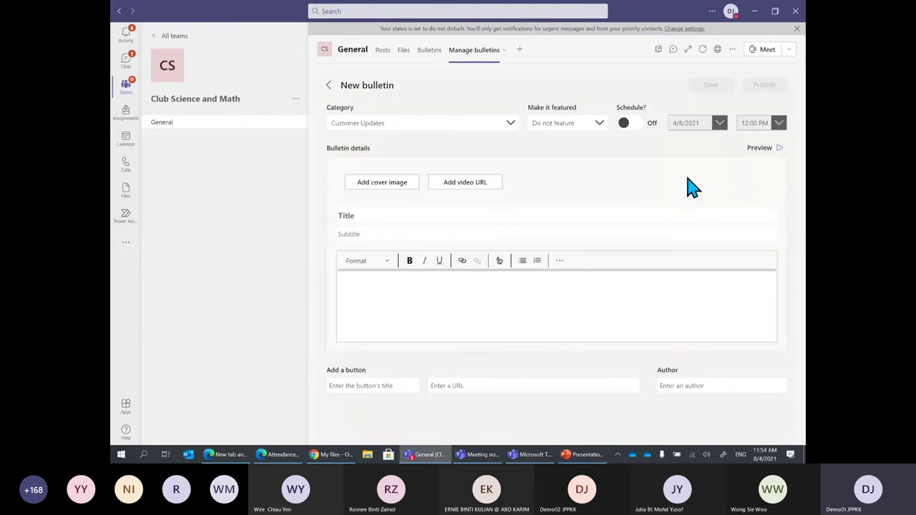
click(412, 126)
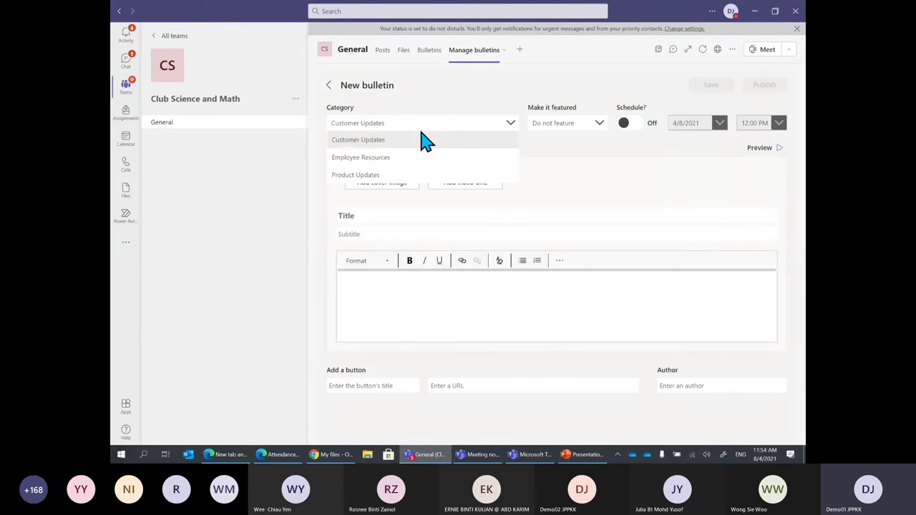
click(432, 111)
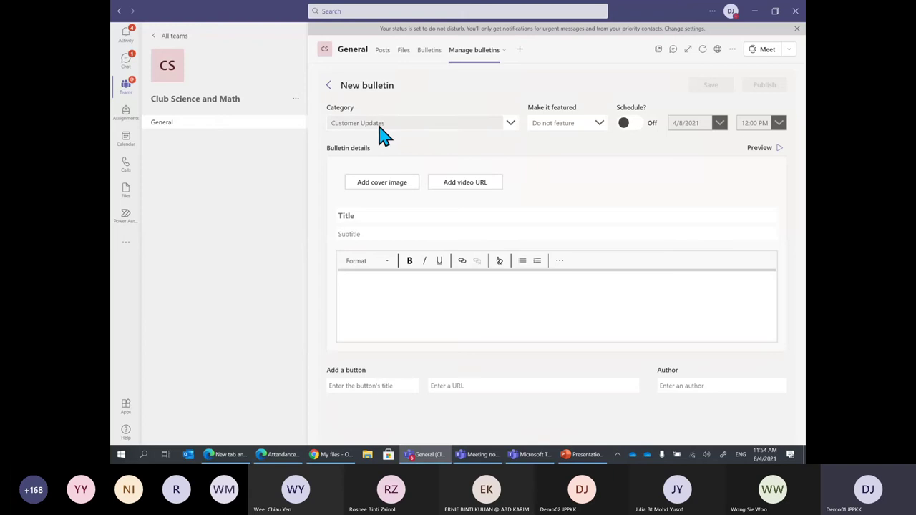
click(379, 131)
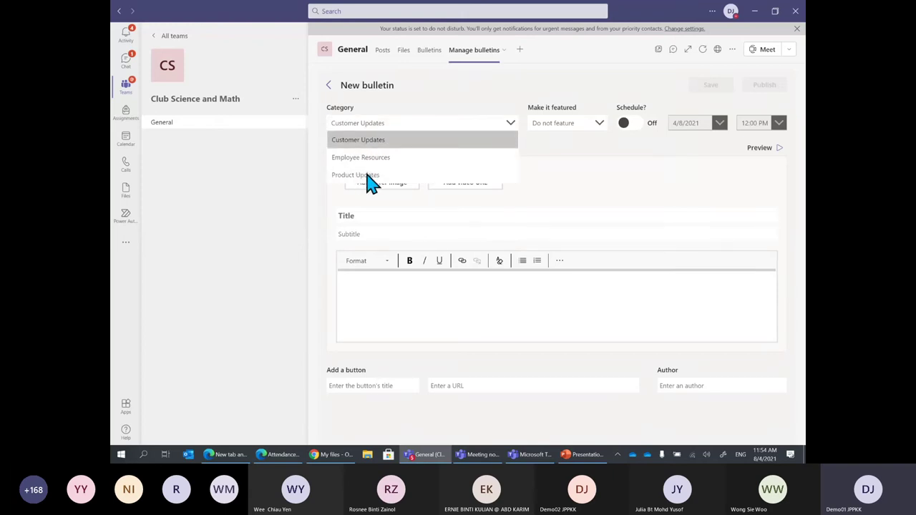
click(370, 177)
click(407, 126)
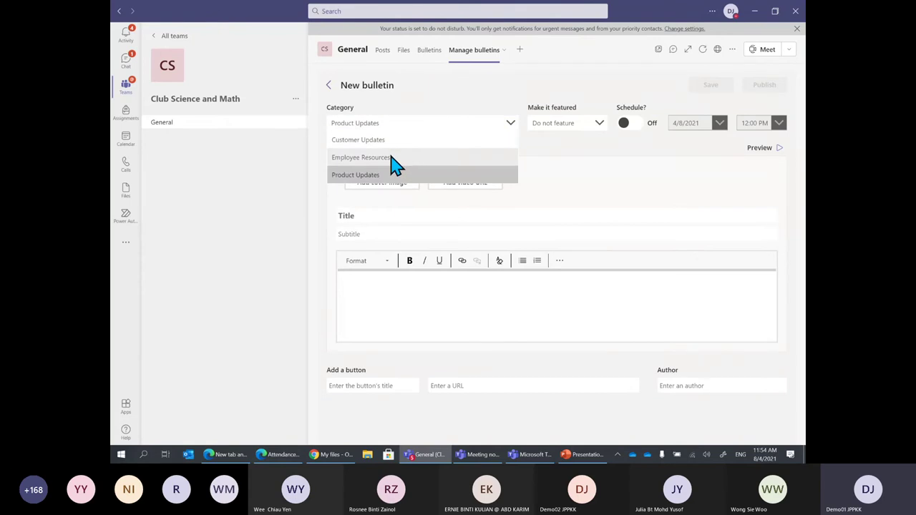
click(474, 131)
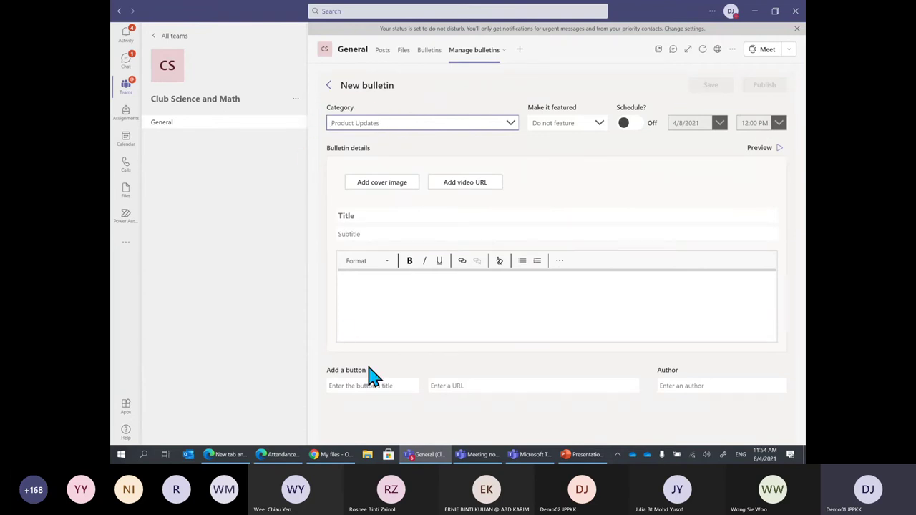
click(330, 86)
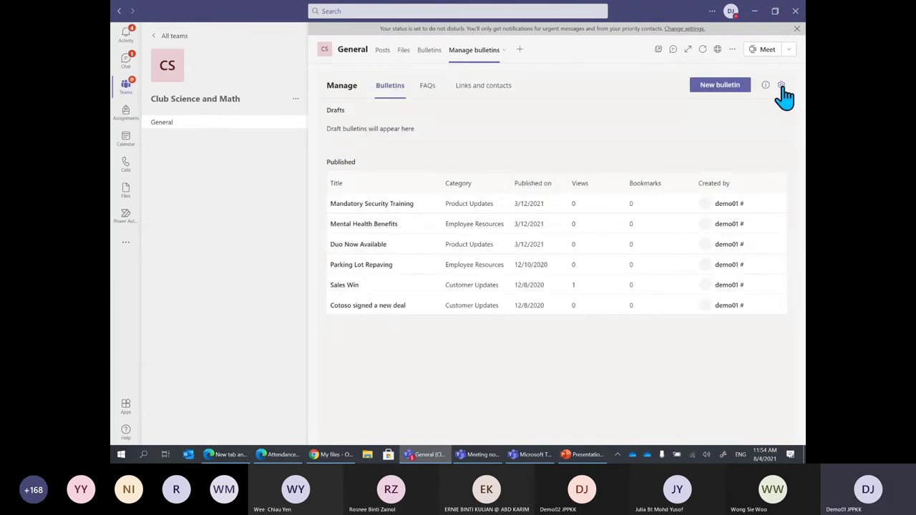
Step: Review the bulletin, FAQ and link categories in the Manage bulletins settings, and return to the bulletin list
click(781, 85)
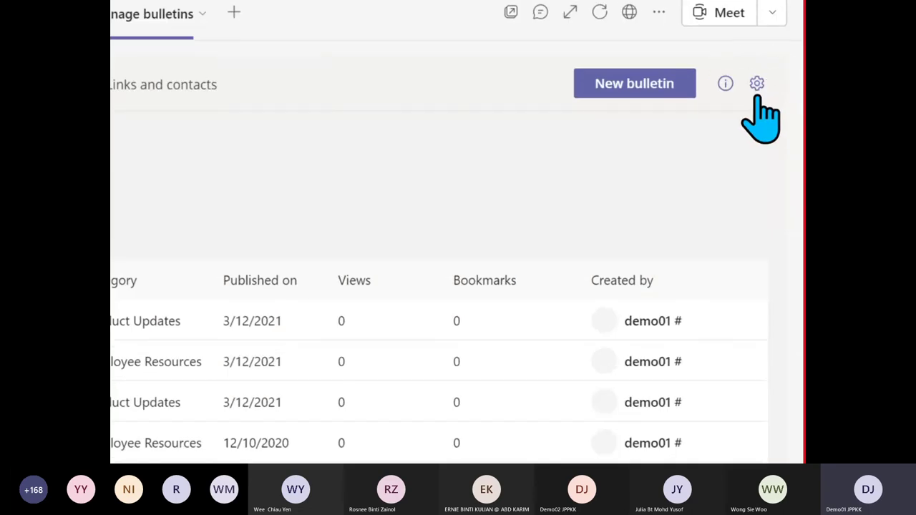
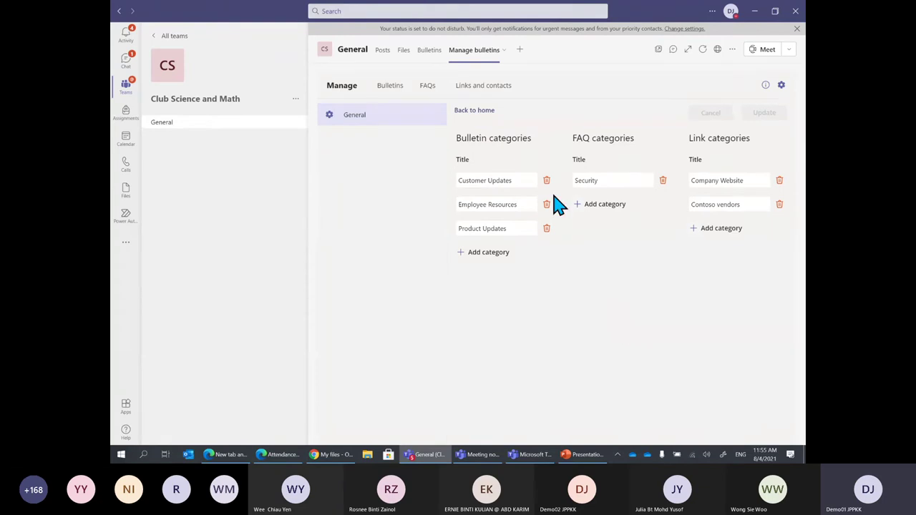
click(387, 90)
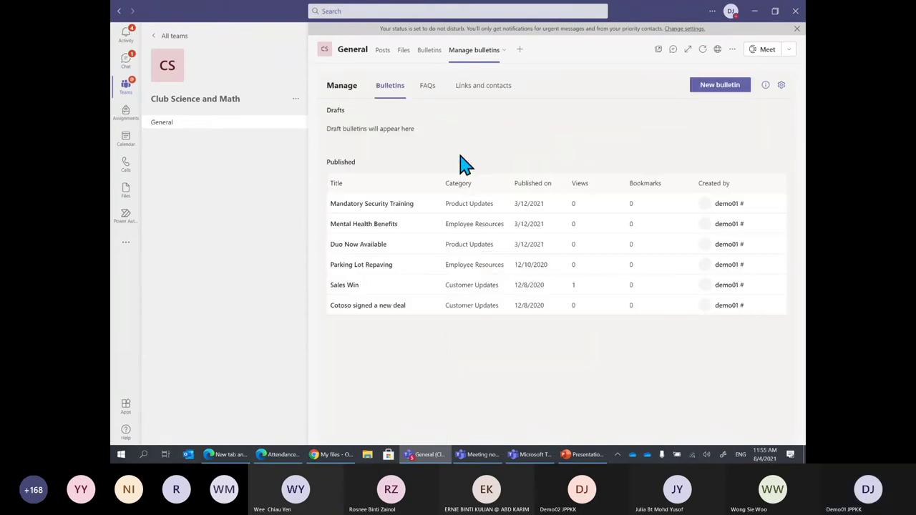
Step: Start a new bulletin and assign it to the Employee Resources category
click(723, 86)
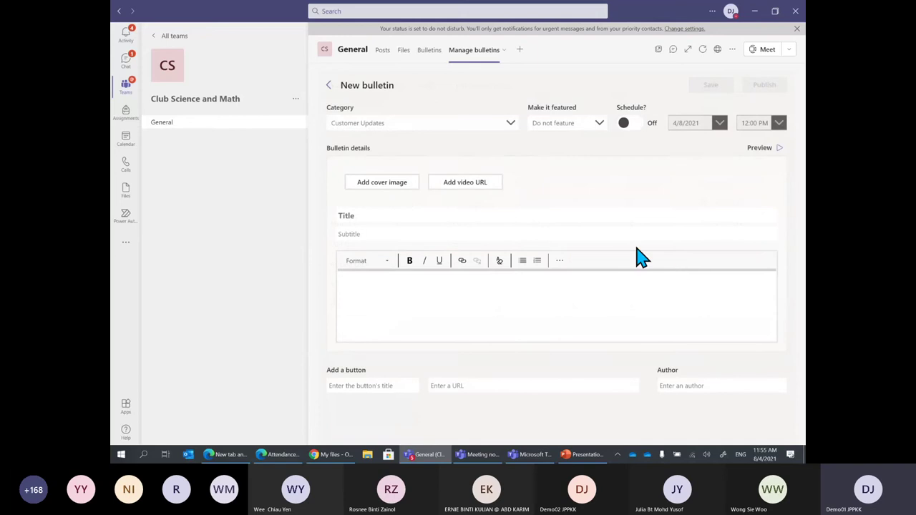
click(507, 123)
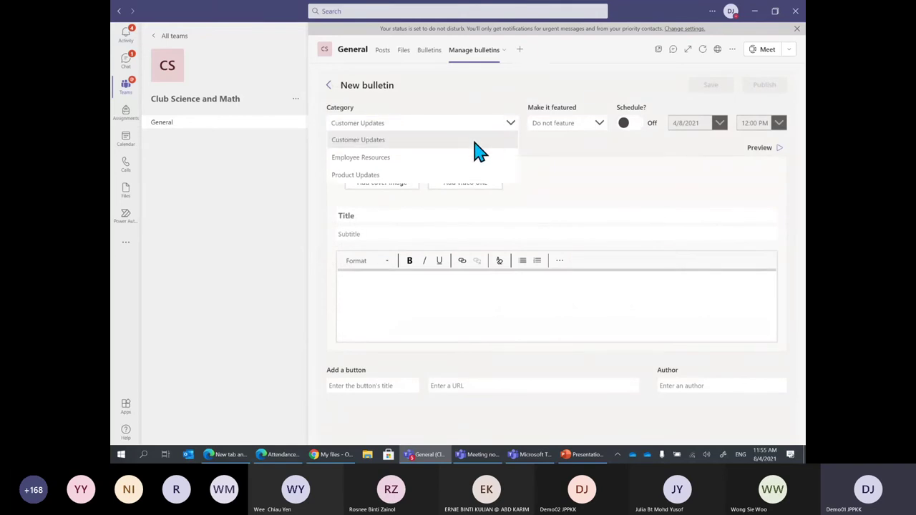
click(413, 160)
Step: Review the featuring durations for the new bulletin and set it to be featured for 1 week
click(599, 123)
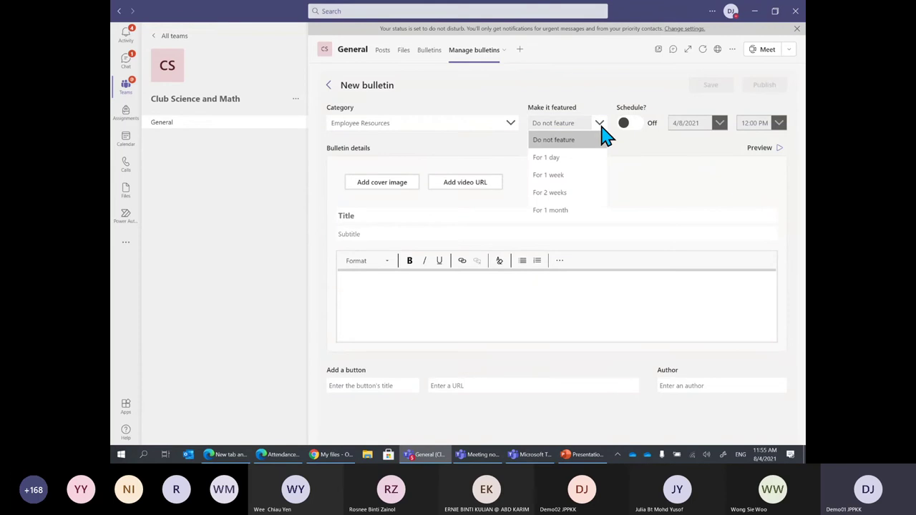
click(611, 150)
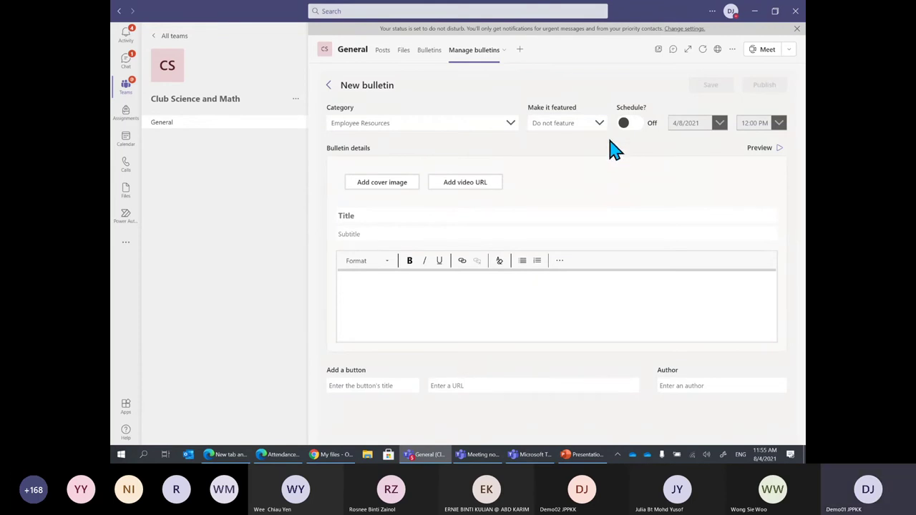
click(600, 131)
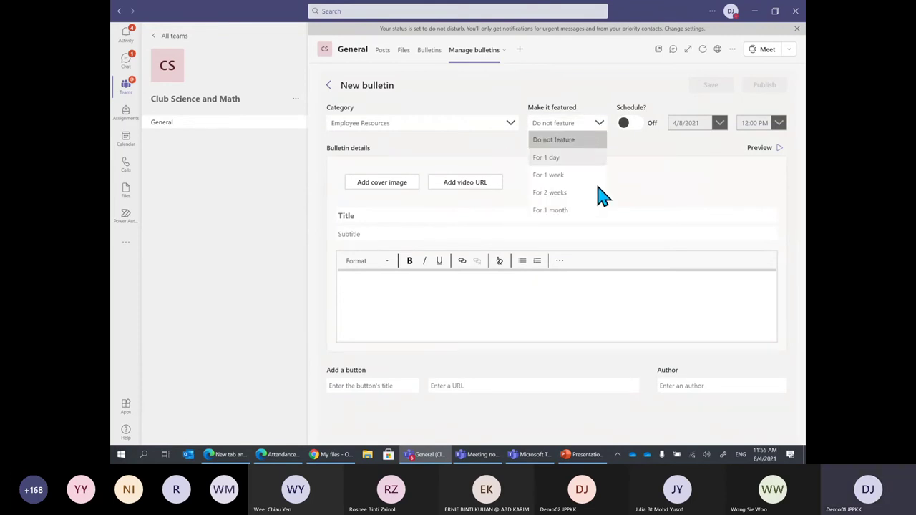
click(640, 179)
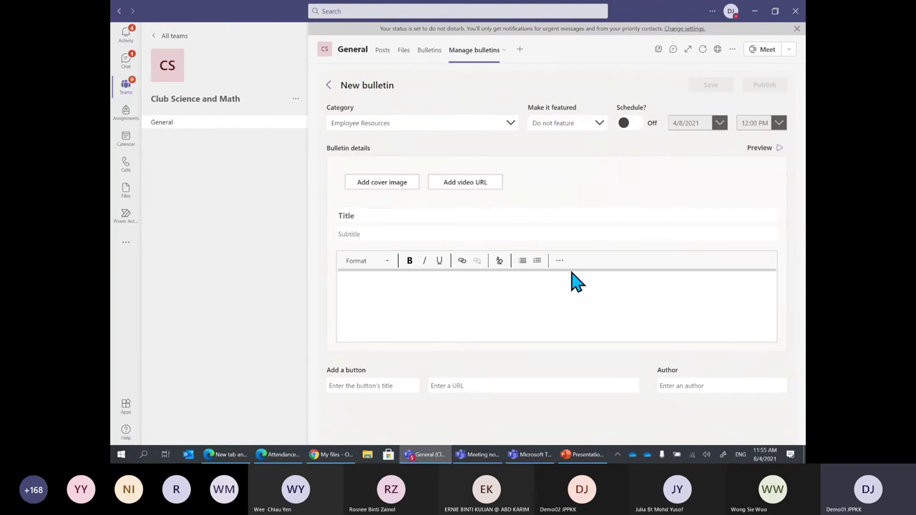
click(598, 128)
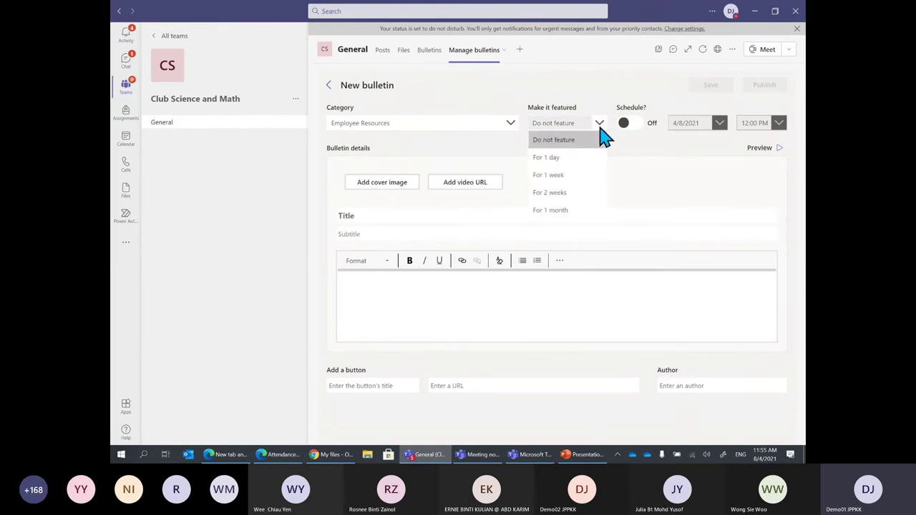
click(571, 179)
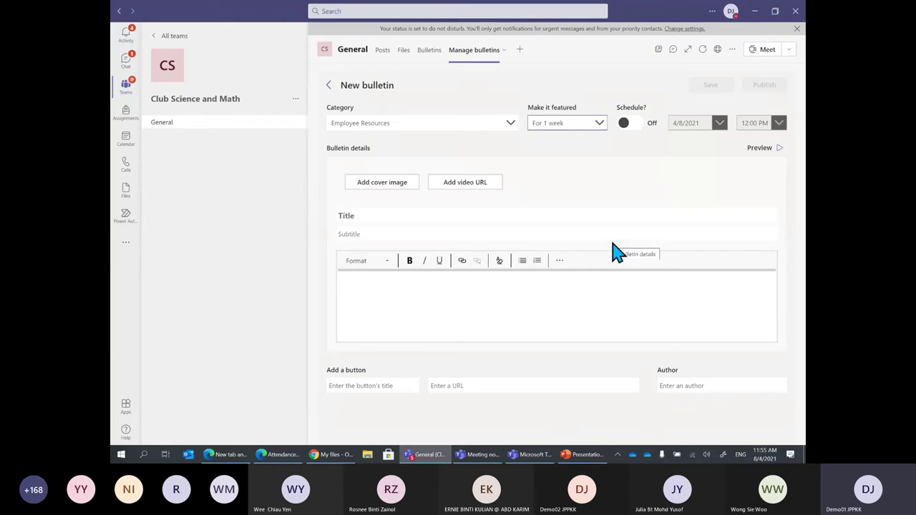
click(599, 125)
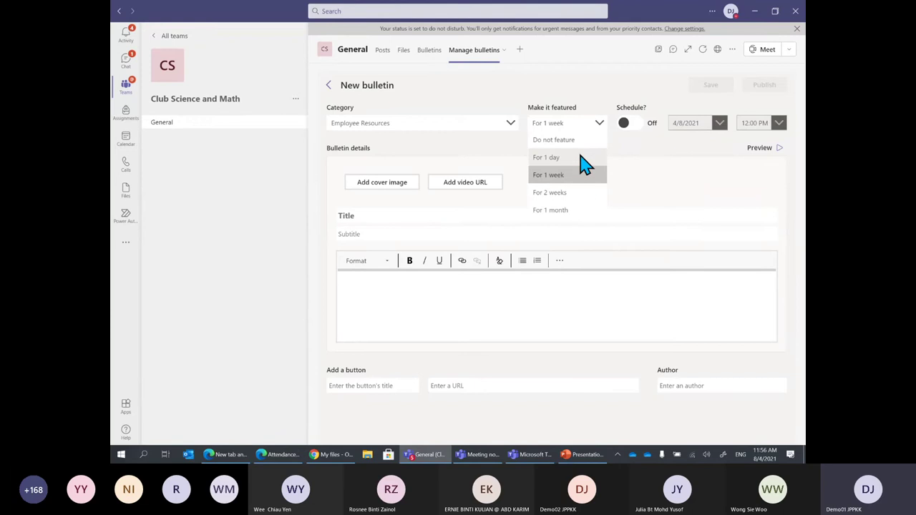
click(627, 163)
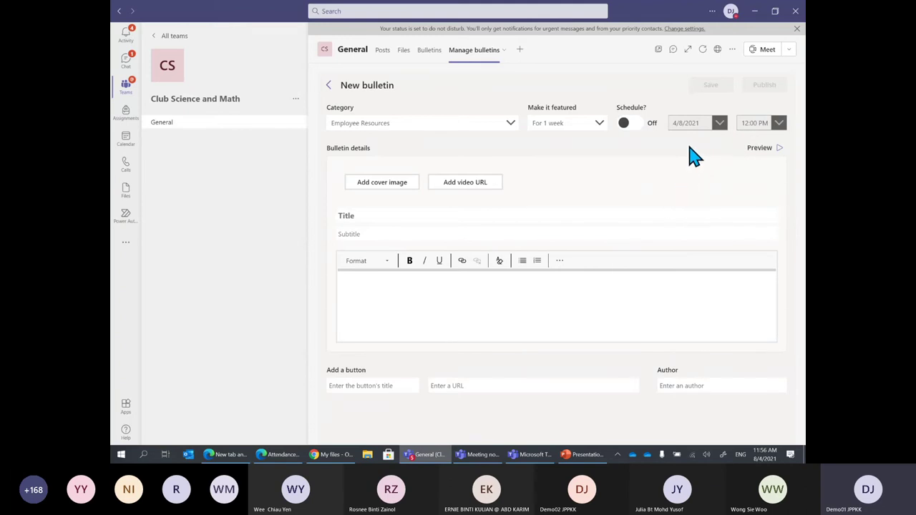
Step: Turn on scheduling for the new bulletin, and set it for 4/12/2021 at 9:00 AM
click(623, 125)
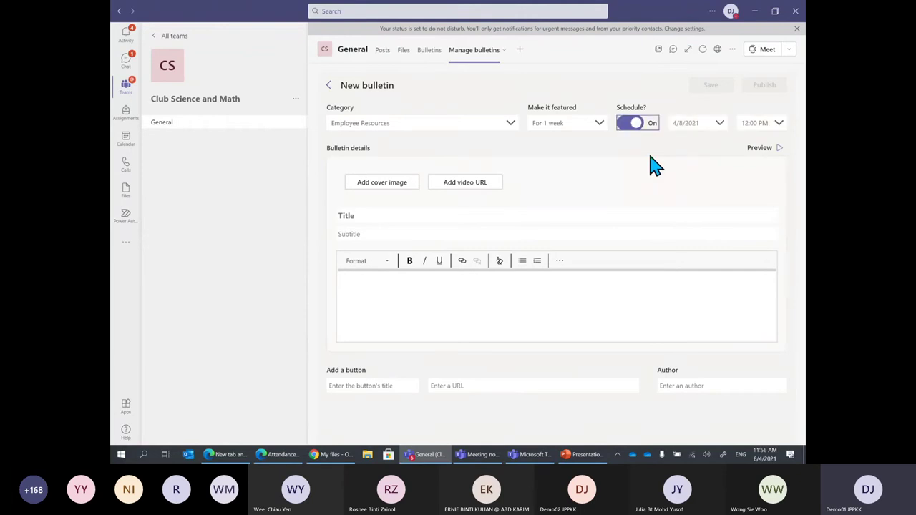
click(719, 129)
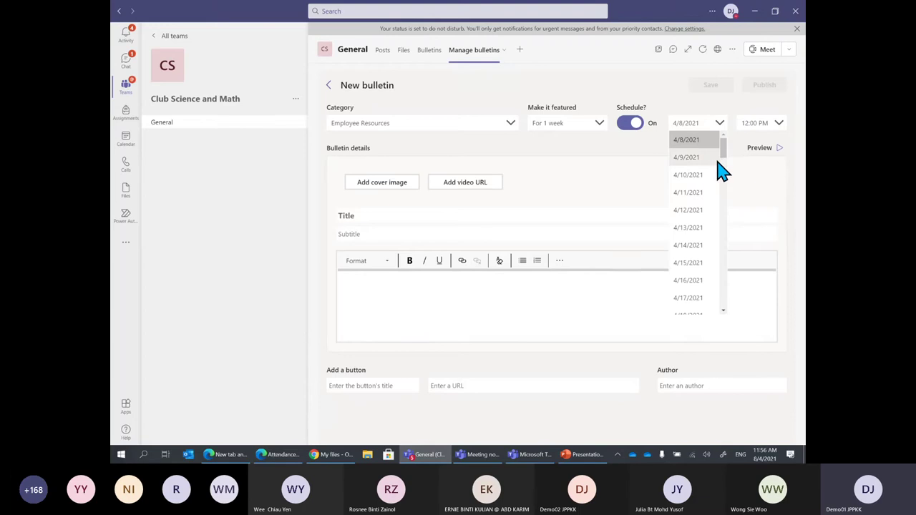
click(773, 460)
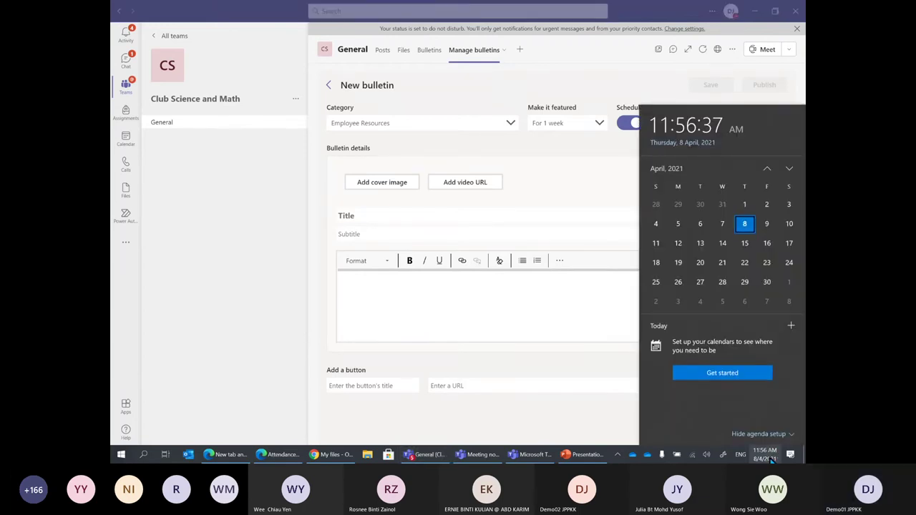
click(772, 460)
click(701, 214)
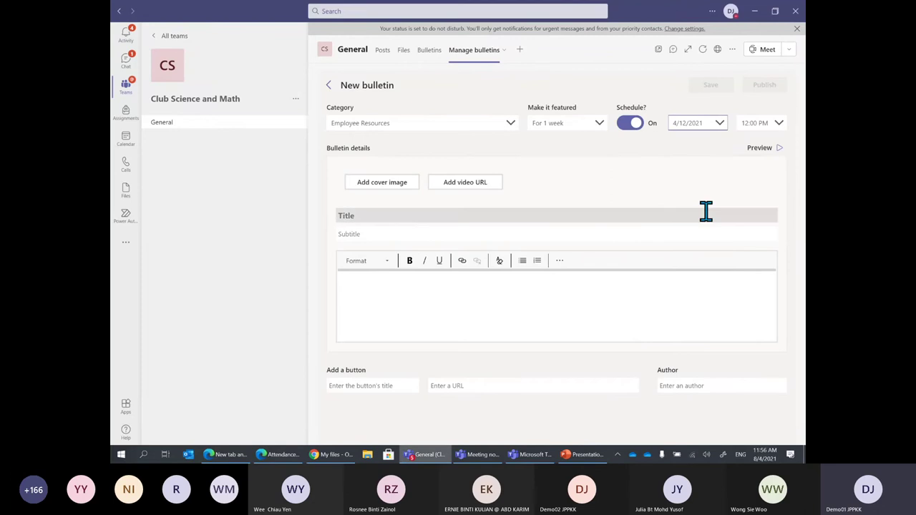
click(778, 124)
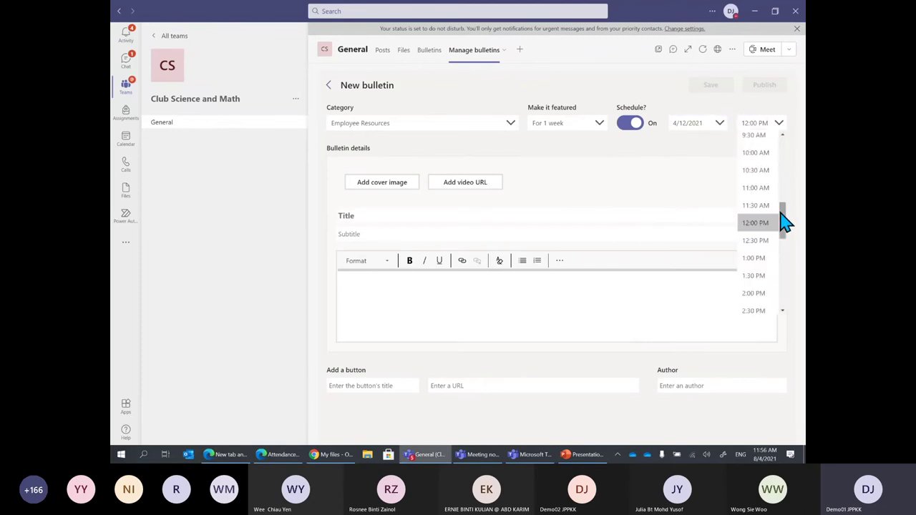
drag(783, 224, 783, 206)
click(769, 195)
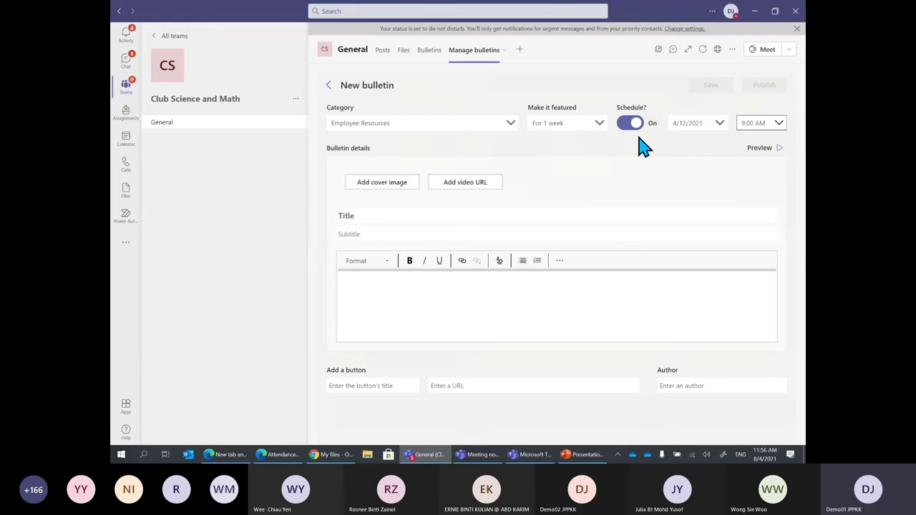
Step: Add a cover image to the bulletin, choosing the picture of the white high-rise building against a blue sky
click(382, 185)
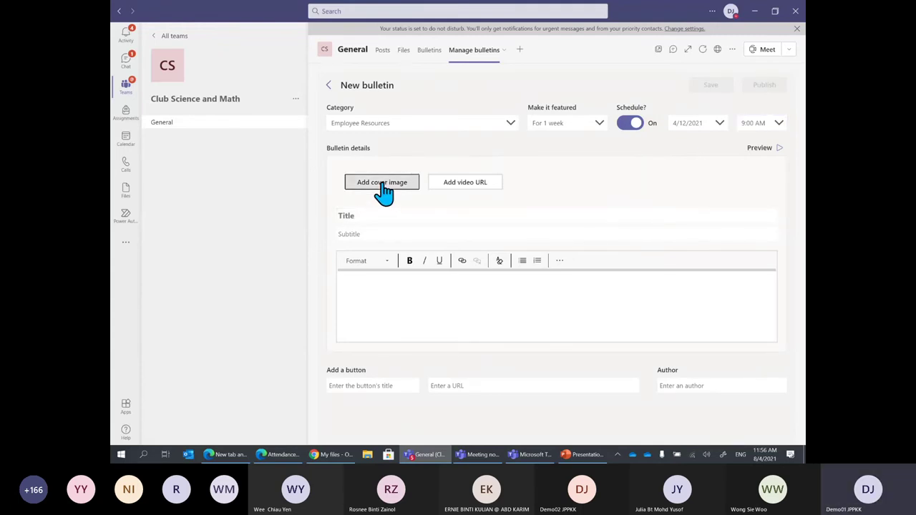
click(428, 209)
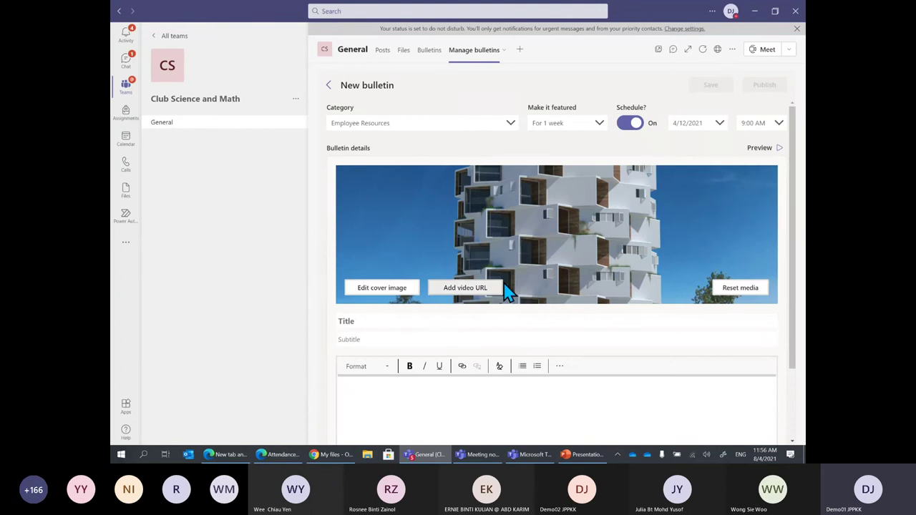
click(378, 290)
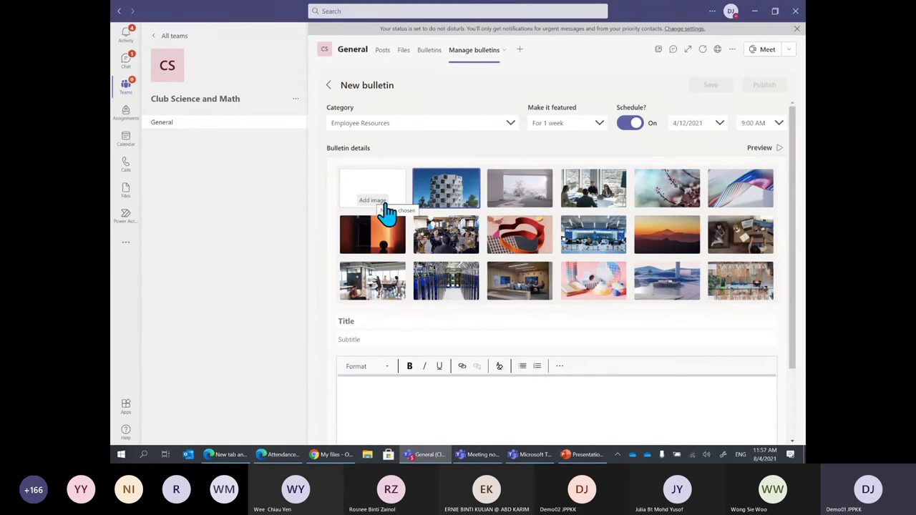
click(452, 203)
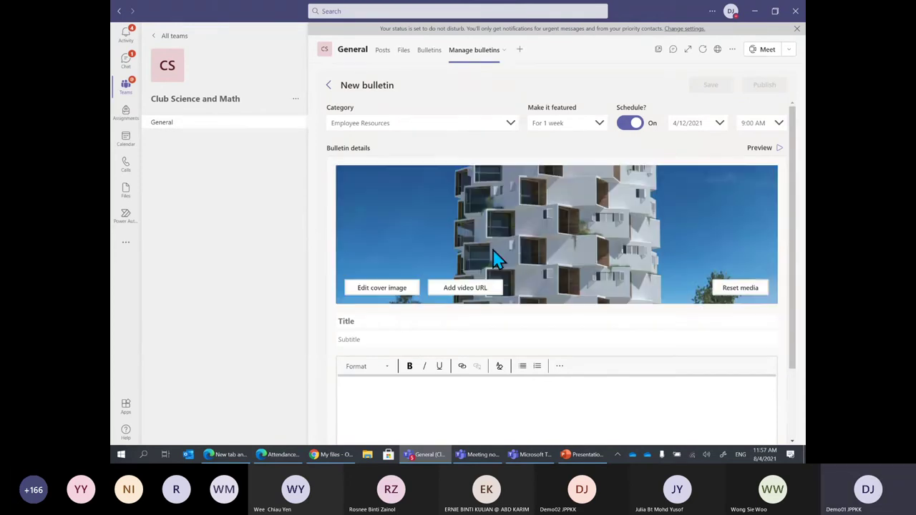
Step: Title the new bulletin "Announcement for next activity"
scroll(493, 262, down, 3)
click(408, 242)
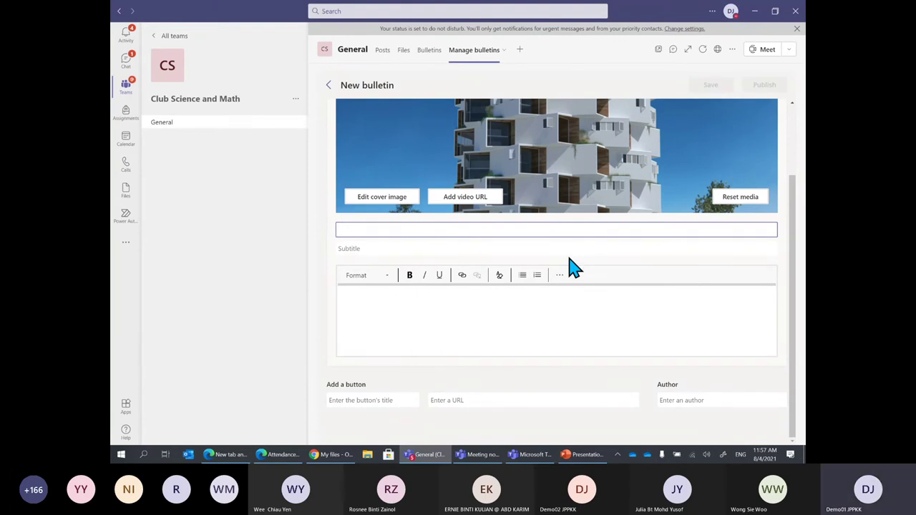
text(Announ)
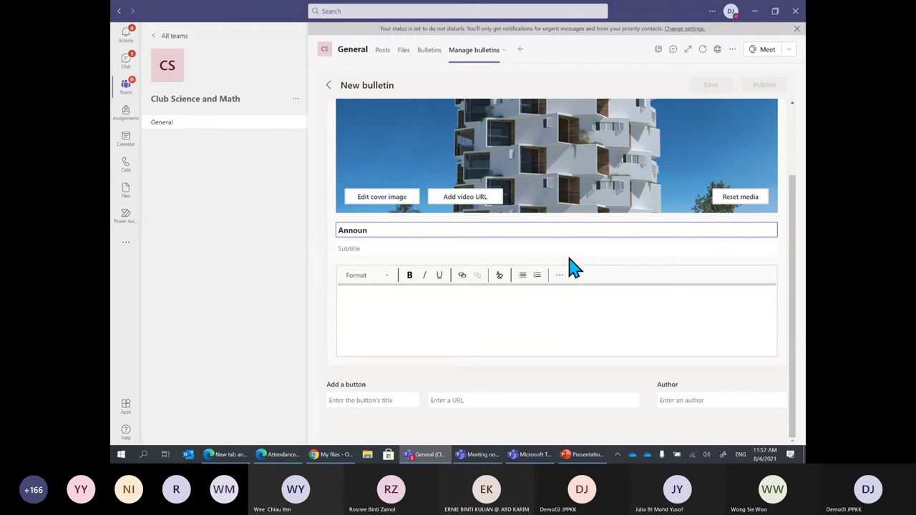
text(cement fo)
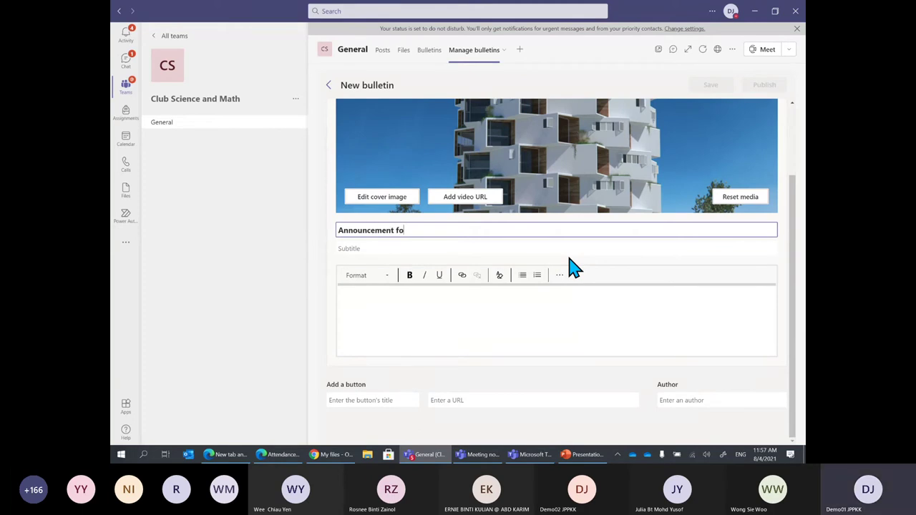
text(r next activity)
click(415, 249)
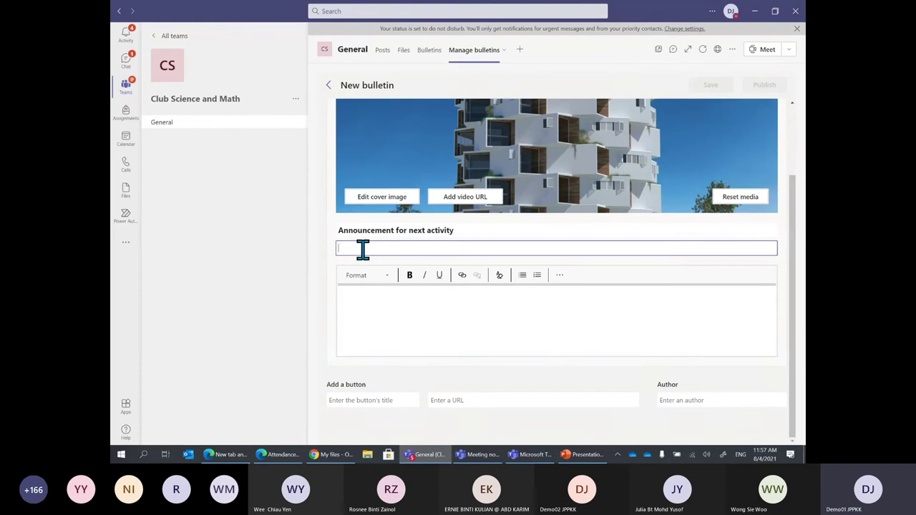
Step: Write the bulletin's body as "Test" followed by a numbered list of "Itesm 1" and "Item 2", and expand the text formatting options
click(405, 314)
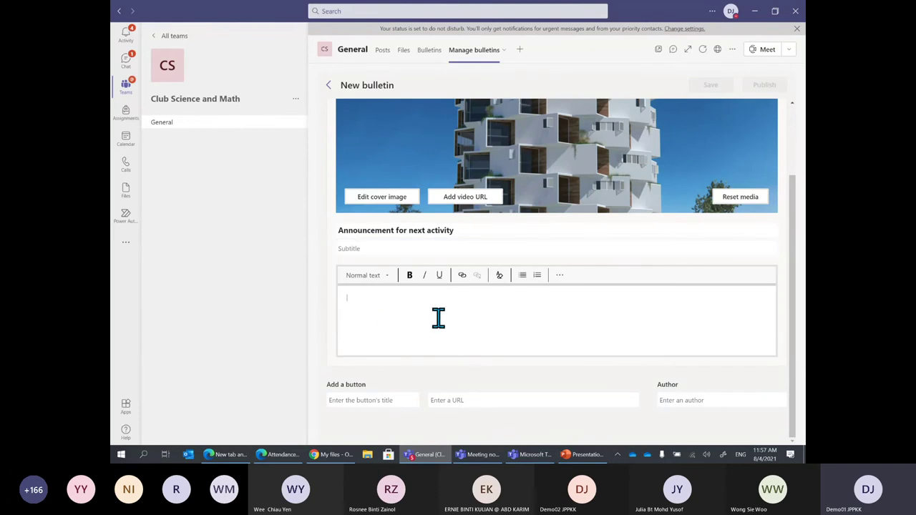
text(Test)
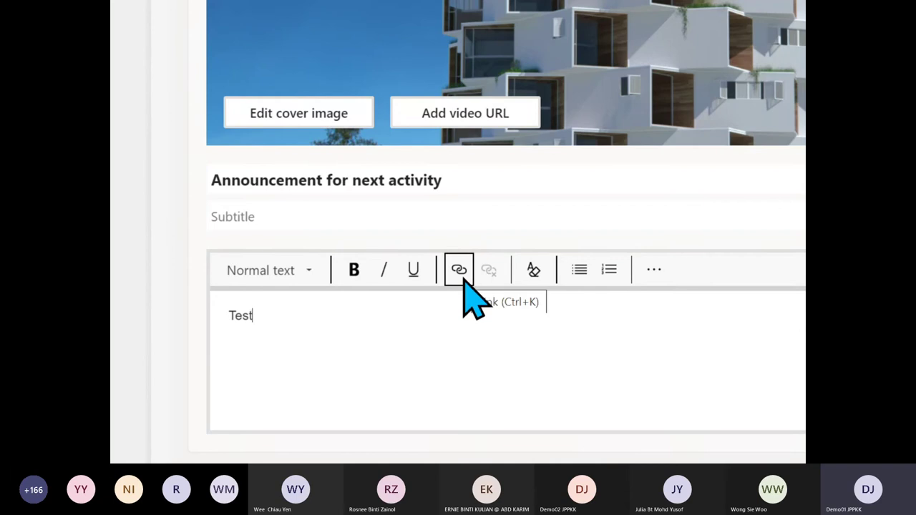
key(Return)
click(617, 280)
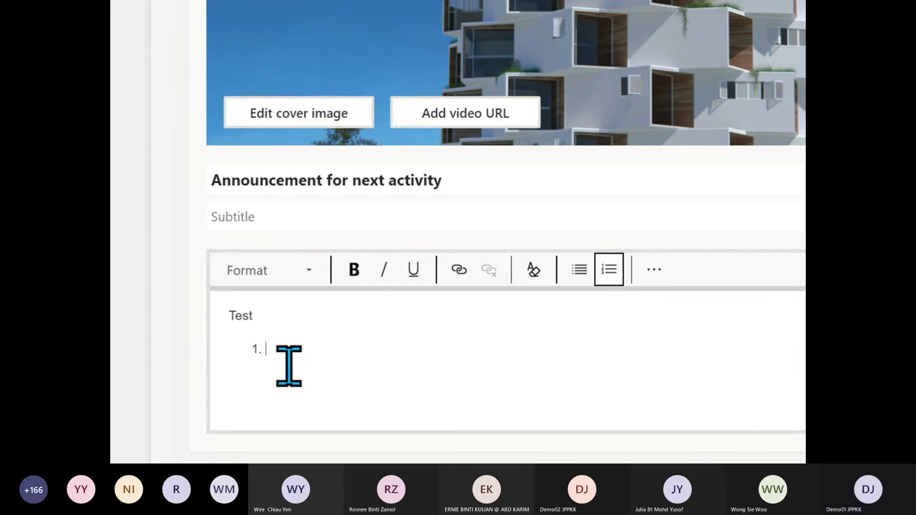
text(Itesm 1)
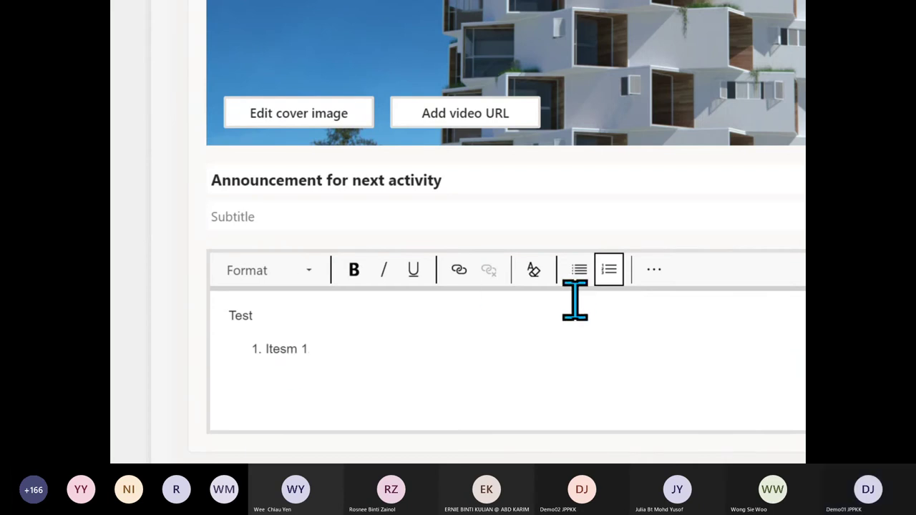
key(Return)
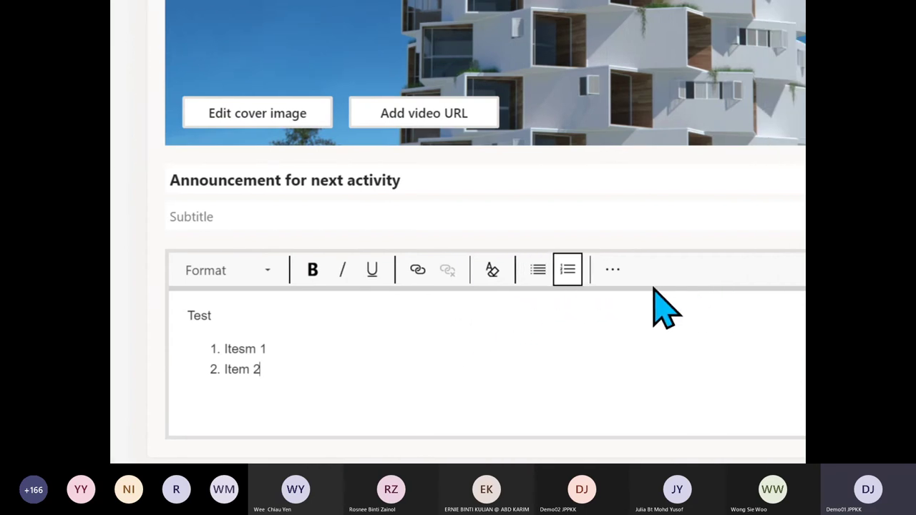
click(614, 275)
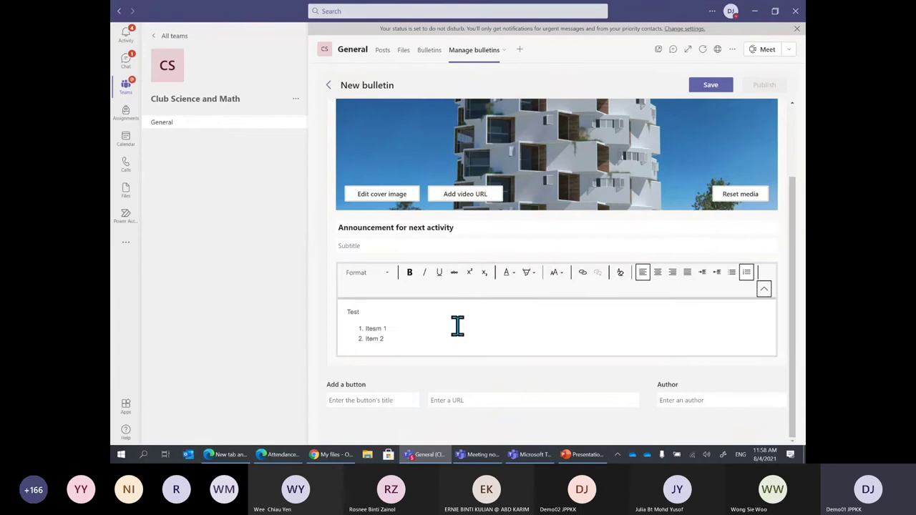
Step: Examine the bulletin's optional fields for a button title, a button URL and an author
click(390, 401)
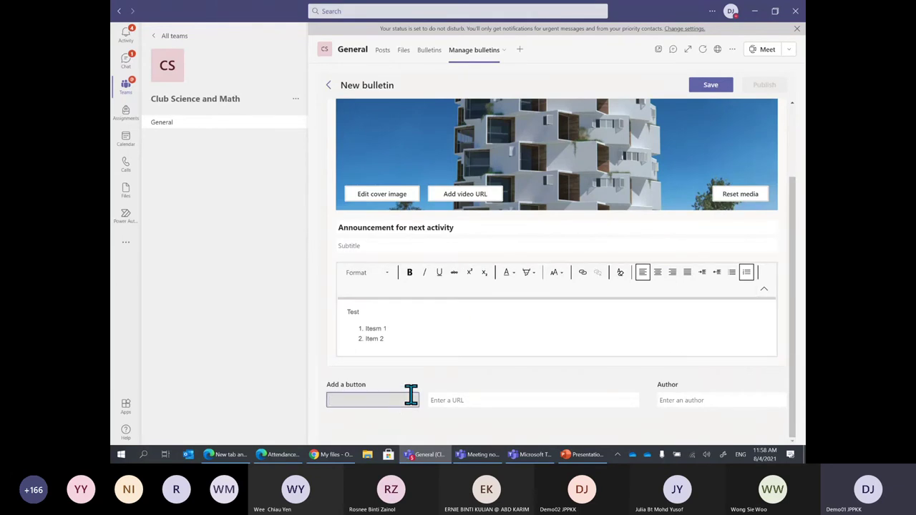
click(401, 434)
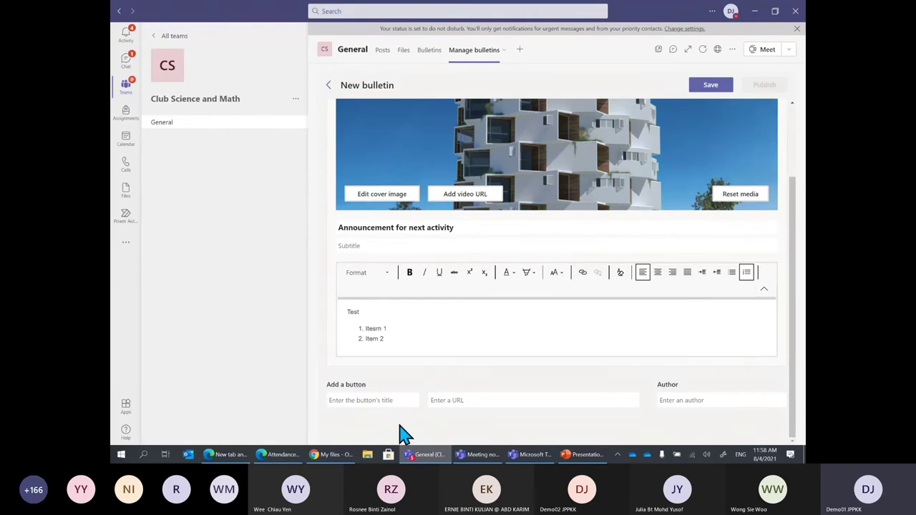
click(391, 403)
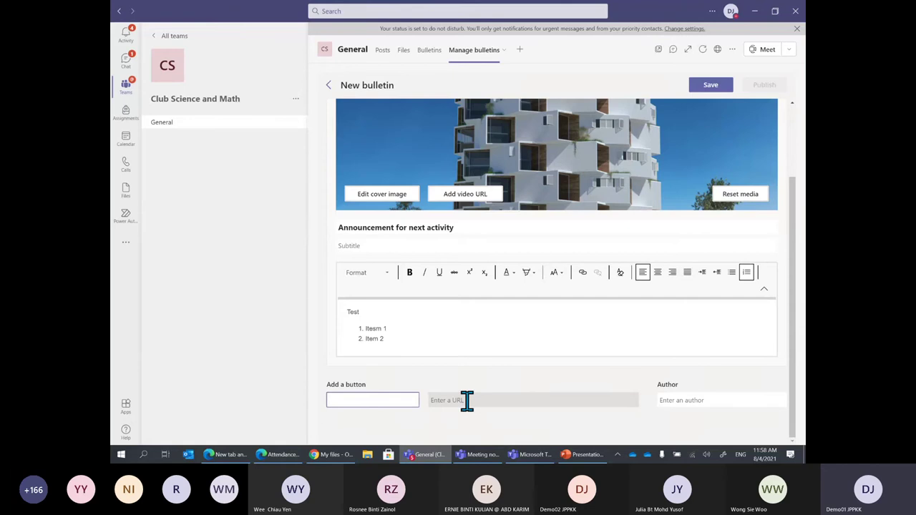
click(458, 401)
click(373, 400)
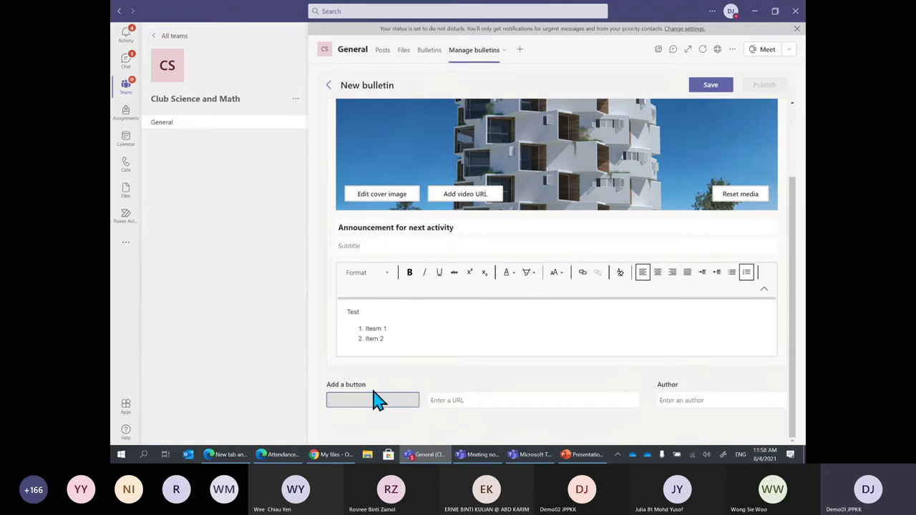
click(494, 400)
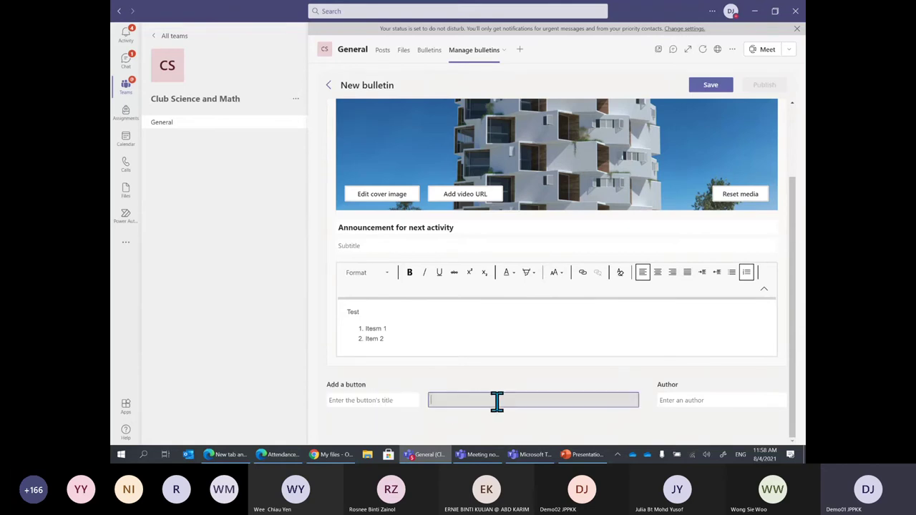
click(699, 400)
click(636, 422)
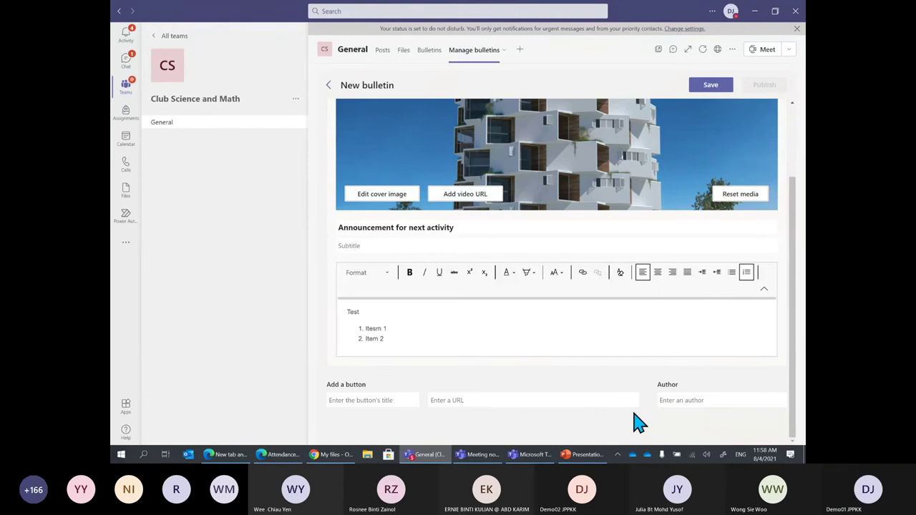
Step: Turn off scheduling for the bulletin, and save and publish it immediately
scroll(613, 377, up, 3)
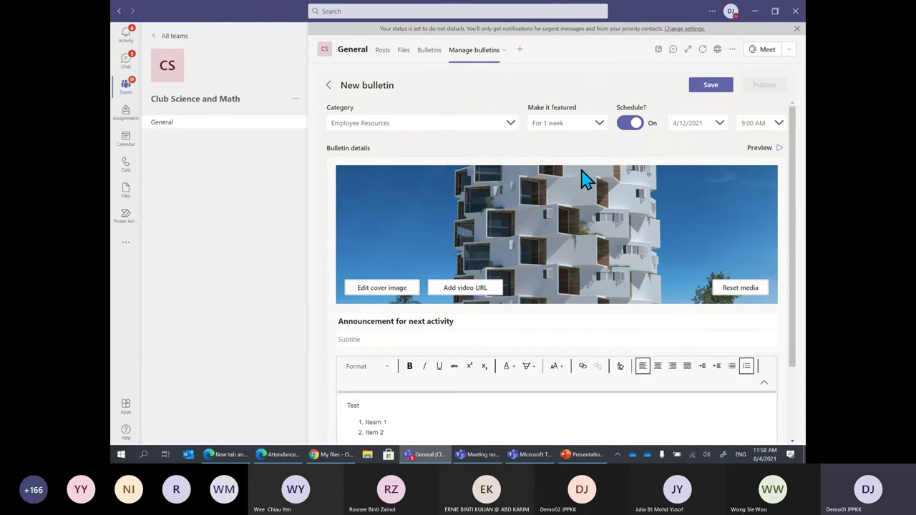
click(635, 126)
click(711, 85)
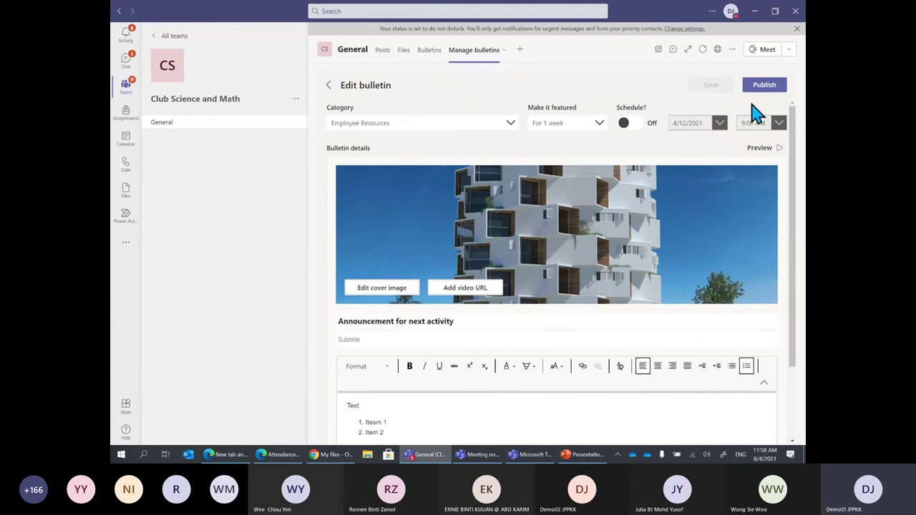
click(764, 87)
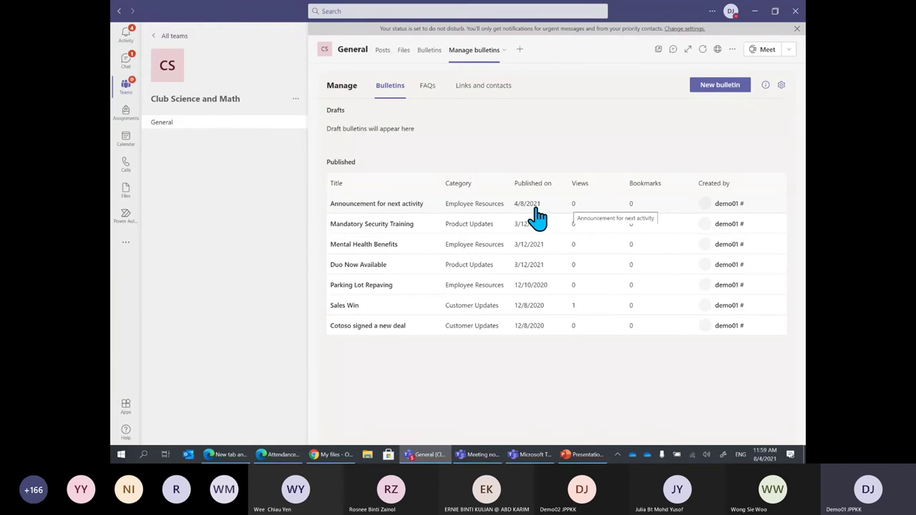
Step: Edit the published "Announcement for next activity" bulletin so it is featured for 1 month, and save and republish it
click(422, 207)
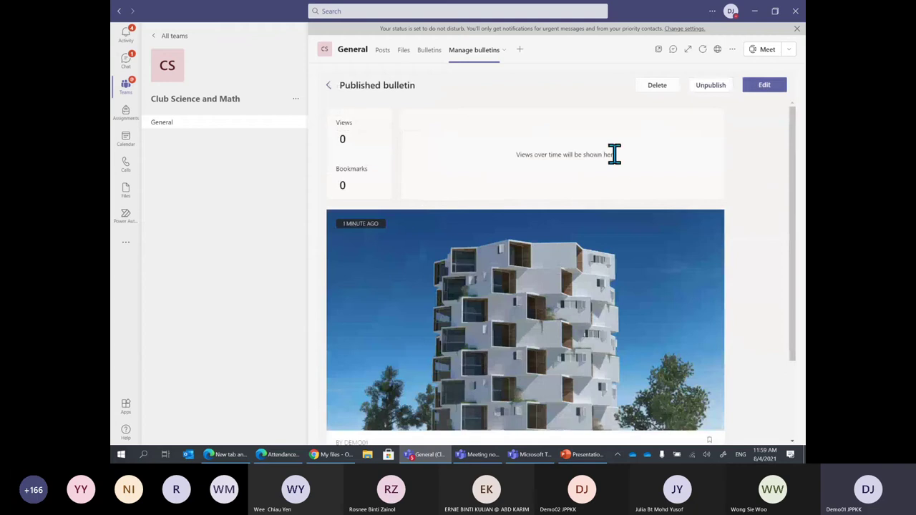
click(763, 86)
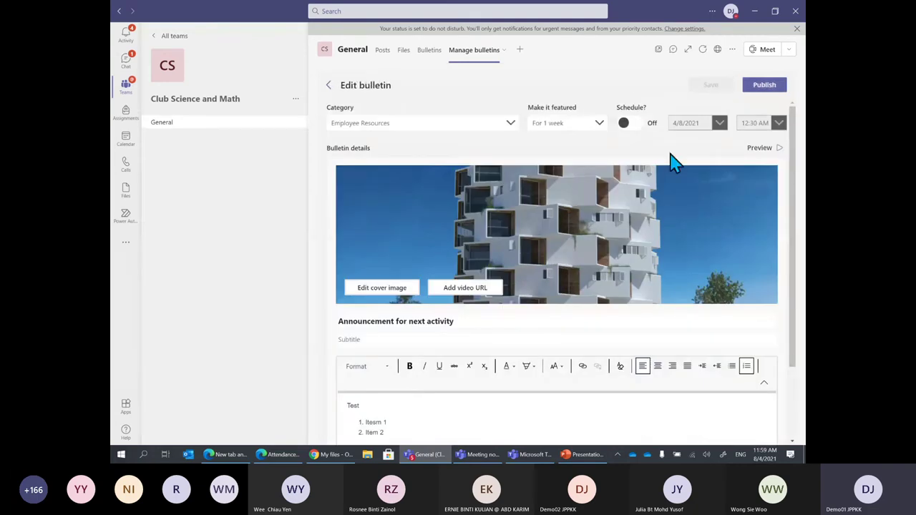
click(598, 126)
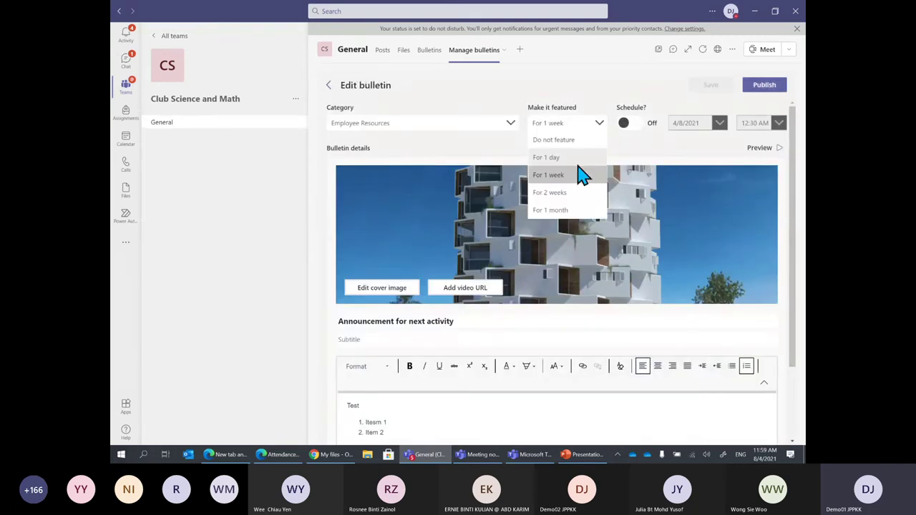
click(571, 210)
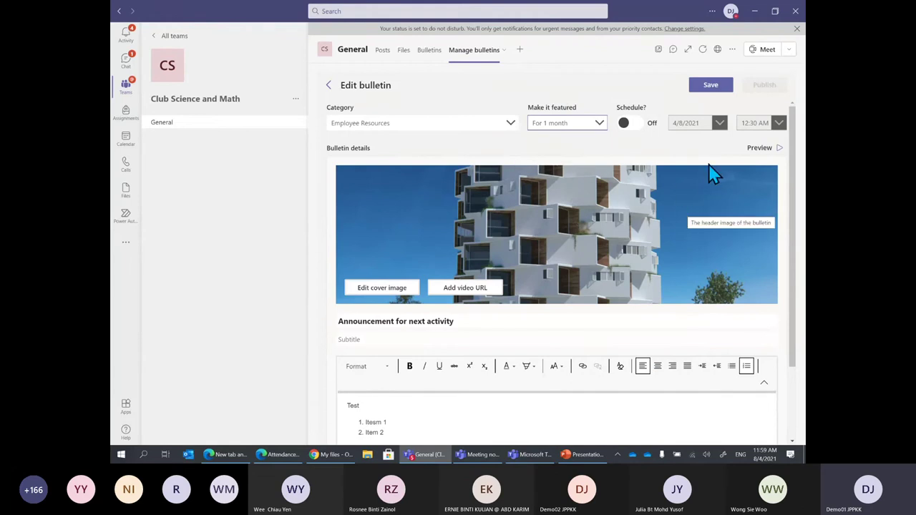
click(709, 85)
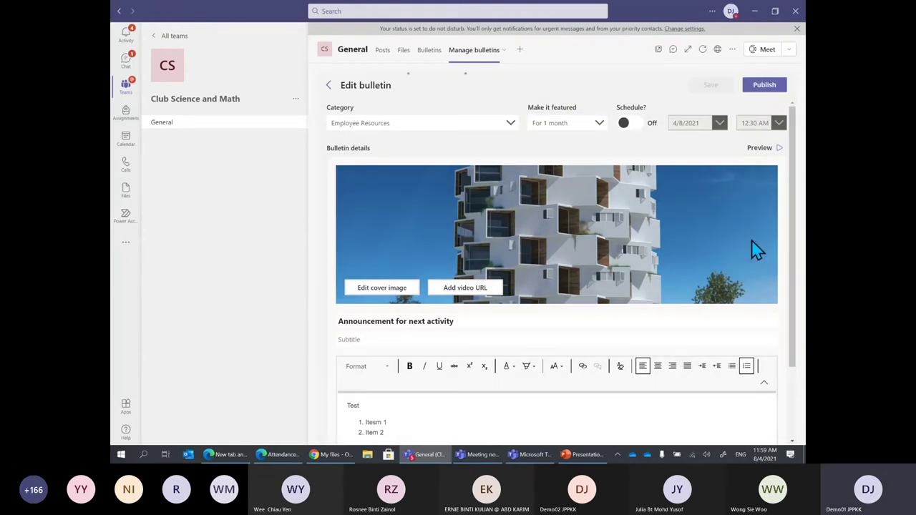
click(765, 85)
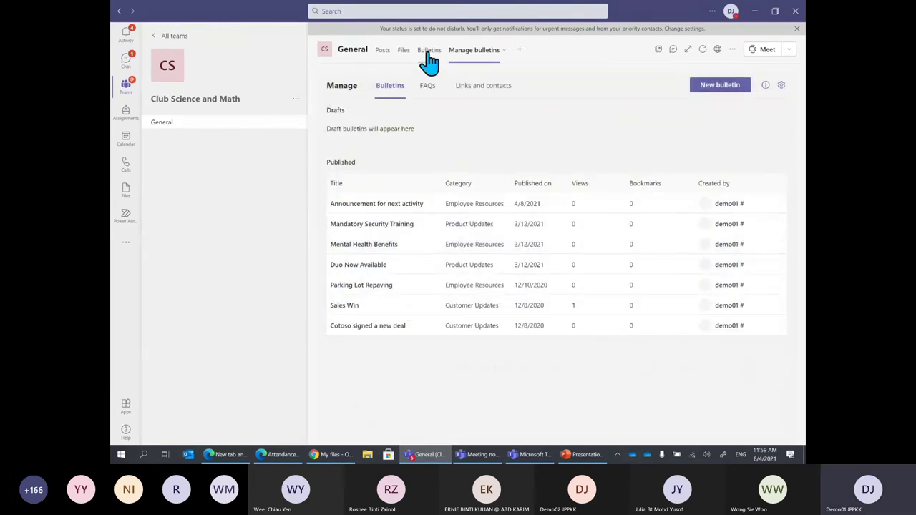
Step: Read the featured "Announcement for next activity" in the Bulletins app, and look at the app's FAQs
click(429, 54)
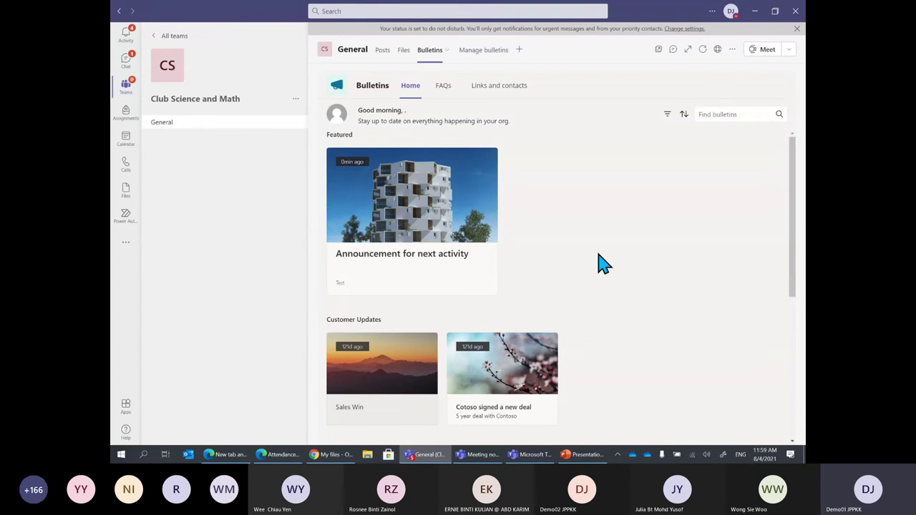
click(394, 209)
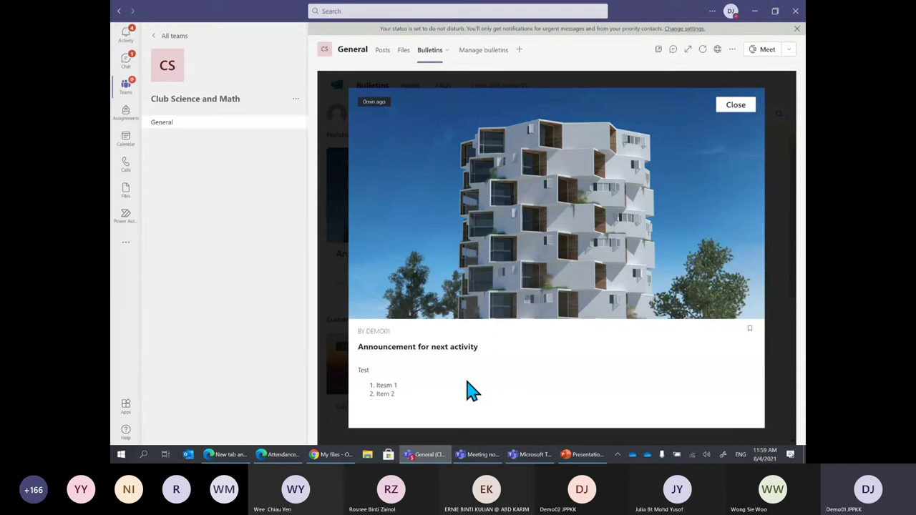
click(735, 106)
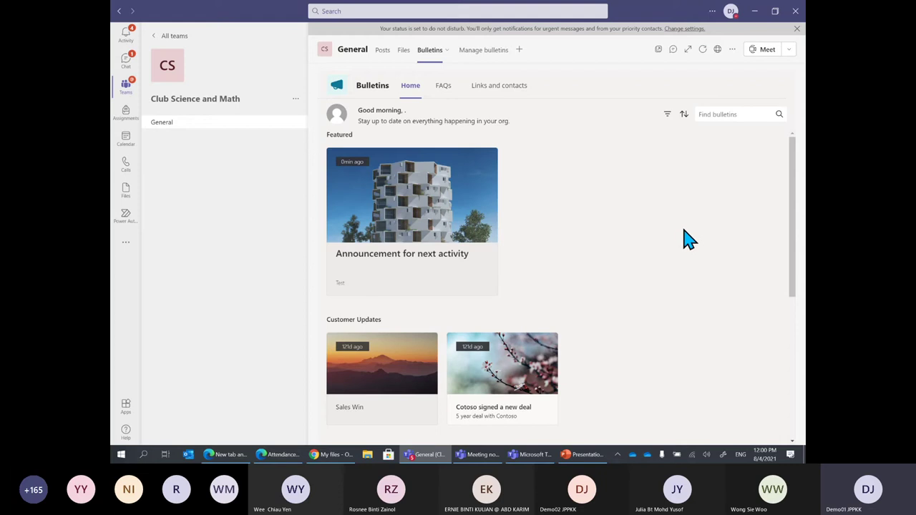
click(442, 98)
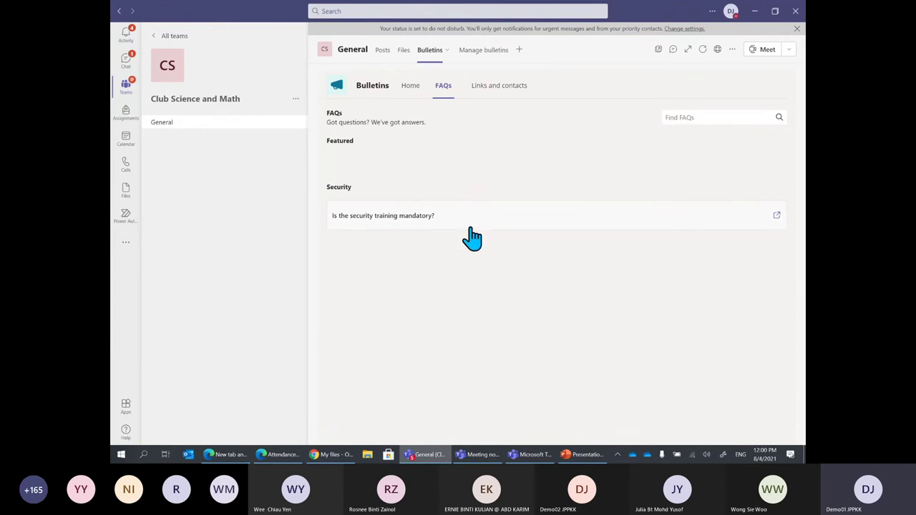
Step: Examine the form for a new FAQ in Manage bulletins, and return to the FAQ list without saving
click(484, 63)
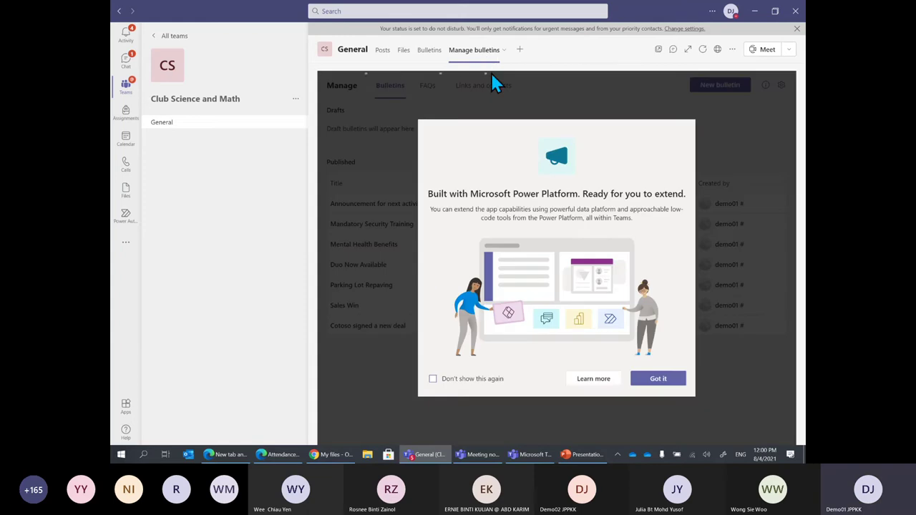
click(658, 379)
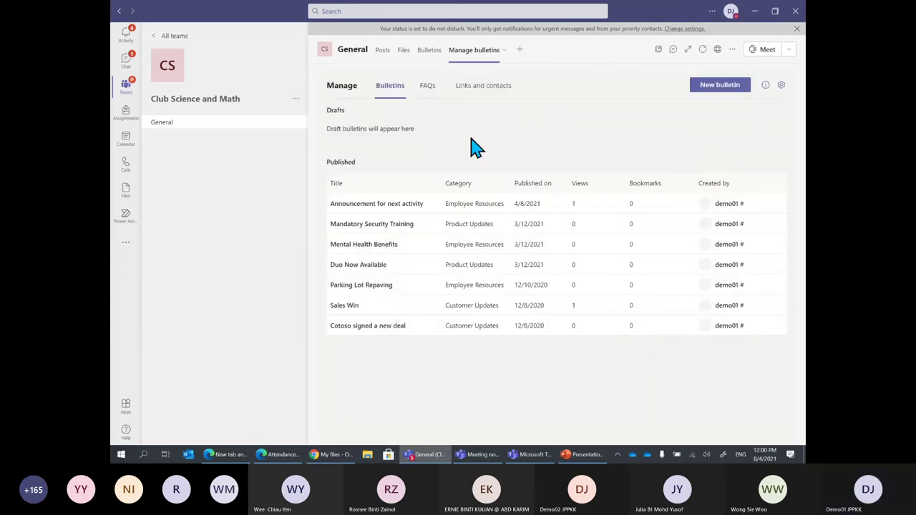
click(430, 99)
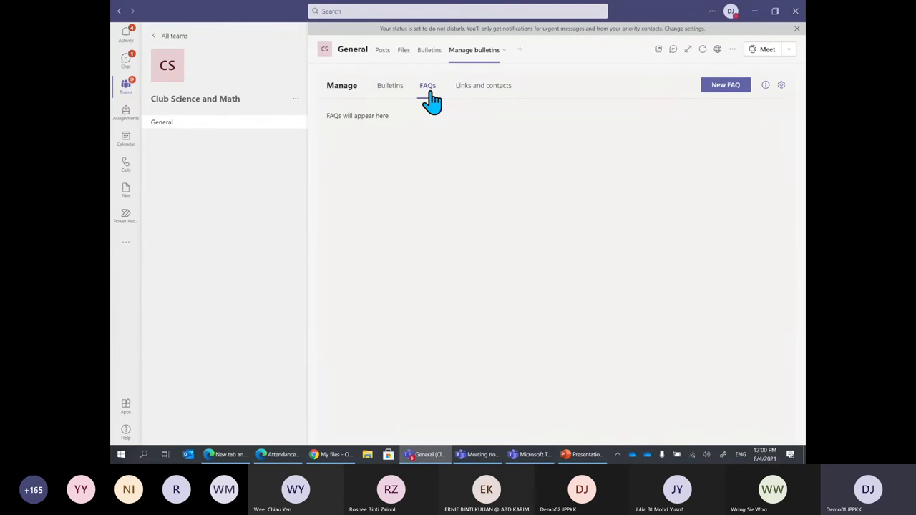
click(723, 91)
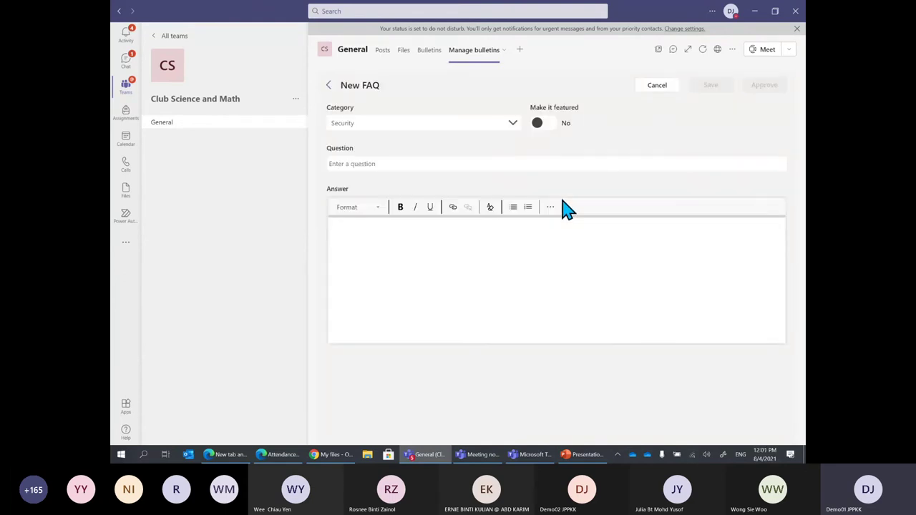
click(433, 236)
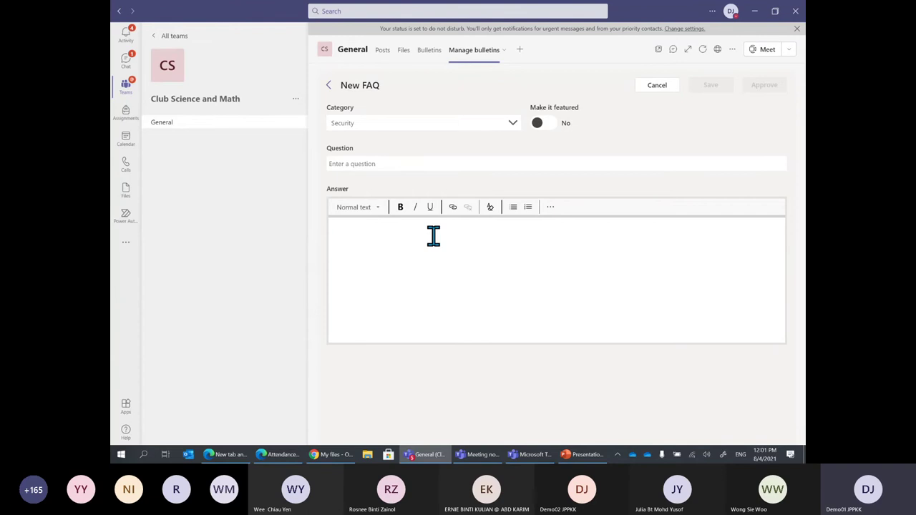
click(328, 85)
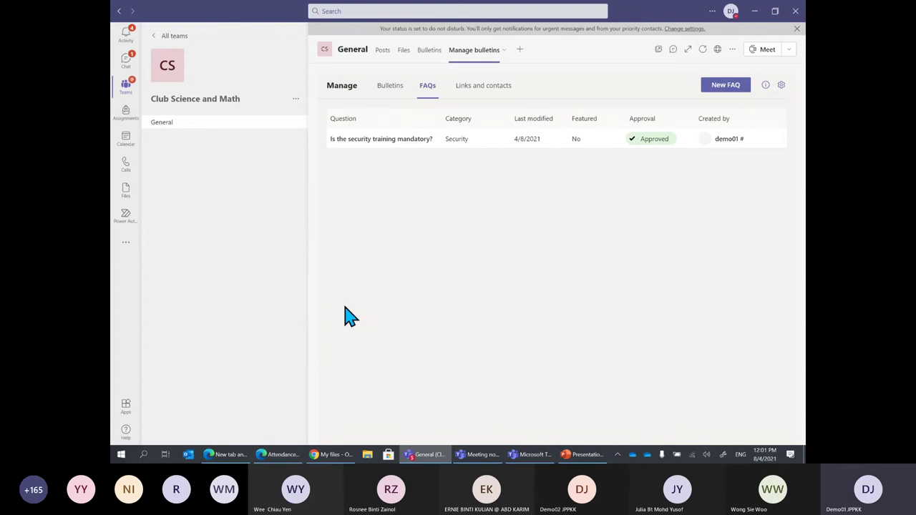
Step: Switch to the training presentation in PowerPoint
click(583, 455)
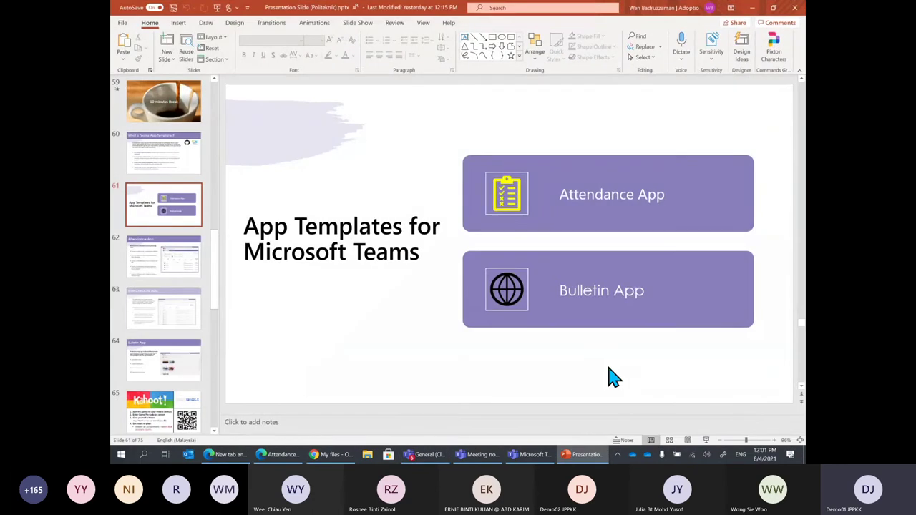